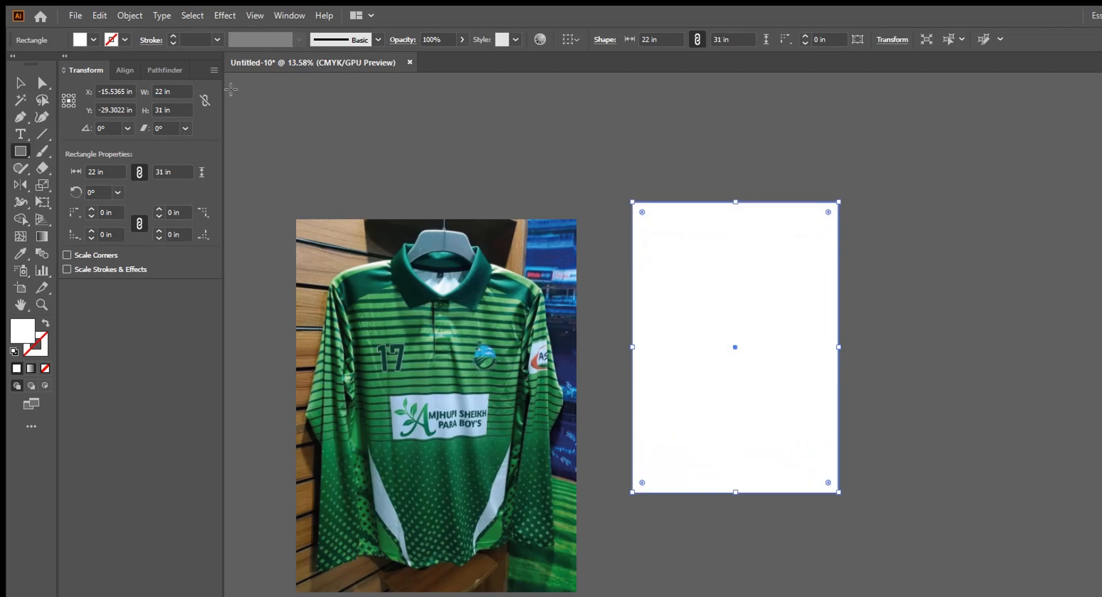
Step: Move the white 22 × 31 in rectangle lower beside the jersey photo
{"action": "left_click", "coordinate": [20, 82]}
{"action": "left_click", "coordinate": [496, 198]}
{"action": "left_click_drag", "start_coordinate": [611, 398], "coordinate": [596, 343]}
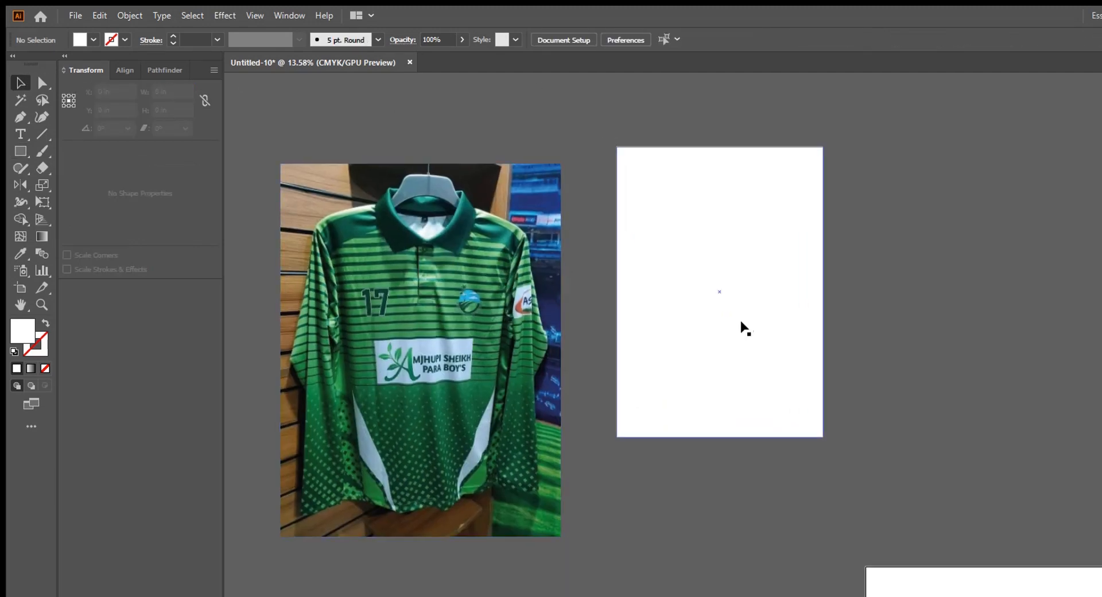
{"action": "left_click_drag", "start_coordinate": [740, 327], "coordinate": [738, 413]}
Step: Examine the jersey photo's chest stripes, number, logos and lower pattern next to the blank rectangle
{"action": "left_click_drag", "start_coordinate": [553, 435], "coordinate": [880, 418]}
{"action": "left_click_drag", "start_coordinate": [493, 373], "coordinate": [555, 367]}
{"action": "left_click_drag", "start_coordinate": [439, 331], "coordinate": [530, 408]}
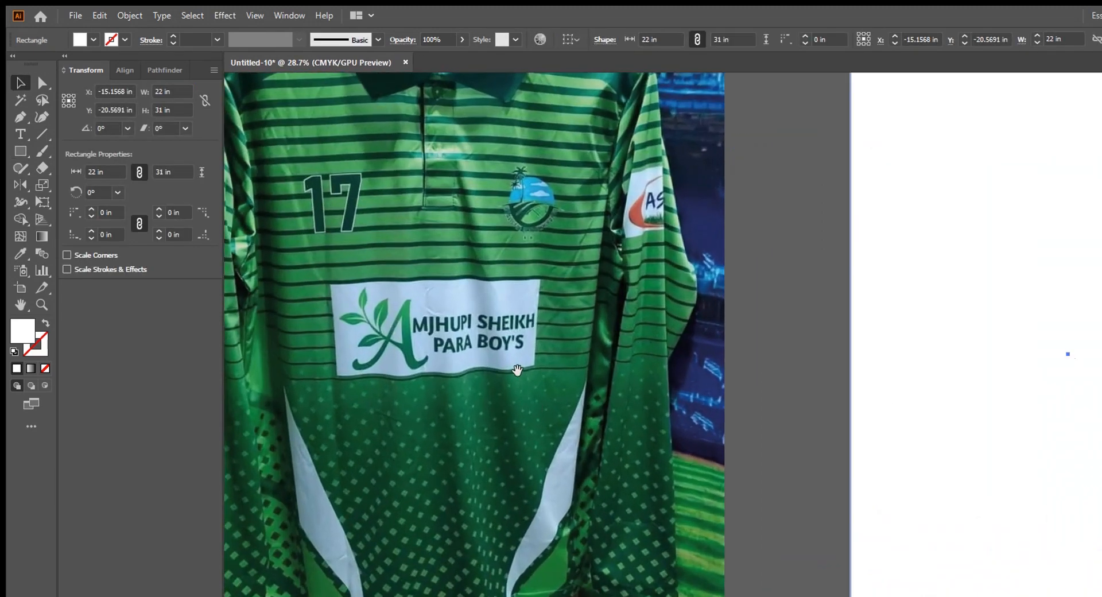
{"action": "left_click_drag", "start_coordinate": [516, 370], "coordinate": [529, 377]}
{"action": "left_click_drag", "start_coordinate": [618, 337], "coordinate": [525, 344]}
{"action": "left_click_drag", "start_coordinate": [795, 345], "coordinate": [820, 402]}
{"action": "left_click_drag", "start_coordinate": [889, 362], "coordinate": [849, 378]}
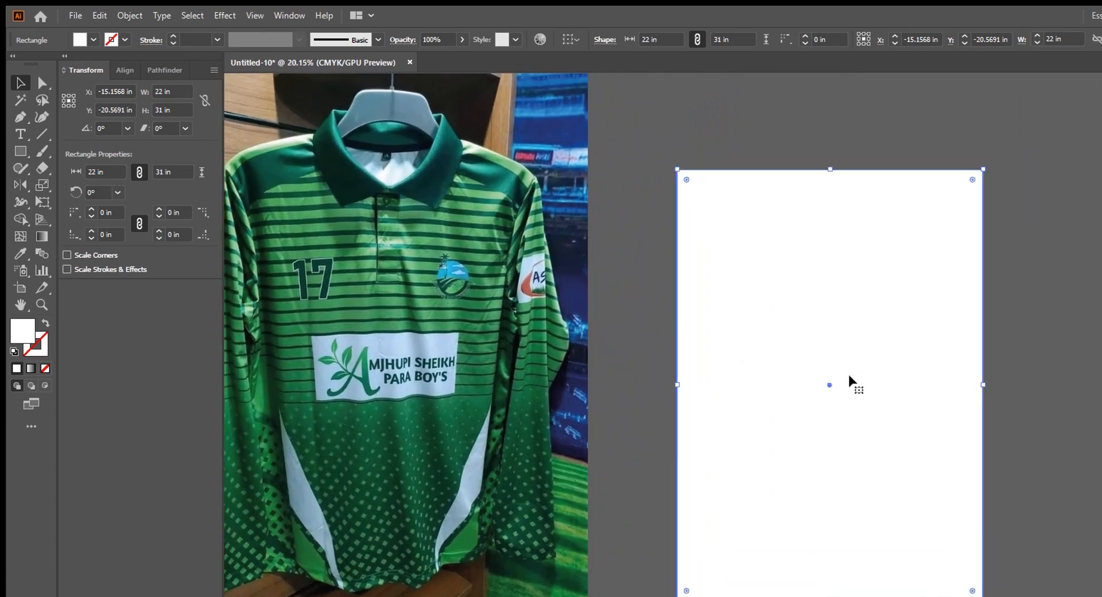
{"action": "left_click_drag", "start_coordinate": [794, 328], "coordinate": [936, 348]}
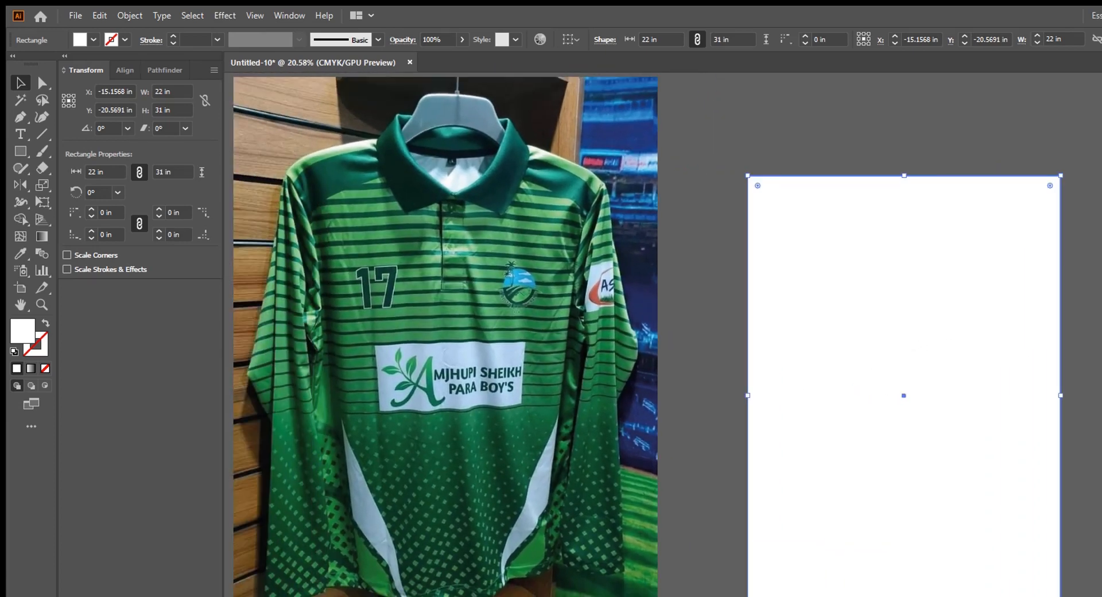
Step: Fill the rectangle with a linear gradient running vertically from its upper edge to its lower edge
{"action": "key", "text": "period"}
{"action": "left_click_drag", "start_coordinate": [962, 312], "coordinate": [866, 337]}
{"action": "left_click_drag", "start_coordinate": [934, 365], "coordinate": [858, 342]}
{"action": "key", "text": "g"}
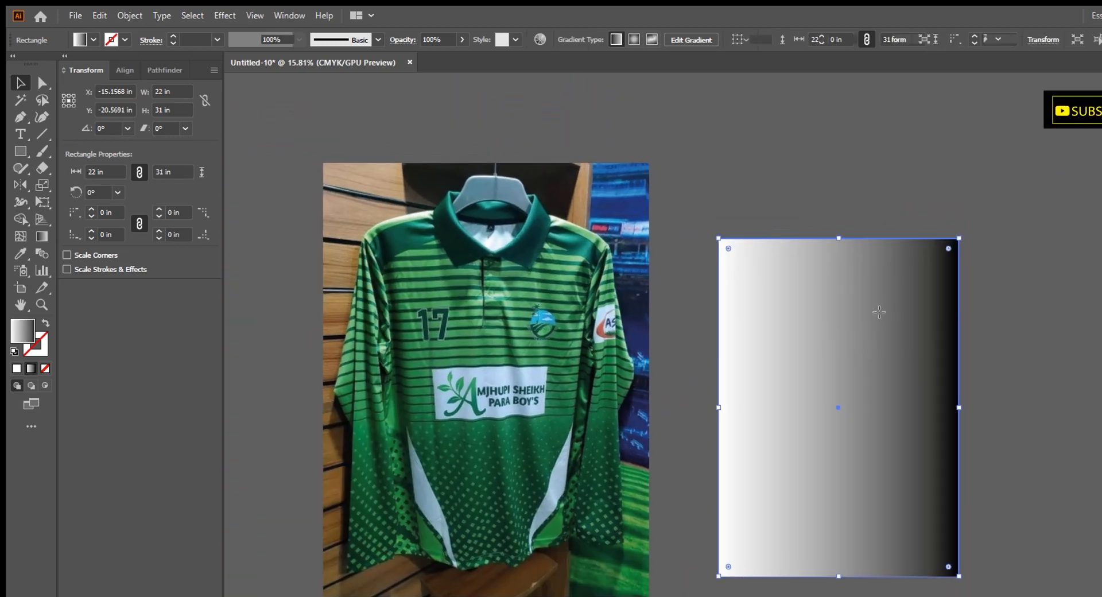
{"action": "mouse_move", "coordinate": [829, 237]}
{"action": "left_mouse_down"}
{"action": "mouse_move", "coordinate": [834, 536]}
{"action": "mouse_move", "coordinate": [821, 578]}
{"action": "mouse_move", "coordinate": [829, 573]}
{"action": "left_mouse_up"}
Step: Color the gradient's upper stop light green and its lower stop dark green, both sampled from the jersey photo
{"action": "left_click_drag", "start_coordinate": [850, 452], "coordinate": [970, 385]}
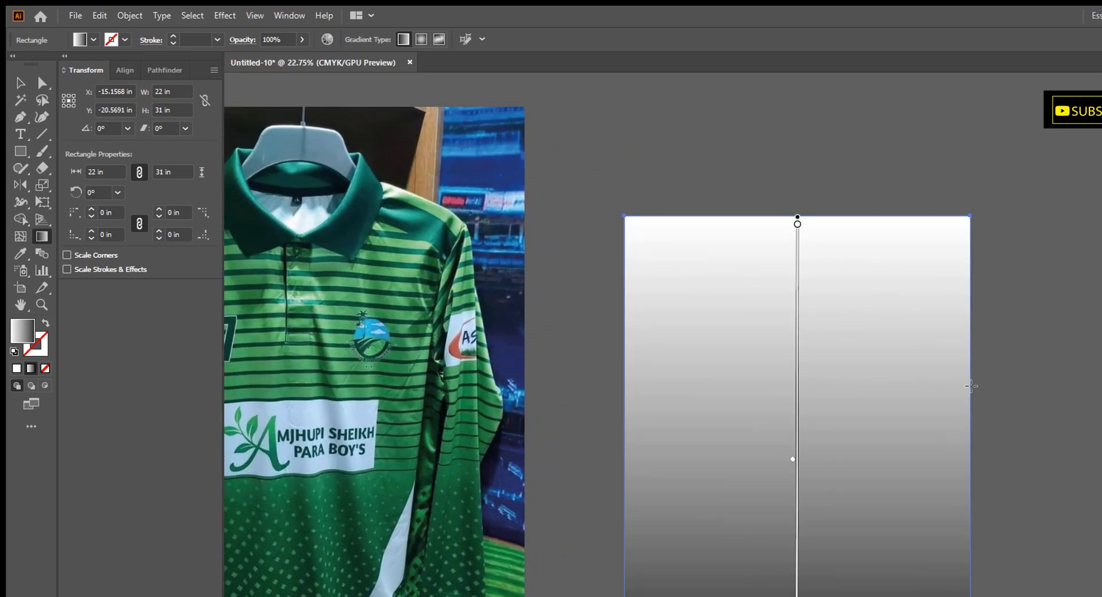
{"action": "left_click", "coordinate": [797, 224]}
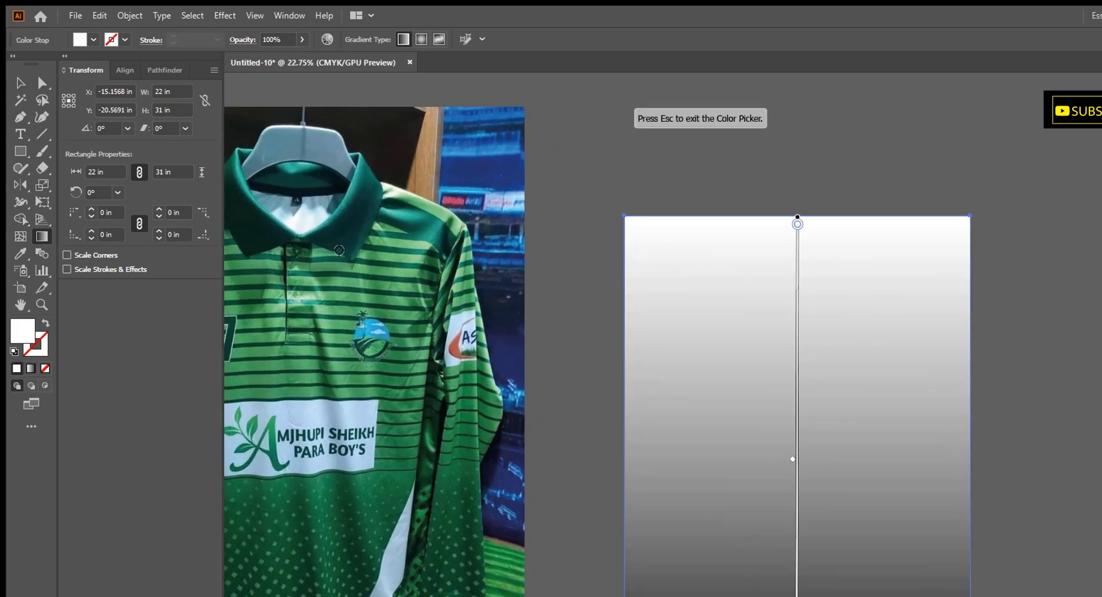
{"action": "left_click", "coordinate": [417, 257]}
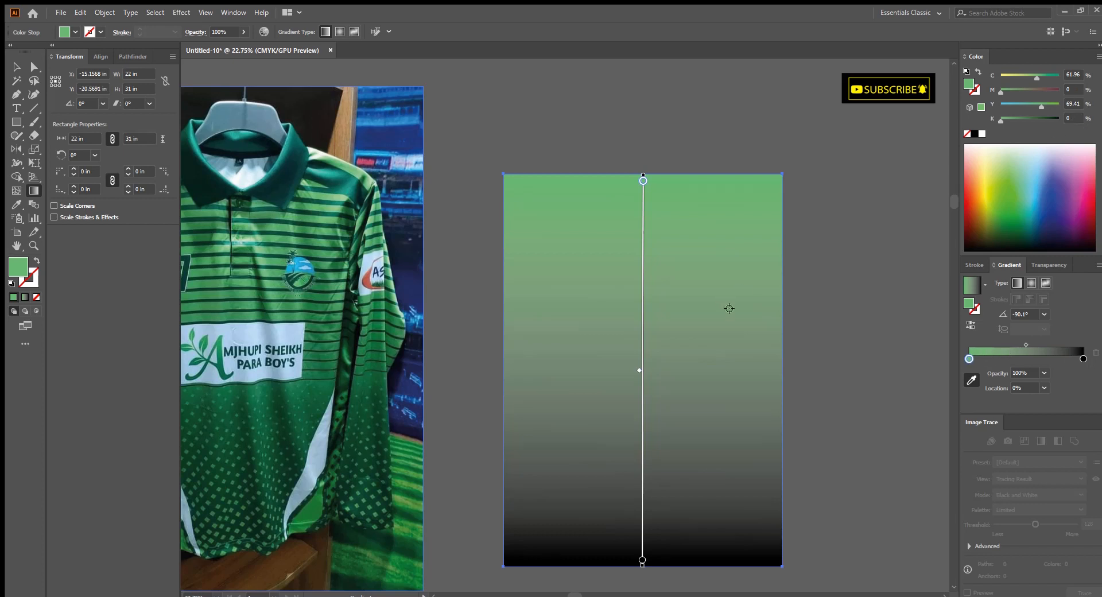
{"action": "left_click", "coordinate": [642, 560]}
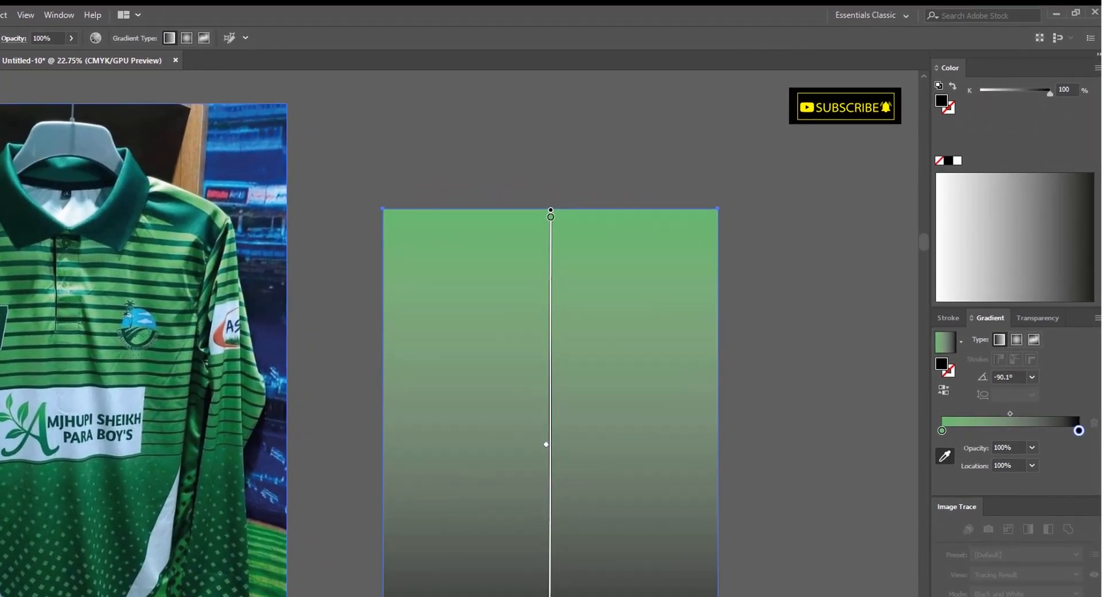
{"action": "left_click", "coordinate": [219, 547], "text": "shift"}
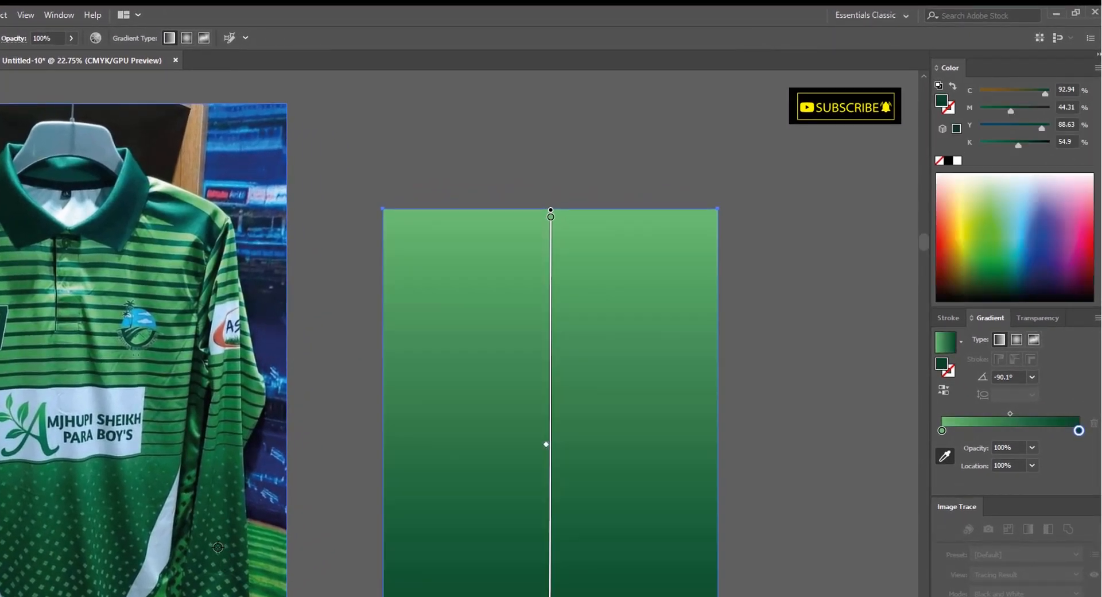
{"action": "key", "text": "v"}
{"action": "scroll", "coordinate": [510, 485], "scroll_direction": "down", "scroll_amount": 2}
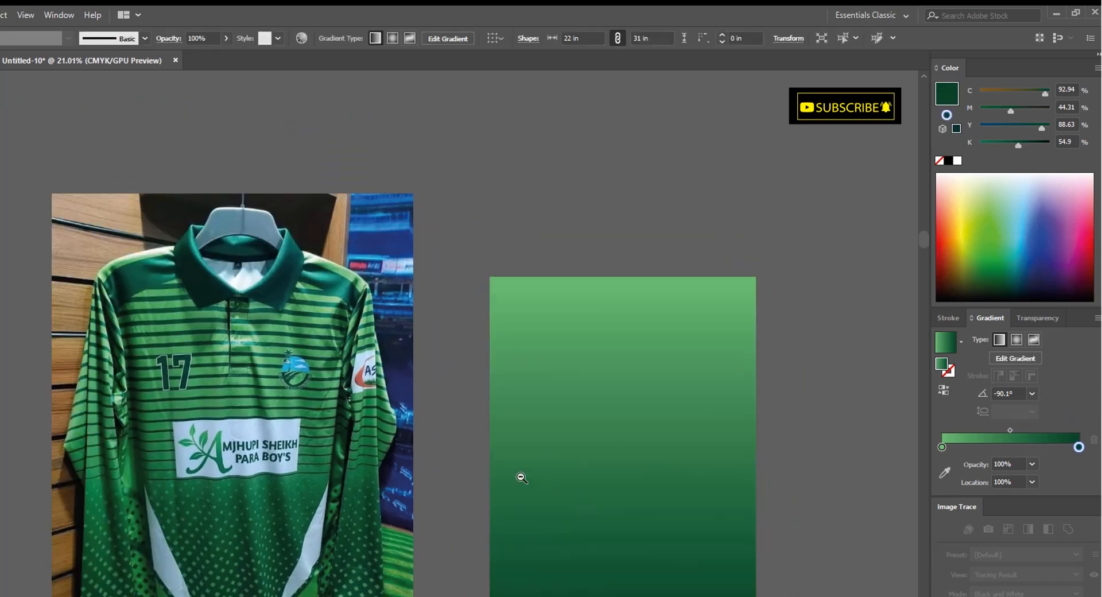
{"action": "left_click", "coordinate": [486, 483]}
Step: Examine the jersey photo's lower half, including the diamond dot pattern and the white side panels
{"action": "left_click_drag", "start_coordinate": [534, 531], "coordinate": [593, 541]}
{"action": "scroll", "coordinate": [403, 504], "scroll_direction": "up", "scroll_amount": 2}
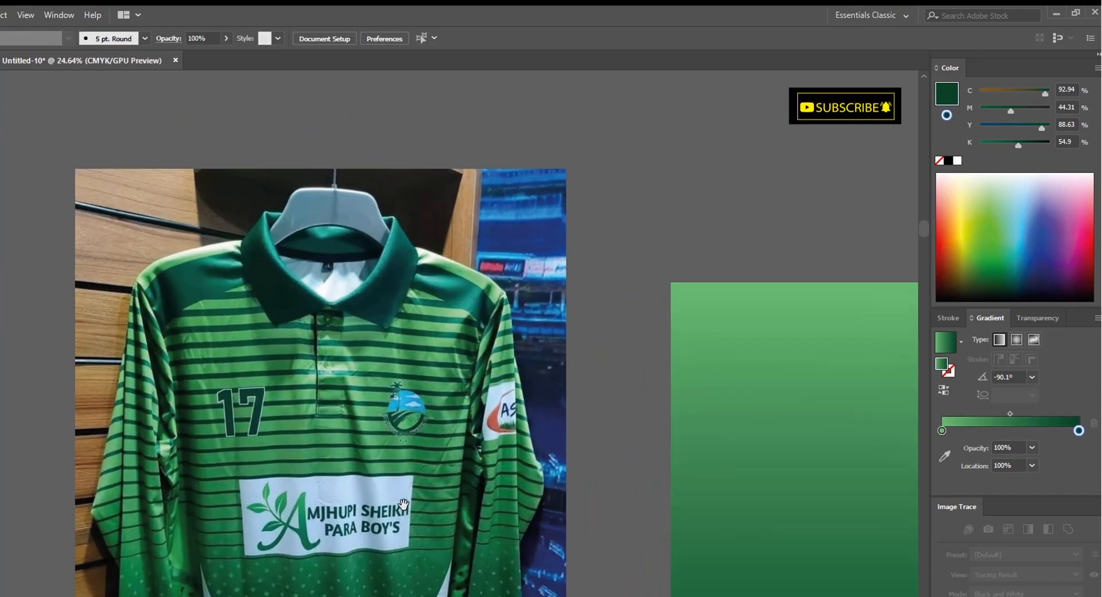
{"action": "left_click_drag", "start_coordinate": [404, 505], "coordinate": [427, 298]}
{"action": "scroll", "coordinate": [258, 492], "scroll_direction": "up", "scroll_amount": 4}
{"action": "left_click_drag", "start_coordinate": [258, 492], "coordinate": [296, 525]}
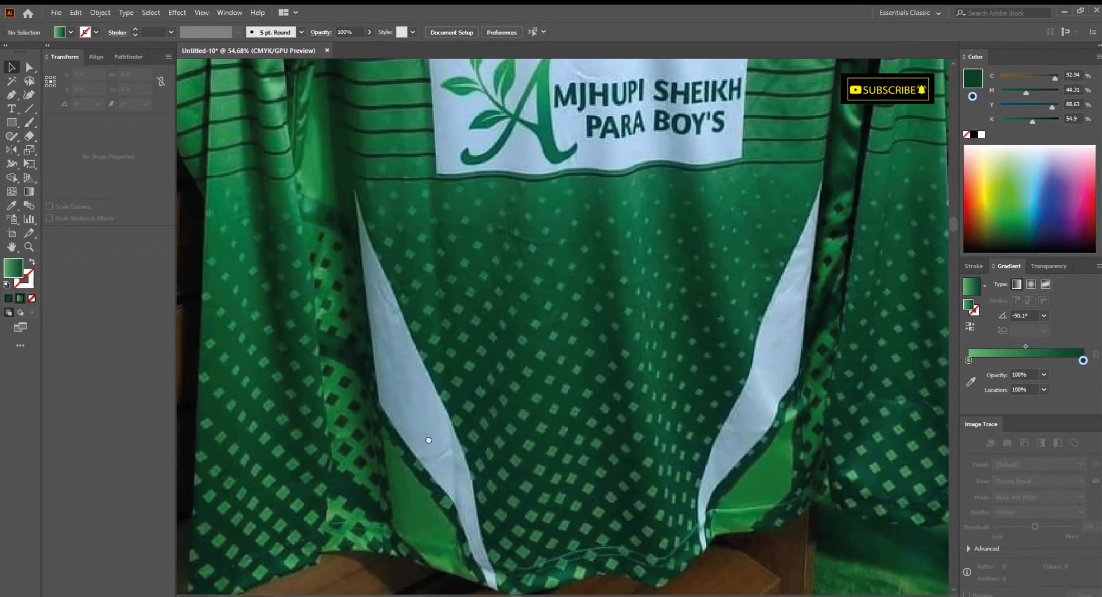
{"action": "left_click_drag", "start_coordinate": [429, 440], "coordinate": [457, 444]}
{"action": "mouse_move", "coordinate": [373, 344]}
{"action": "left_mouse_down"}
{"action": "mouse_move", "coordinate": [464, 339]}
{"action": "mouse_move", "coordinate": [386, 333]}
{"action": "left_mouse_up"}
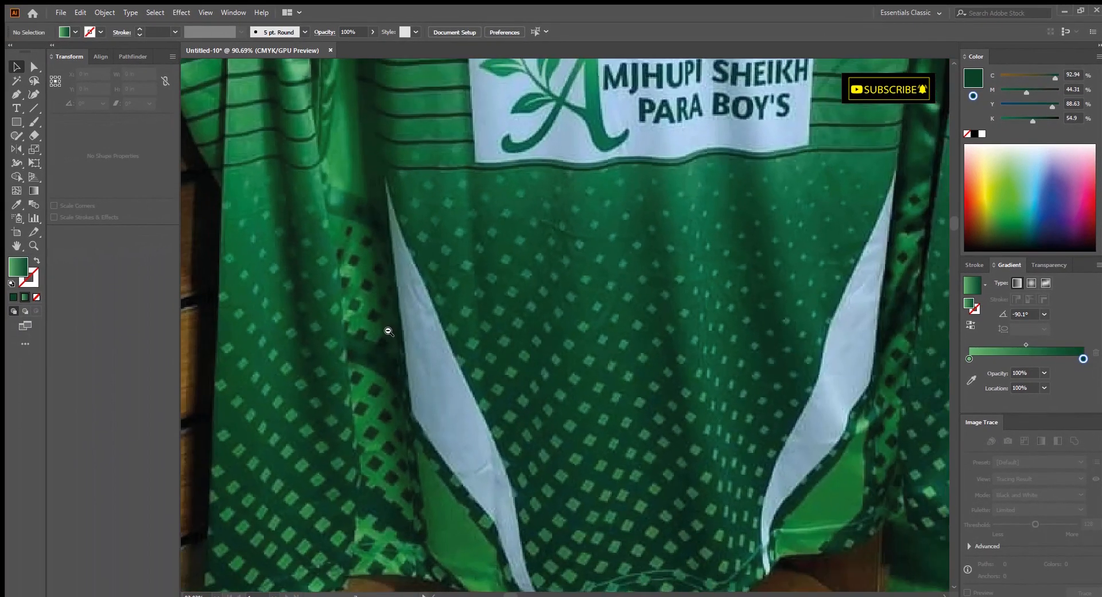
{"action": "left_click_drag", "start_coordinate": [407, 399], "coordinate": [390, 351]}
{"action": "left_click_drag", "start_coordinate": [444, 389], "coordinate": [382, 389]}
{"action": "left_click_drag", "start_coordinate": [506, 356], "coordinate": [384, 446]}
Step: Draw a horizontal stripe about 24 in wide and 0.78 in high across the upper part of the gradient rectangle
{"action": "left_click_drag", "start_coordinate": [712, 370], "coordinate": [534, 396]}
{"action": "left_click_drag", "start_coordinate": [691, 397], "coordinate": [596, 432]}
{"action": "left_click_drag", "start_coordinate": [603, 388], "coordinate": [657, 336]}
{"action": "left_click_drag", "start_coordinate": [582, 329], "coordinate": [629, 373]}
{"action": "left_click_drag", "start_coordinate": [559, 339], "coordinate": [602, 347]}
{"action": "left_click", "coordinate": [12, 123]}
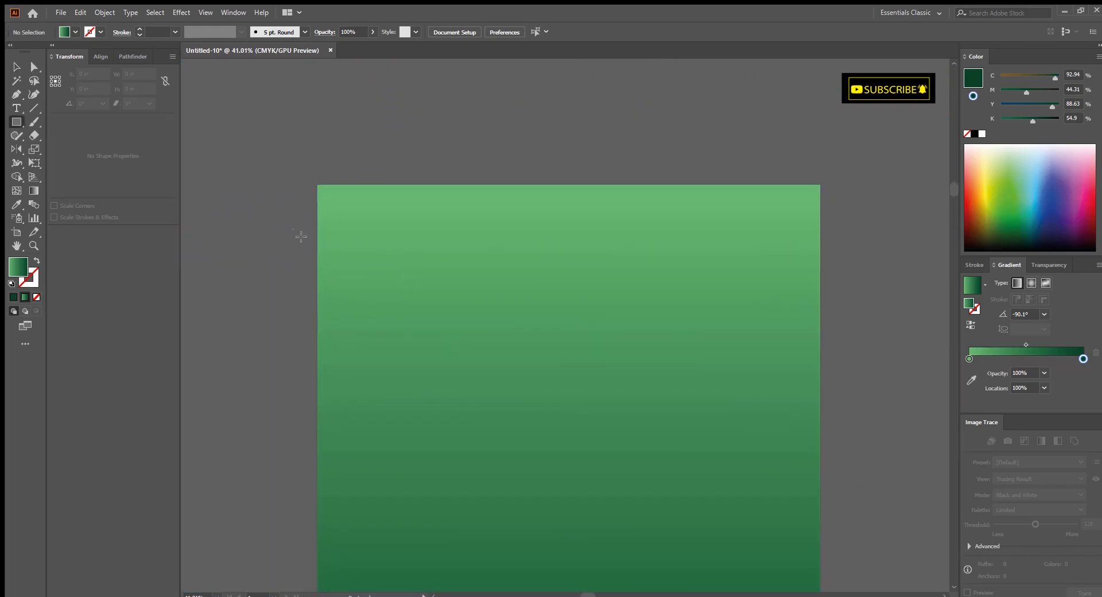
{"action": "left_click_drag", "start_coordinate": [298, 218], "coordinate": [846, 237]}
Step: Replace the stripe's gradient fill with the solid dark green, C 92.94, M 44.31, Y 88.63, K 54.9
{"action": "left_click_drag", "start_coordinate": [817, 275], "coordinate": [611, 285]}
{"action": "left_click_drag", "start_coordinate": [636, 241], "coordinate": [733, 366]}
{"action": "left_click_drag", "start_coordinate": [629, 296], "coordinate": [648, 354]}
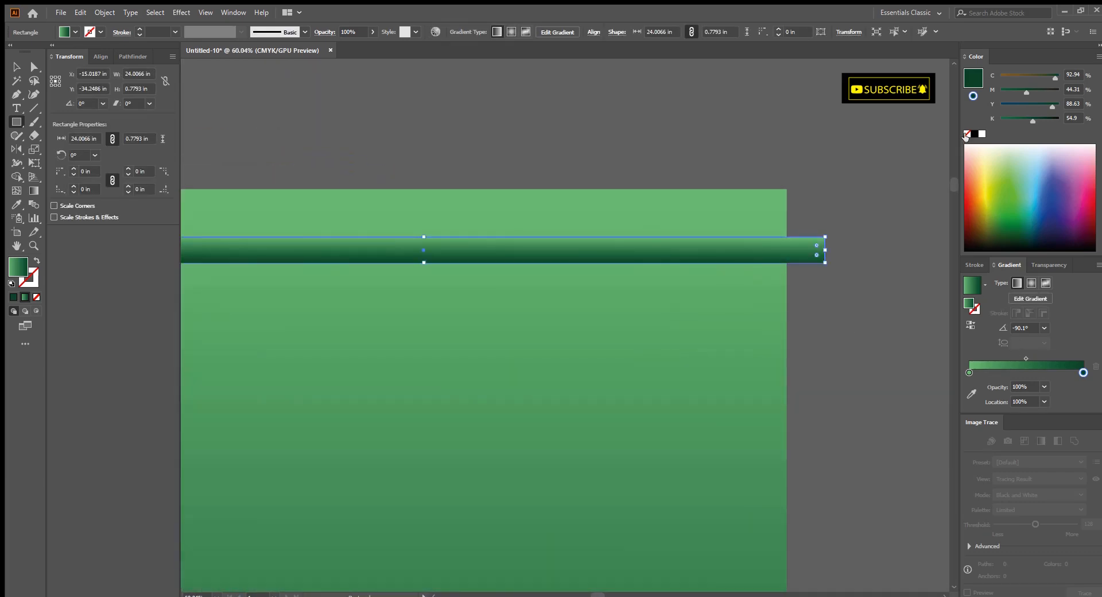
{"action": "left_click", "coordinate": [966, 135]}
{"action": "left_click", "coordinate": [980, 121]}
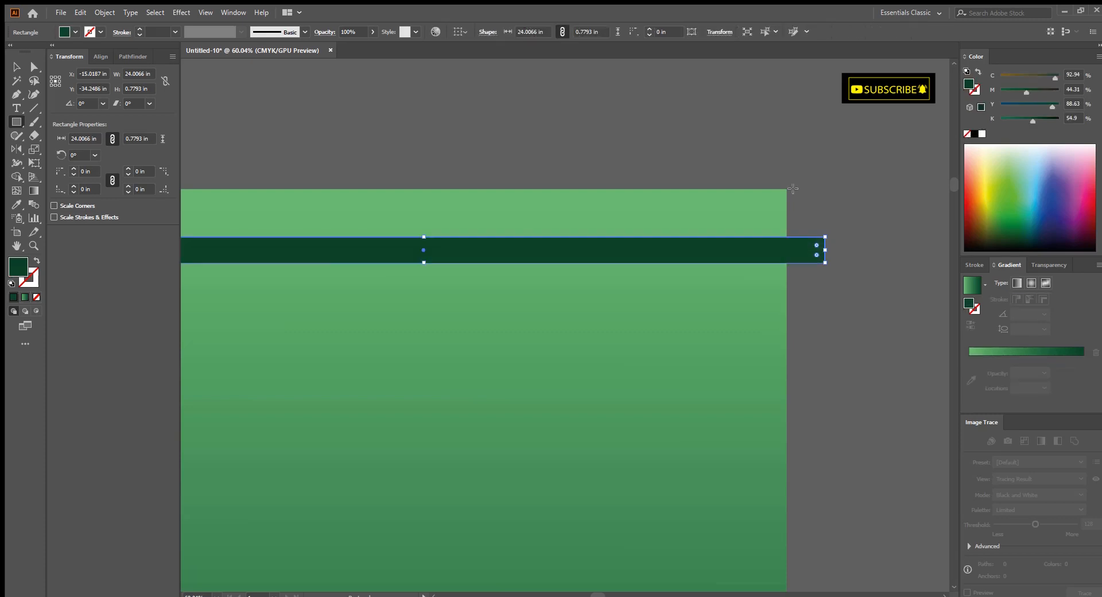
Step: Compare the jersey photo's stripe spacing and thickness with the stripe on the gradient rectangle
{"action": "left_click", "coordinate": [16, 66]}
{"action": "left_click_drag", "start_coordinate": [428, 123], "coordinate": [247, 166]}
{"action": "left_click_drag", "start_coordinate": [247, 167], "coordinate": [682, 263]}
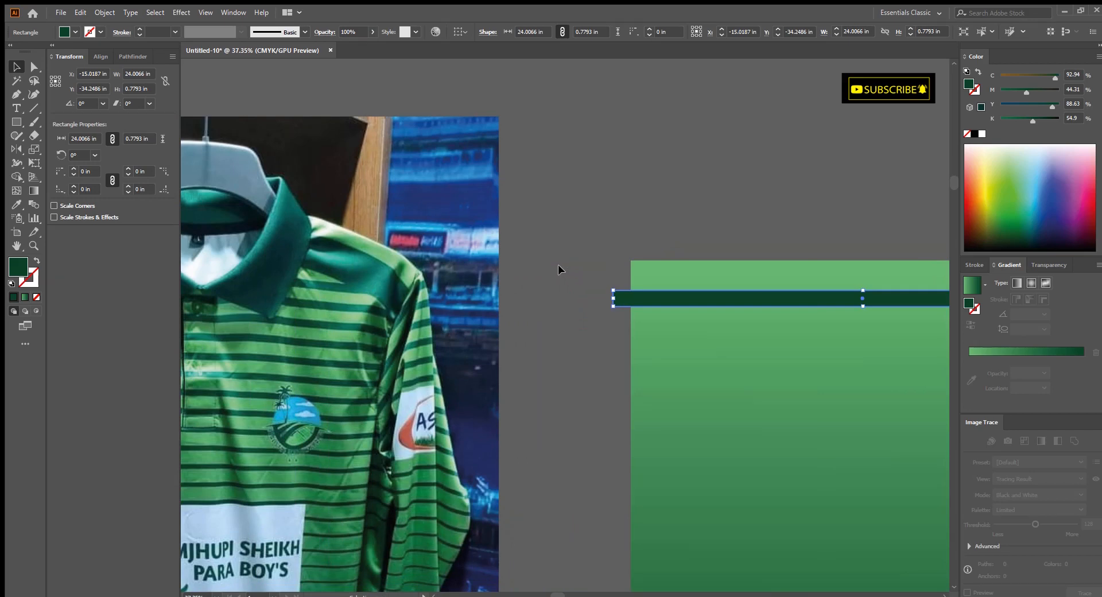
{"action": "left_click_drag", "start_coordinate": [641, 344], "coordinate": [593, 361]}
{"action": "left_click_drag", "start_coordinate": [753, 393], "coordinate": [636, 347]}
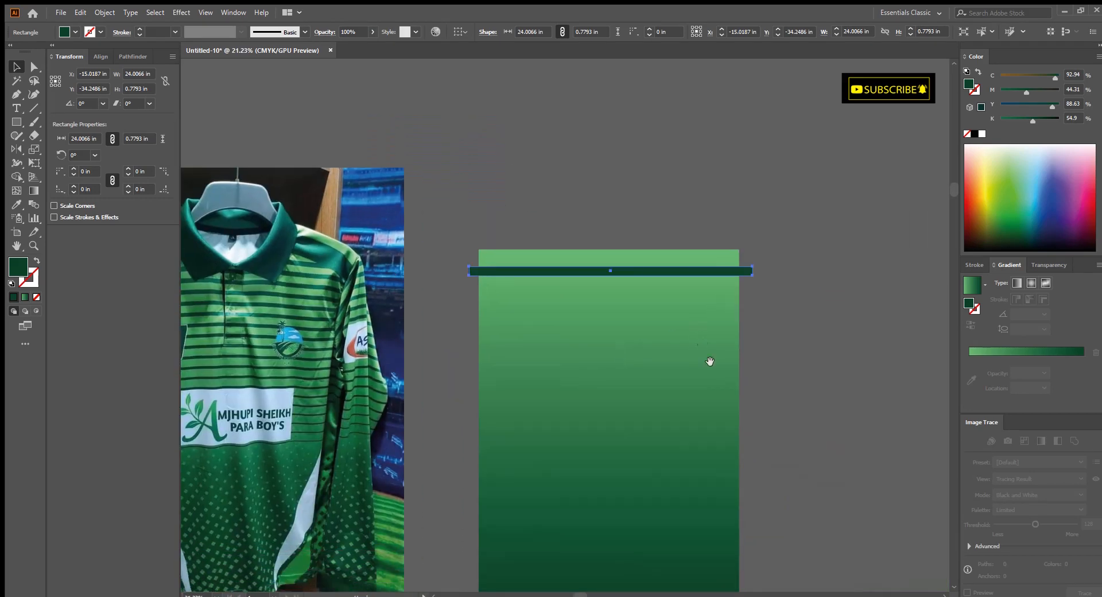
{"action": "left_click_drag", "start_coordinate": [710, 361], "coordinate": [613, 414]}
{"action": "left_click_drag", "start_coordinate": [593, 312], "coordinate": [611, 399]}
{"action": "left_click_drag", "start_coordinate": [611, 399], "coordinate": [718, 388]}
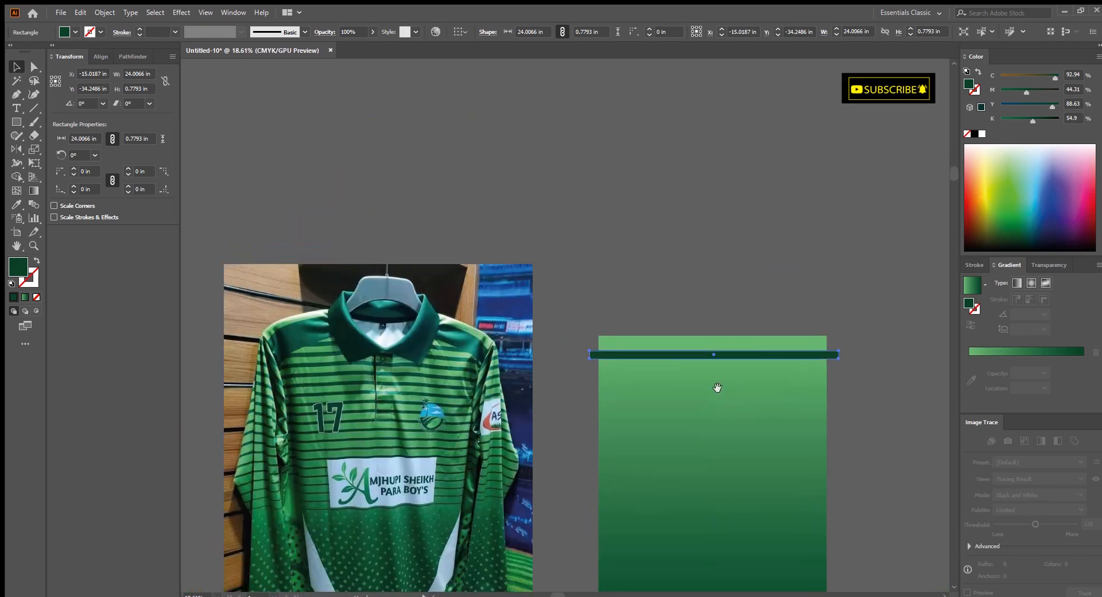
Step: Duplicate the stripe straight down to the middle of the gradient rectangle and thin the copy to about 0.15 in high
{"action": "left_click_drag", "start_coordinate": [838, 395], "coordinate": [625, 448]}
{"action": "left_click_drag", "start_coordinate": [625, 448], "coordinate": [611, 407]}
{"action": "left_click_drag", "start_coordinate": [613, 405], "coordinate": [651, 408]}
{"action": "left_click_drag", "start_coordinate": [631, 361], "coordinate": [629, 391]}
{"action": "left_click_drag", "start_coordinate": [596, 382], "coordinate": [678, 397]}
{"action": "left_click_drag", "start_coordinate": [243, 351], "coordinate": [574, 372]}
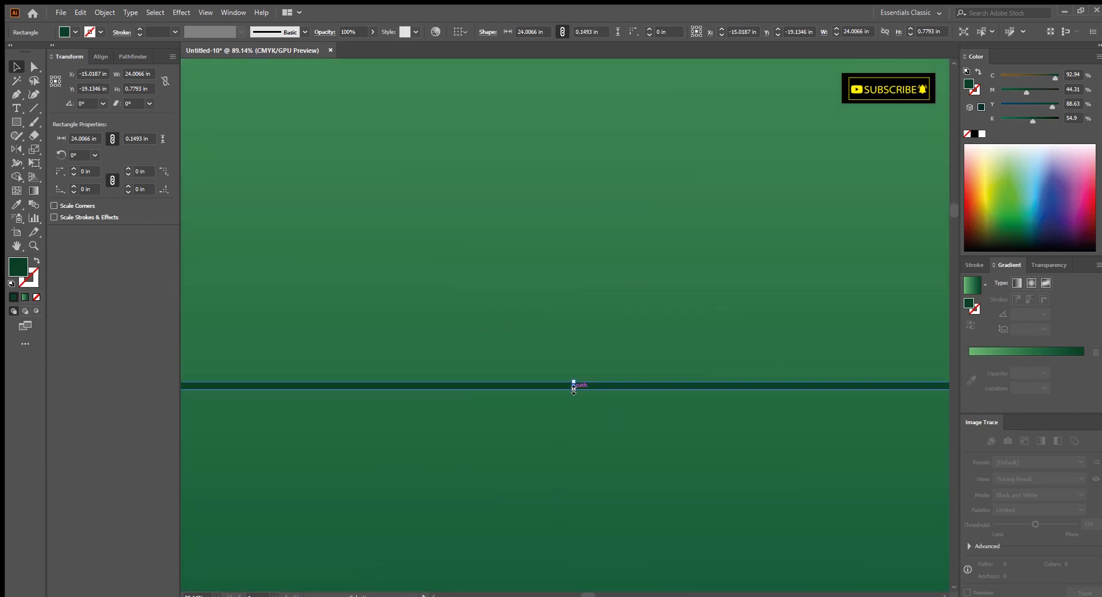
{"action": "scroll", "coordinate": [573, 376], "scroll_direction": "down", "scroll_amount": 5}
{"action": "left_click_drag", "start_coordinate": [654, 376], "coordinate": [625, 394]}
{"action": "scroll", "coordinate": [625, 394], "scroll_direction": "up", "scroll_amount": 3}
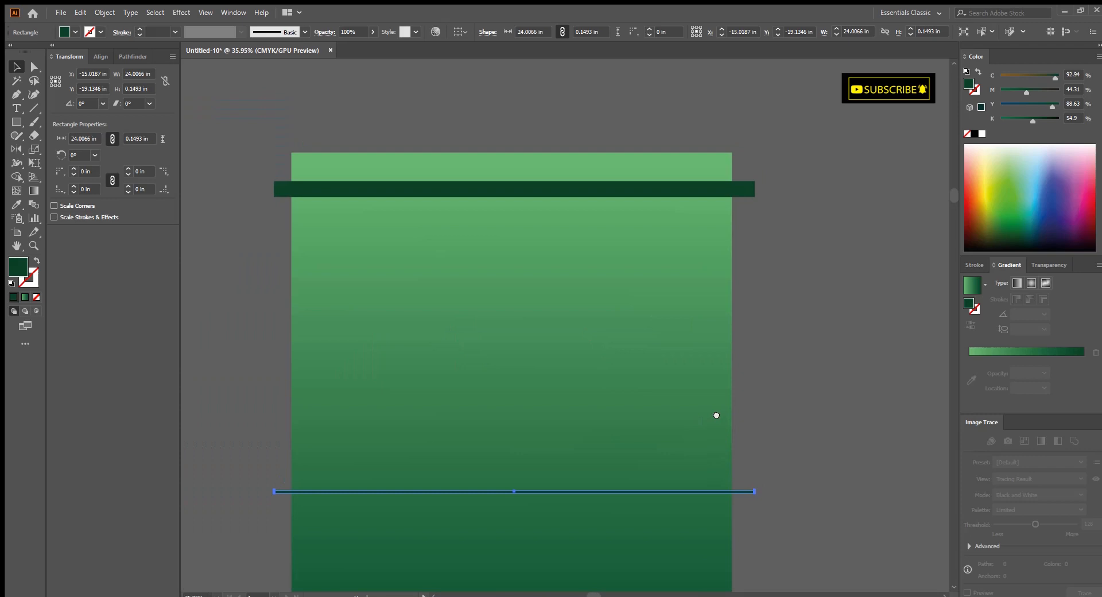
Step: Try to blend the thick upper stripe with the thin lower stripe
{"action": "left_click", "coordinate": [605, 192], "text": "shift"}
{"action": "scroll", "coordinate": [577, 267], "scroll_direction": "down", "scroll_amount": 1}
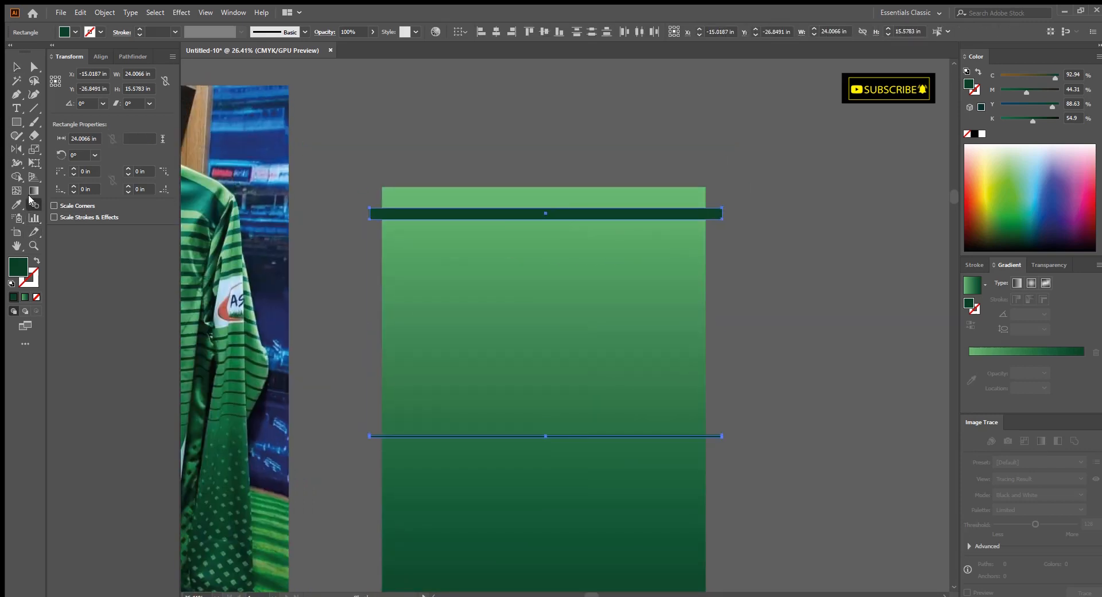
{"action": "left_click", "coordinate": [539, 436]}
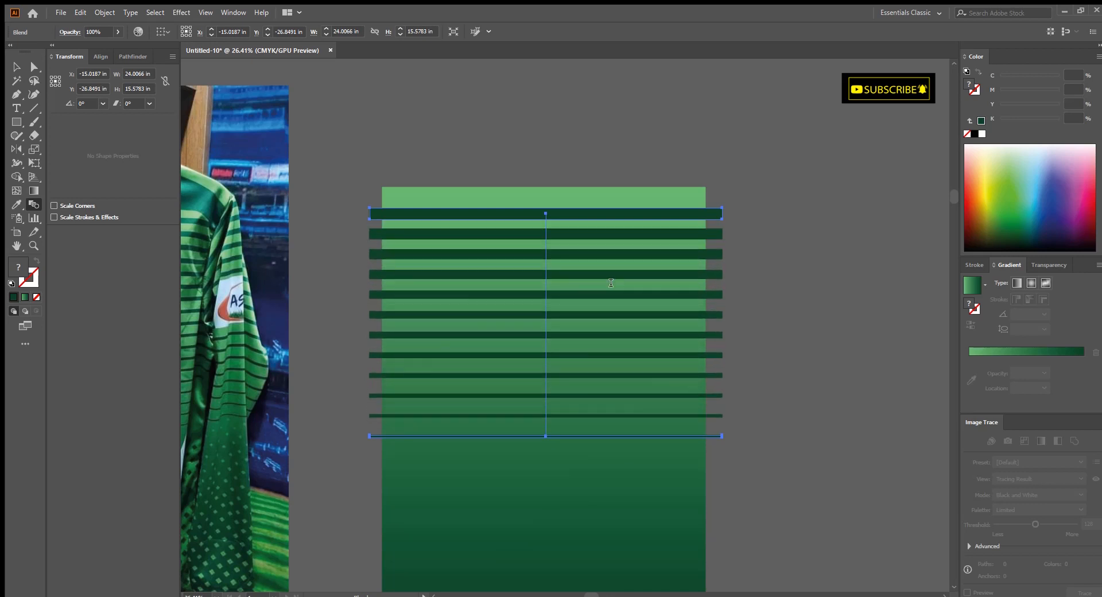
{"action": "key", "text": "v"}
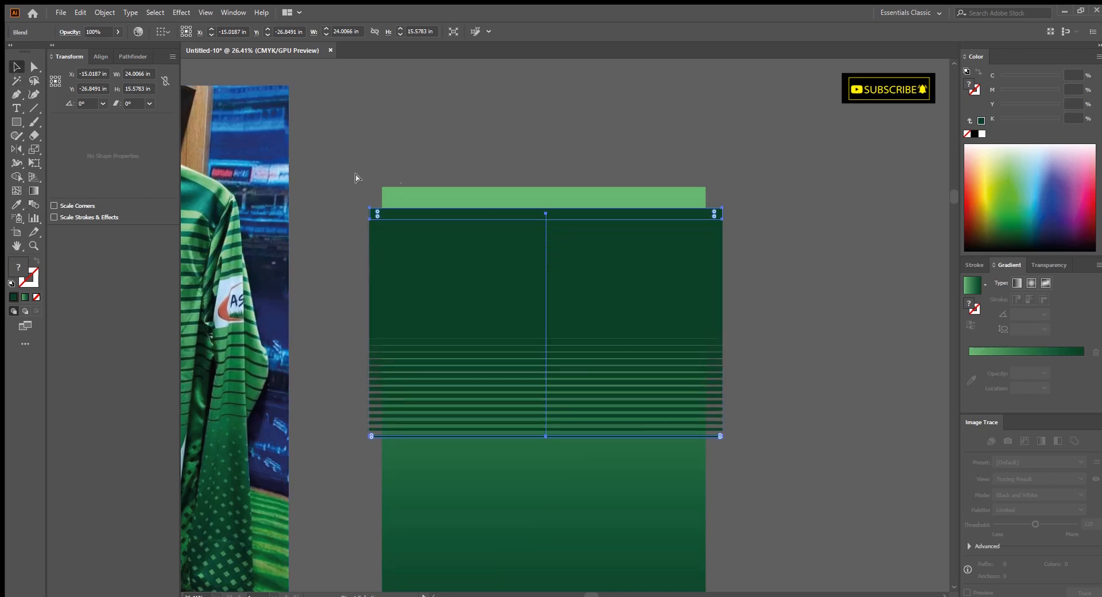
{"action": "key", "text": "ctrl+z"}
Step: Reduce the upper stripe's height to about 0.44 in
{"action": "left_click", "coordinate": [541, 183]}
{"action": "left_click_drag", "start_coordinate": [541, 224], "coordinate": [445, 351]}
{"action": "scroll", "coordinate": [540, 232], "scroll_direction": "up", "scroll_amount": 3}
{"action": "left_click", "coordinate": [506, 286]}
{"action": "scroll", "coordinate": [505, 287], "scroll_direction": "up", "scroll_amount": 3}
{"action": "left_click_drag", "start_coordinate": [550, 352], "coordinate": [602, 393]}
{"action": "left_click_drag", "start_coordinate": [602, 393], "coordinate": [627, 393]}
{"action": "scroll", "coordinate": [628, 393], "scroll_direction": "up", "scroll_amount": 5}
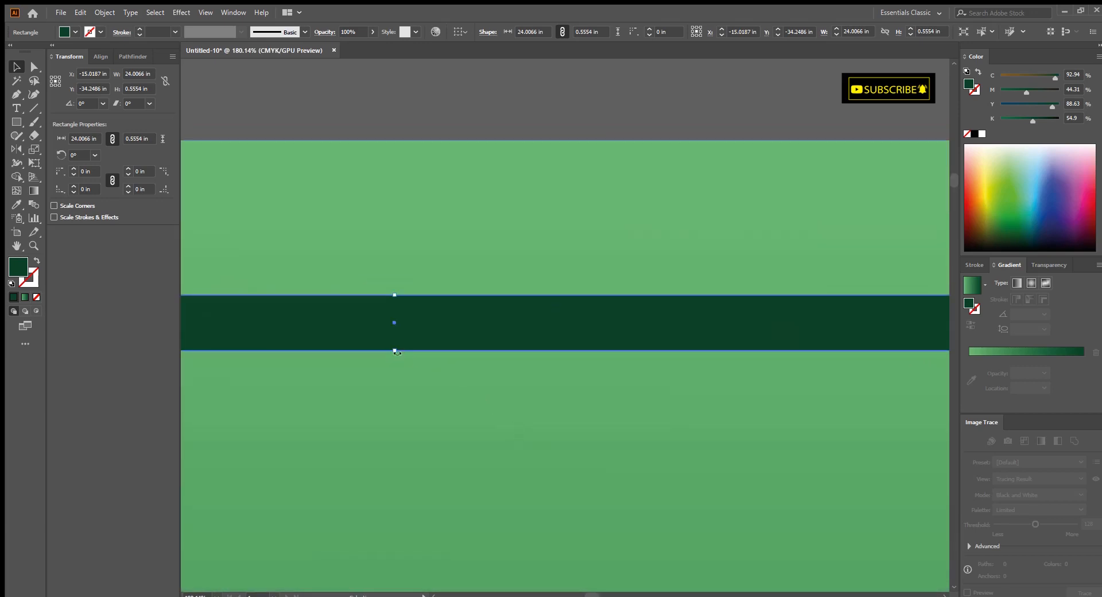
{"action": "left_click_drag", "start_coordinate": [394, 348], "coordinate": [396, 344]}
{"action": "scroll", "coordinate": [415, 346], "scroll_direction": "down", "scroll_amount": 5}
{"action": "left_click_drag", "start_coordinate": [362, 383], "coordinate": [431, 305]}
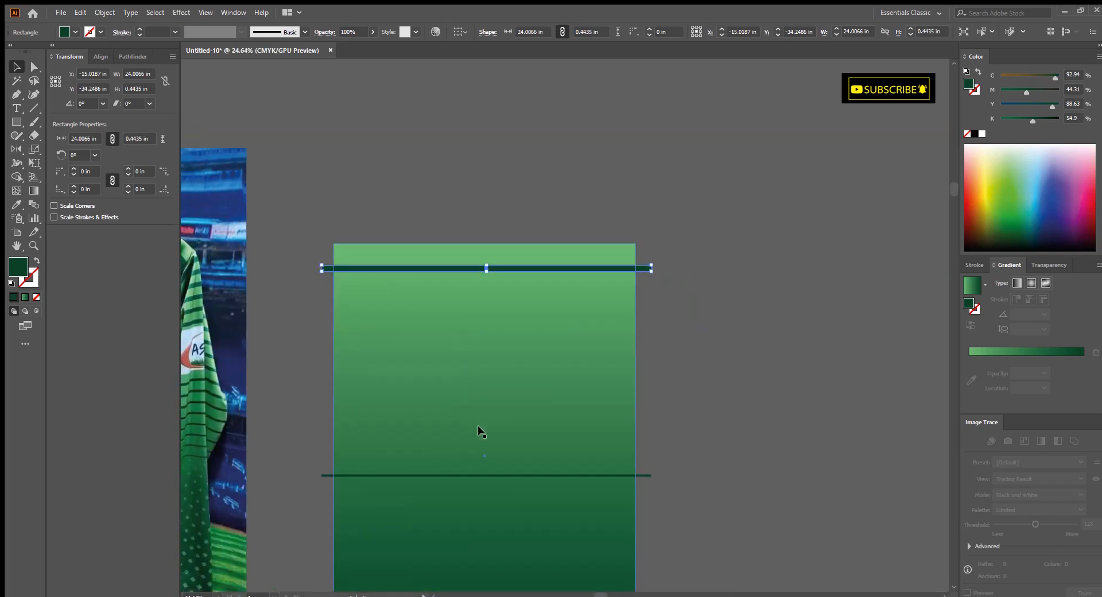
Step: Select the upper and lower stripes and blend them into a series of evenly spaced, gradually thinning stripes
{"action": "left_click", "coordinate": [474, 469], "text": "shift"}
{"action": "scroll", "coordinate": [489, 411], "scroll_direction": "down", "scroll_amount": 3}
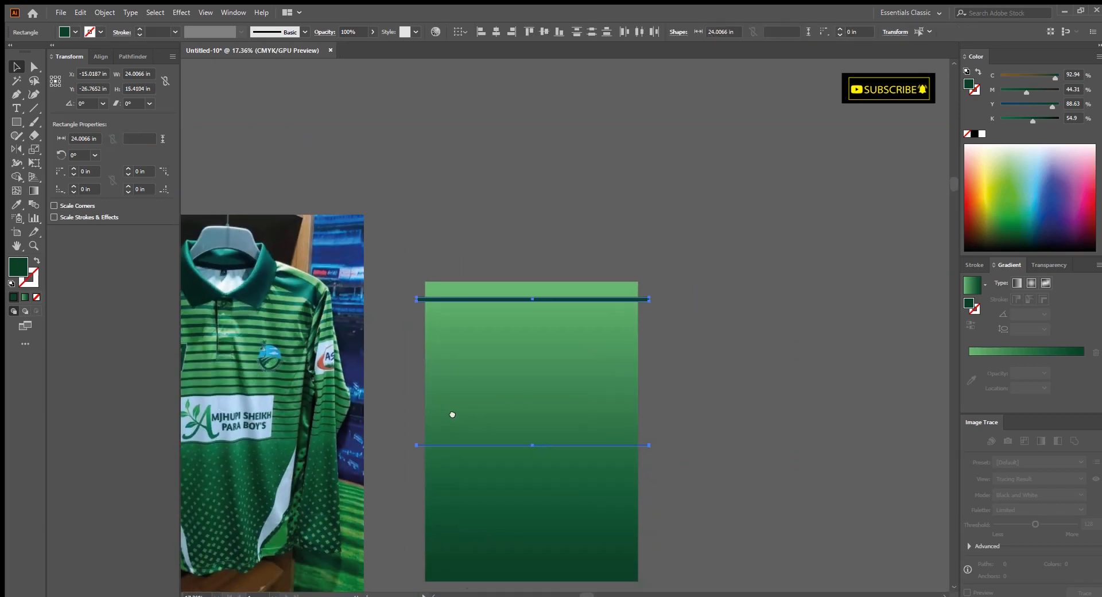
{"action": "scroll", "coordinate": [449, 416], "scroll_direction": "up", "scroll_amount": 1}
{"action": "left_click", "coordinate": [35, 203]}
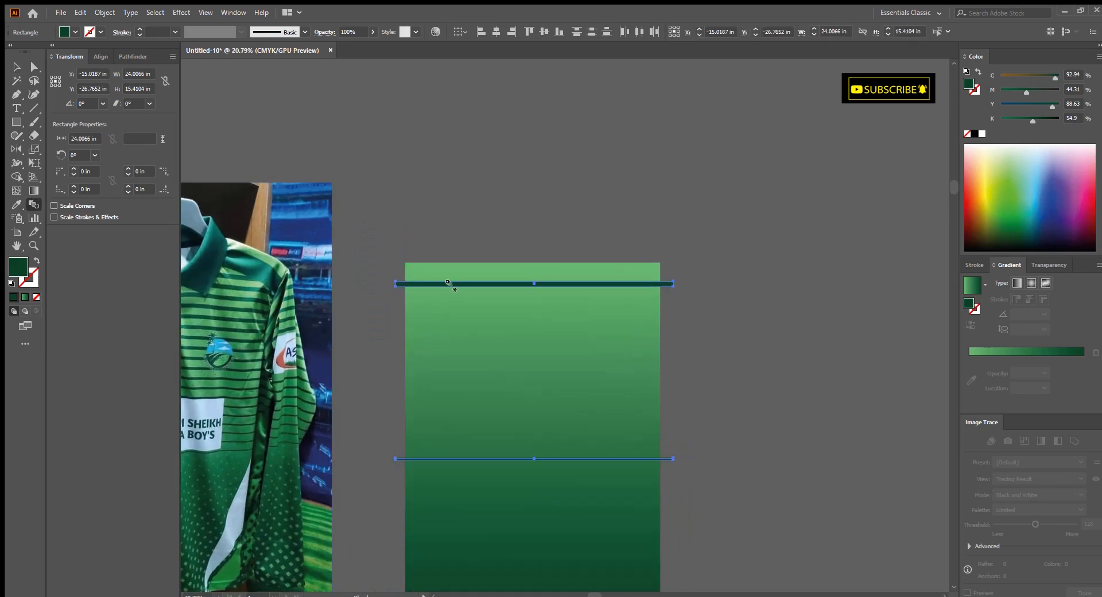
{"action": "scroll", "coordinate": [479, 459], "scroll_direction": "up", "scroll_amount": 2}
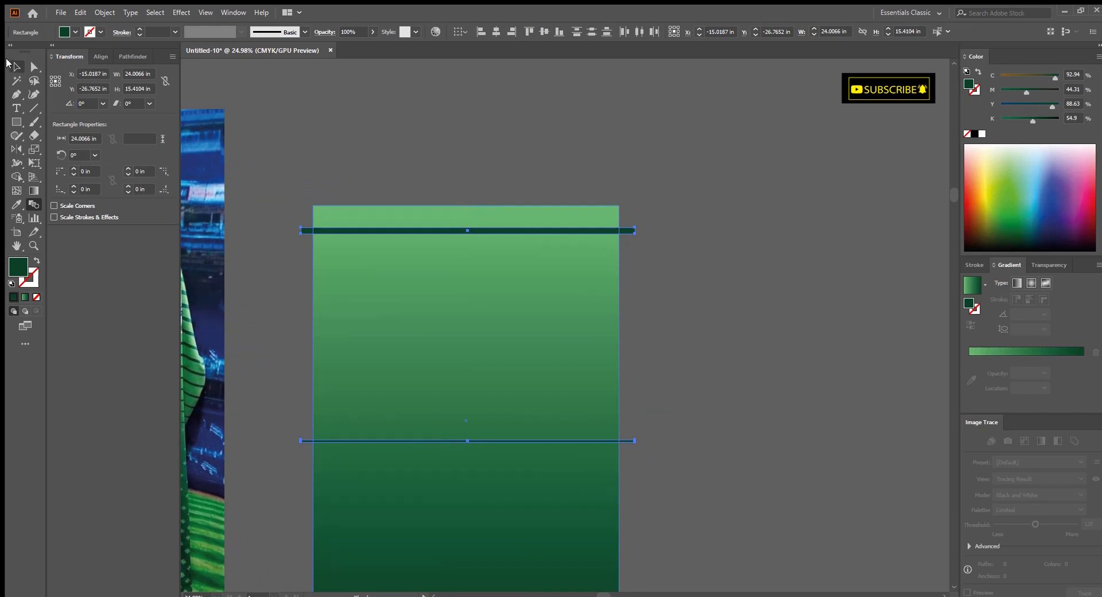
{"action": "left_click", "coordinate": [13, 65]}
{"action": "left_click", "coordinate": [215, 171]}
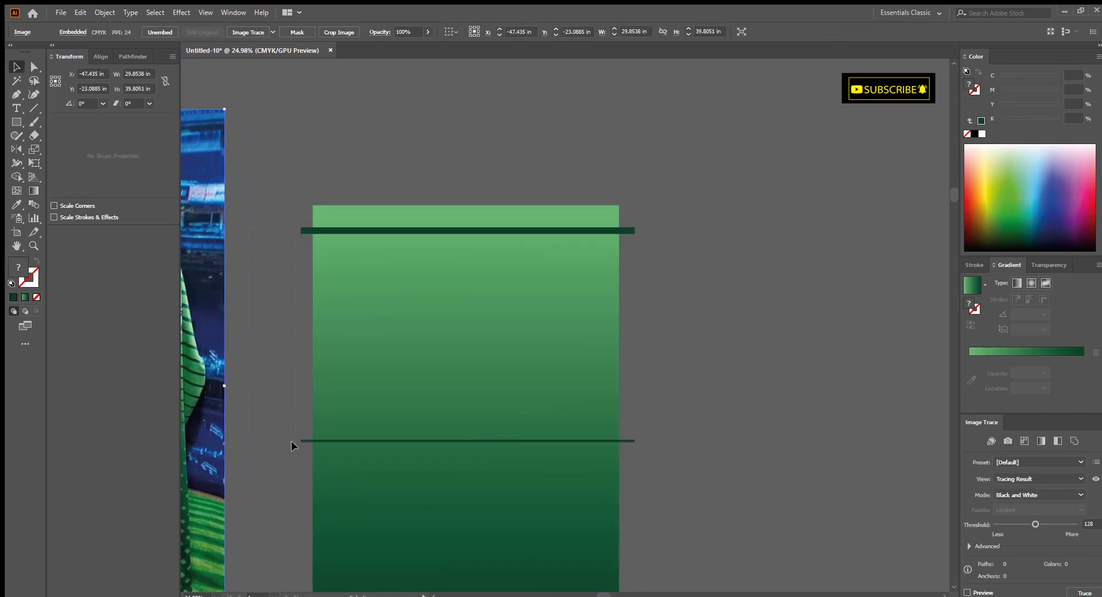
{"action": "left_click_drag", "start_coordinate": [297, 445], "coordinate": [301, 446]}
{"action": "key", "text": "shift+m"}
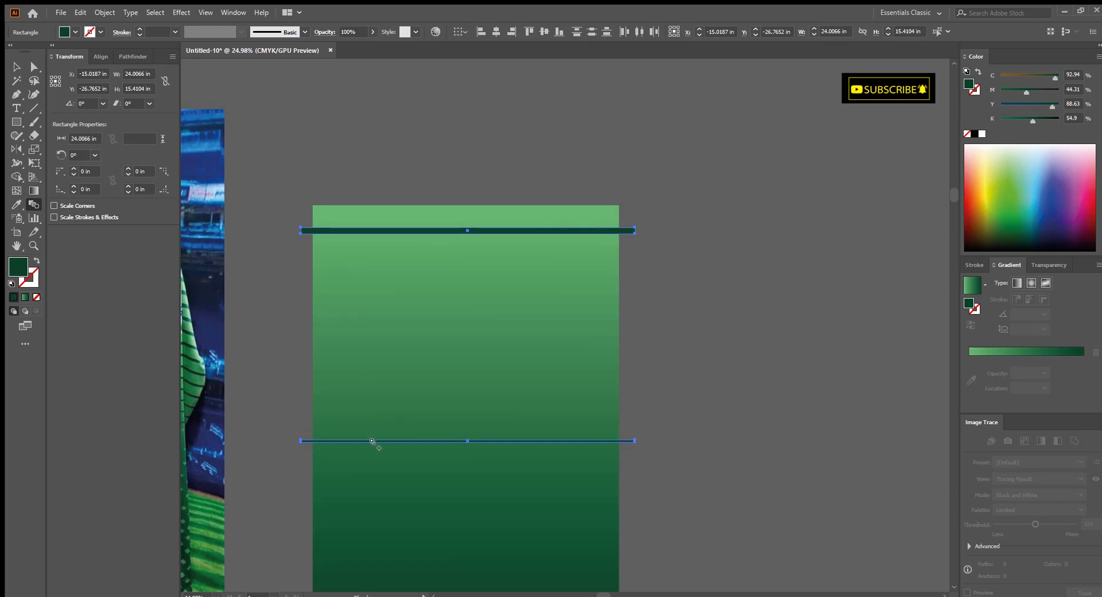
{"action": "left_click", "coordinate": [376, 441]}
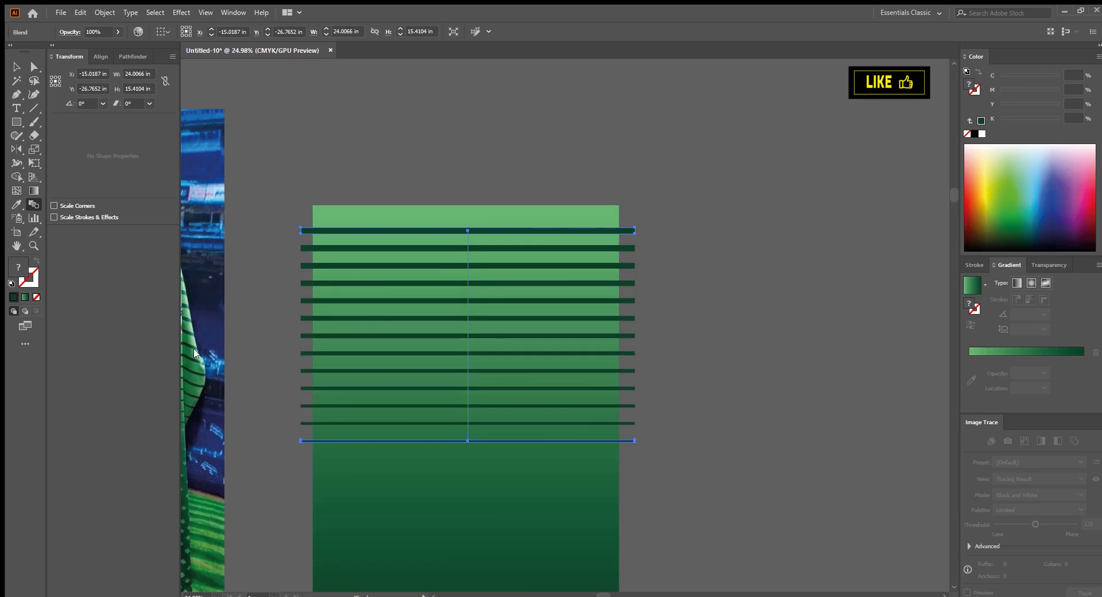
Step: Increase the number of steps in the stripe blend for tighter spacing like the jersey photo
{"action": "scroll", "coordinate": [347, 332], "scroll_direction": "down", "scroll_amount": 2}
{"action": "left_click_drag", "start_coordinate": [278, 327], "coordinate": [511, 358]}
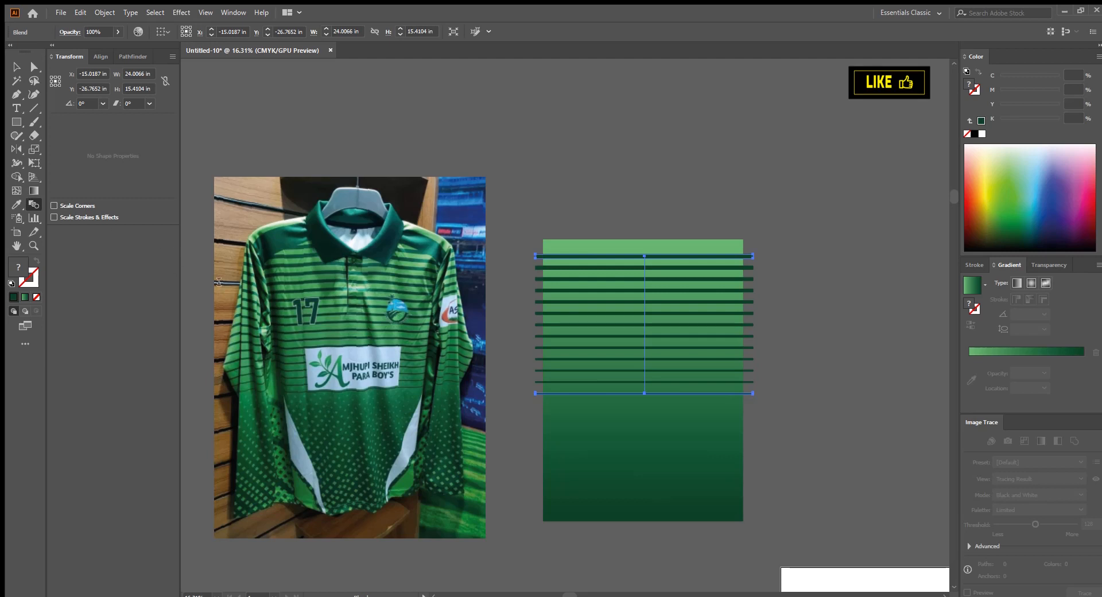
{"action": "left_click", "coordinate": [88, 325]}
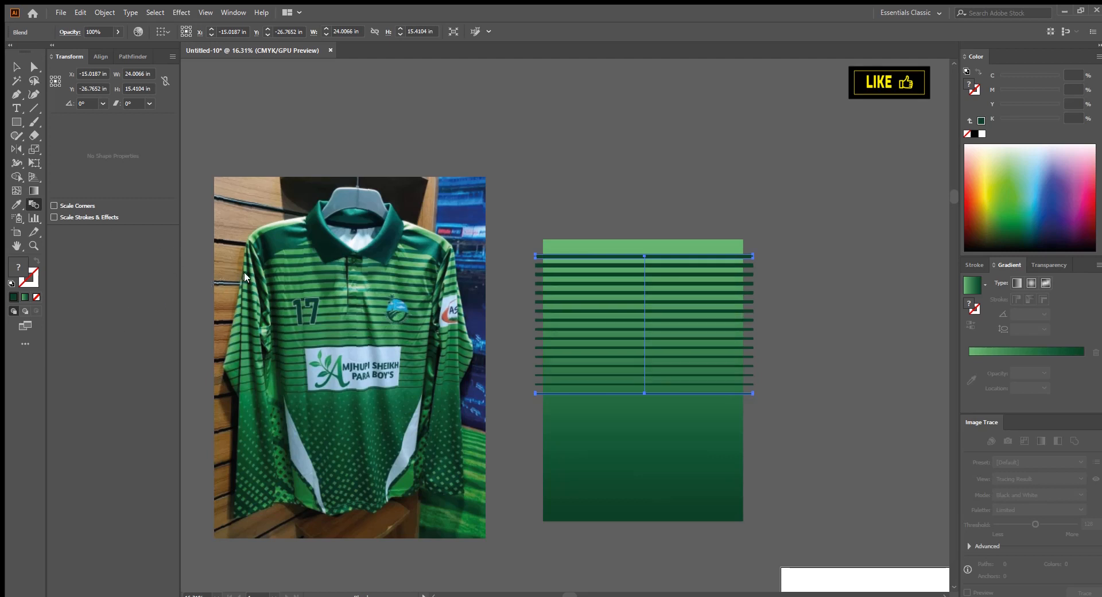
Step: Raise the step count of the stripe blend once more, finish the blend and deselect it
{"action": "key", "text": "Up"}
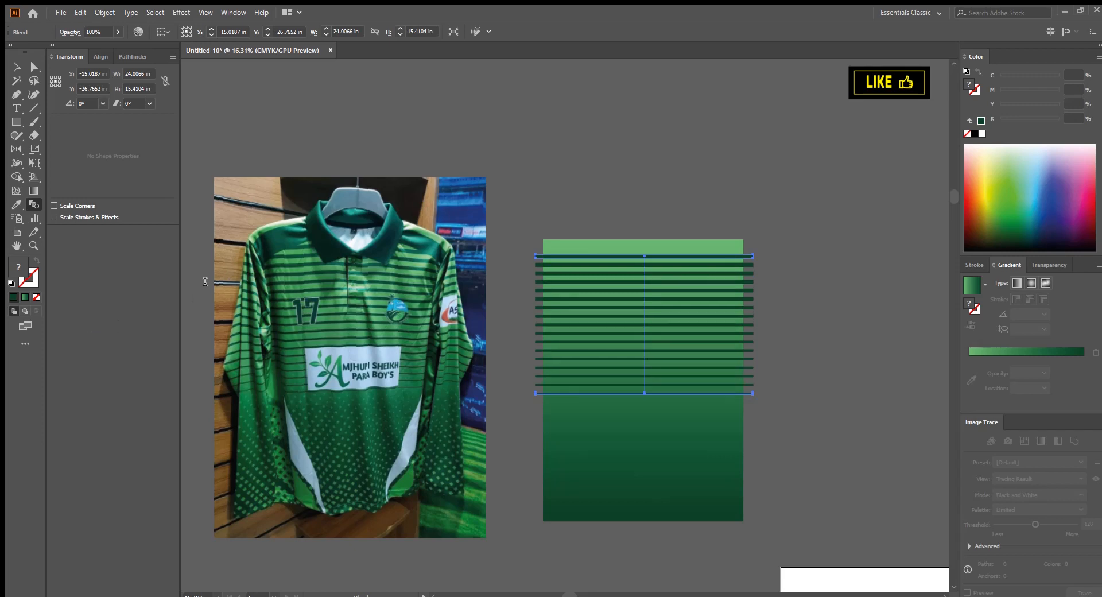
{"action": "left_click", "coordinate": [15, 67]}
{"action": "left_click_drag", "start_coordinate": [518, 385], "coordinate": [550, 342]}
{"action": "scroll", "coordinate": [459, 354], "scroll_direction": "up", "scroll_amount": 1}
{"action": "left_click_drag", "start_coordinate": [452, 395], "coordinate": [460, 349]}
{"action": "left_click", "coordinate": [509, 390]}
{"action": "left_click_drag", "start_coordinate": [538, 377], "coordinate": [507, 350]}
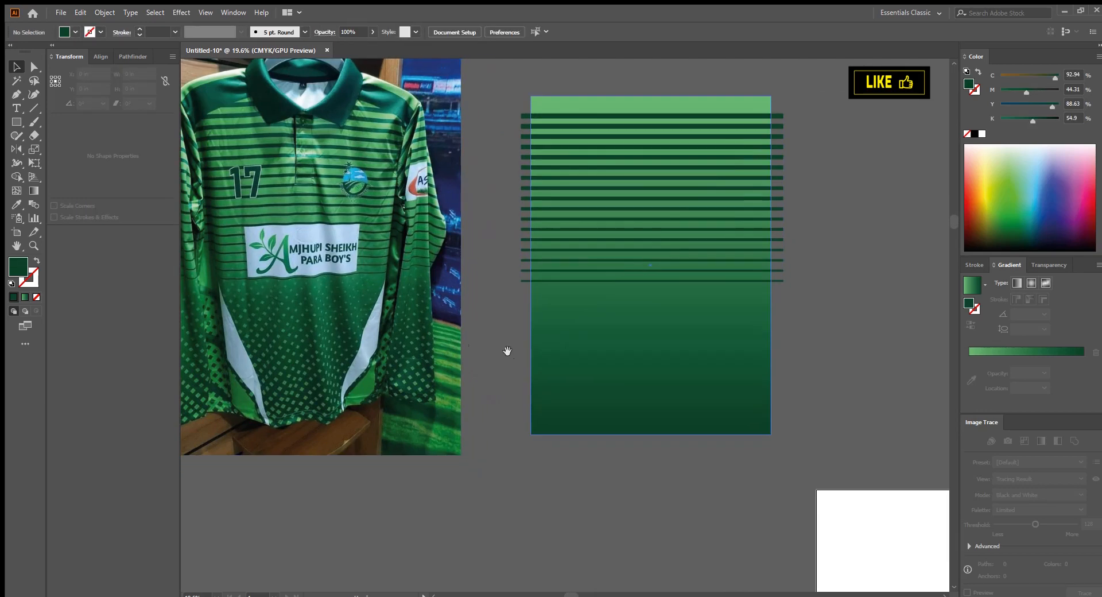
Step: Draw a small dark green square about 0.394 in wide in the empty area just below the gradient body panel
{"action": "left_click_drag", "start_coordinate": [611, 349], "coordinate": [527, 352]}
{"action": "left_click_drag", "start_coordinate": [546, 278], "coordinate": [556, 338]}
{"action": "left_click_drag", "start_coordinate": [550, 377], "coordinate": [770, 328]}
{"action": "left_click_drag", "start_coordinate": [416, 319], "coordinate": [537, 429]}
{"action": "left_click_drag", "start_coordinate": [838, 435], "coordinate": [545, 438]}
{"action": "left_click_drag", "start_coordinate": [591, 478], "coordinate": [441, 416]}
{"action": "left_click_drag", "start_coordinate": [441, 416], "coordinate": [515, 457]}
{"action": "left_click_drag", "start_coordinate": [515, 457], "coordinate": [488, 453]}
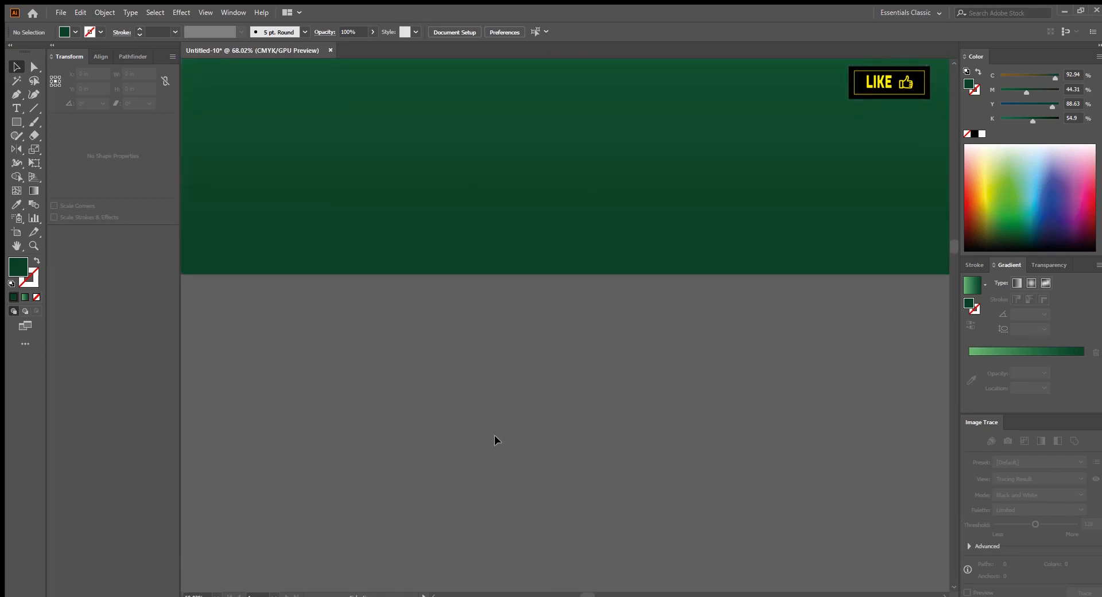
{"action": "key", "text": "m"}
{"action": "left_click_drag", "start_coordinate": [463, 396], "coordinate": [415, 406]}
{"action": "key", "text": "v"}
{"action": "left_click_drag", "start_coordinate": [415, 406], "coordinate": [481, 438]}
{"action": "scroll", "coordinate": [480, 438], "scroll_direction": "up", "scroll_amount": 12}
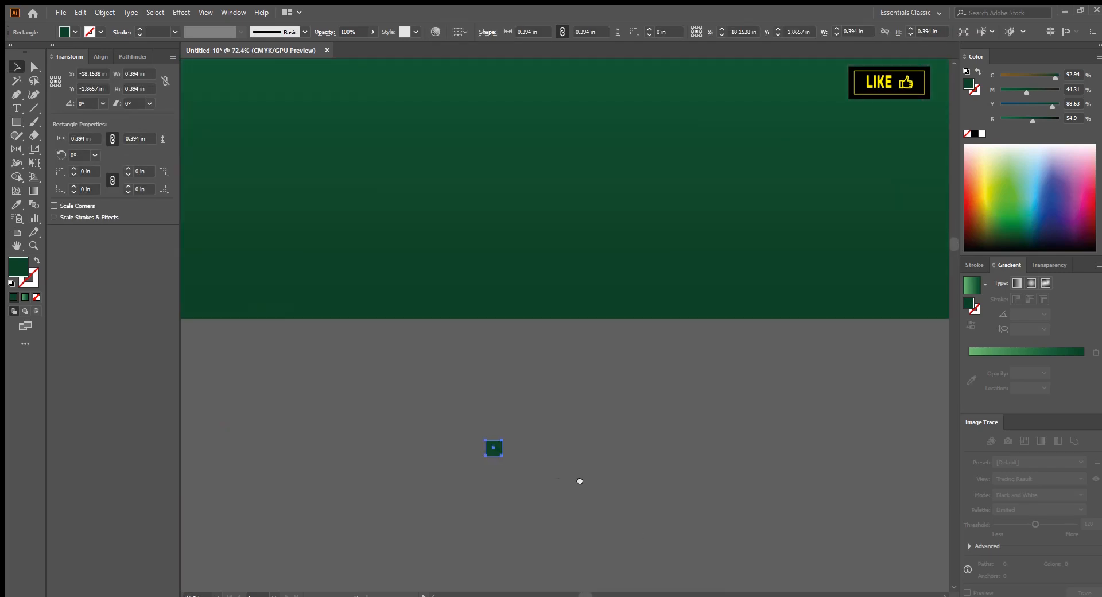
Step: Set the small square's fill colour to C 60, M 0, Y 100, K 0
{"action": "left_click_drag", "start_coordinate": [578, 482], "coordinate": [534, 468]}
{"action": "scroll", "coordinate": [502, 427], "scroll_direction": "up", "scroll_amount": 1}
{"action": "left_click_drag", "start_coordinate": [546, 416], "coordinate": [557, 417]}
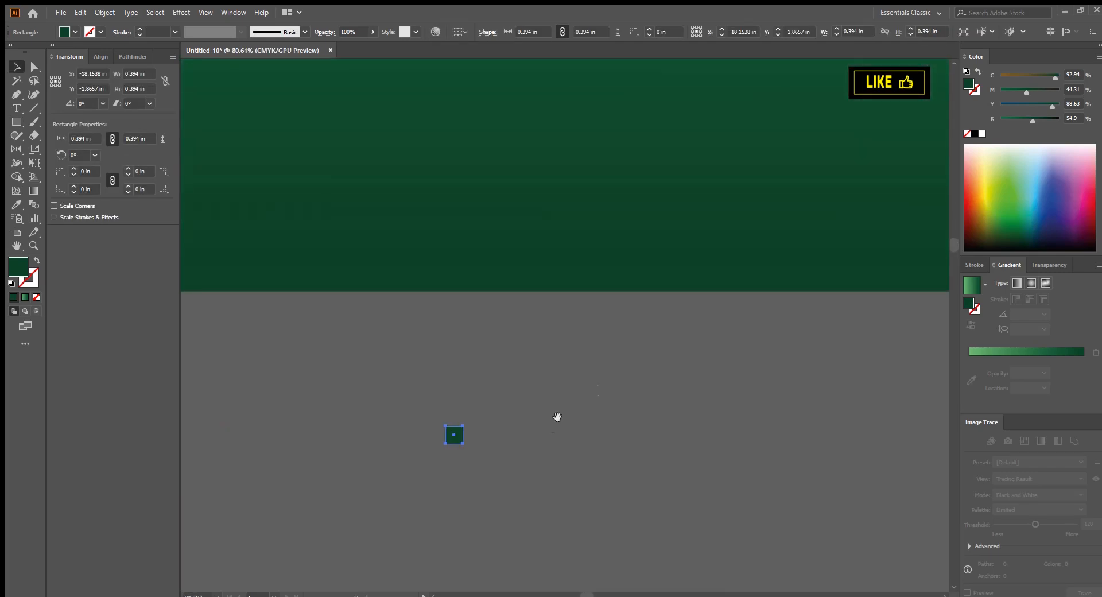
{"action": "left_click", "coordinate": [1076, 118]}
{"action": "key", "text": "Tab"}
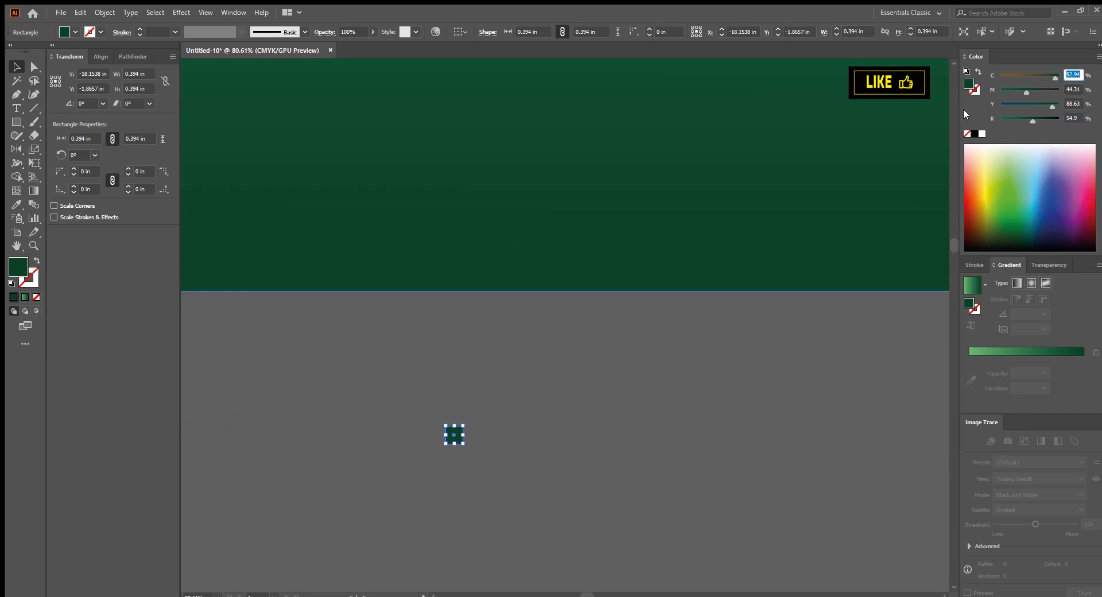
{"action": "type", "text": "60"}
{"action": "key", "text": "Tab"}
{"action": "key", "text": "Tab"}
{"action": "type", "text": "100"}
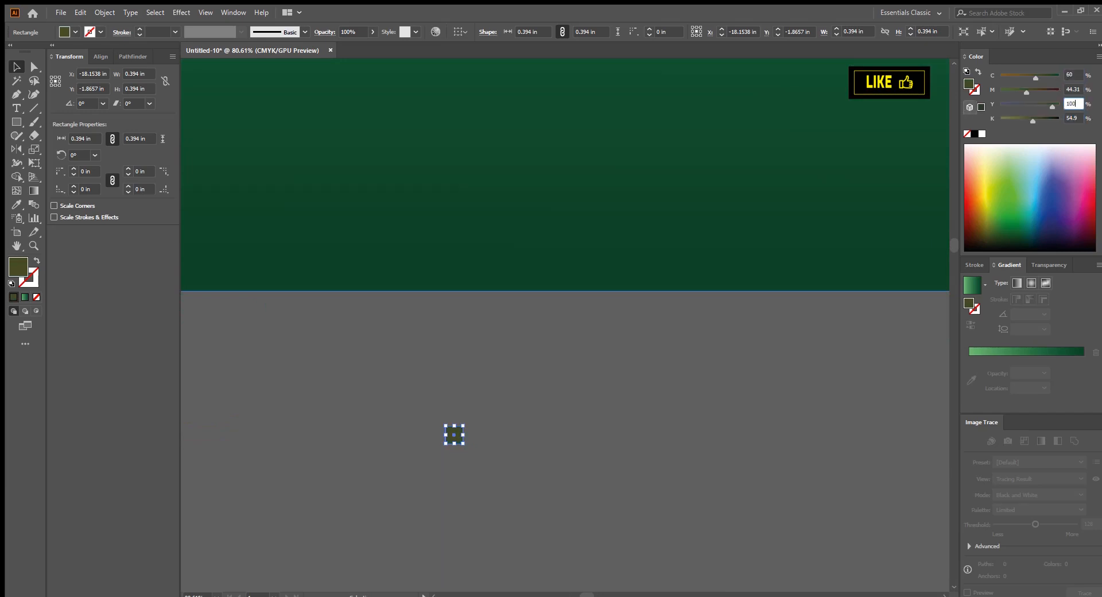
{"action": "key", "text": "Tab"}
{"action": "key", "text": "Tab"}
{"action": "key", "text": "Tab"}
{"action": "type", "text": "0"}
{"action": "key", "text": "Tab"}
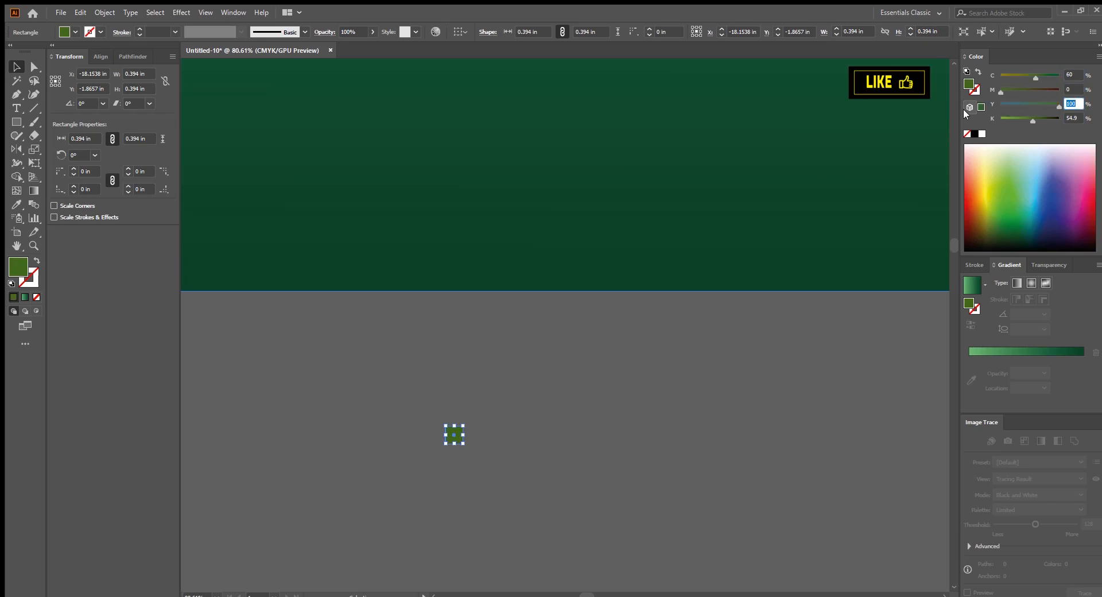
{"action": "key", "text": "Tab"}
{"action": "type", "text": "0"}
{"action": "key", "text": "Return"}
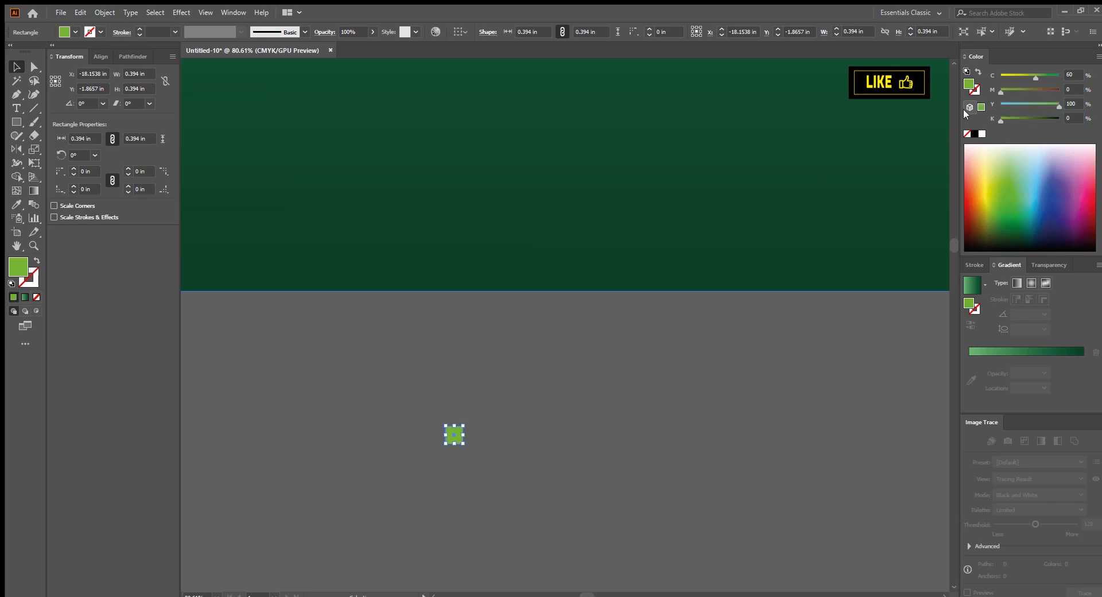
Step: Compare the small square with the jersey photo, reselect it and set its cyan value to 70%
{"action": "left_click", "coordinate": [683, 333]}
{"action": "left_click_drag", "start_coordinate": [683, 336], "coordinate": [458, 371]}
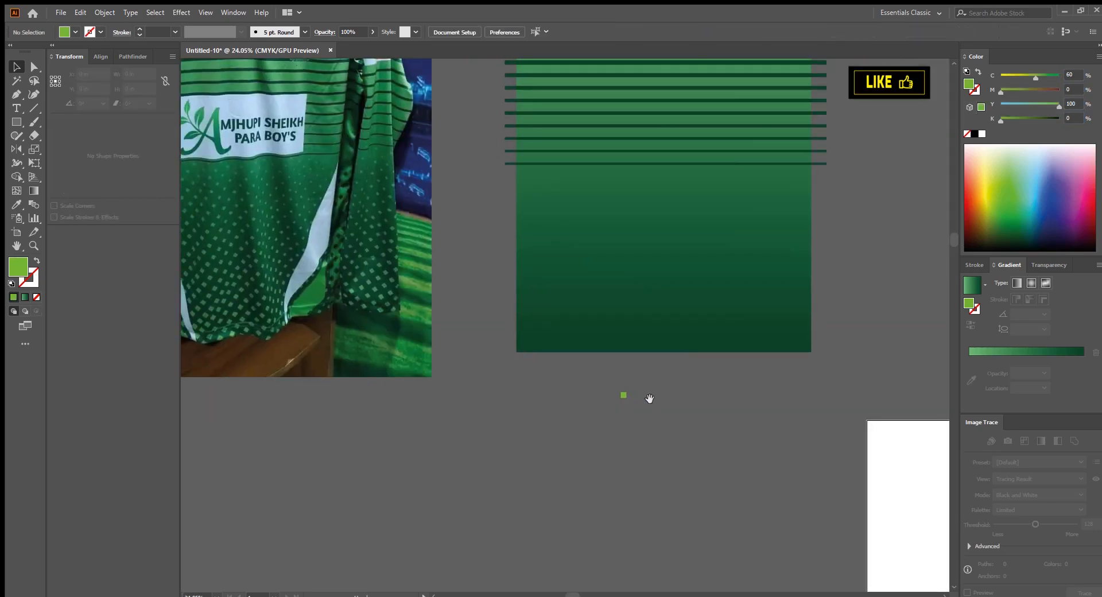
{"action": "left_click_drag", "start_coordinate": [606, 389], "coordinate": [824, 484]}
{"action": "left_click_drag", "start_coordinate": [746, 419], "coordinate": [815, 413]}
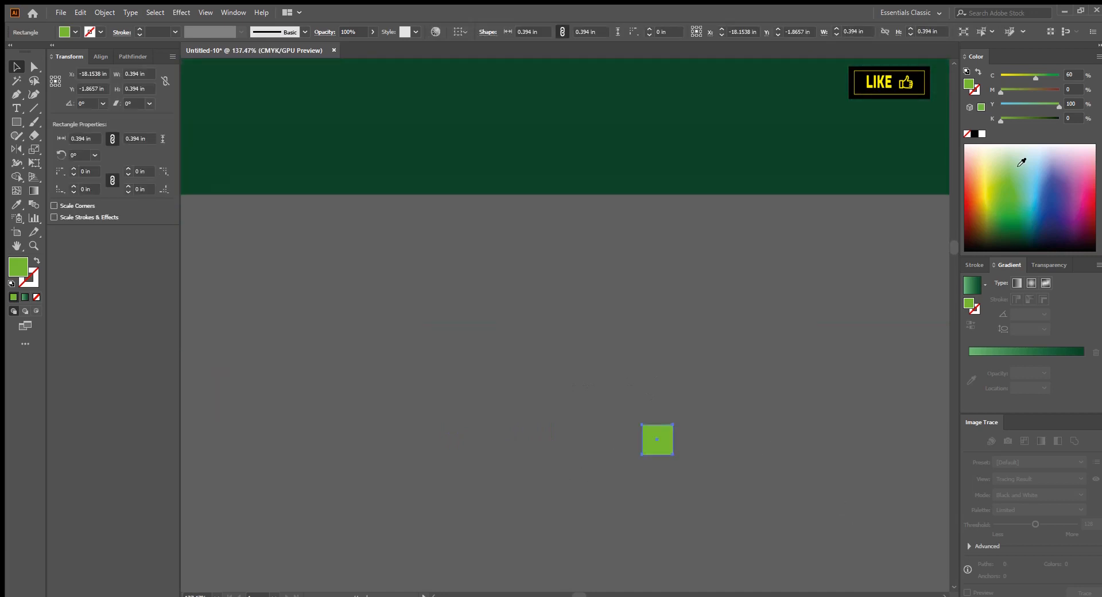
{"action": "left_click", "coordinate": [1071, 118]}
{"action": "key", "text": "Tab"}
{"action": "type", "text": "70"}
{"action": "key", "text": "Return"}
Step: Try setting the light colour stop of the body panel's gradient to C 70 and Y 100
{"action": "scroll", "coordinate": [574, 300], "scroll_direction": "down", "scroll_amount": 5}
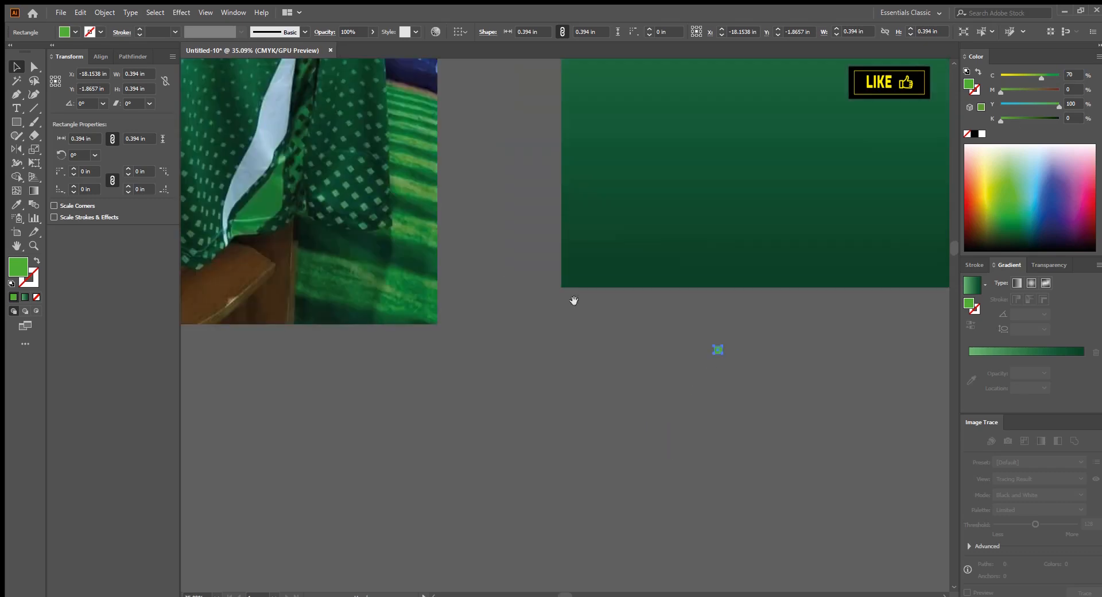
{"action": "left_click_drag", "start_coordinate": [734, 342], "coordinate": [696, 487]}
{"action": "left_click", "coordinate": [700, 377]}
{"action": "left_click_drag", "start_coordinate": [733, 382], "coordinate": [637, 399]}
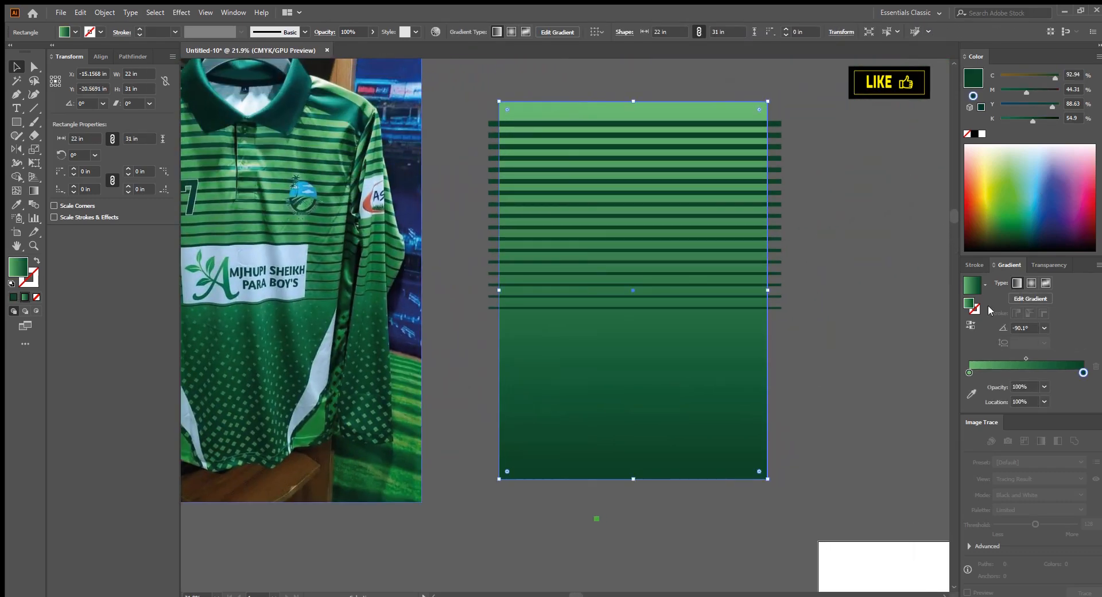
{"action": "left_click", "coordinate": [968, 372]}
{"action": "left_click", "coordinate": [1071, 118]}
{"action": "key", "text": "Tab"}
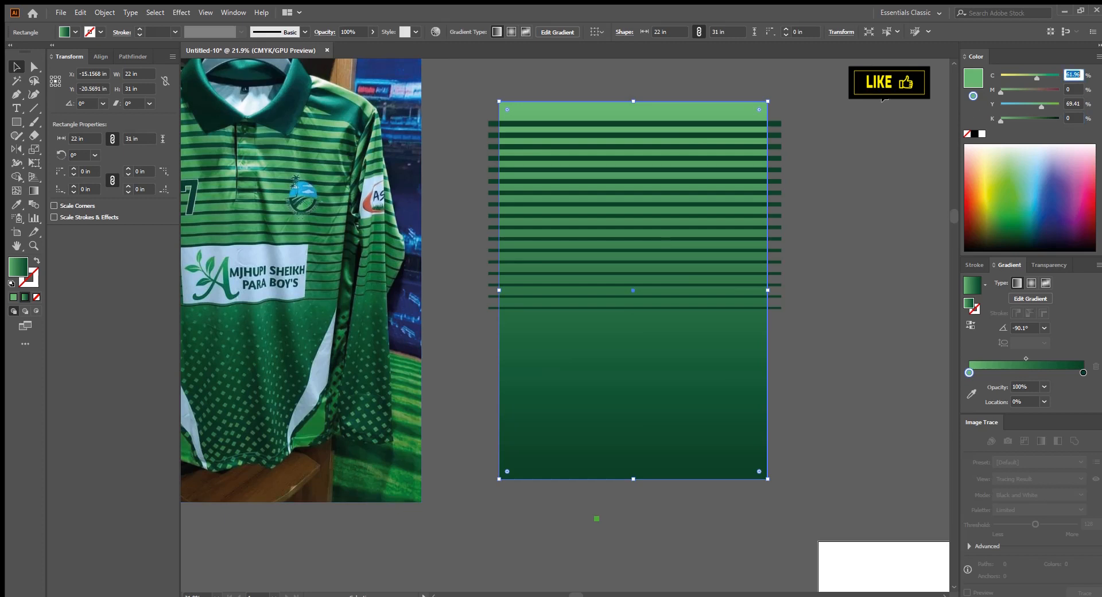
{"action": "type", "text": "70"}
{"action": "key", "text": "Tab"}
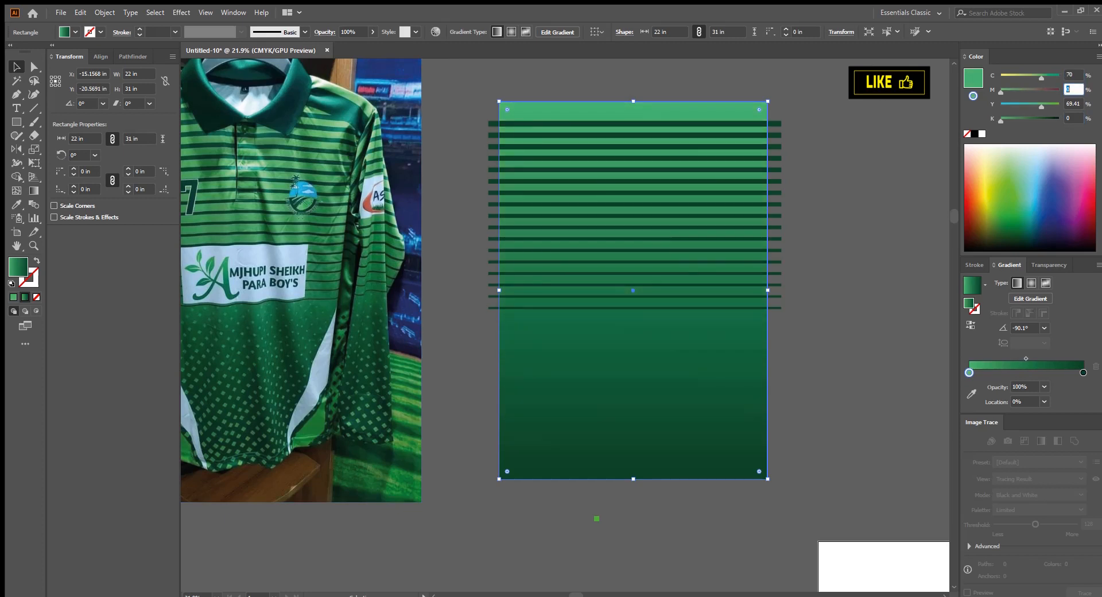
{"action": "key", "text": "Tab"}
{"action": "type", "text": "100"}
{"action": "key", "text": "Tab"}
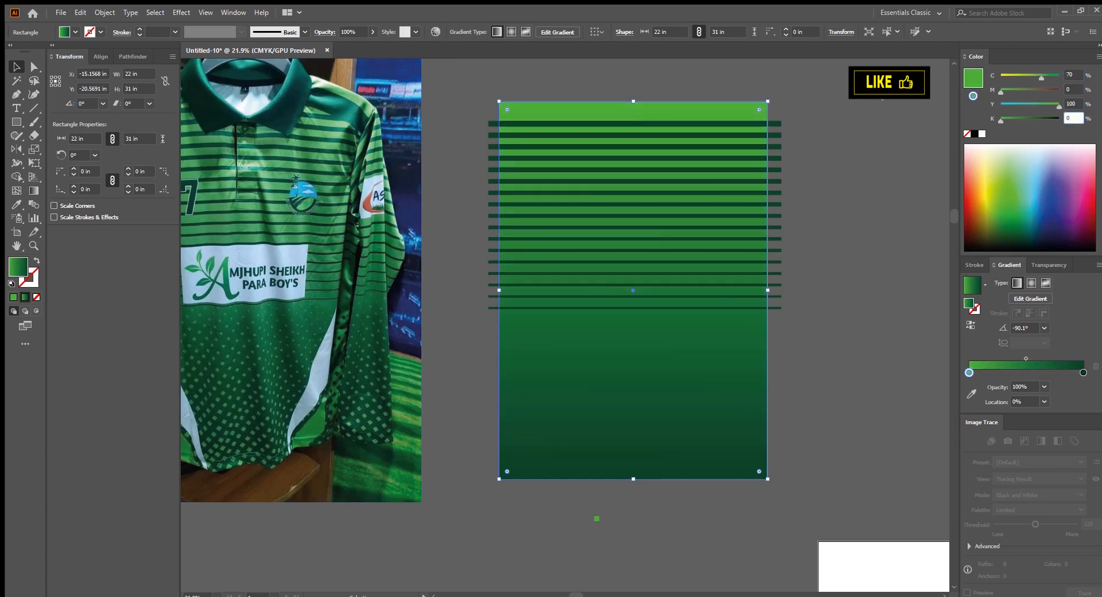
{"action": "key", "text": "Return"}
Step: Compare the recoloured panel with the photo and undo the yellow and cyan changes to its gradient
{"action": "left_click_drag", "start_coordinate": [598, 271], "coordinate": [551, 264]}
{"action": "left_click_drag", "start_coordinate": [551, 265], "coordinate": [645, 337]}
{"action": "left_click_drag", "start_coordinate": [644, 336], "coordinate": [641, 270]}
{"action": "key", "text": "ctrl+z"}
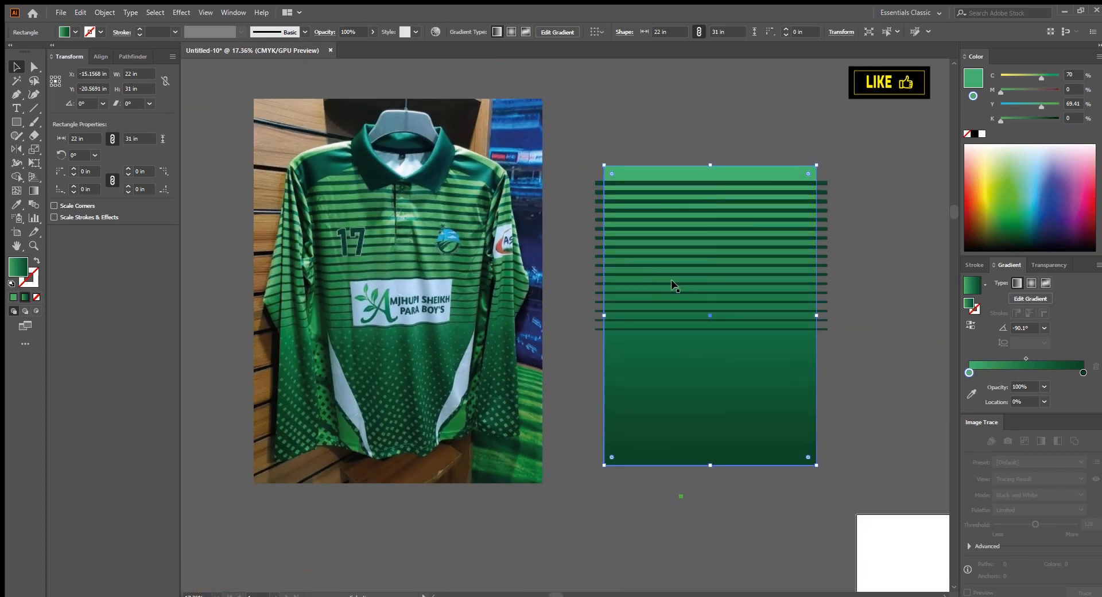
{"action": "left_click_drag", "start_coordinate": [712, 204], "coordinate": [724, 288]}
{"action": "key", "text": "ctrl+z"}
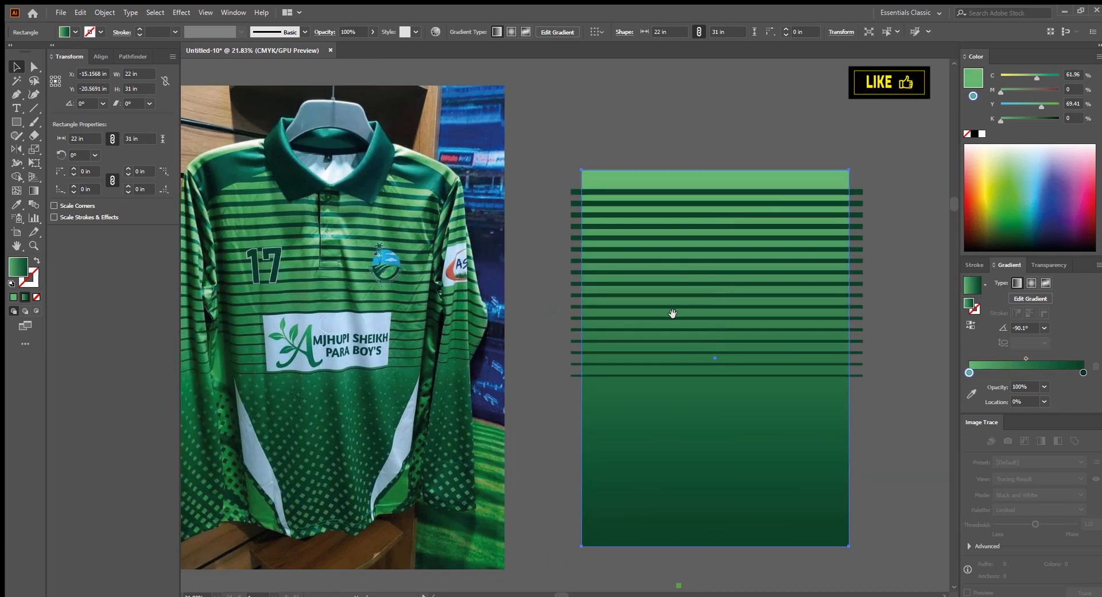
Step: Dock the Color panel in the same group as the Stroke, Gradient and Transparency panels
{"action": "left_click_drag", "start_coordinate": [673, 313], "coordinate": [730, 305]}
{"action": "scroll", "coordinate": [691, 307], "scroll_direction": "up", "scroll_amount": 2}
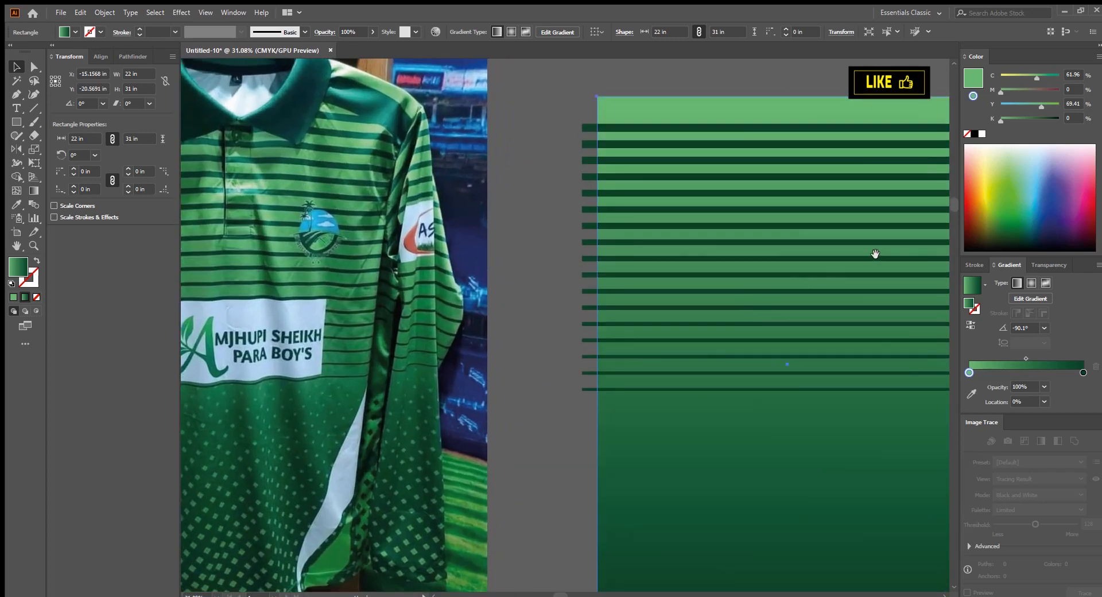
{"action": "left_click_drag", "start_coordinate": [967, 54], "coordinate": [903, 135]}
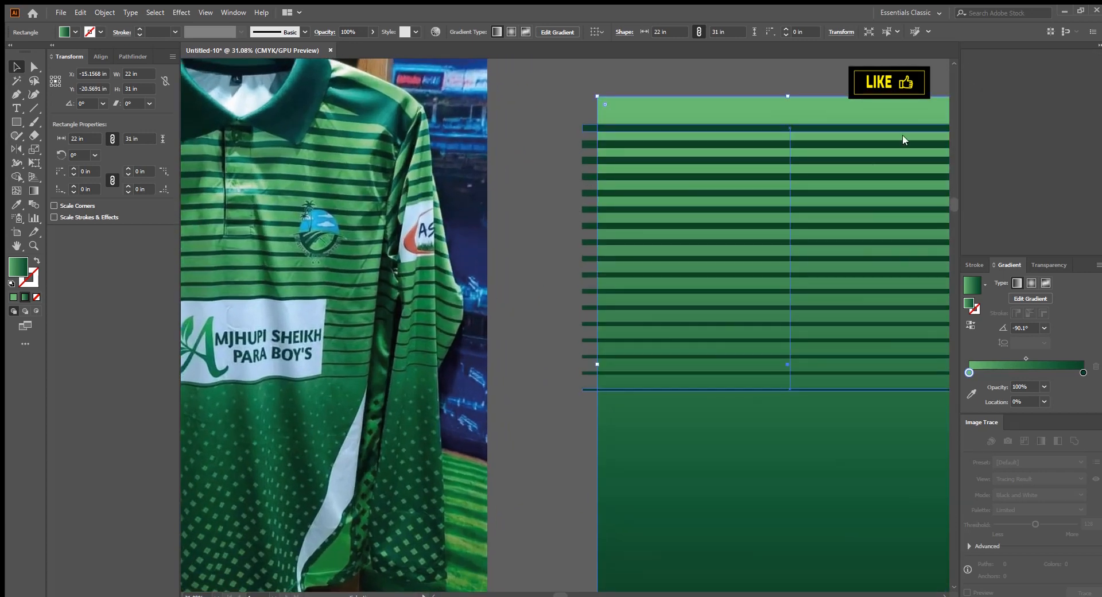
{"action": "left_click_drag", "start_coordinate": [1005, 270], "coordinate": [1017, 257]}
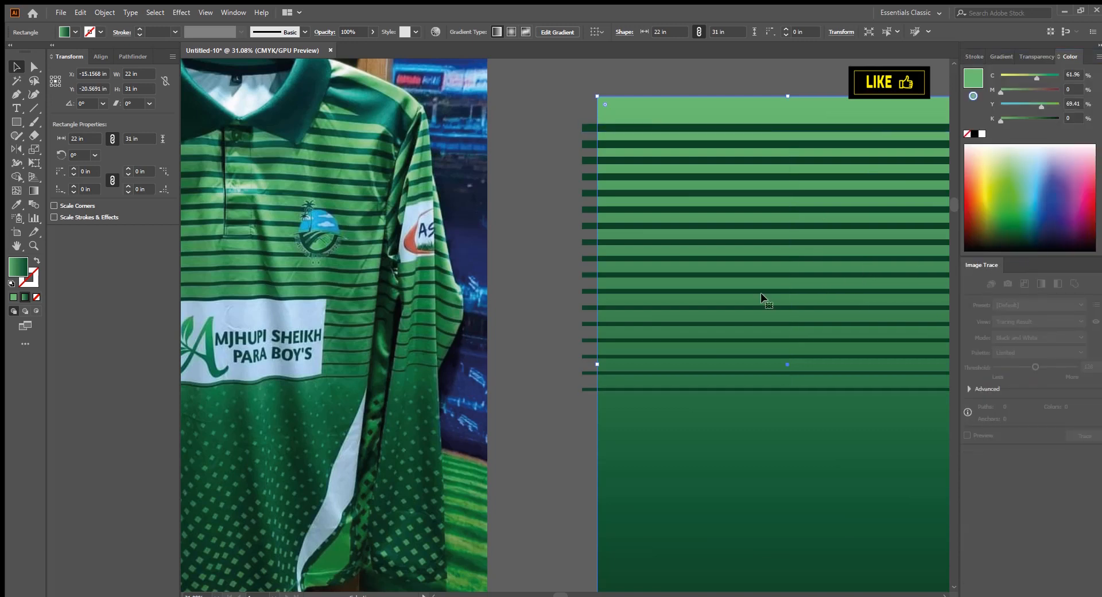
Step: Select the small green square below the body panel and rotate it 45° into a diamond
{"action": "left_click_drag", "start_coordinate": [668, 344], "coordinate": [627, 366]}
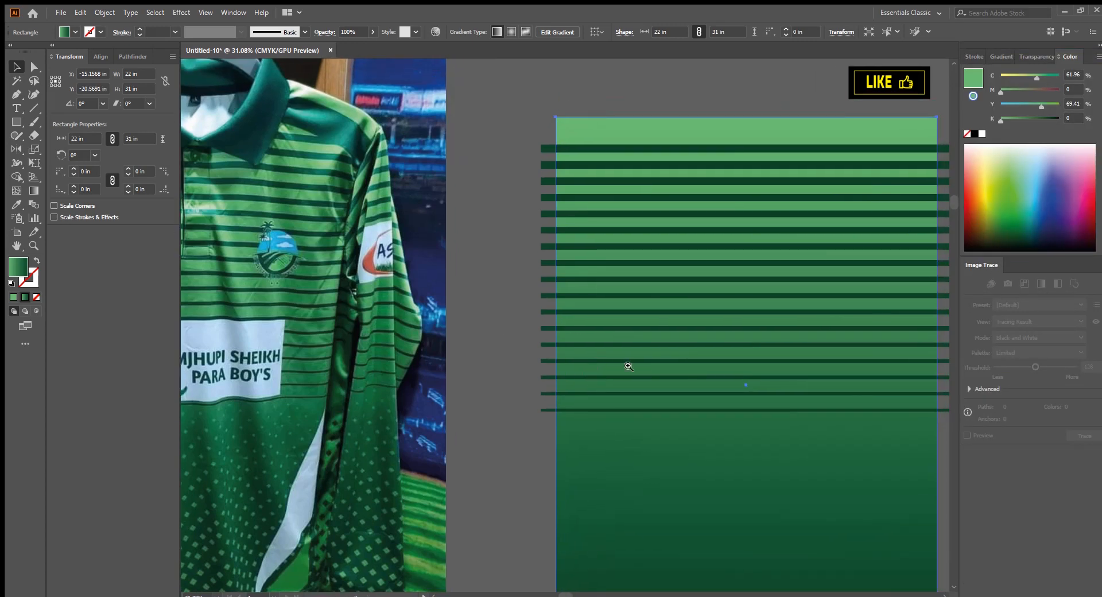
{"action": "scroll", "coordinate": [627, 366], "scroll_direction": "down", "scroll_amount": 3}
{"action": "left_click_drag", "start_coordinate": [653, 522], "coordinate": [594, 341]}
{"action": "scroll", "coordinate": [568, 388], "scroll_direction": "up", "scroll_amount": 6}
{"action": "left_click", "coordinate": [583, 390]}
{"action": "scroll", "coordinate": [608, 390], "scroll_direction": "up", "scroll_amount": 3}
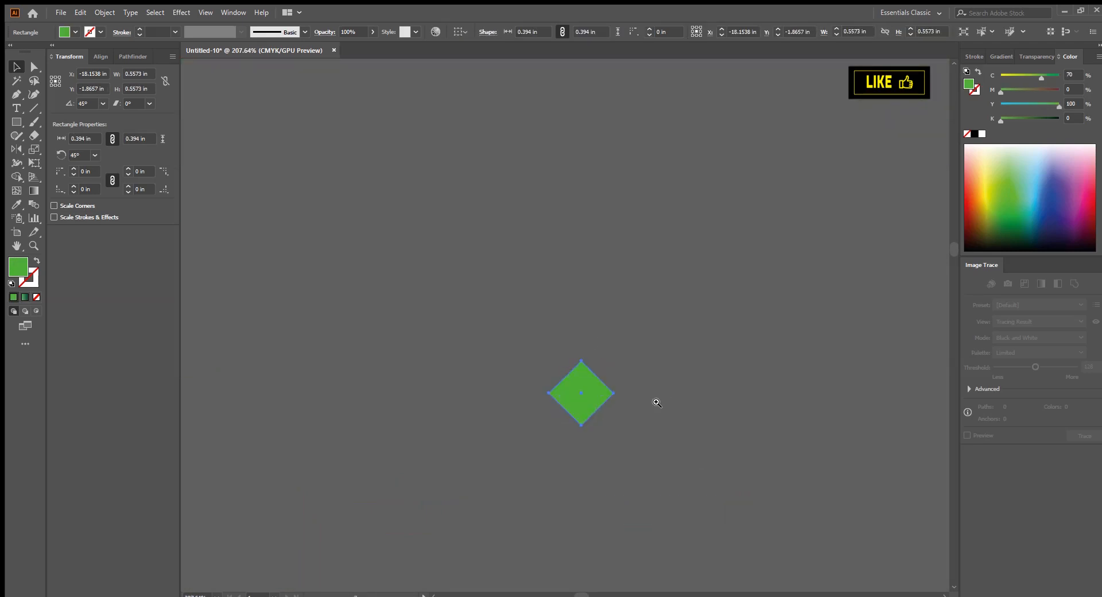
{"action": "left_click_drag", "start_coordinate": [660, 403], "coordinate": [606, 417]}
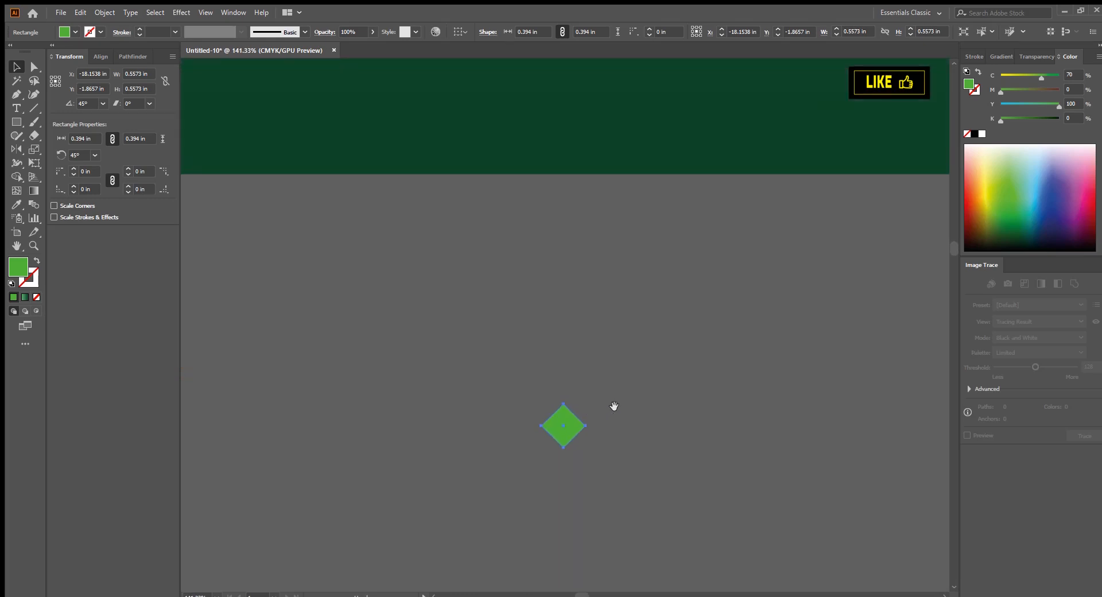
{"action": "left_click_drag", "start_coordinate": [701, 418], "coordinate": [430, 367]}
{"action": "left_click_drag", "start_coordinate": [691, 383], "coordinate": [580, 442]}
{"action": "scroll", "coordinate": [610, 408], "scroll_direction": "down", "scroll_amount": 1}
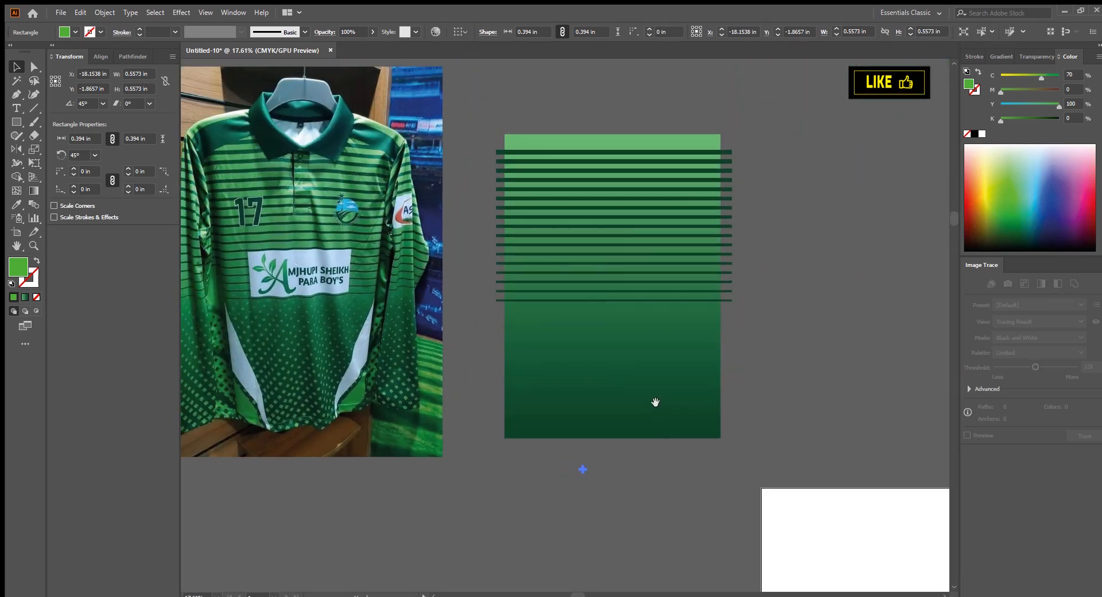
Step: Rearrange the docked panels so Color Guide sits beside Image Trace, with Stroke, Gradient, Transparency and Color grouped beneath them
{"action": "left_click", "coordinate": [1038, 55]}
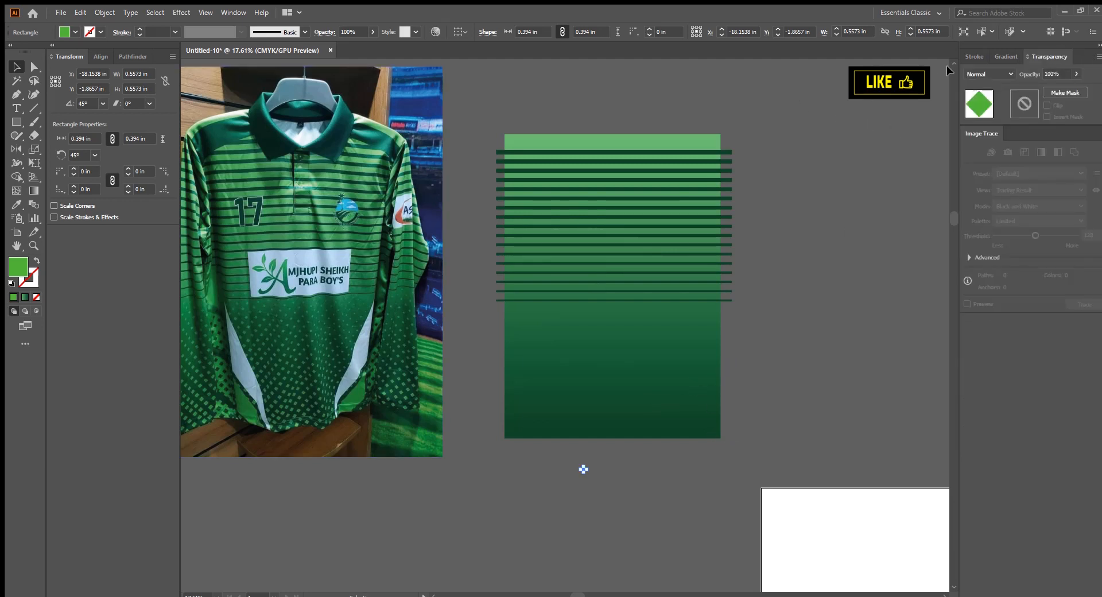
{"action": "mouse_move", "coordinate": [1078, 53]}
{"action": "left_mouse_down"}
{"action": "mouse_move", "coordinate": [1057, 137]}
{"action": "mouse_move", "coordinate": [1079, 315]}
{"action": "left_mouse_up"}
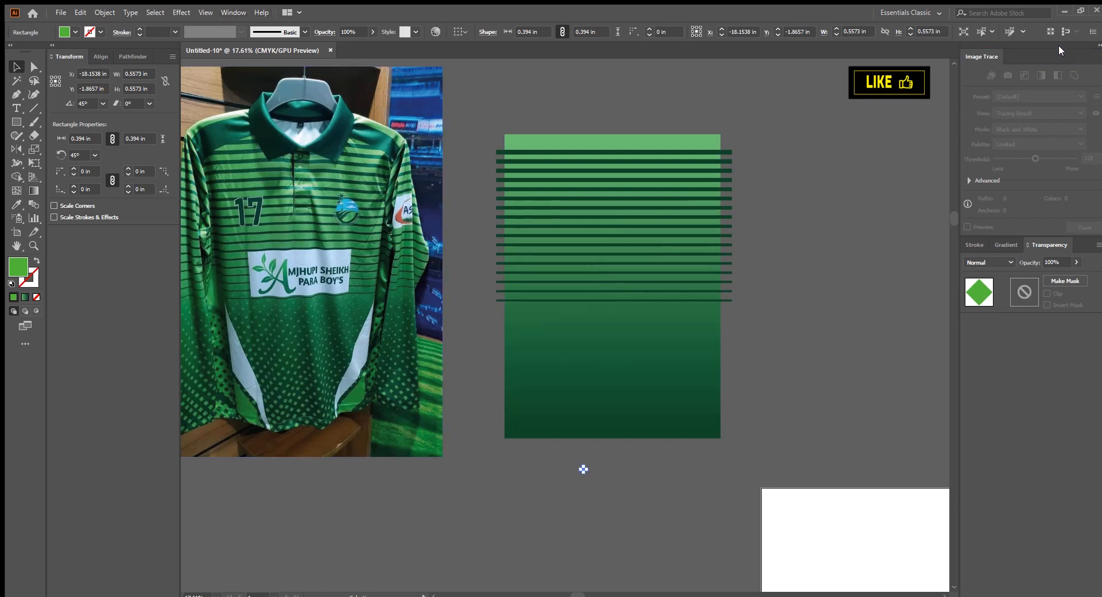
{"action": "left_click_drag", "start_coordinate": [1059, 45], "coordinate": [1058, 54]}
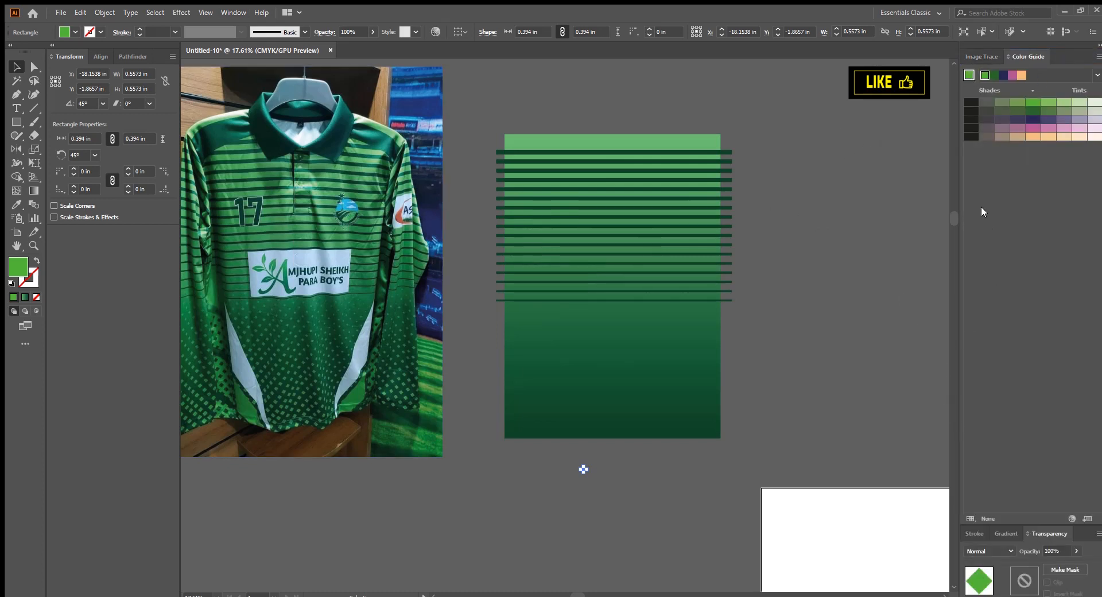
{"action": "left_click", "coordinate": [1020, 56]}
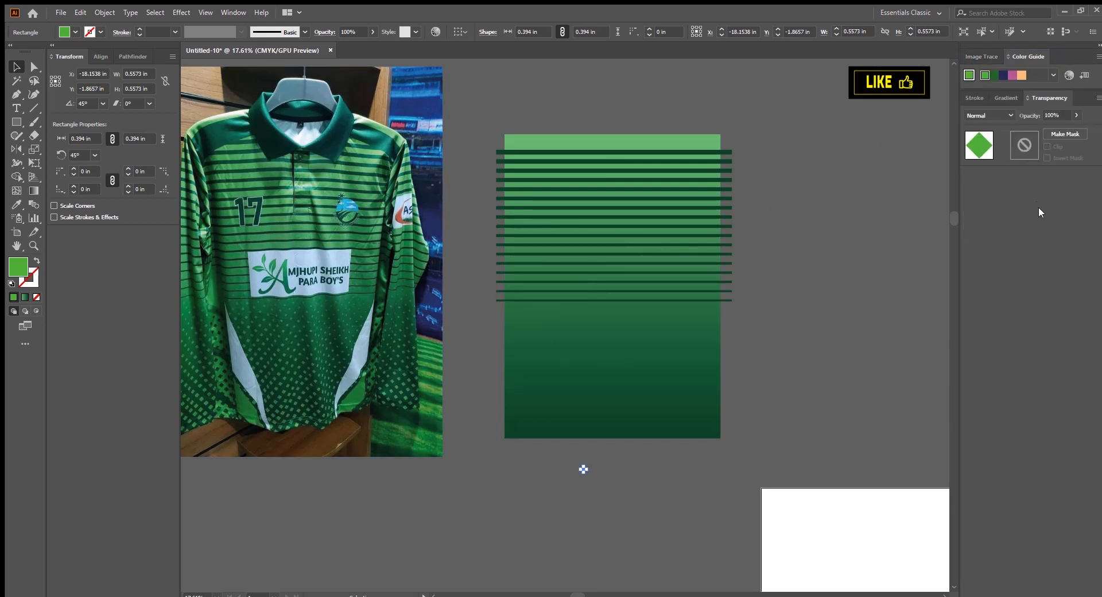
{"action": "left_click_drag", "start_coordinate": [874, 100], "coordinate": [1069, 98]}
{"action": "left_click", "coordinate": [1031, 99]}
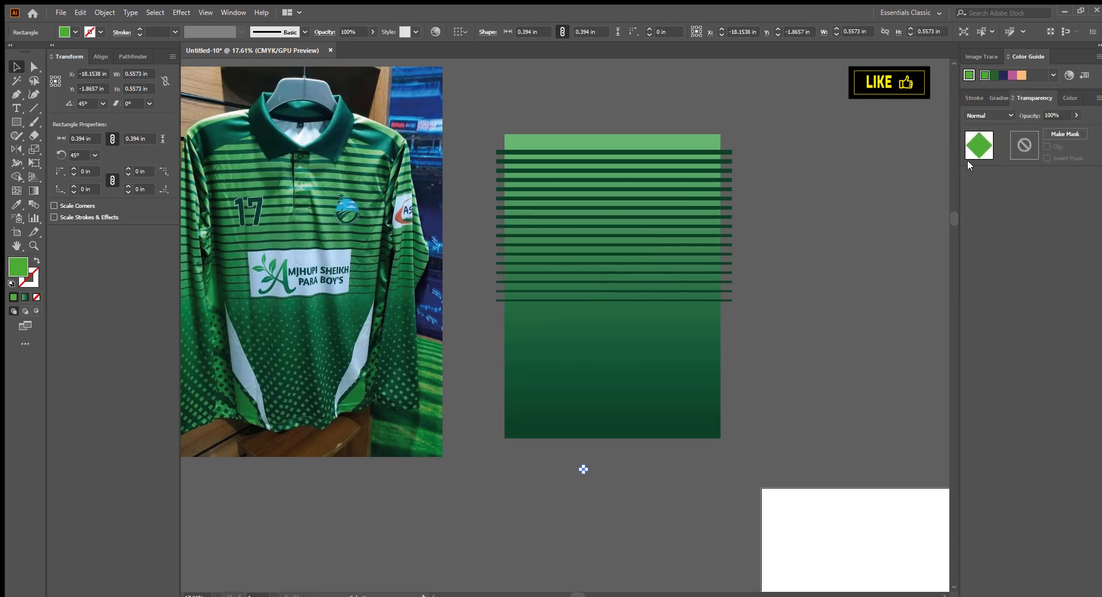
Step: Select the gradient body panel and recolour its gradient's light stop by sampling the light green fabric near the jersey's shoulder in the photo
{"action": "left_click", "coordinate": [820, 280]}
{"action": "left_click_drag", "start_coordinate": [842, 290], "coordinate": [833, 321]}
{"action": "left_click_drag", "start_coordinate": [657, 299], "coordinate": [677, 332]}
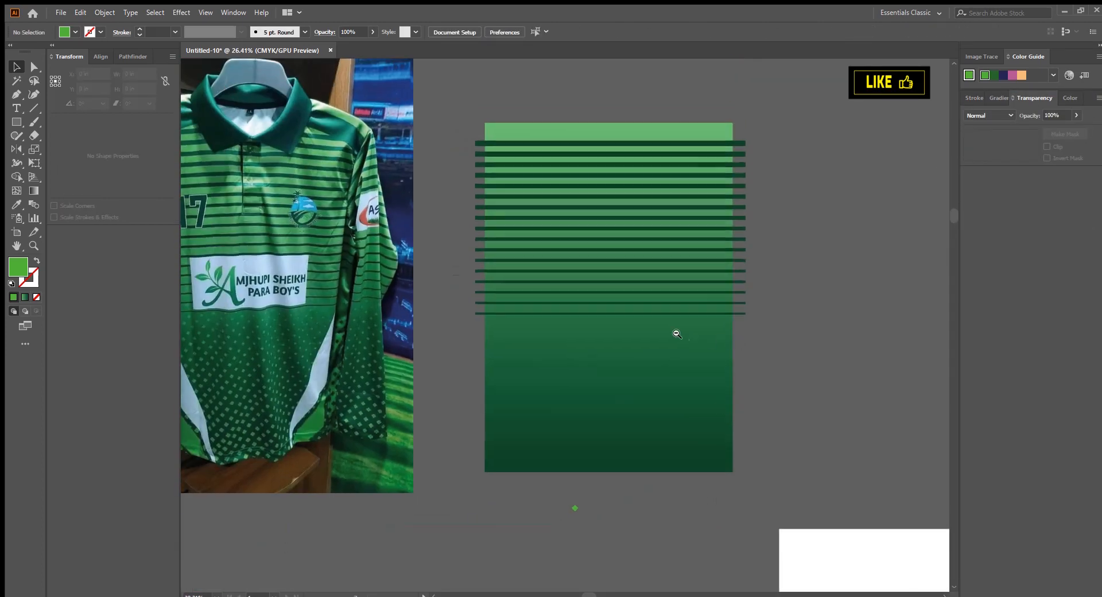
{"action": "mouse_move", "coordinate": [720, 410]}
{"action": "left_mouse_down"}
{"action": "mouse_move", "coordinate": [728, 376]}
{"action": "mouse_move", "coordinate": [753, 401]}
{"action": "left_mouse_up"}
{"action": "left_click", "coordinate": [652, 396]}
{"action": "left_click_drag", "start_coordinate": [661, 388], "coordinate": [771, 451]}
{"action": "scroll", "coordinate": [728, 418], "scroll_direction": "up", "scroll_amount": 1}
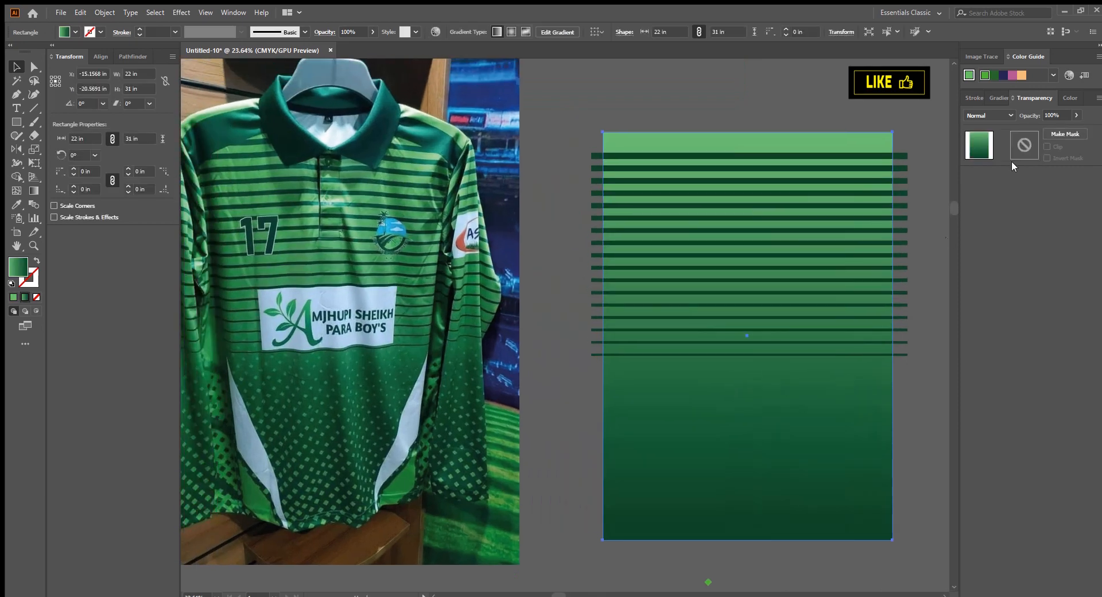
{"action": "left_click", "coordinate": [997, 98]}
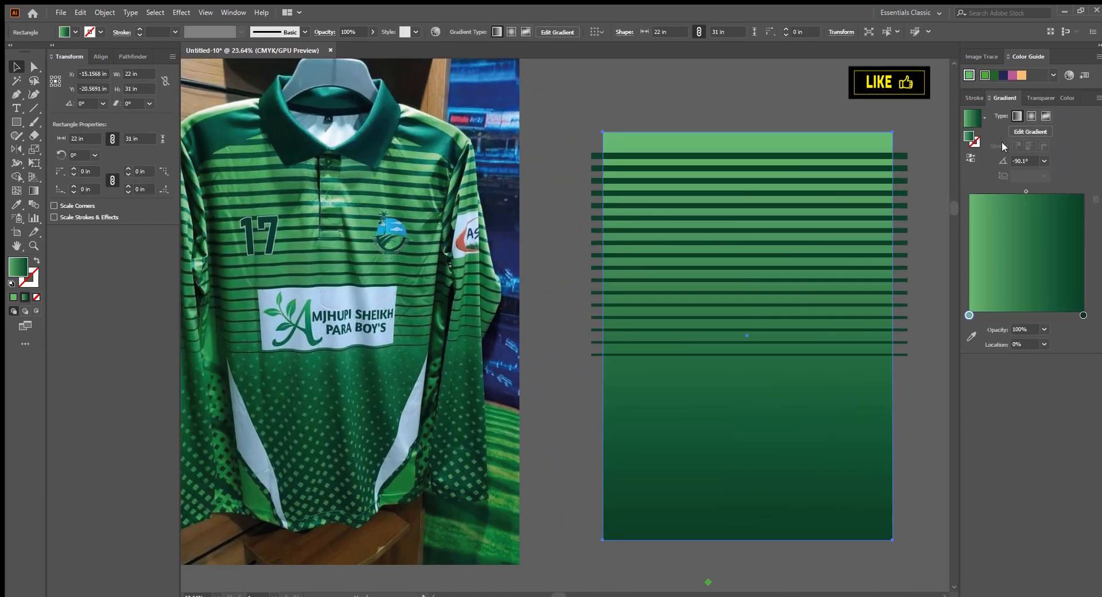
{"action": "left_click", "coordinate": [971, 335]}
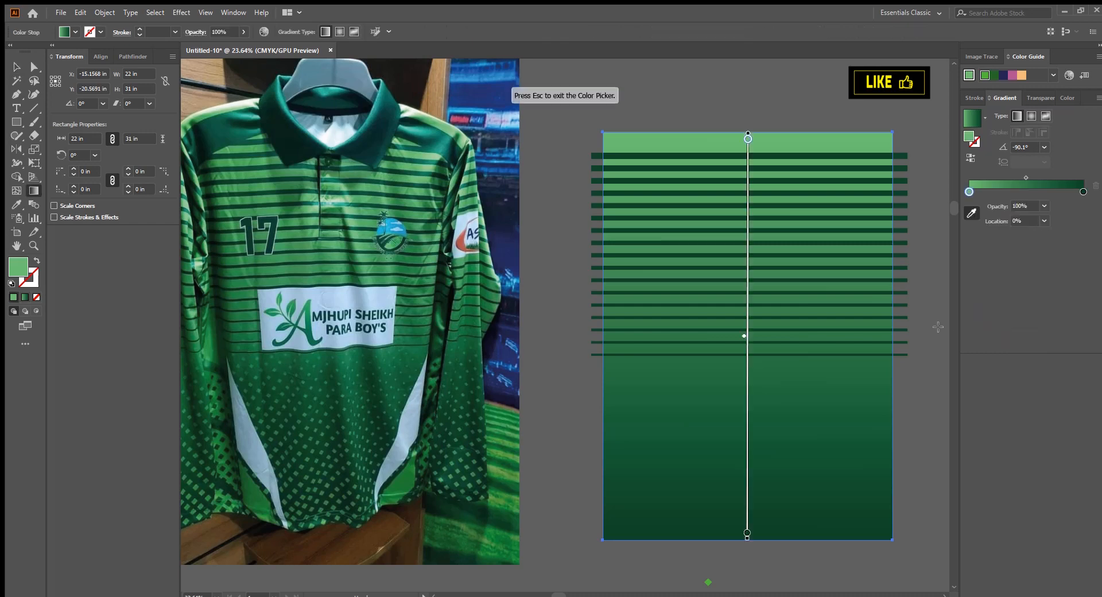
{"action": "left_click", "coordinate": [967, 209]}
{"action": "left_click", "coordinate": [251, 148]}
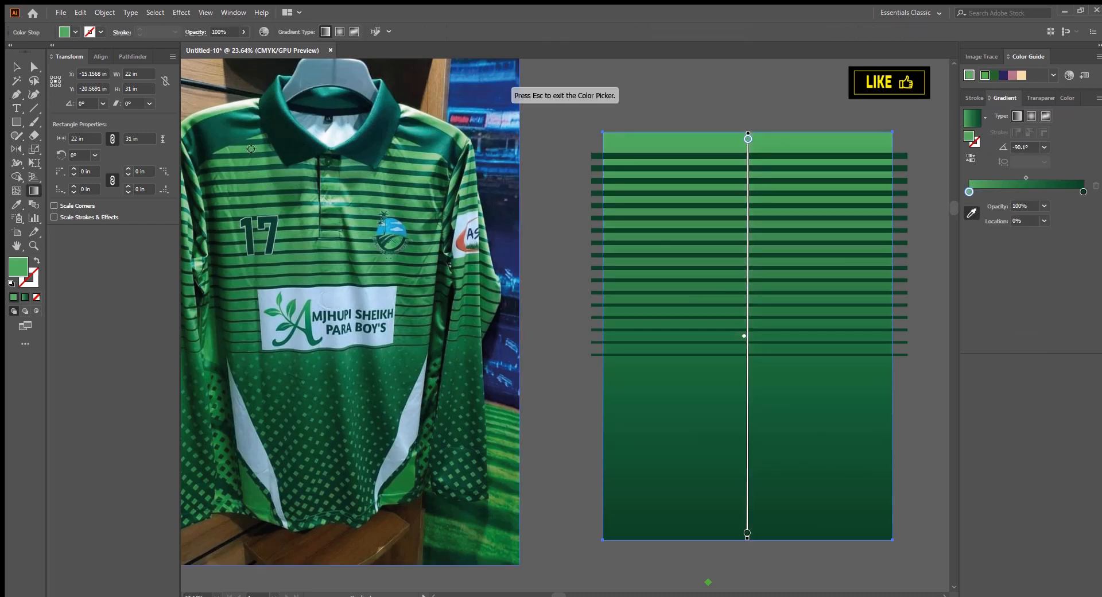
Step: Set the body panel gradient's light stop to C 70, M 5, Y 80
{"action": "left_click", "coordinate": [1066, 97]}
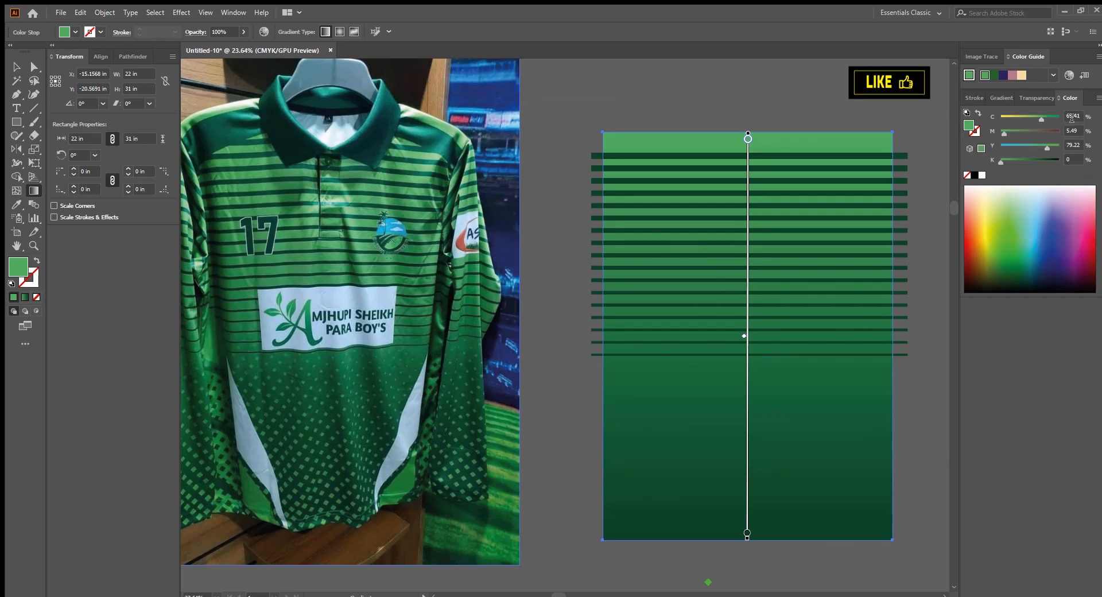
{"action": "left_click", "coordinate": [1071, 116]}
{"action": "type", "text": "70"}
{"action": "key", "text": "Tab"}
{"action": "type", "text": "5"}
{"action": "key", "text": "Tab"}
{"action": "type", "text": "80"}
{"action": "key", "text": "Tab"}
{"action": "key", "text": "Return"}
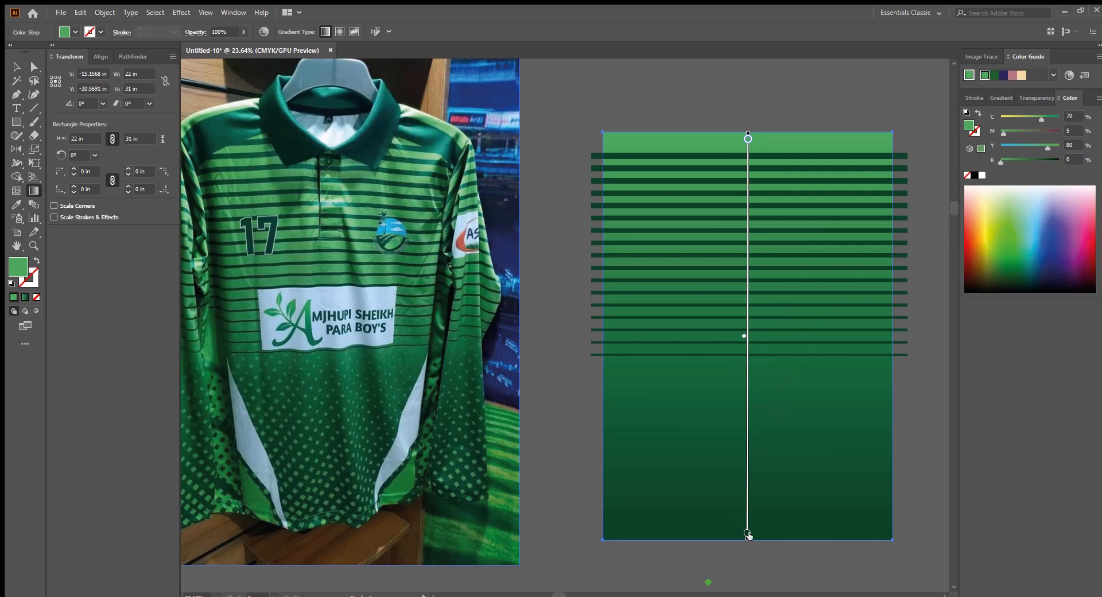
Step: Set the body panel gradient's dark stop to C 100, M 40, Y 100, K 60 and deselect the panel
{"action": "left_click", "coordinate": [747, 533]}
{"action": "left_click", "coordinate": [1072, 117]}
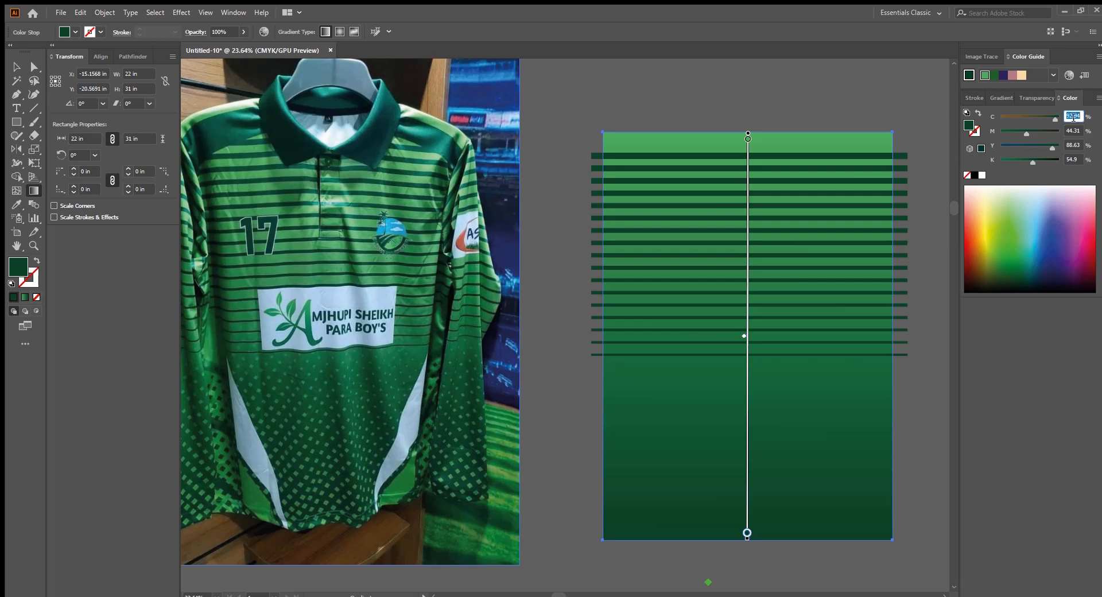
{"action": "type", "text": "100"}
{"action": "key", "text": "Return"}
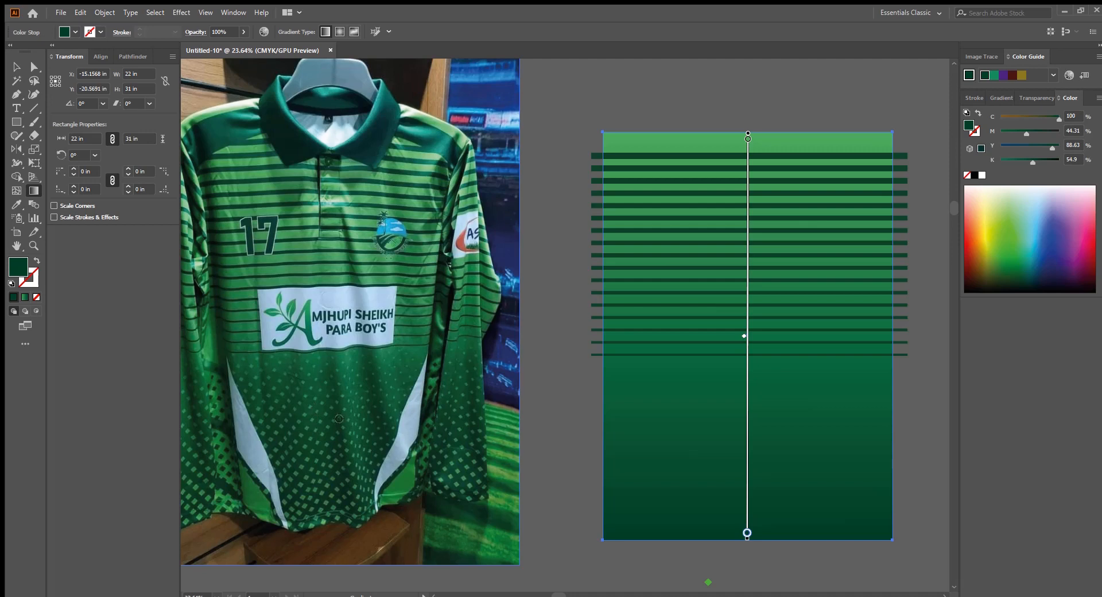
{"action": "left_click", "coordinate": [1077, 131]}
{"action": "type", "text": "40"}
{"action": "key", "text": "Tab"}
{"action": "type", "text": "100"}
{"action": "key", "text": "Tab"}
{"action": "type", "text": "50"}
{"action": "key", "text": "Return"}
{"action": "left_click", "coordinate": [1074, 159]}
{"action": "key", "text": "Return"}
{"action": "left_click", "coordinate": [16, 67]}
{"action": "left_click", "coordinate": [601, 92]}
Step: Compare the recoloured body panel and stripes with the jersey in the photo
{"action": "scroll", "coordinate": [690, 215], "scroll_direction": "down", "scroll_amount": 1}
{"action": "left_click_drag", "start_coordinate": [733, 334], "coordinate": [635, 297]}
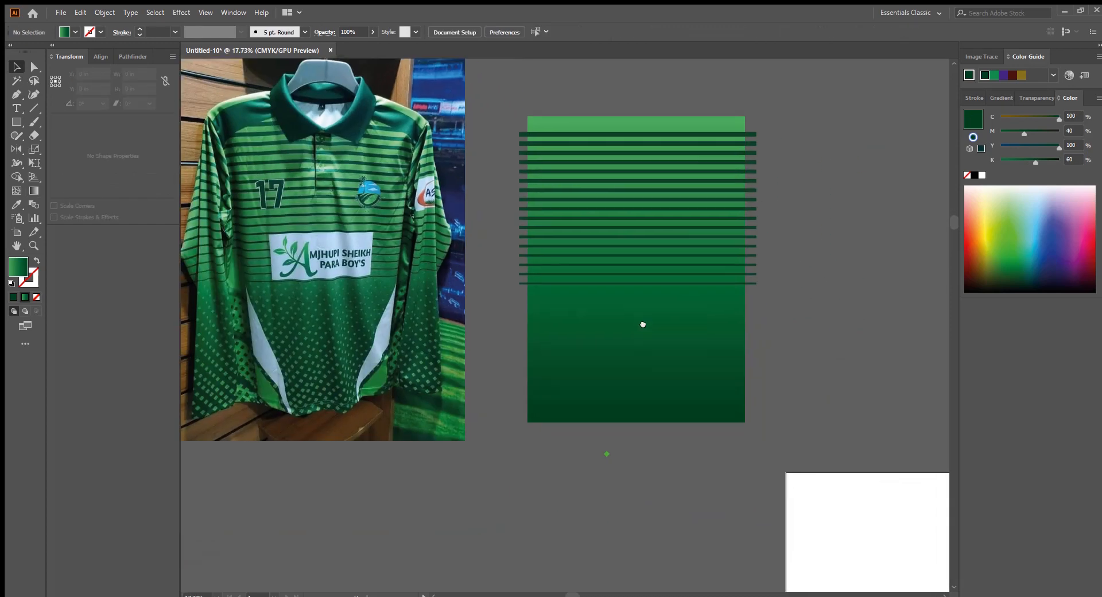
{"action": "left_click_drag", "start_coordinate": [642, 364], "coordinate": [669, 309]}
{"action": "left_click_drag", "start_coordinate": [330, 179], "coordinate": [516, 376]}
{"action": "left_click_drag", "start_coordinate": [571, 424], "coordinate": [553, 365]}
{"action": "scroll", "coordinate": [553, 365], "scroll_direction": "down", "scroll_amount": 2}
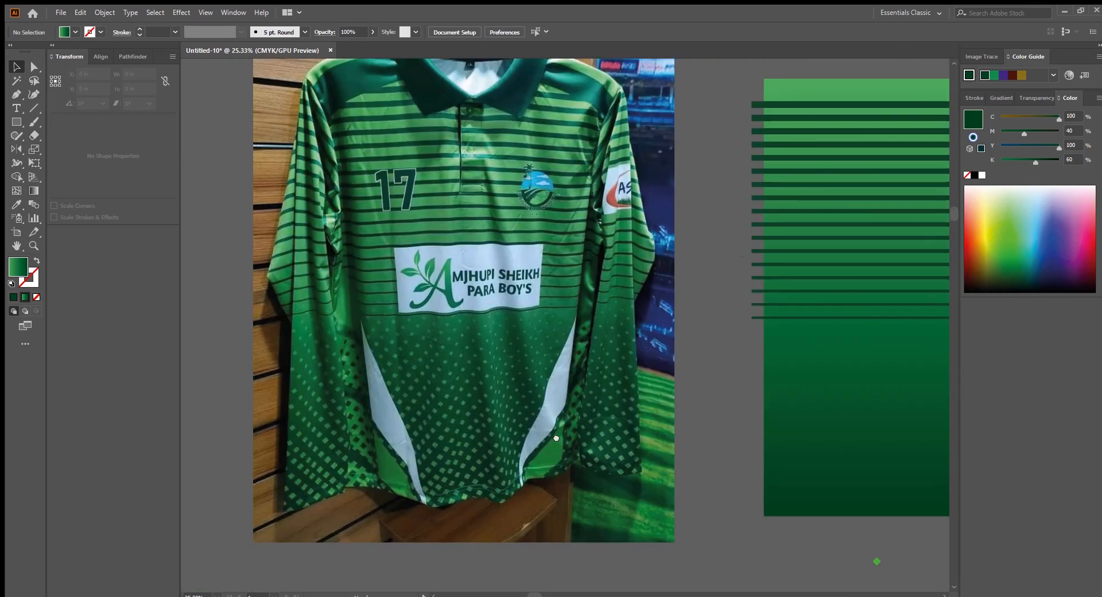
{"action": "left_click_drag", "start_coordinate": [596, 504], "coordinate": [580, 475]}
{"action": "left_click_drag", "start_coordinate": [685, 563], "coordinate": [465, 394]}
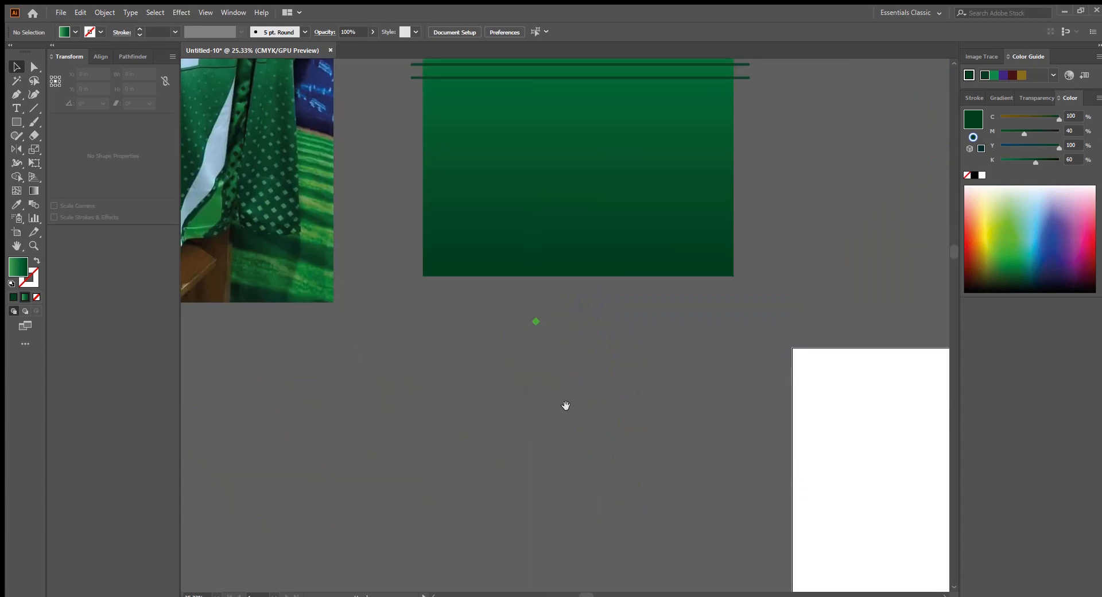
{"action": "left_click_drag", "start_coordinate": [566, 371], "coordinate": [561, 381]}
{"action": "scroll", "coordinate": [546, 361], "scroll_direction": "down", "scroll_amount": 1}
{"action": "left_click_drag", "start_coordinate": [503, 349], "coordinate": [541, 349]}
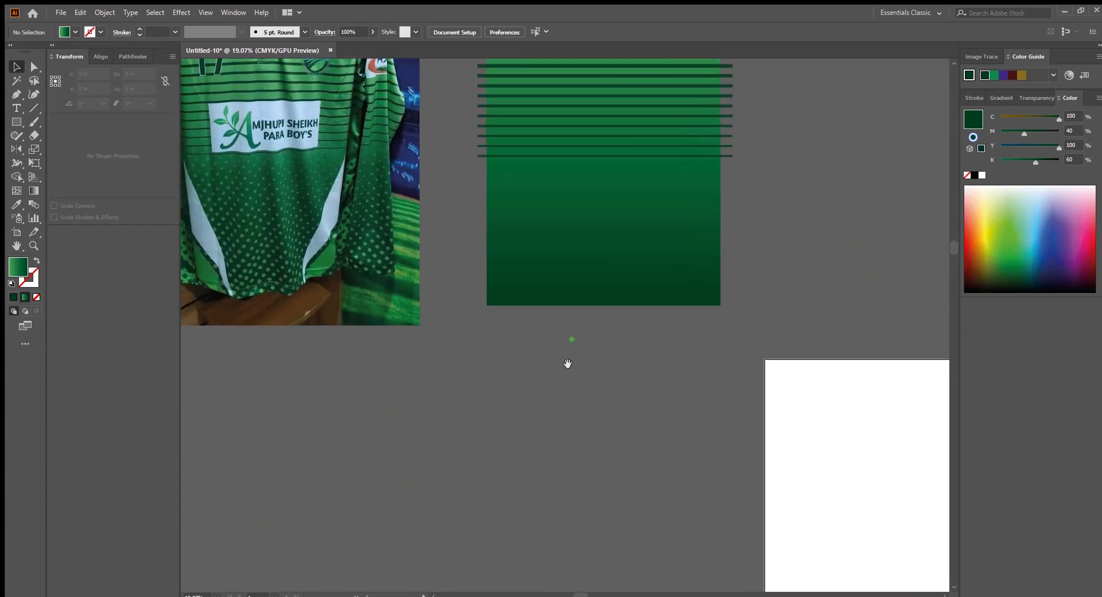
{"action": "mouse_move", "coordinate": [574, 359]}
{"action": "left_mouse_down"}
{"action": "mouse_move", "coordinate": [578, 346]}
{"action": "mouse_move", "coordinate": [591, 354]}
{"action": "left_mouse_up"}
{"action": "scroll", "coordinate": [573, 321], "scroll_direction": "up", "scroll_amount": 2}
Step: Check the CMYK values of the light stop in the body panel's gradient
{"action": "left_click", "coordinate": [622, 351]}
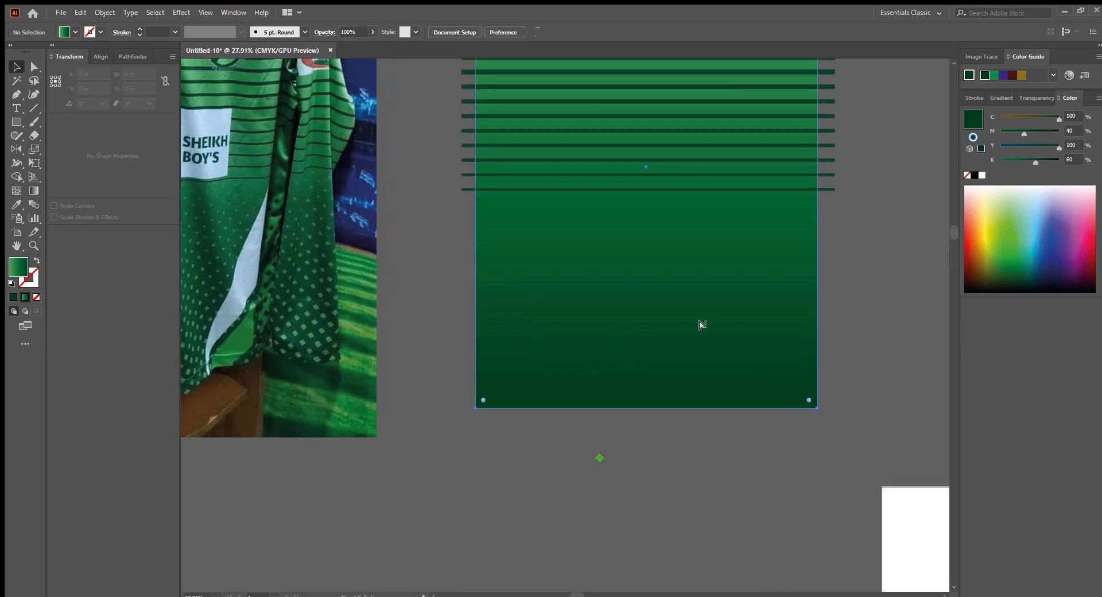
{"action": "left_click", "coordinate": [1020, 97]}
{"action": "left_click", "coordinate": [1002, 98]}
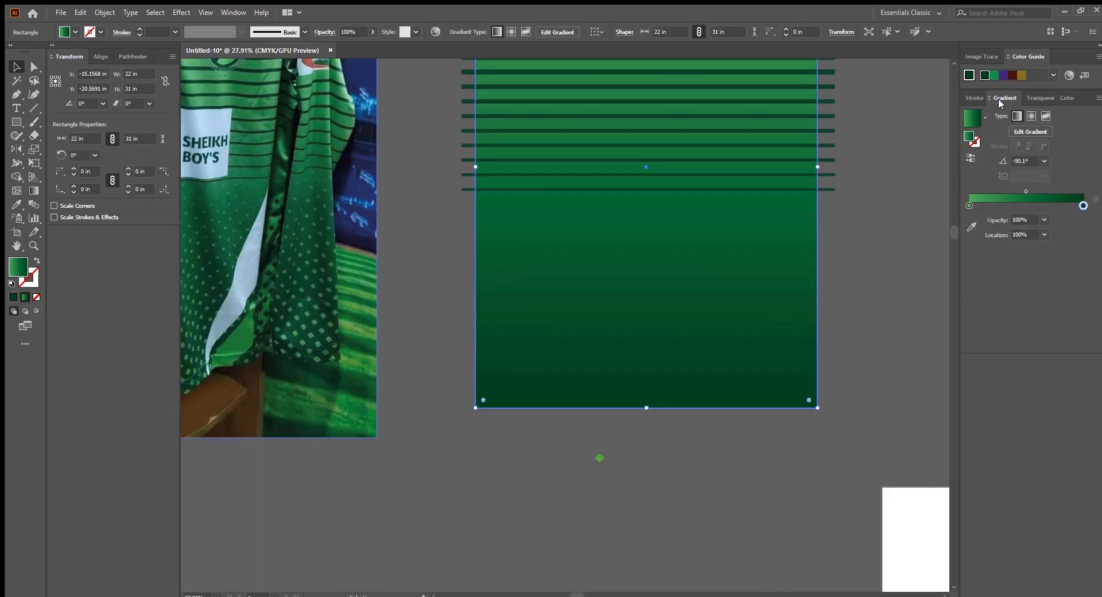
{"action": "left_click", "coordinate": [968, 205]}
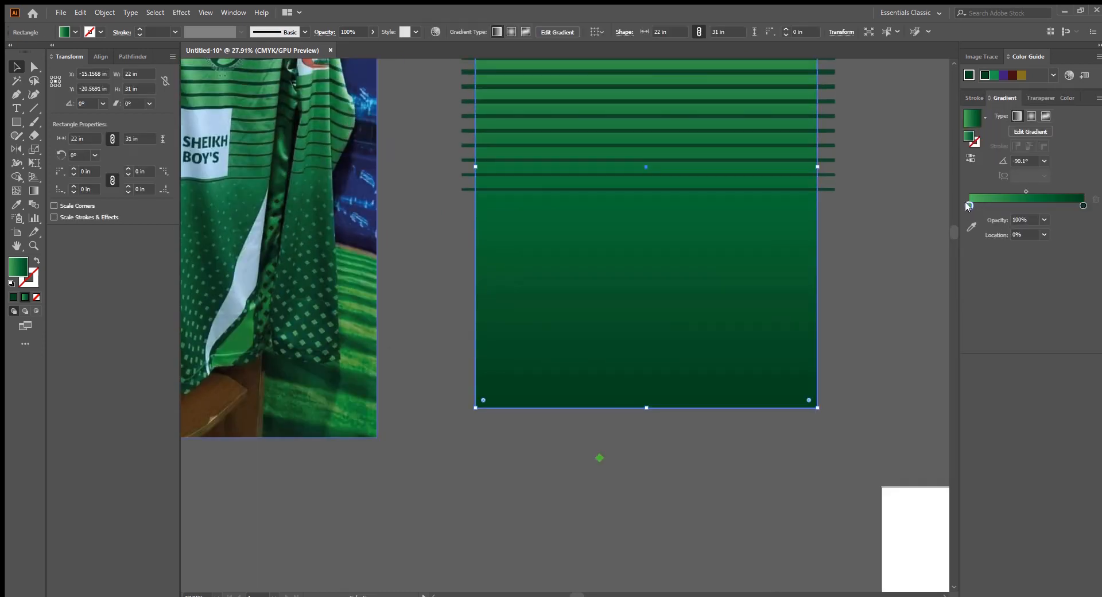
{"action": "left_click", "coordinate": [1067, 98]}
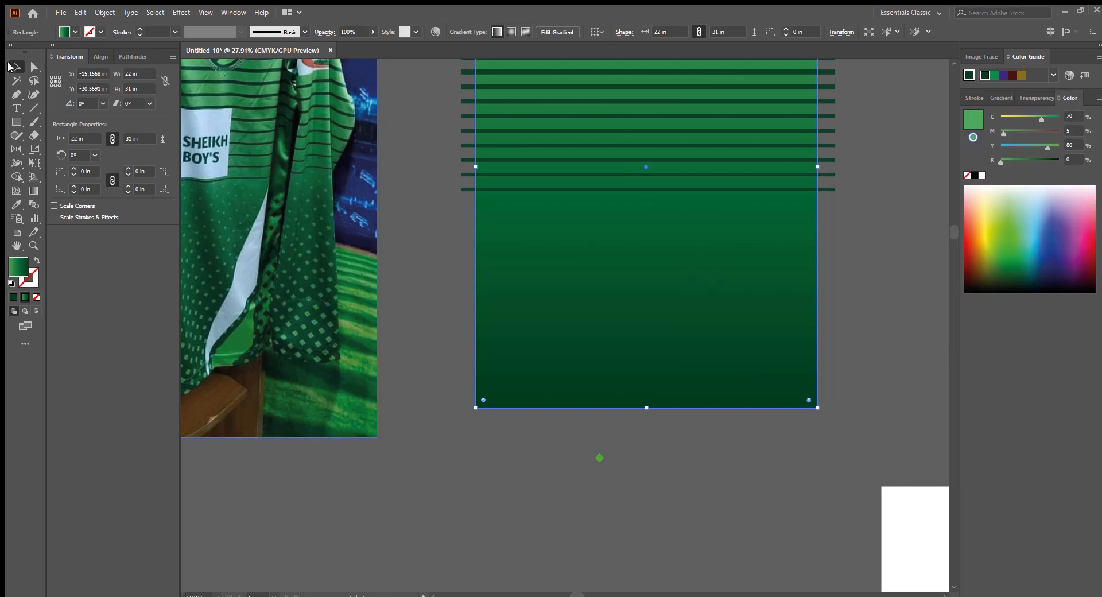
{"action": "left_click", "coordinate": [406, 474]}
Step: Recolour the small green diamond below the body panel to C 70, M 5, Y 80
{"action": "scroll", "coordinate": [580, 418], "scroll_direction": "up", "scroll_amount": 4}
{"action": "left_click", "coordinate": [536, 418]}
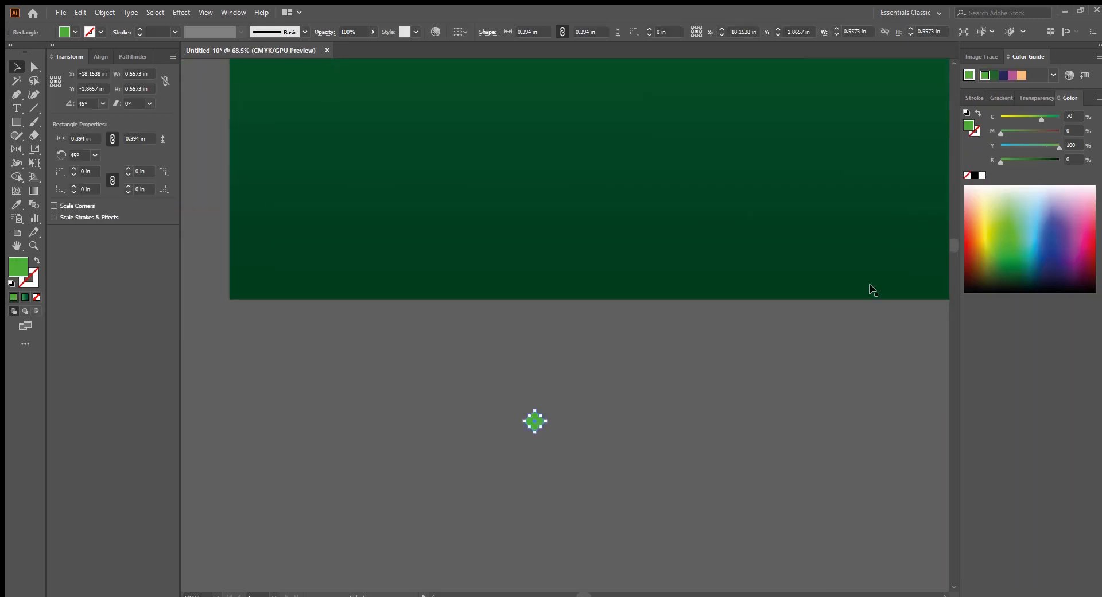
{"action": "left_click", "coordinate": [1072, 131]}
{"action": "type", "text": "5"}
{"action": "key", "text": "Tab"}
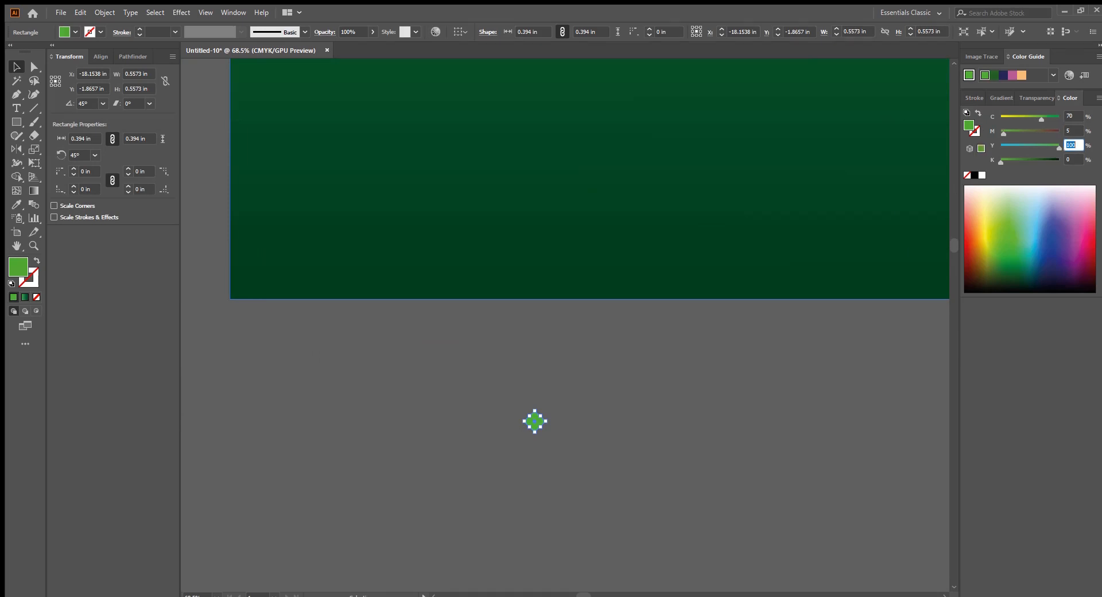
{"action": "type", "text": "80"}
{"action": "left_click", "coordinate": [698, 415]}
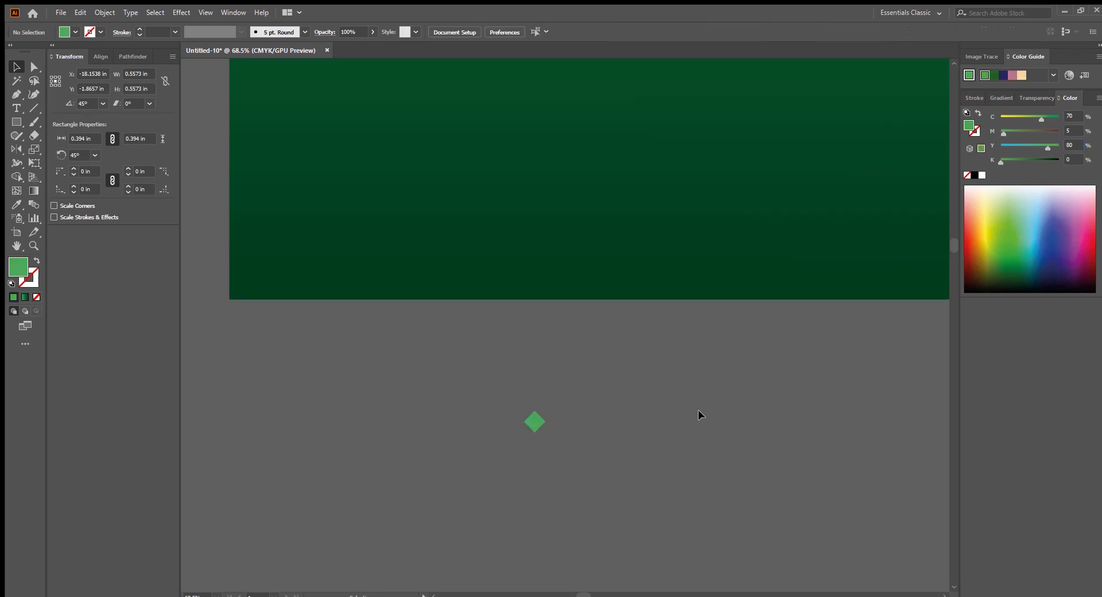
Step: Examine how the diamonds are spaced and change size on the jersey's lower body and sleeve in the photo
{"action": "scroll", "coordinate": [574, 402], "scroll_direction": "down", "scroll_amount": 4}
{"action": "left_click_drag", "start_coordinate": [560, 396], "coordinate": [620, 437]}
{"action": "scroll", "coordinate": [613, 415], "scroll_direction": "down", "scroll_amount": 3}
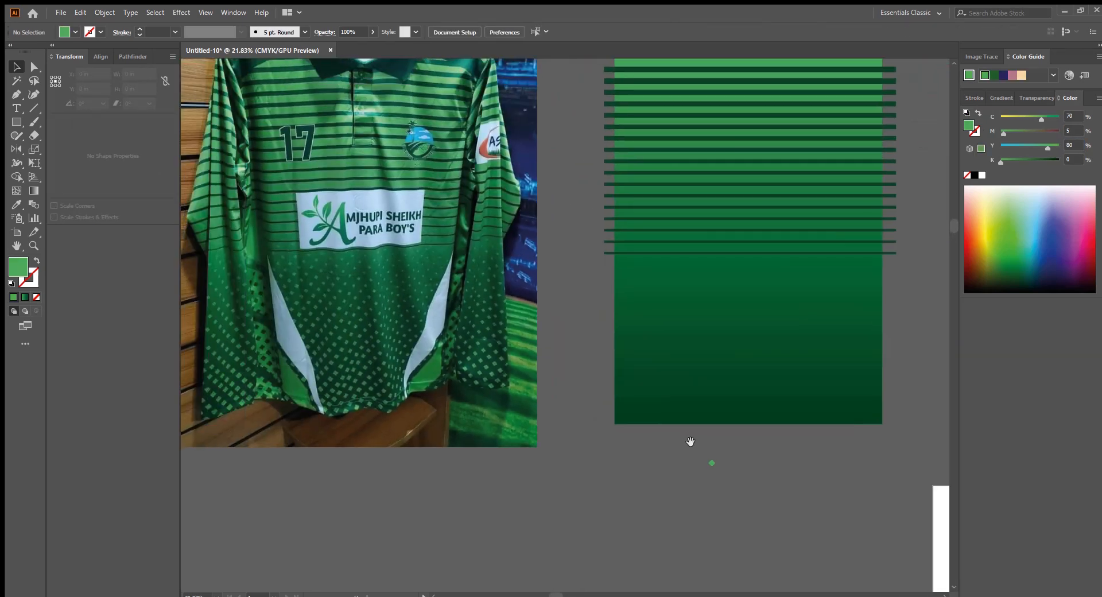
{"action": "scroll", "coordinate": [614, 344], "scroll_direction": "down", "scroll_amount": 1}
{"action": "scroll", "coordinate": [356, 244], "scroll_direction": "up", "scroll_amount": 3}
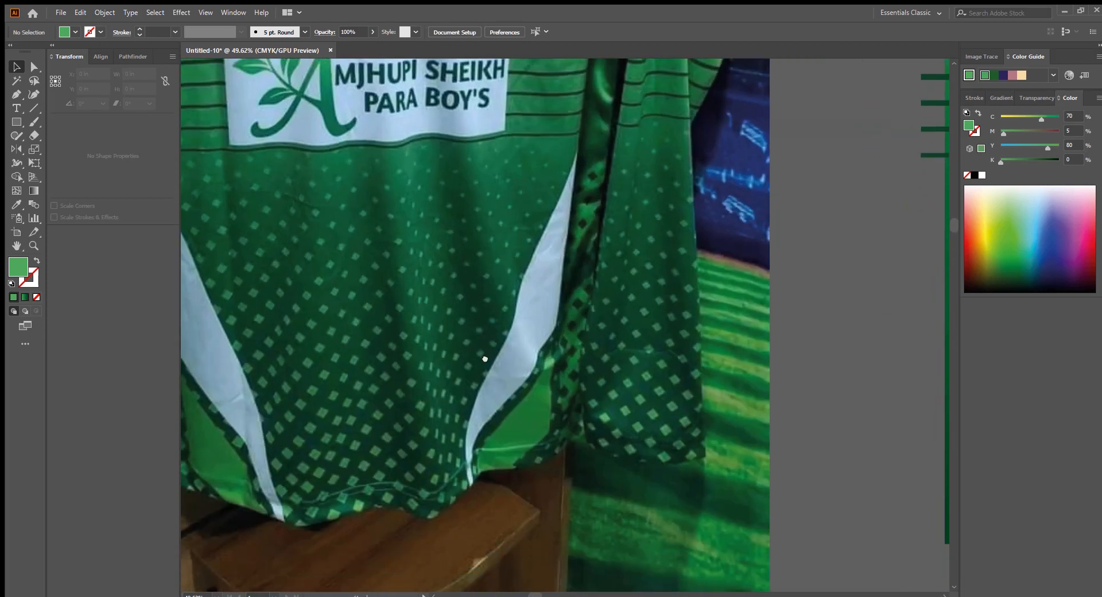
{"action": "left_click_drag", "start_coordinate": [485, 358], "coordinate": [482, 354]}
{"action": "left_click_drag", "start_coordinate": [735, 388], "coordinate": [513, 329]}
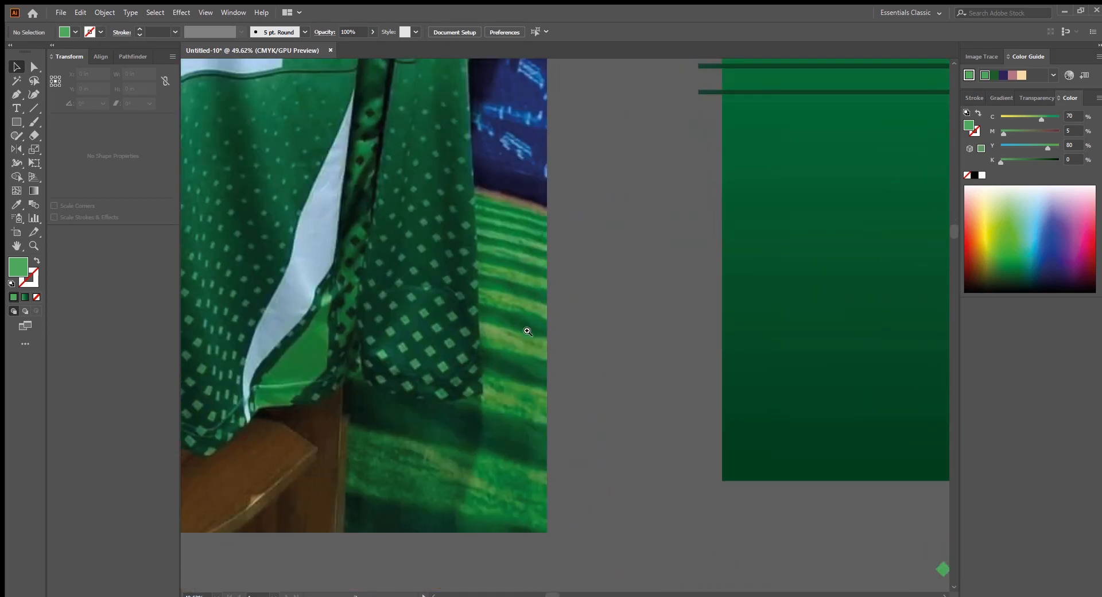
{"action": "scroll", "coordinate": [514, 328], "scroll_direction": "down", "scroll_amount": 4}
{"action": "left_click_drag", "start_coordinate": [694, 415], "coordinate": [536, 364]}
{"action": "scroll", "coordinate": [536, 365], "scroll_direction": "up", "scroll_amount": 3}
{"action": "left_click_drag", "start_coordinate": [504, 396], "coordinate": [643, 367]}
{"action": "scroll", "coordinate": [541, 320], "scroll_direction": "down", "scroll_amount": 2}
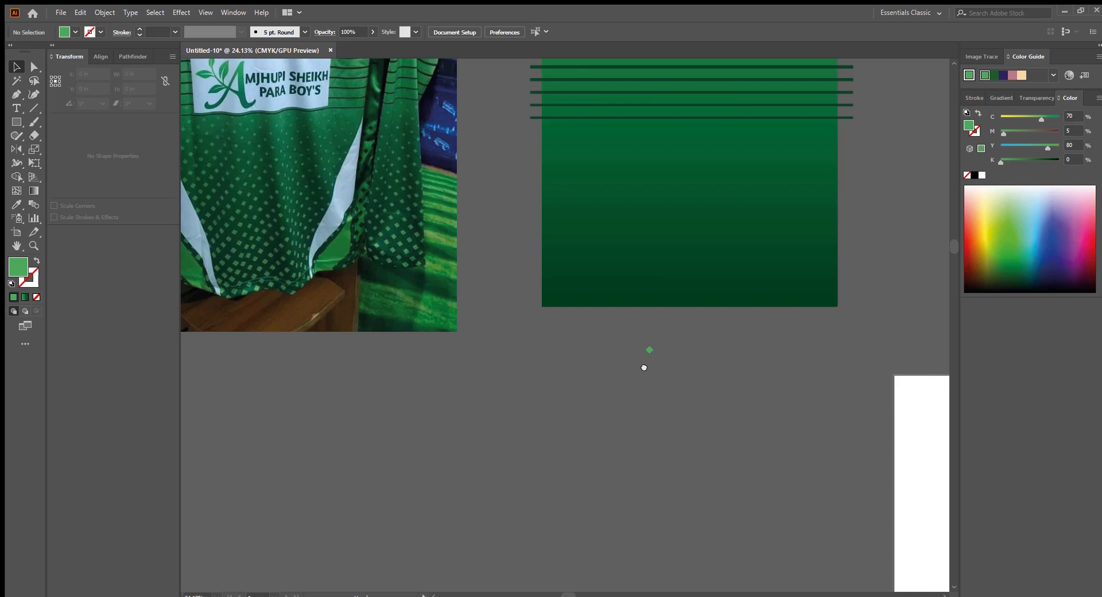
{"action": "scroll", "coordinate": [631, 358], "scroll_direction": "up", "scroll_amount": 4}
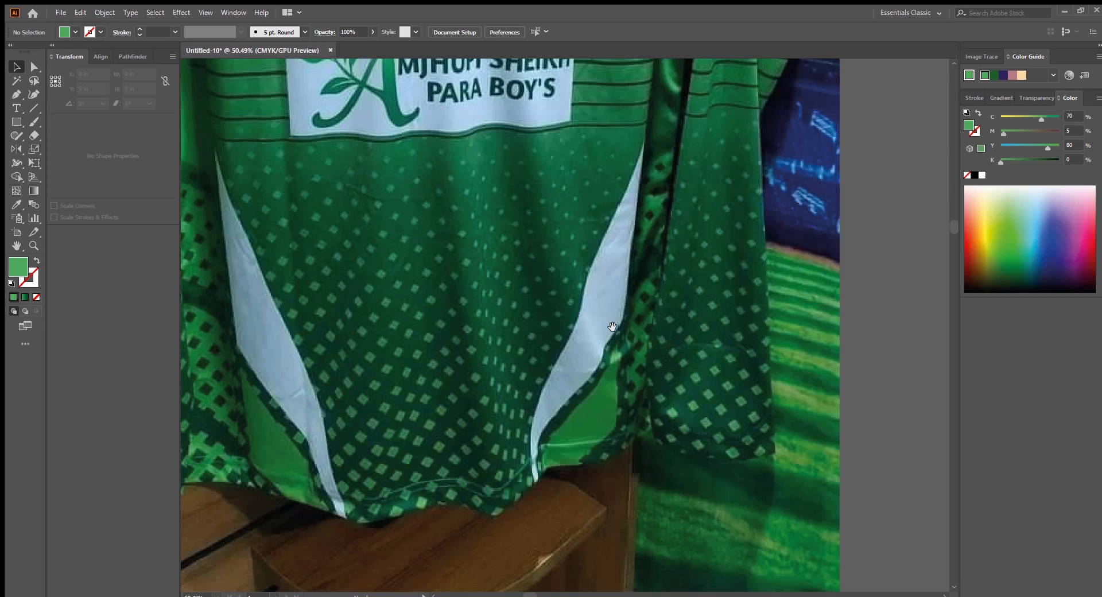
{"action": "left_click_drag", "start_coordinate": [770, 452], "coordinate": [250, 152]}
{"action": "left_click_drag", "start_coordinate": [721, 350], "coordinate": [449, 318]}
Step: Rotate the small green diamond back to an upright square at 0°
{"action": "scroll", "coordinate": [450, 318], "scroll_direction": "up", "scroll_amount": 5}
{"action": "left_click", "coordinate": [497, 376]}
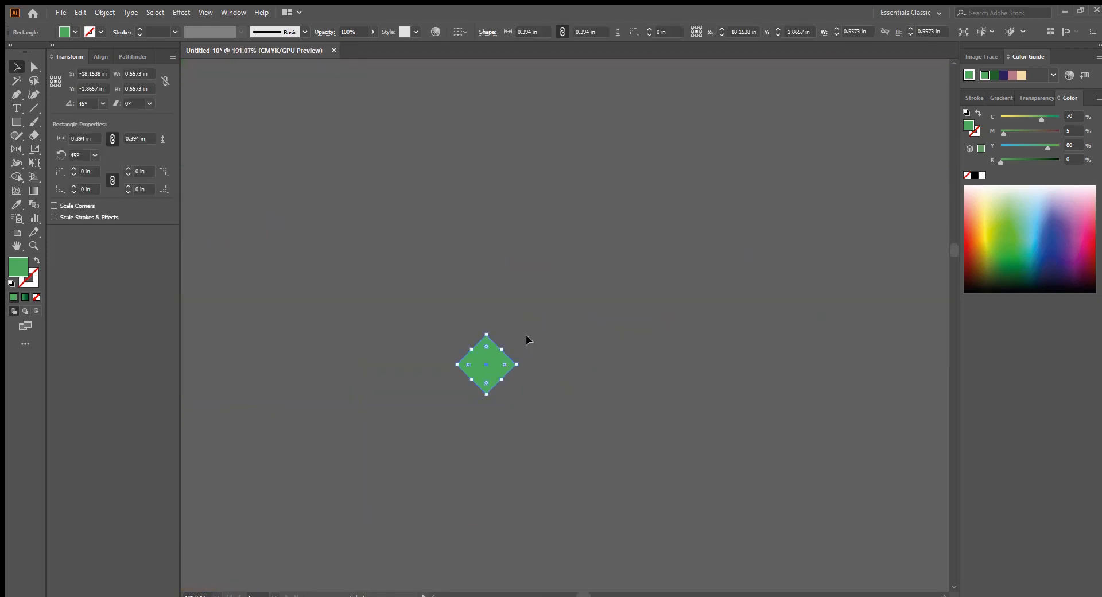
{"action": "left_click_drag", "start_coordinate": [484, 330], "coordinate": [520, 330]}
{"action": "left_click", "coordinate": [559, 381]}
Step: Place a copy of the small green square straight below the original, about 16.65 in away
{"action": "left_click_drag", "start_coordinate": [564, 390], "coordinate": [482, 410]}
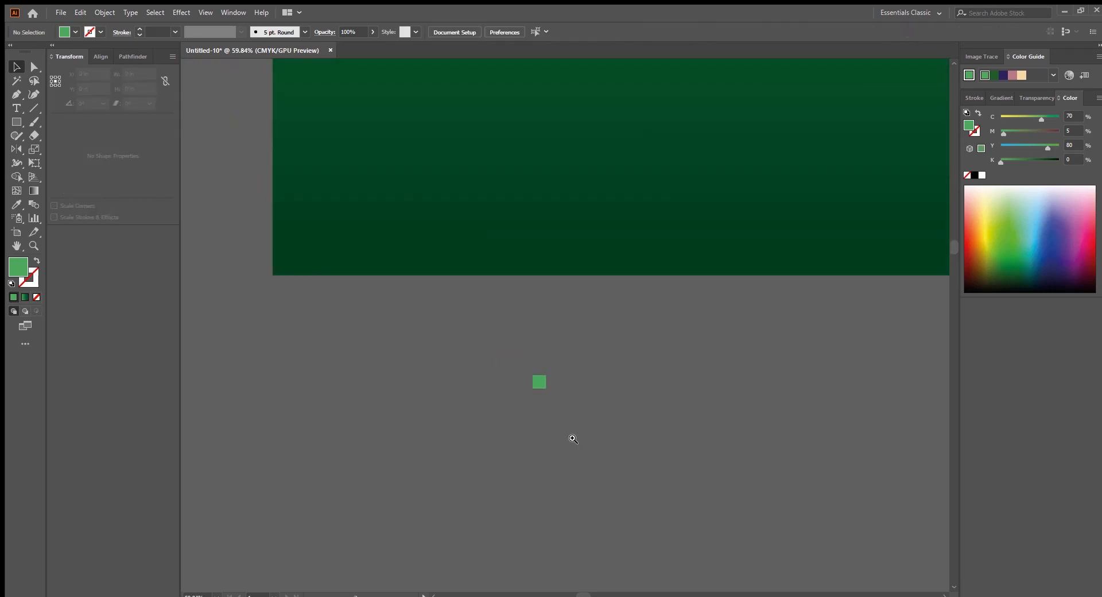
{"action": "left_click_drag", "start_coordinate": [578, 437], "coordinate": [394, 356]}
{"action": "left_click_drag", "start_coordinate": [541, 410], "coordinate": [559, 257]}
{"action": "scroll", "coordinate": [597, 363], "scroll_direction": "up", "scroll_amount": 2}
{"action": "scroll", "coordinate": [540, 267], "scroll_direction": "down", "scroll_amount": 1}
{"action": "scroll", "coordinate": [591, 283], "scroll_direction": "down", "scroll_amount": 6}
{"action": "left_click_drag", "start_coordinate": [590, 358], "coordinate": [535, 310]}
{"action": "left_click_drag", "start_coordinate": [521, 229], "coordinate": [520, 427]}
{"action": "left_click_drag", "start_coordinate": [578, 406], "coordinate": [620, 346]}
{"action": "left_click_drag", "start_coordinate": [637, 411], "coordinate": [701, 439]}
{"action": "left_click_drag", "start_coordinate": [497, 428], "coordinate": [496, 541]}
{"action": "scroll", "coordinate": [528, 363], "scroll_direction": "down", "scroll_amount": 4}
Step: Shrink the upper green square proportionally about its centre to about 0.155 in wide
{"action": "scroll", "coordinate": [547, 325], "scroll_direction": "up", "scroll_amount": 6}
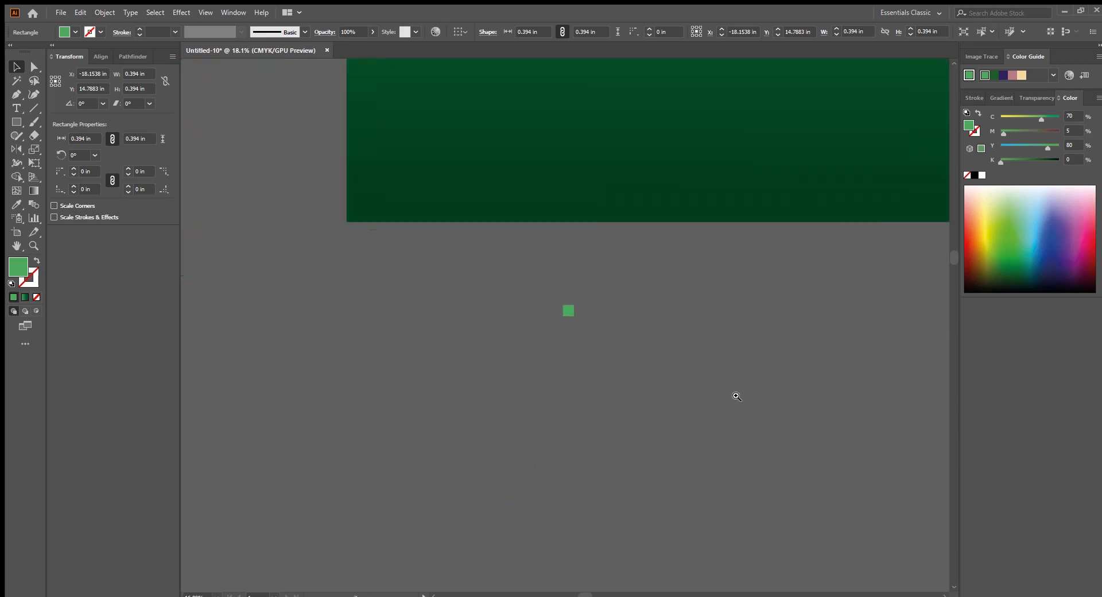
{"action": "scroll", "coordinate": [588, 339], "scroll_direction": "up", "scroll_amount": 3}
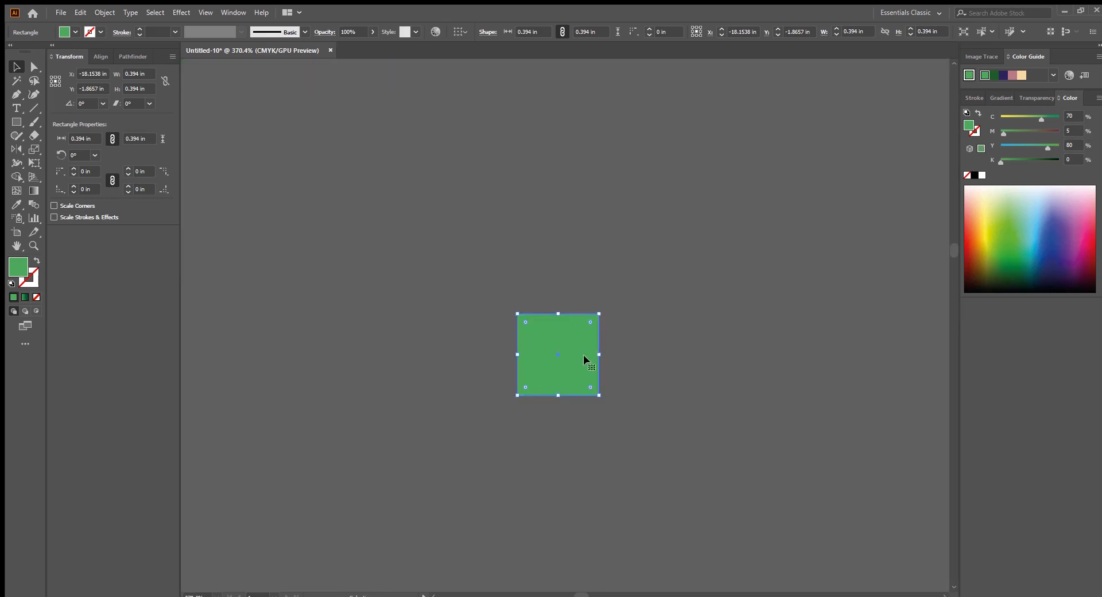
{"action": "left_click_drag", "start_coordinate": [599, 356], "coordinate": [574, 357]}
{"action": "scroll", "coordinate": [585, 367], "scroll_direction": "down", "scroll_amount": 7}
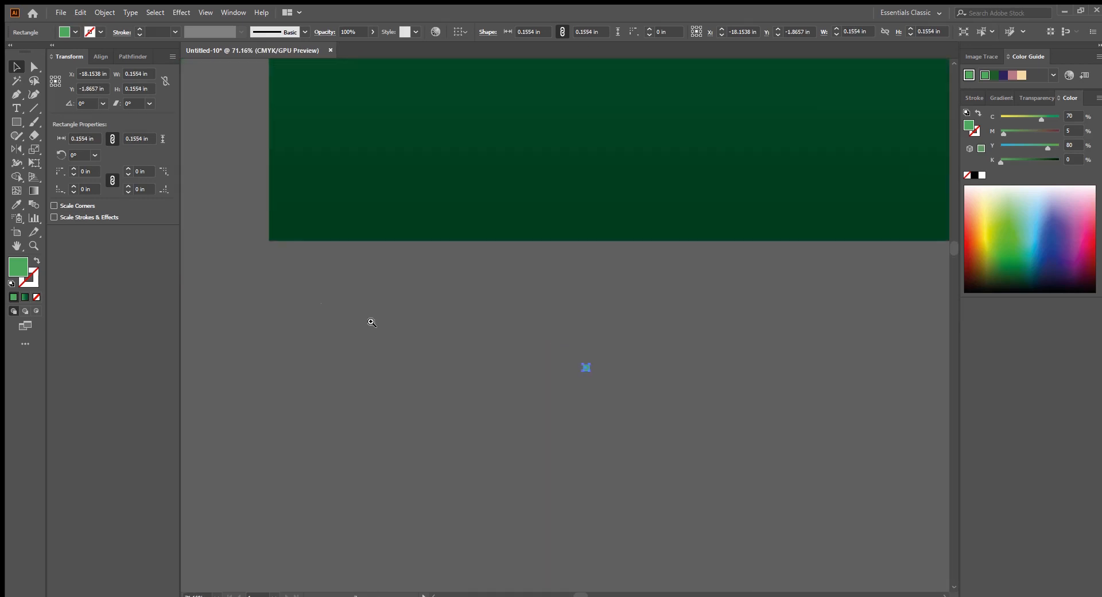
{"action": "scroll", "coordinate": [618, 460], "scroll_direction": "down", "scroll_amount": 2}
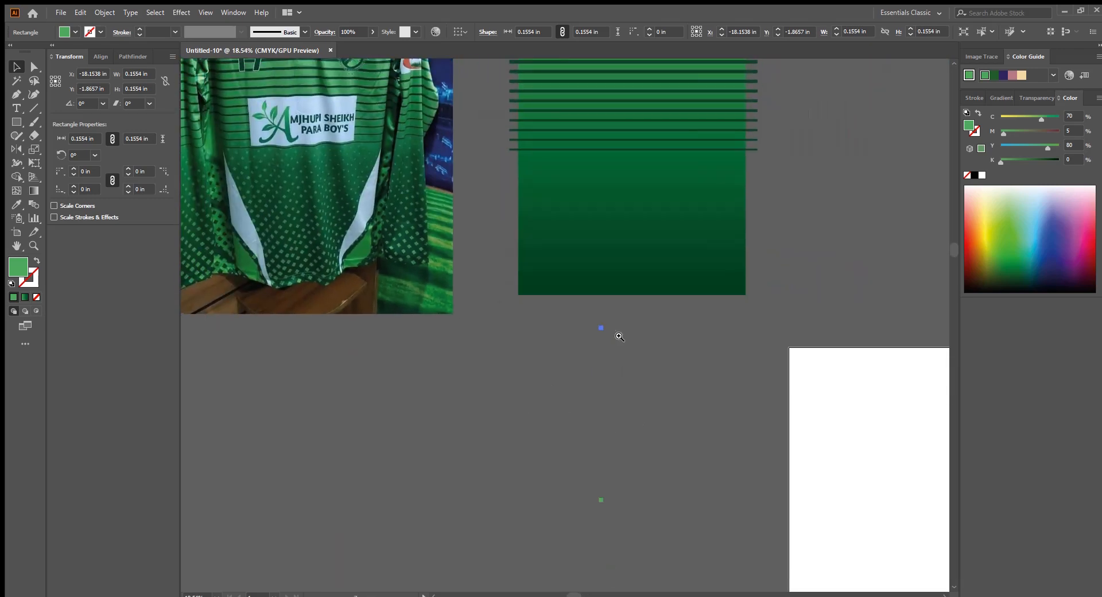
Step: Enlarge the lower green square proportionally about its centre to about 0.65 in wide
{"action": "scroll", "coordinate": [700, 399], "scroll_direction": "up", "scroll_amount": 3}
{"action": "scroll", "coordinate": [647, 408], "scroll_direction": "down", "scroll_amount": 2}
{"action": "scroll", "coordinate": [603, 430], "scroll_direction": "up", "scroll_amount": 5}
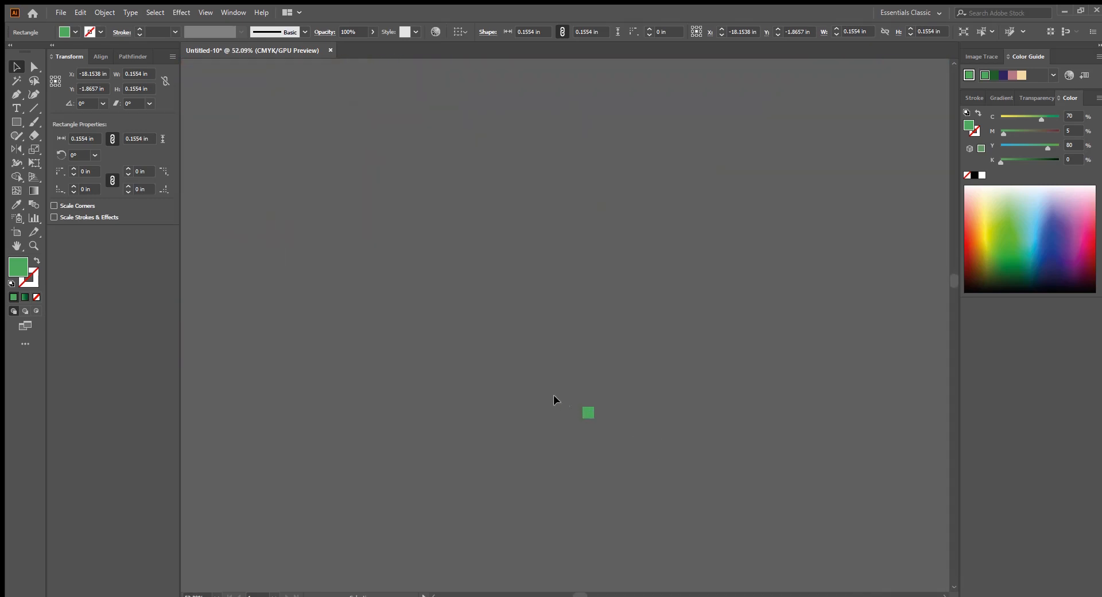
{"action": "left_click", "coordinate": [603, 443]}
{"action": "left_click_drag", "start_coordinate": [605, 439], "coordinate": [626, 450]}
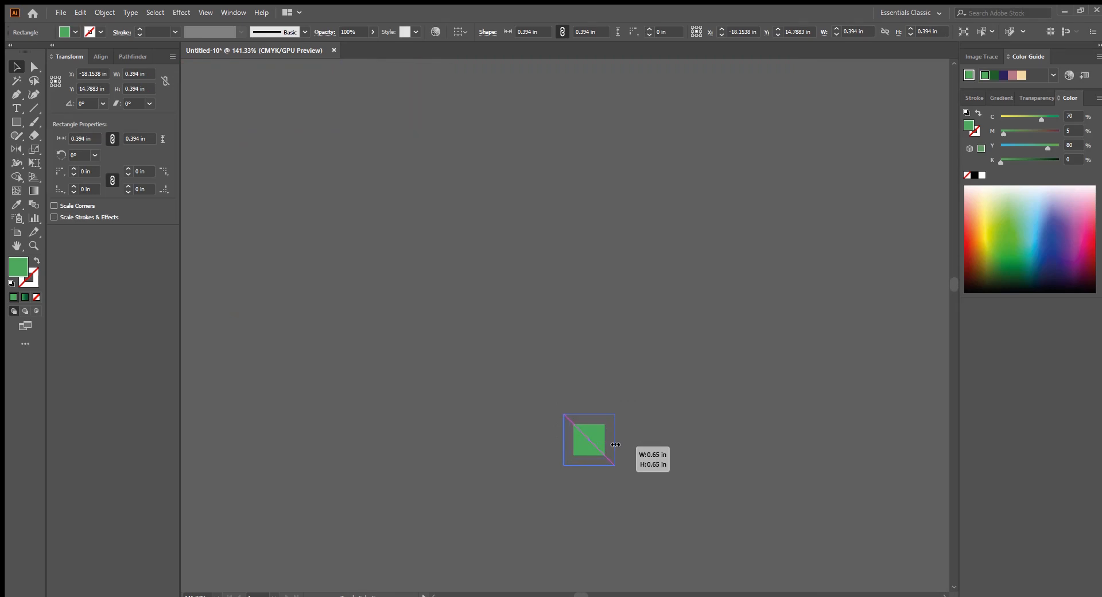
Step: Select both green squares and blend them into a vertical column of squares growing in size downwards
{"action": "scroll", "coordinate": [627, 450], "scroll_direction": "down", "scroll_amount": 4}
{"action": "left_click_drag", "start_coordinate": [682, 487], "coordinate": [682, 487]}
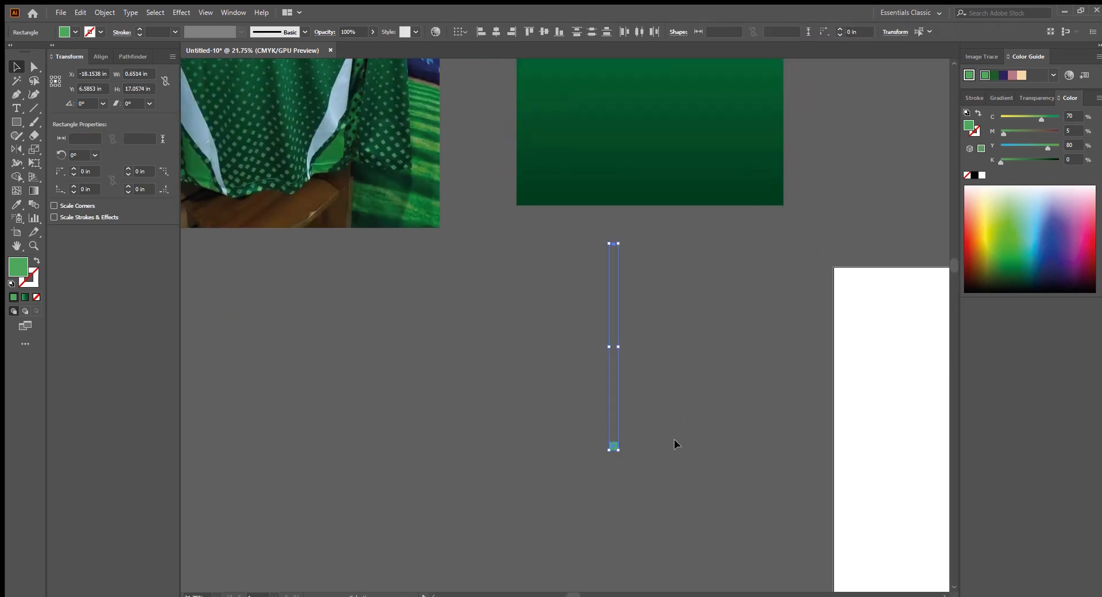
{"action": "scroll", "coordinate": [655, 332], "scroll_direction": "up", "scroll_amount": 1}
{"action": "left_click", "coordinate": [16, 203]}
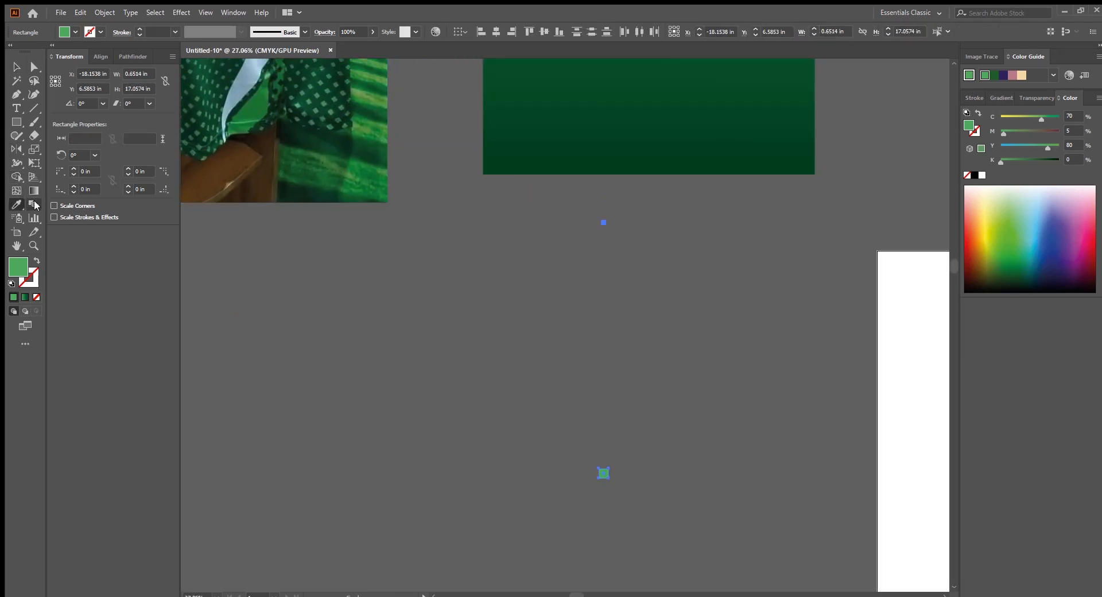
{"action": "left_click", "coordinate": [34, 204]}
{"action": "left_click", "coordinate": [607, 473]}
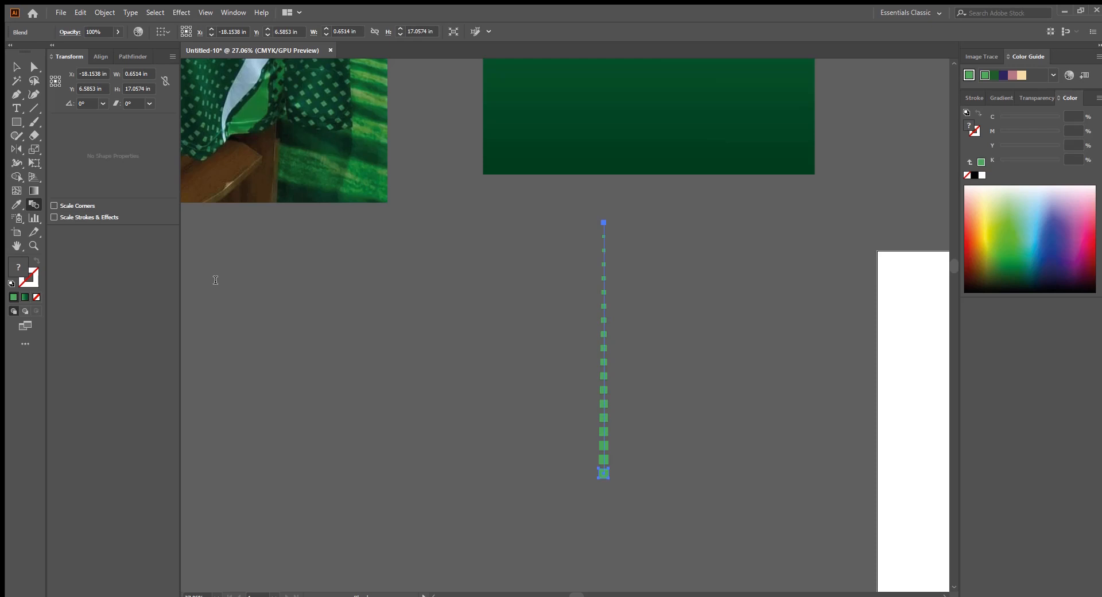
Step: Tilt the blended column of squares clockwise to an angle of about 339.65° and place a copy close beside it
{"action": "scroll", "coordinate": [480, 371], "scroll_direction": "down", "scroll_amount": 4}
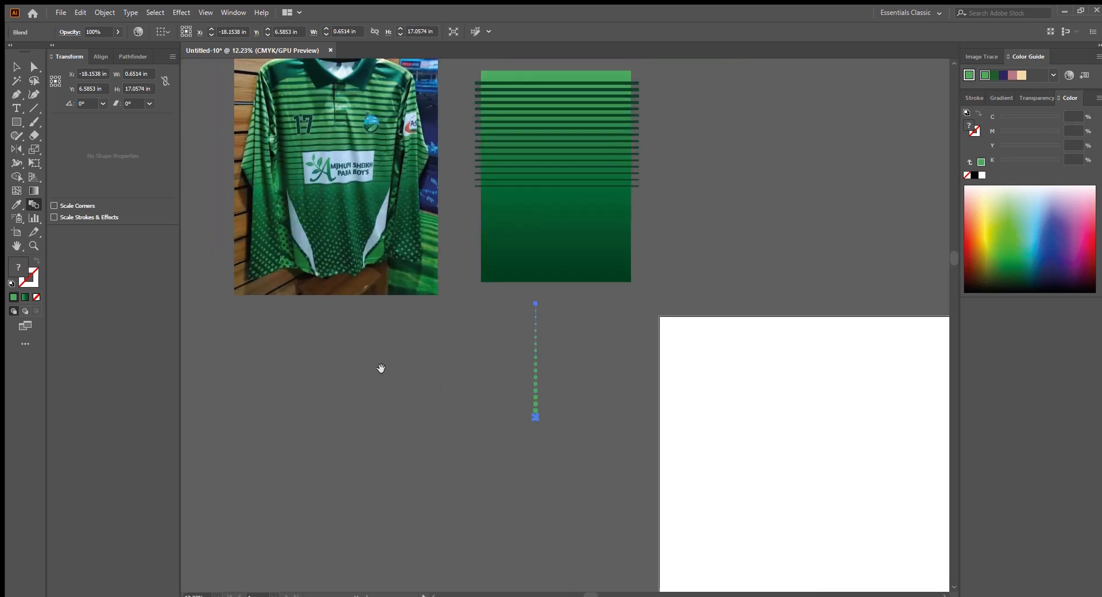
{"action": "scroll", "coordinate": [529, 384], "scroll_direction": "up", "scroll_amount": 5}
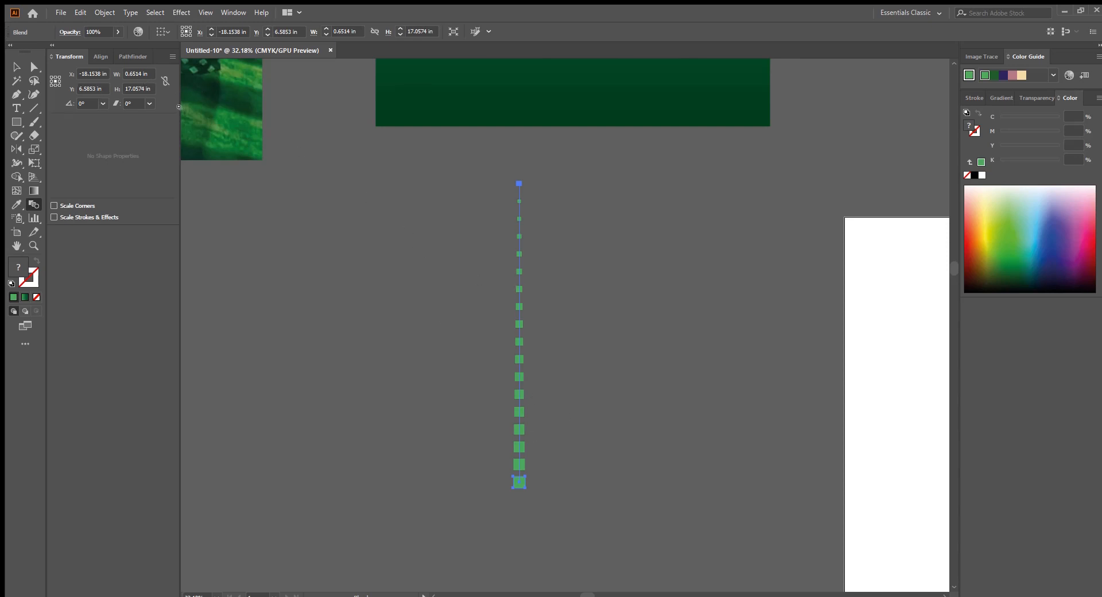
{"action": "left_click", "coordinate": [16, 66]}
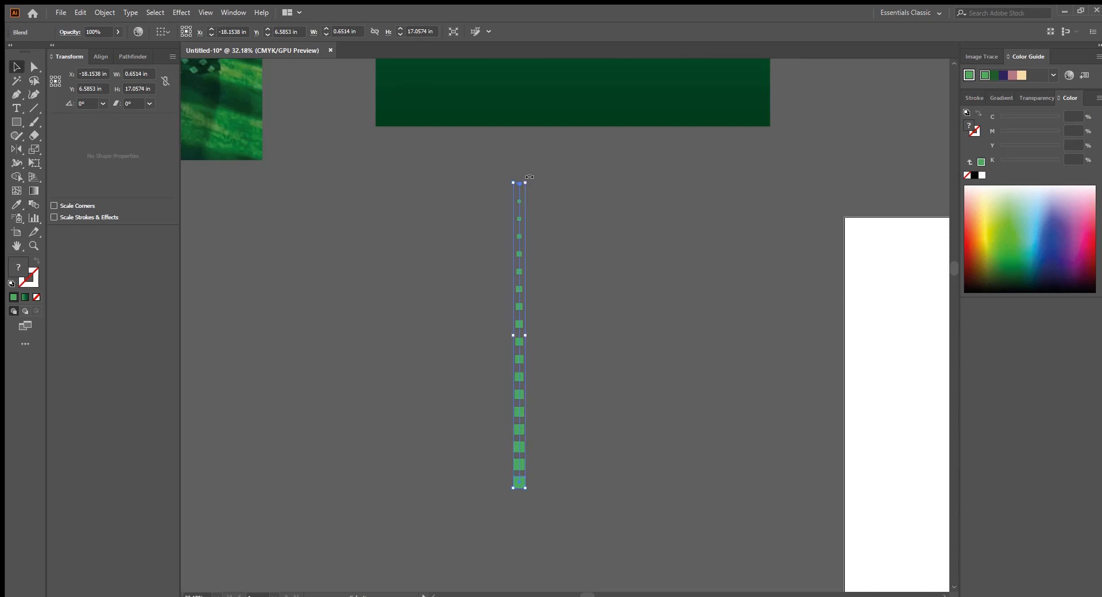
{"action": "left_click_drag", "start_coordinate": [529, 177], "coordinate": [585, 192]}
{"action": "scroll", "coordinate": [618, 285], "scroll_direction": "up", "scroll_amount": 4}
{"action": "left_click_drag", "start_coordinate": [453, 290], "coordinate": [491, 287]}
{"action": "scroll", "coordinate": [425, 319], "scroll_direction": "down", "scroll_amount": 5}
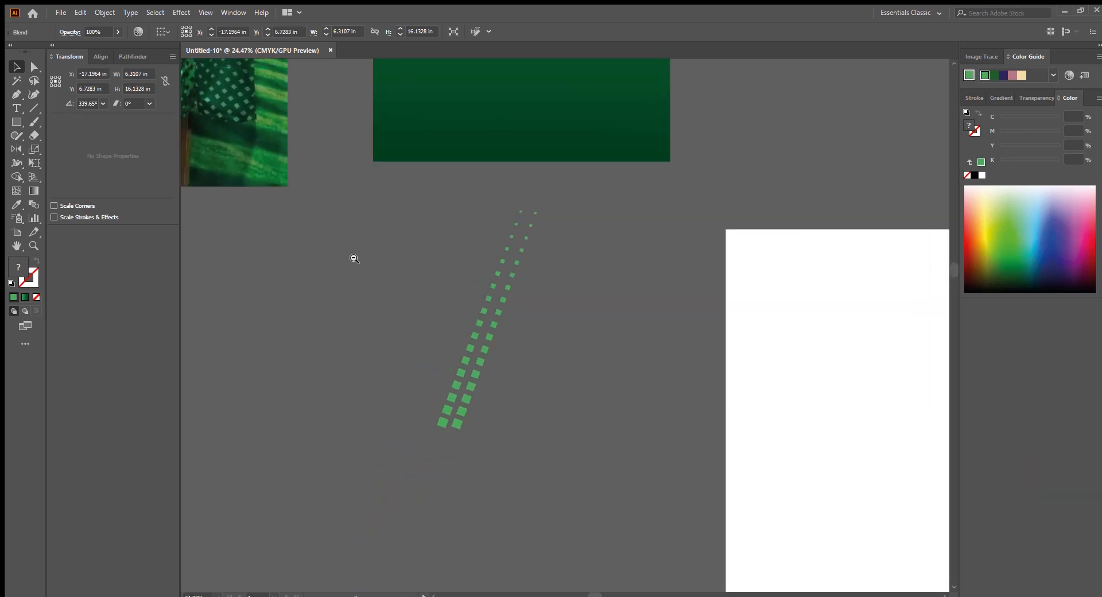
Step: Repeat the offset copy several times to build a row of tilted square columns
{"action": "key", "text": "ctrl+d"}
{"action": "key", "text": "ctrl+d"}
{"action": "key", "text": "ctrl+d"}
{"action": "key", "text": "ctrl+d"}
{"action": "key", "text": "ctrl+d"}
{"action": "key", "text": "ctrl+d"}
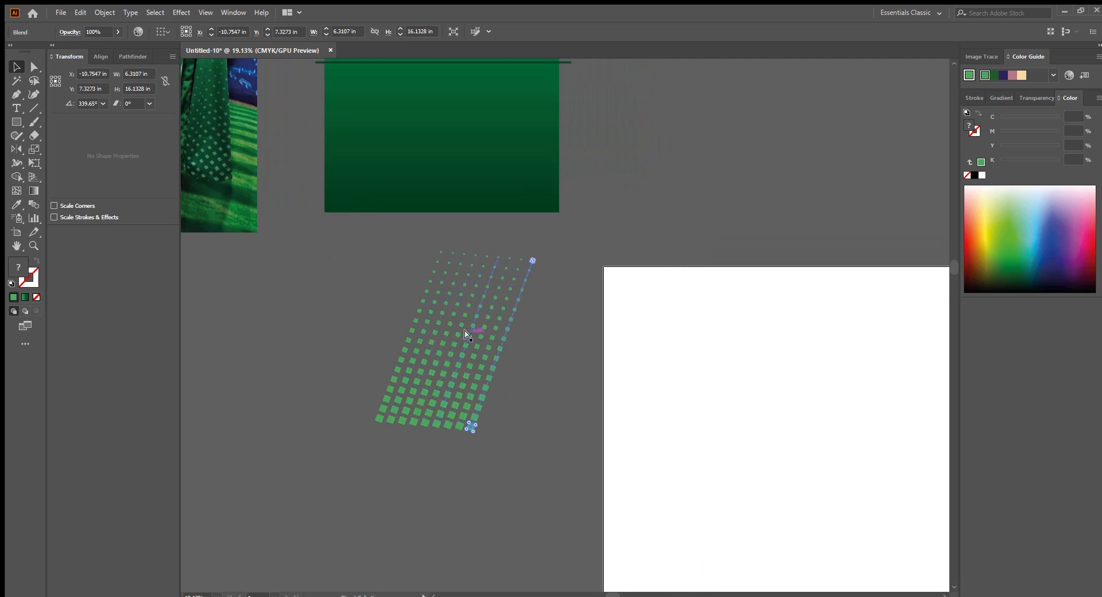
Step: Undo the column copies back to the single tilted column of squares
{"action": "key", "text": "ctrl+z"}
{"action": "key", "text": "ctrl+z"}
{"action": "key", "text": "ctrl+z"}
{"action": "key", "text": "ctrl+z"}
{"action": "key", "text": "ctrl+z"}
{"action": "key", "text": "ctrl+z"}
{"action": "key", "text": "ctrl+z"}
{"action": "key", "text": "ctrl+z"}
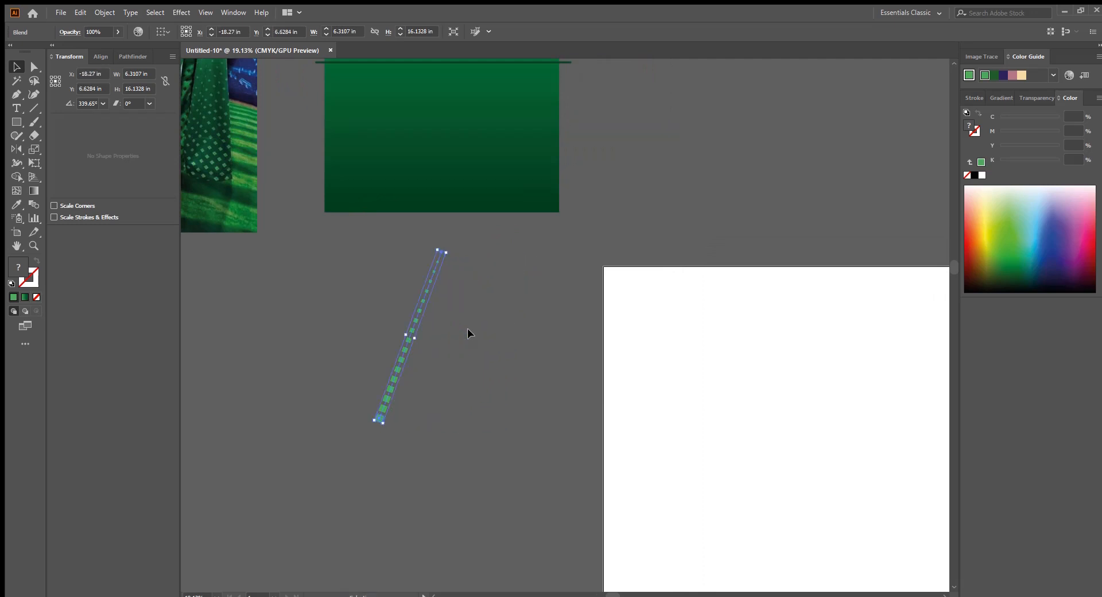
Step: Place a horizontally aligned copy close beside the tilted column and repeat it into a wide, level row of square columns
{"action": "scroll", "coordinate": [467, 328], "scroll_direction": "up", "scroll_amount": 3}
{"action": "scroll", "coordinate": [562, 323], "scroll_direction": "up", "scroll_amount": 3}
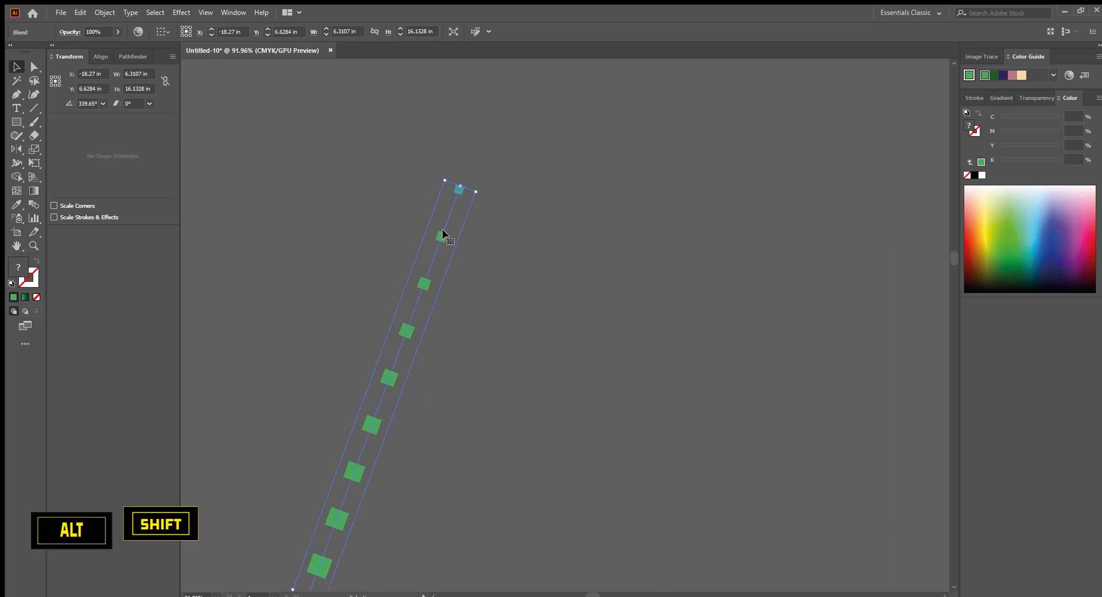
{"action": "left_click_drag", "start_coordinate": [441, 229], "coordinate": [495, 235]}
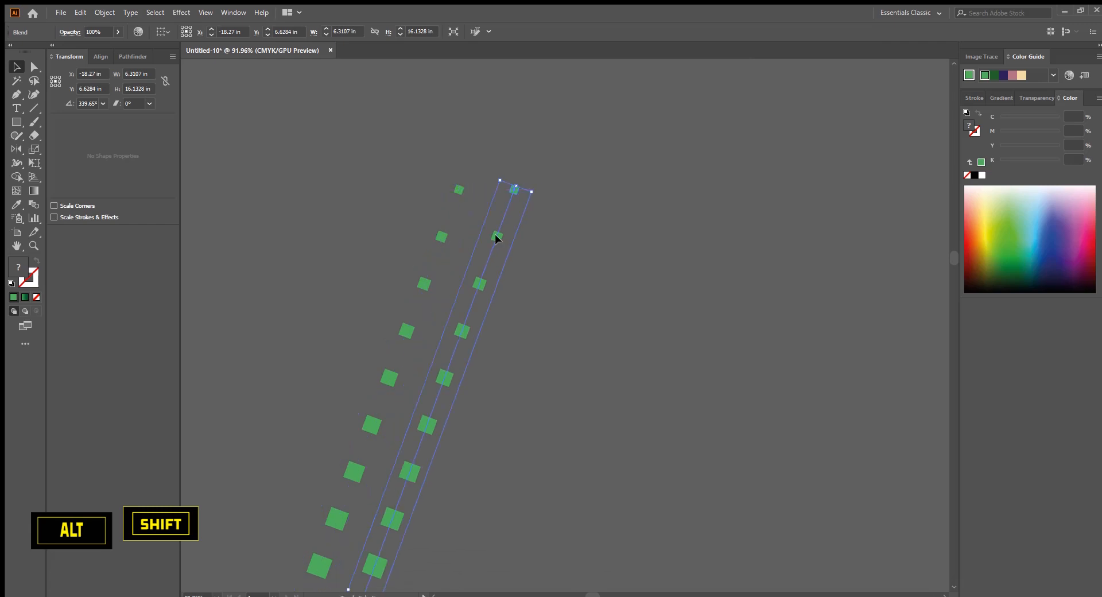
{"action": "scroll", "coordinate": [567, 253], "scroll_direction": "down", "scroll_amount": 6}
{"action": "left_click_drag", "start_coordinate": [618, 290], "coordinate": [512, 320]}
{"action": "key", "text": "ctrl+d"}
{"action": "key", "text": "ctrl+d"}
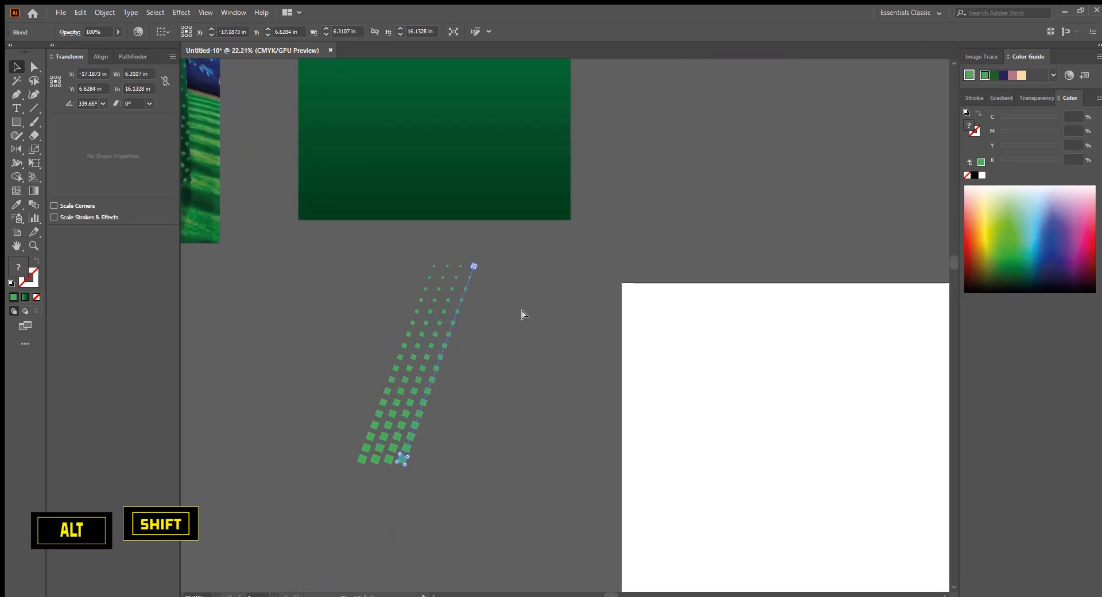
{"action": "key", "text": "ctrl+d"}
{"action": "key", "text": "ctrl+d"}
{"action": "key", "text": "ctrl+d"}
{"action": "key", "text": "ctrl+d"}
{"action": "key", "text": "ctrl+d"}
{"action": "key", "text": "ctrl+d"}
{"action": "key", "text": "ctrl+d"}
{"action": "key", "text": "ctrl+d"}
{"action": "key", "text": "ctrl+d"}
{"action": "key", "text": "ctrl+d"}
{"action": "key", "text": "ctrl+d"}
{"action": "key", "text": "ctrl+d"}
{"action": "key", "text": "ctrl+d"}
{"action": "key", "text": "ctrl+d"}
{"action": "key", "text": "ctrl+d"}
{"action": "key", "text": "ctrl+d"}
{"action": "key", "text": "ctrl+d"}
{"action": "scroll", "coordinate": [528, 301], "scroll_direction": "down", "scroll_amount": 2}
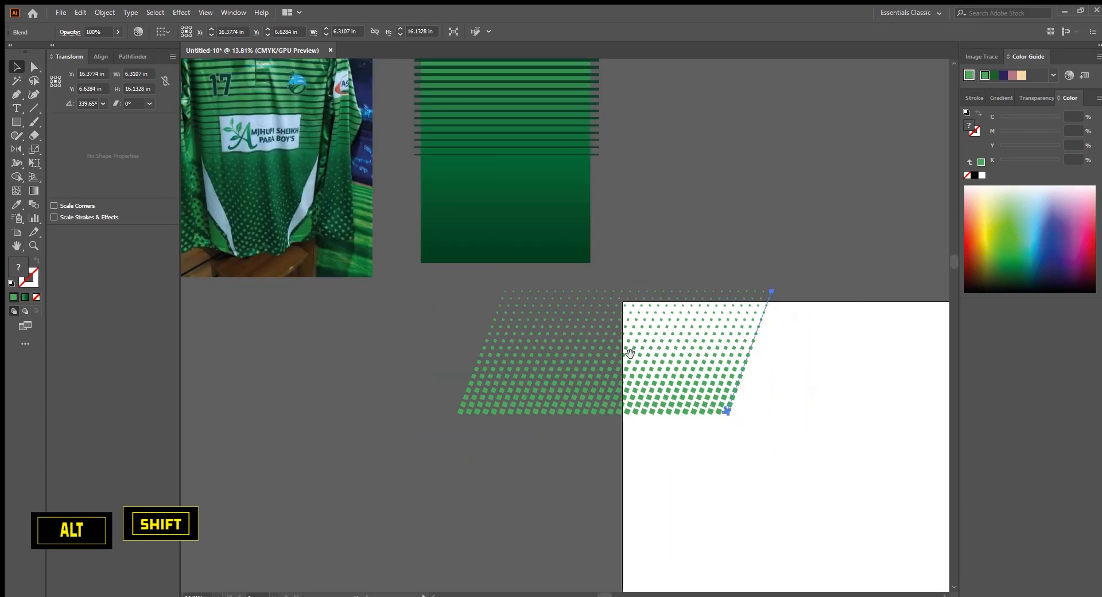
Step: Select all the square columns and move them over the lower part of the green gradient panel
{"action": "scroll", "coordinate": [584, 394], "scroll_direction": "up", "scroll_amount": 4}
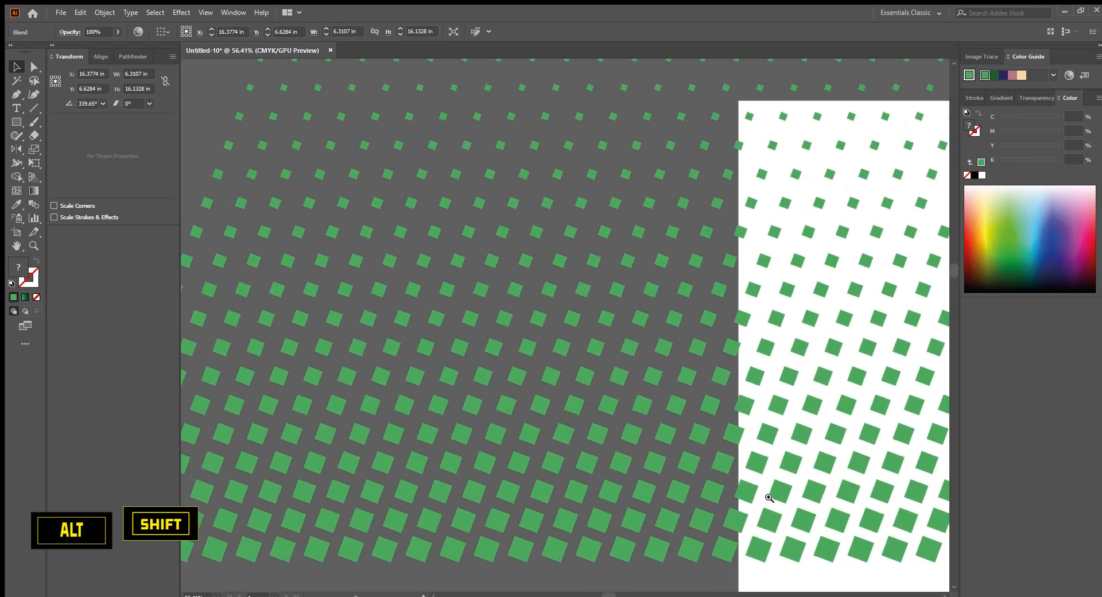
{"action": "scroll", "coordinate": [673, 424], "scroll_direction": "down", "scroll_amount": 3}
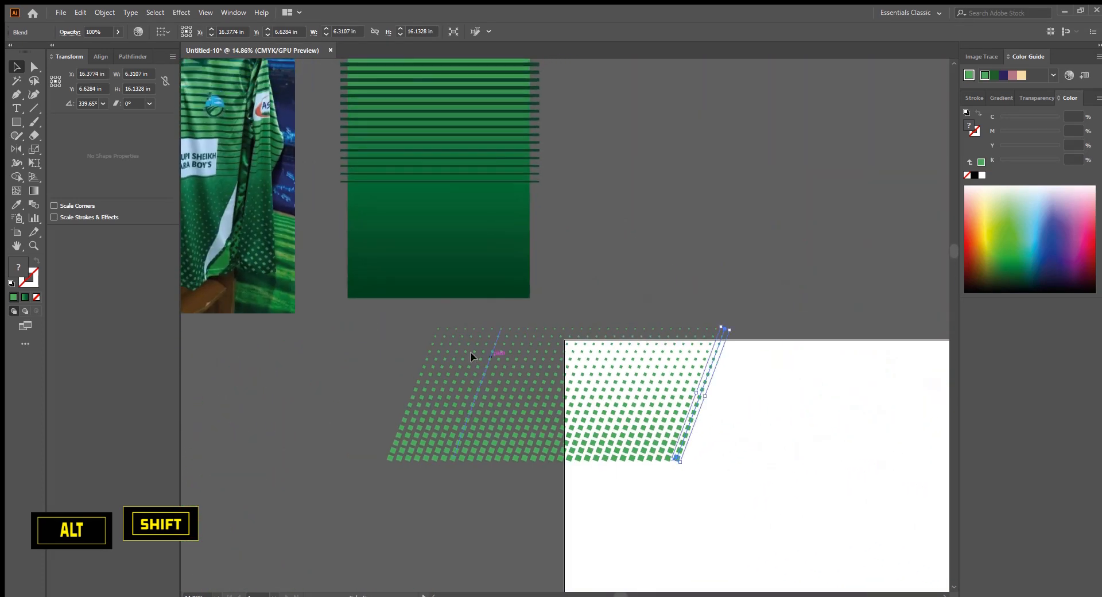
{"action": "left_click_drag", "start_coordinate": [578, 394], "coordinate": [456, 253]}
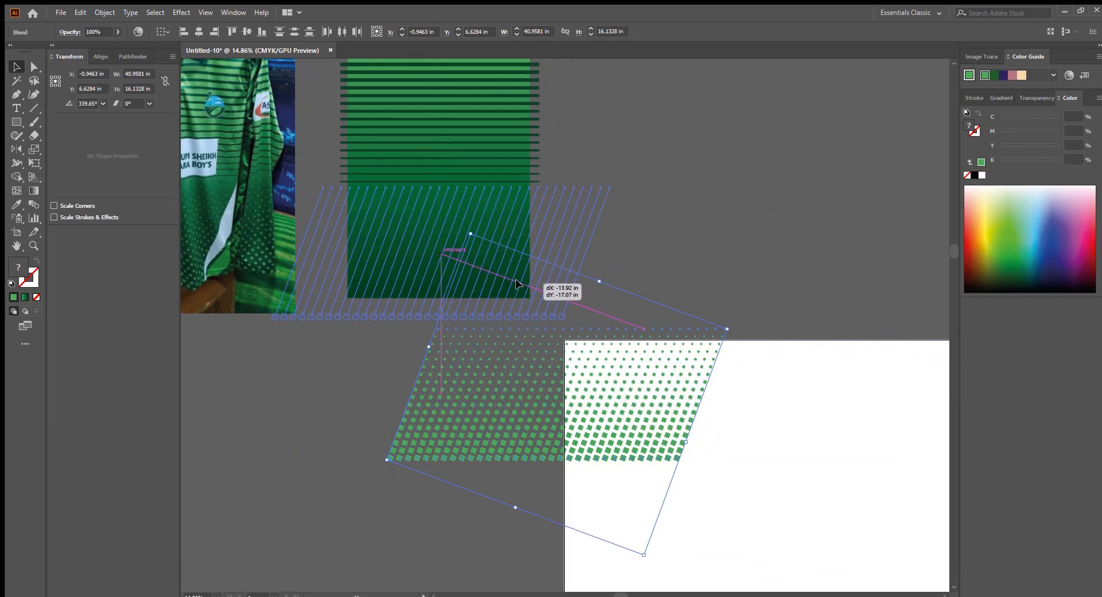
{"action": "left_click_drag", "start_coordinate": [501, 365], "coordinate": [551, 424]}
{"action": "left_click_drag", "start_coordinate": [514, 302], "coordinate": [559, 379]}
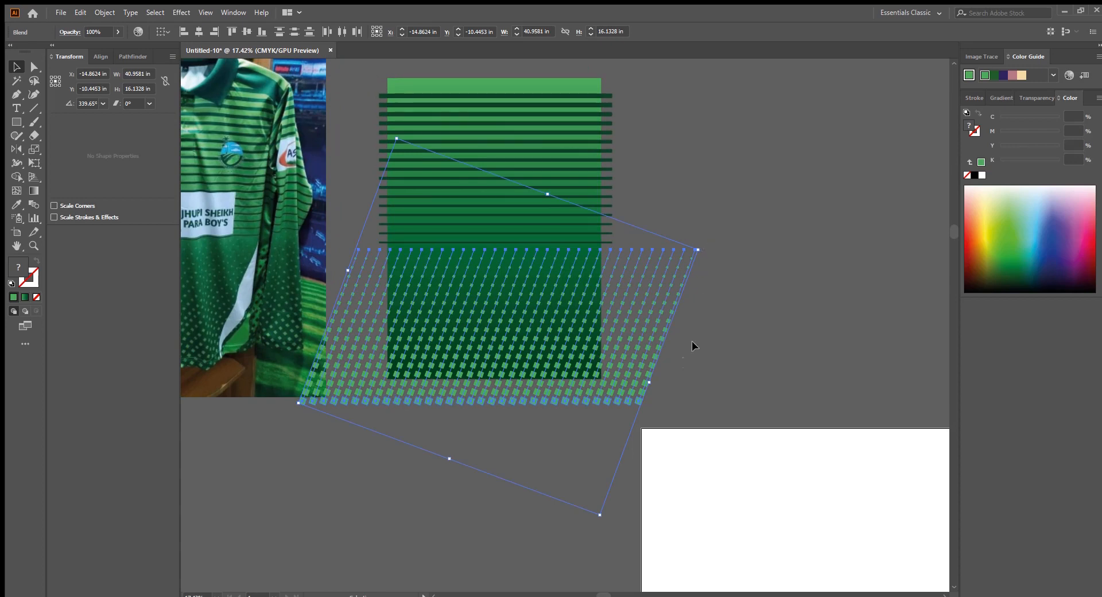
{"action": "left_click_drag", "start_coordinate": [691, 340], "coordinate": [515, 345]}
{"action": "left_click_drag", "start_coordinate": [546, 379], "coordinate": [598, 341]}
Step: Undo the pattern's move onto the panel and its repeated column copies
{"action": "key", "text": "ctrl+z"}
{"action": "key", "text": "ctrl+z"}
{"action": "key", "text": "ctrl+z"}
{"action": "key", "text": "ctrl+z"}
{"action": "key", "text": "ctrl+z"}
{"action": "key", "text": "ctrl+z"}
{"action": "key", "text": "ctrl+z"}
{"action": "key", "text": "ctrl+z"}
{"action": "key", "text": "ctrl+z"}
{"action": "key", "text": "ctrl+z"}
{"action": "key", "text": "ctrl+z"}
{"action": "key", "text": "ctrl+z"}
{"action": "key", "text": "ctrl+z"}
{"action": "key", "text": "ctrl+z"}
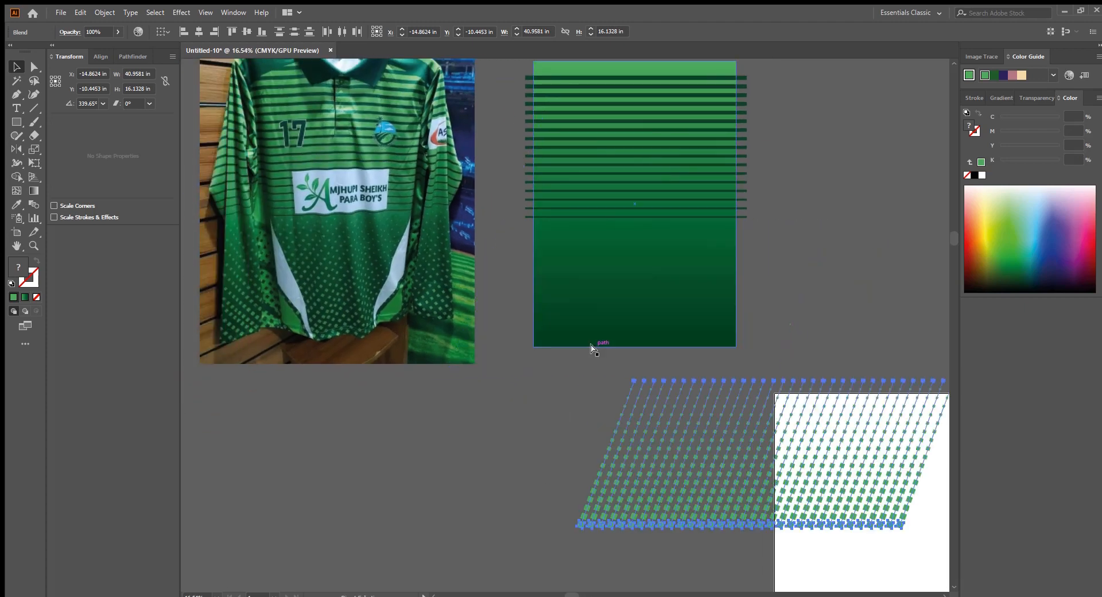
{"action": "key", "text": "ctrl+z"}
{"action": "key", "text": "ctrl+z"}
{"action": "key", "text": "ctrl+z"}
{"action": "key", "text": "ctrl+z"}
{"action": "key", "text": "ctrl+z"}
{"action": "key", "text": "ctrl+z"}
{"action": "key", "text": "ctrl+z"}
{"action": "key", "text": "ctrl+z"}
{"action": "key", "text": "ctrl+z"}
{"action": "key", "text": "ctrl+z"}
{"action": "key", "text": "ctrl+z"}
{"action": "key", "text": "ctrl+z"}
{"action": "key", "text": "ctrl+z"}
{"action": "key", "text": "ctrl+z"}
{"action": "key", "text": "ctrl+z"}
{"action": "key", "text": "ctrl+z"}
{"action": "key", "text": "ctrl+z"}
{"action": "key", "text": "ctrl+z"}
{"action": "key", "text": "ctrl+z"}
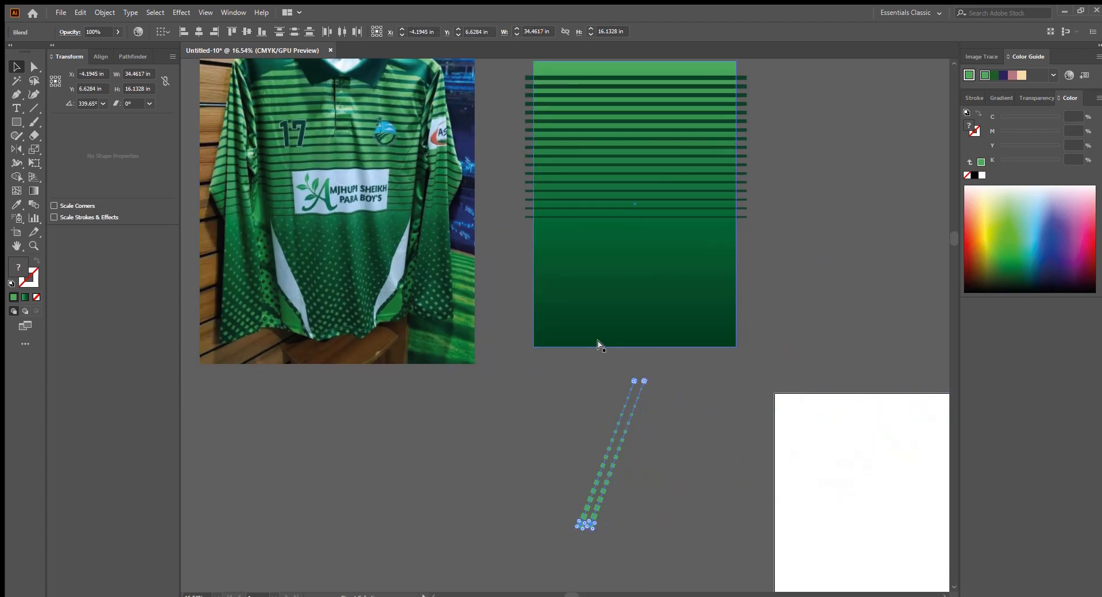
Step: Tilt the single column of squares further clockwise to an angle of about 332.04°
{"action": "left_click_drag", "start_coordinate": [610, 408], "coordinate": [706, 305]}
{"action": "left_click_drag", "start_coordinate": [564, 289], "coordinate": [498, 352]}
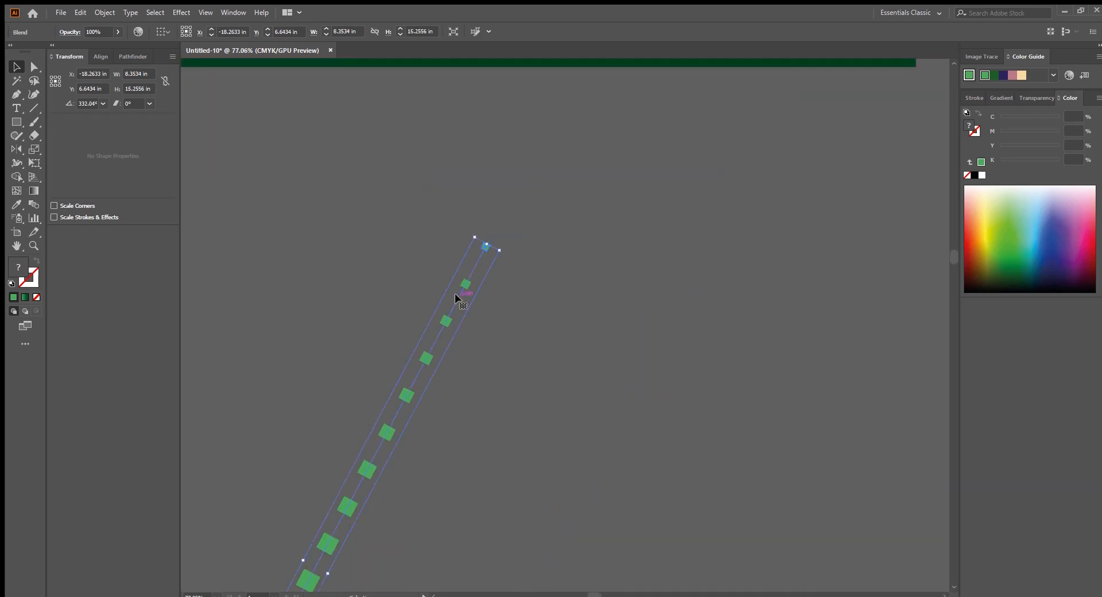
{"action": "left_click_drag", "start_coordinate": [497, 297], "coordinate": [412, 317]}
{"action": "left_click_drag", "start_coordinate": [576, 367], "coordinate": [514, 384]}
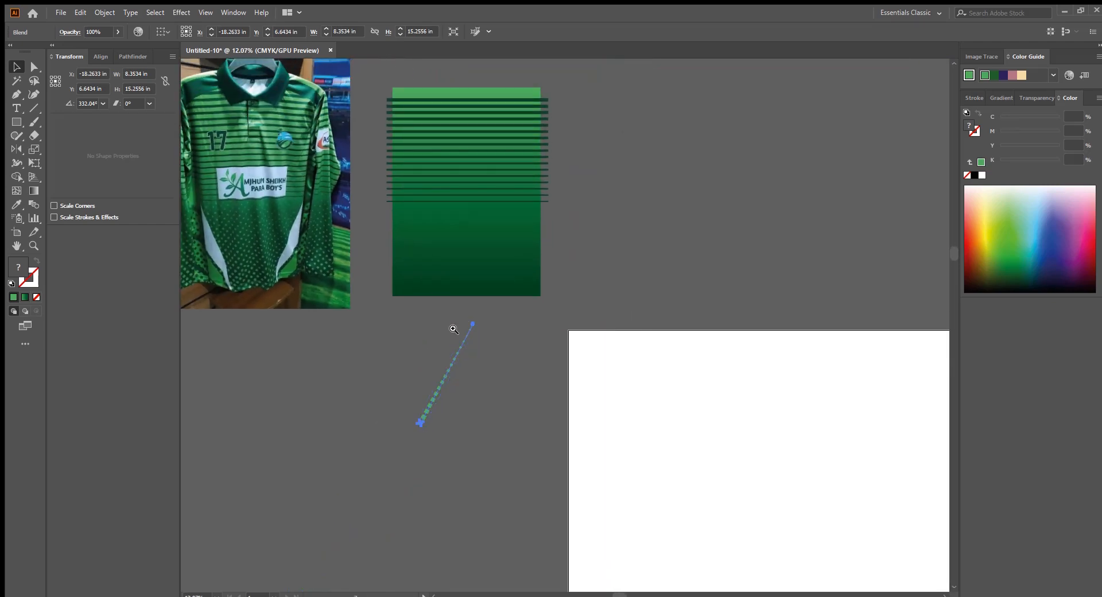
Step: Duplicate the steeper-tilted column into a level row with wider spacing and place the row over the gradient panel's lower part
{"action": "left_click_drag", "start_coordinate": [453, 329], "coordinate": [564, 347]}
{"action": "left_click_drag", "start_coordinate": [594, 359], "coordinate": [396, 335]}
{"action": "left_click_drag", "start_coordinate": [607, 394], "coordinate": [735, 384]}
{"action": "left_click_drag", "start_coordinate": [315, 411], "coordinate": [312, 416]}
{"action": "left_click_drag", "start_coordinate": [653, 401], "coordinate": [574, 331]}
{"action": "left_click_drag", "start_coordinate": [509, 302], "coordinate": [610, 366]}
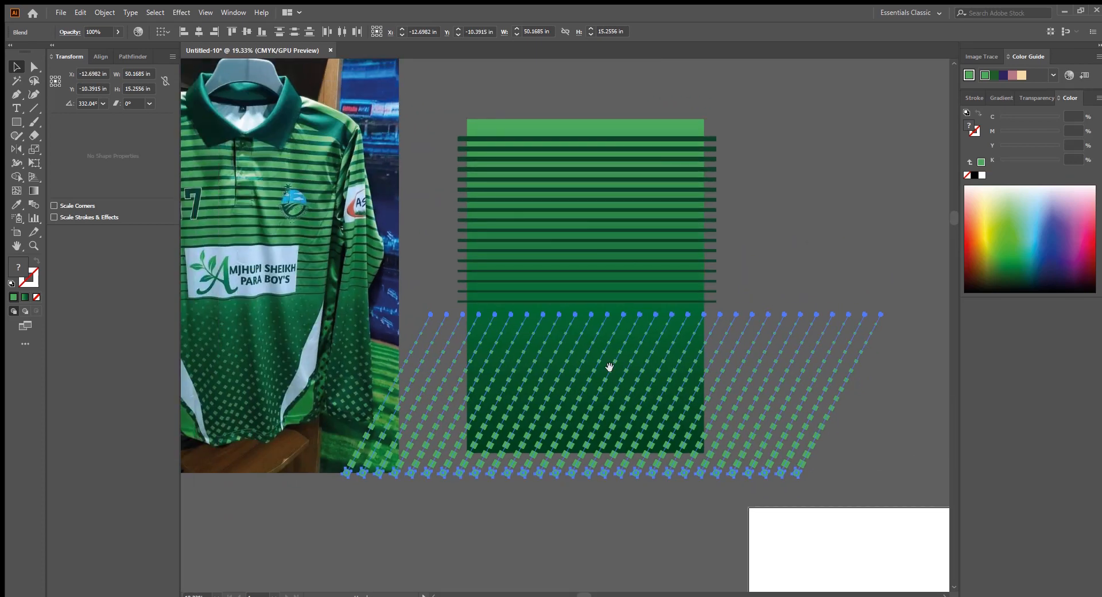
{"action": "left_click_drag", "start_coordinate": [573, 320], "coordinate": [567, 356]}
{"action": "left_click_drag", "start_coordinate": [567, 357], "coordinate": [585, 366]}
{"action": "mouse_move", "coordinate": [631, 411]}
{"action": "left_mouse_down"}
{"action": "mouse_move", "coordinate": [654, 406]}
{"action": "mouse_move", "coordinate": [645, 412]}
{"action": "left_mouse_up"}
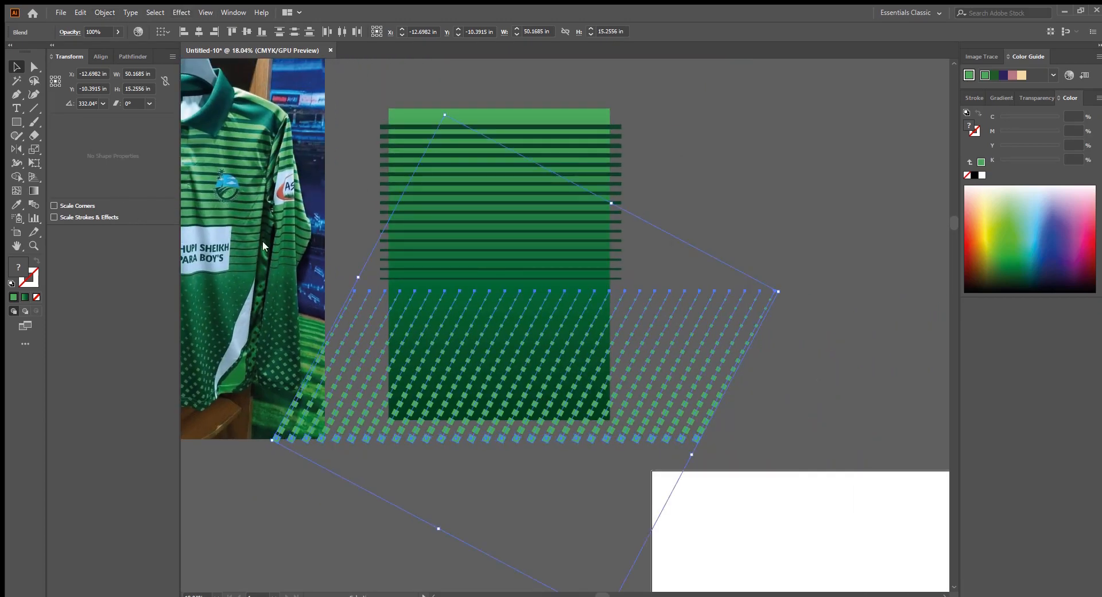
Step: Expand the blended square columns into regular shapes and deselect them
{"action": "key", "text": "alt+o"}
{"action": "key", "text": "b"}
{"action": "key", "text": "e"}
{"action": "left_click_drag", "start_coordinate": [553, 381], "coordinate": [694, 420]}
{"action": "left_click", "coordinate": [780, 290]}
{"action": "scroll", "coordinate": [590, 376], "scroll_direction": "up", "scroll_amount": 3}
{"action": "left_click_drag", "start_coordinate": [508, 369], "coordinate": [566, 378]}
{"action": "scroll", "coordinate": [566, 380], "scroll_direction": "down", "scroll_amount": 2}
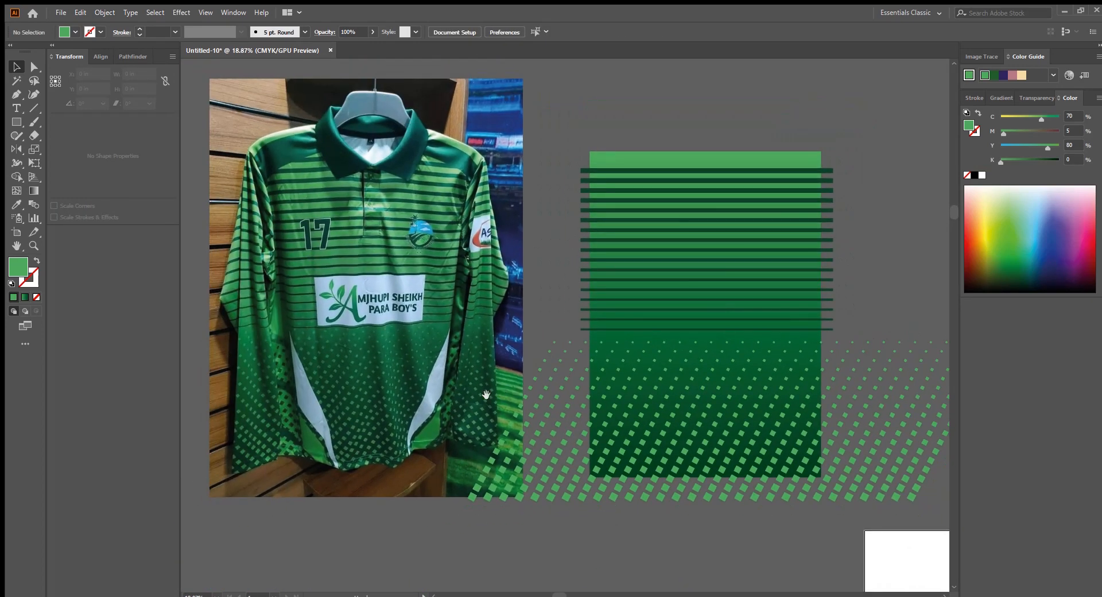
Step: Delete the whole diamond pattern from the lower part of the gradient panel
{"action": "left_click", "coordinate": [357, 372]}
{"action": "scroll", "coordinate": [357, 372], "scroll_direction": "left", "scroll_amount": 2}
{"action": "scroll", "coordinate": [355, 372], "scroll_direction": "up", "scroll_amount": 2}
{"action": "scroll", "coordinate": [354, 372], "scroll_direction": "down", "scroll_amount": 3}
{"action": "left_click_drag", "start_coordinate": [777, 436], "coordinate": [668, 424]}
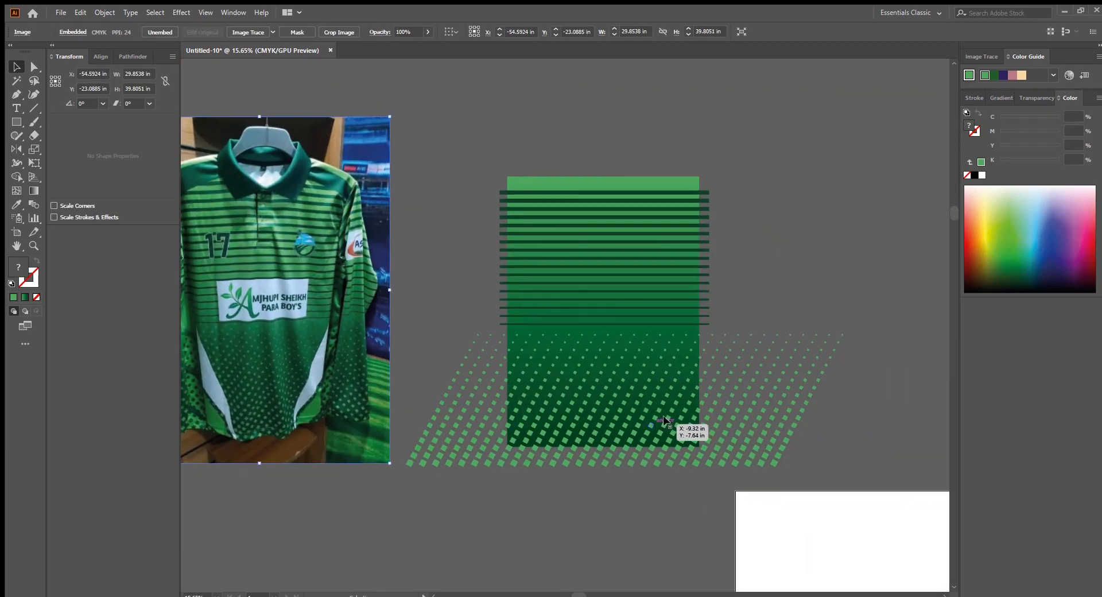
{"action": "left_click", "coordinate": [738, 411]}
{"action": "key", "text": "Delete"}
Step: Examine the diamond pattern and the white side inserts on the lower half of the jersey photo
{"action": "scroll", "coordinate": [625, 406], "scroll_direction": "left", "scroll_amount": 2}
{"action": "scroll", "coordinate": [625, 406], "scroll_direction": "up", "scroll_amount": 1}
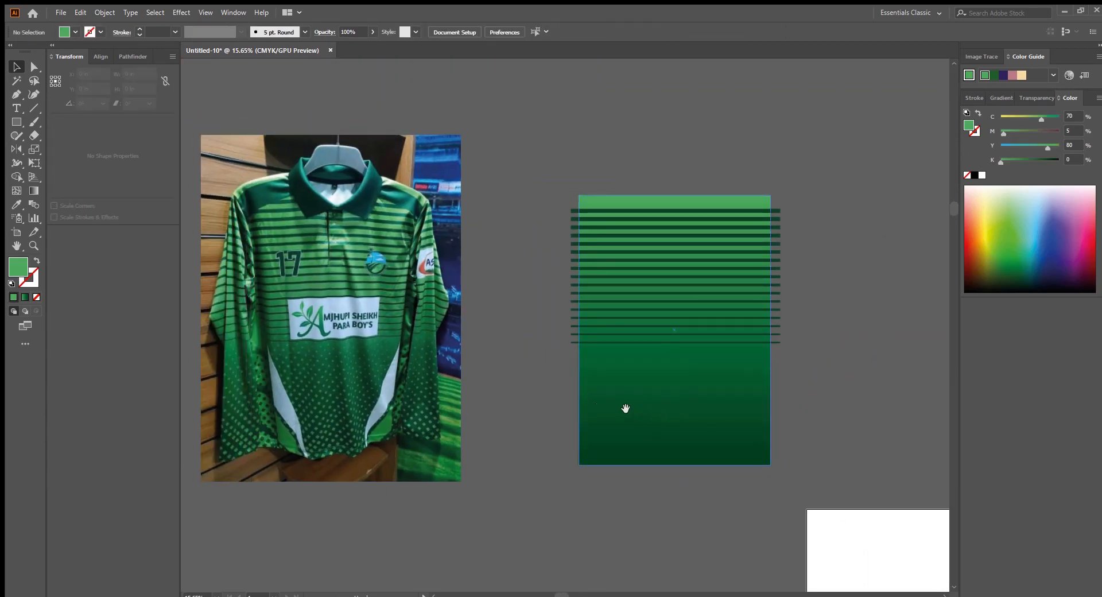
{"action": "scroll", "coordinate": [315, 357], "scroll_direction": "up", "scroll_amount": 4}
{"action": "scroll", "coordinate": [392, 419], "scroll_direction": "left", "scroll_amount": 1}
{"action": "scroll", "coordinate": [473, 430], "scroll_direction": "right", "scroll_amount": 3}
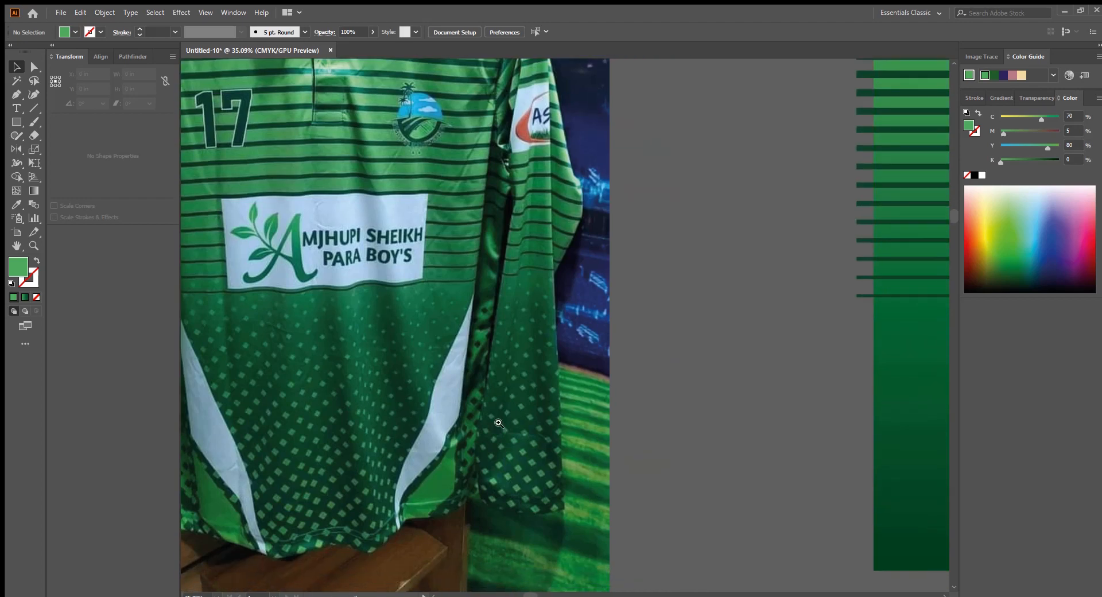
{"action": "scroll", "coordinate": [499, 437], "scroll_direction": "down", "scroll_amount": 6}
{"action": "scroll", "coordinate": [532, 430], "scroll_direction": "left", "scroll_amount": 3}
{"action": "scroll", "coordinate": [415, 385], "scroll_direction": "up", "scroll_amount": 1}
{"action": "left_click_drag", "start_coordinate": [415, 386], "coordinate": [451, 413]}
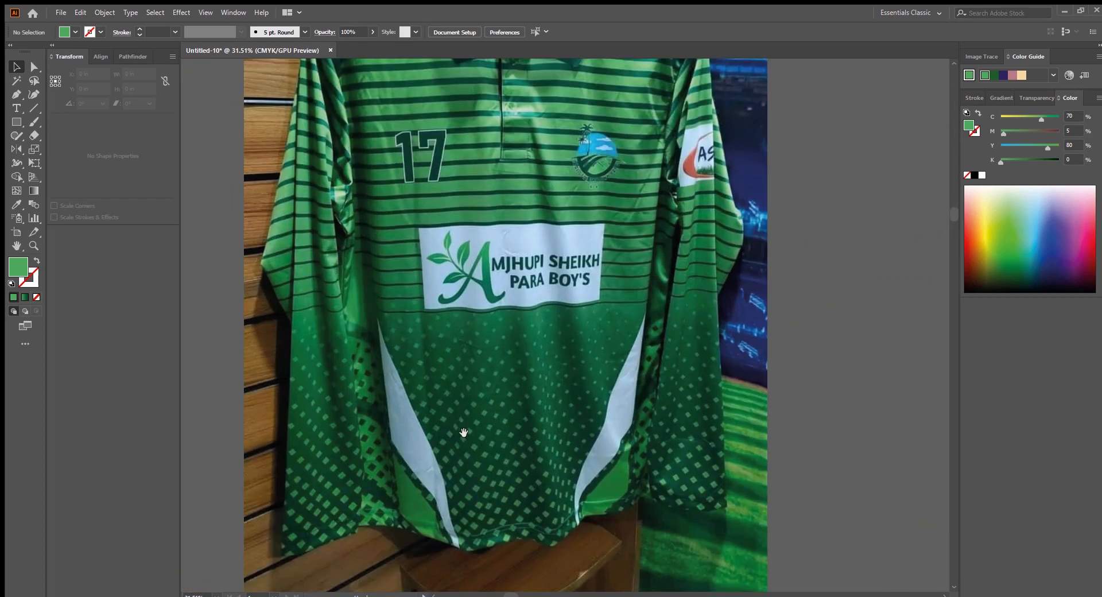
{"action": "left_click_drag", "start_coordinate": [495, 442], "coordinate": [190, 430]}
{"action": "left_click_drag", "start_coordinate": [613, 401], "coordinate": [563, 450]}
{"action": "left_click_drag", "start_coordinate": [504, 413], "coordinate": [497, 432]}
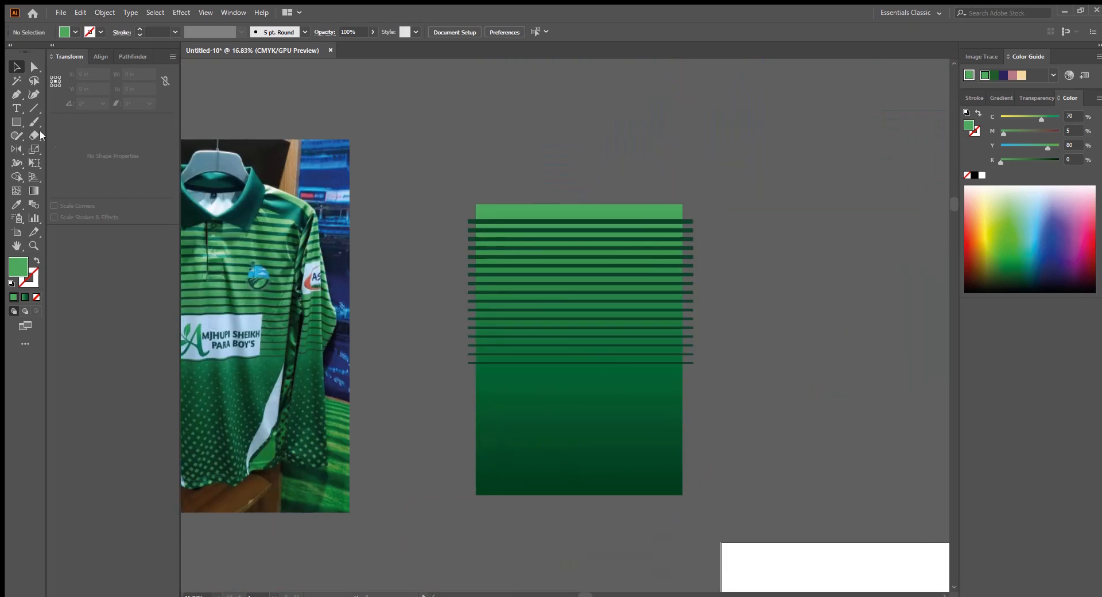
Step: Draw a closed, slanted four-point green sliver with the Pen tool, from below the stripes past the panel's bottom edge
{"action": "left_click", "coordinate": [15, 94]}
{"action": "scroll", "coordinate": [595, 492], "scroll_direction": "up", "scroll_amount": 4}
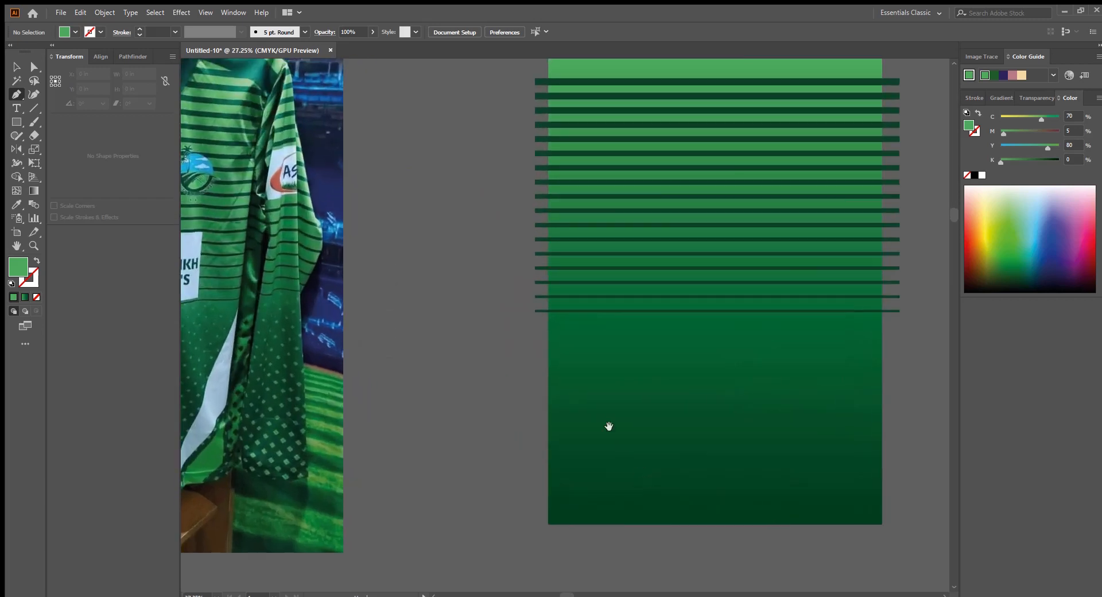
{"action": "left_click", "coordinate": [600, 348]}
{"action": "scroll", "coordinate": [631, 431], "scroll_direction": "down", "scroll_amount": 3}
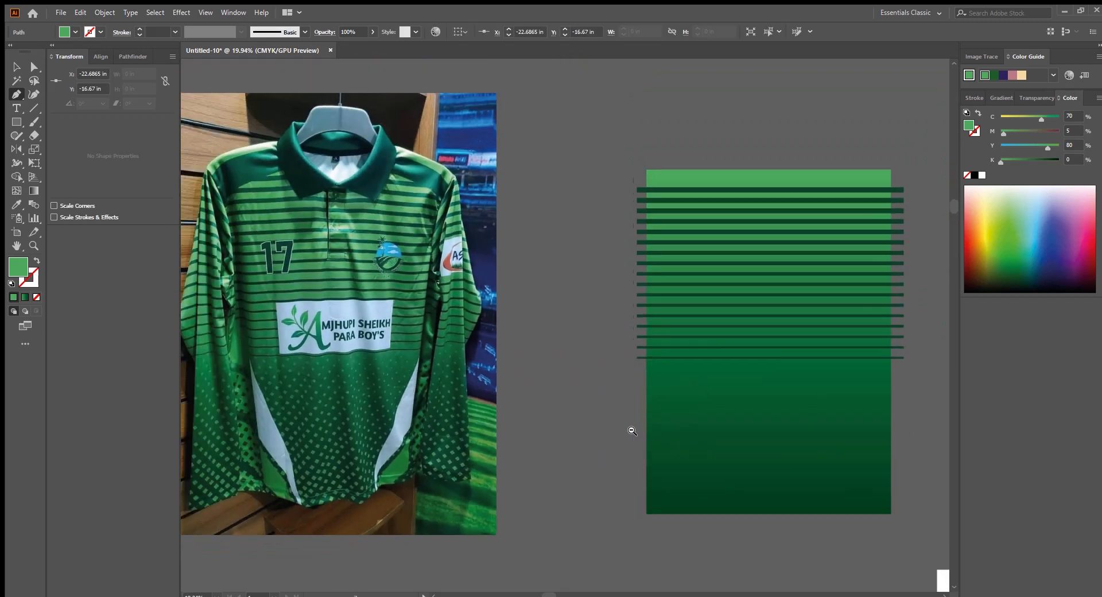
{"action": "left_click_drag", "start_coordinate": [670, 452], "coordinate": [635, 454]}
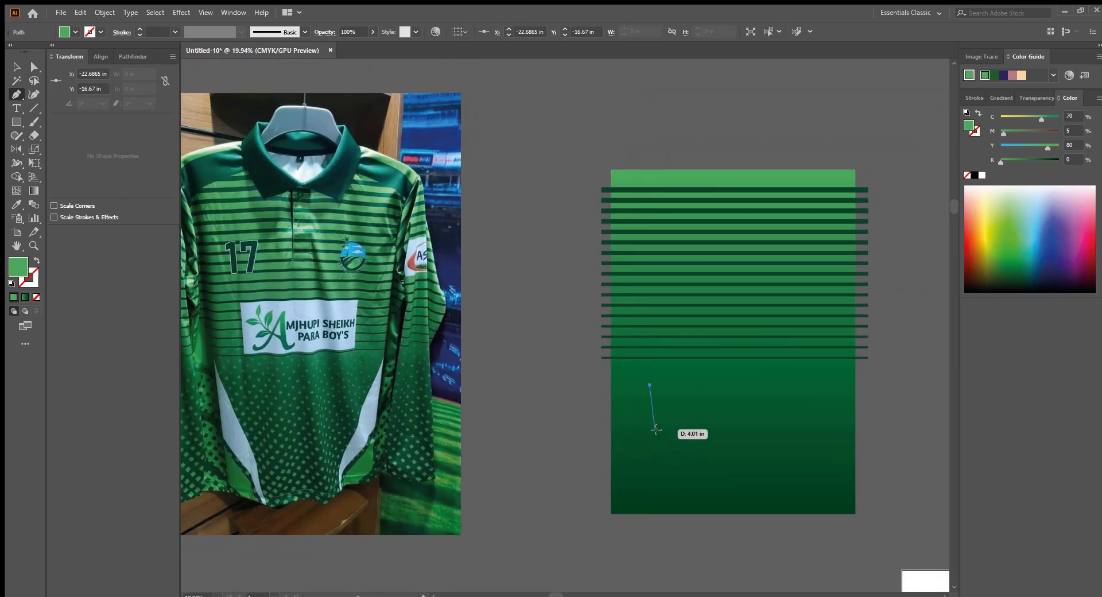
{"action": "left_click", "coordinate": [654, 432]}
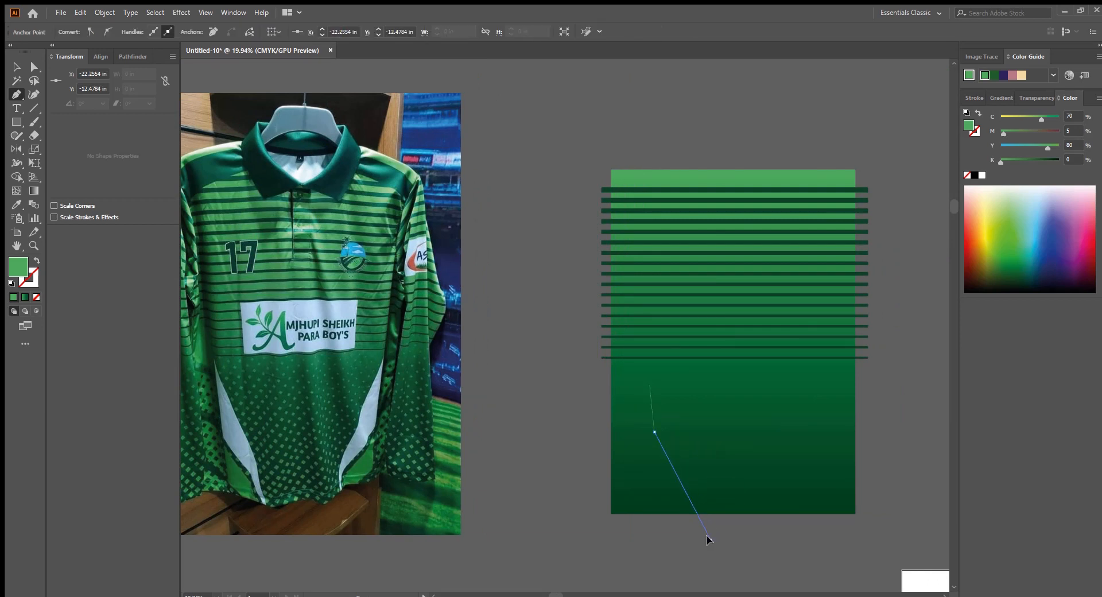
{"action": "left_click", "coordinate": [710, 538]}
{"action": "left_click", "coordinate": [725, 537]}
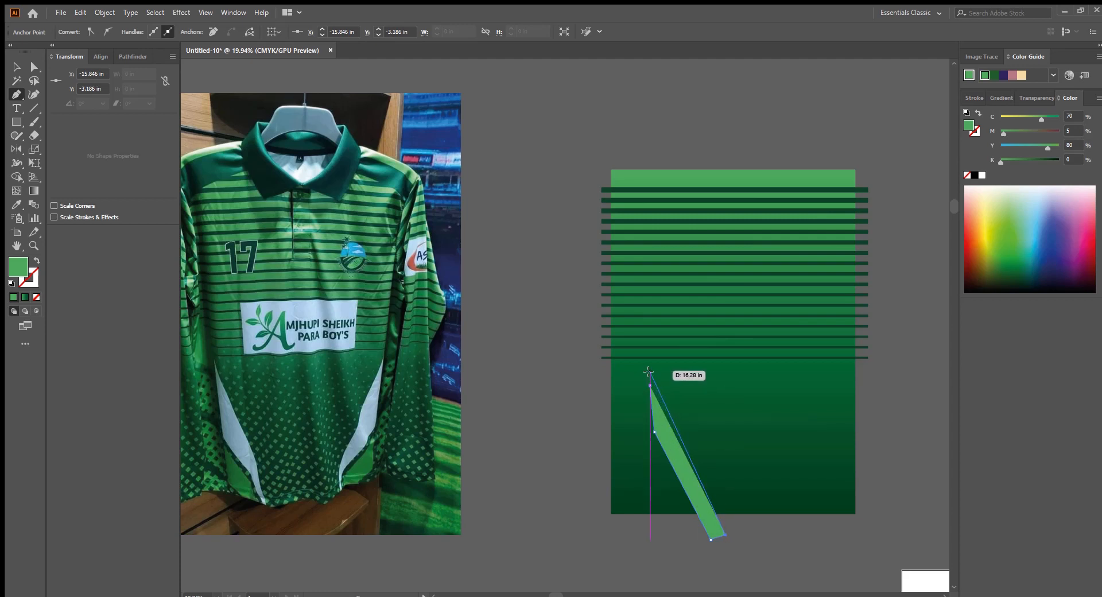
{"action": "left_click", "coordinate": [649, 371]}
{"action": "left_click_drag", "start_coordinate": [658, 411], "coordinate": [654, 442]}
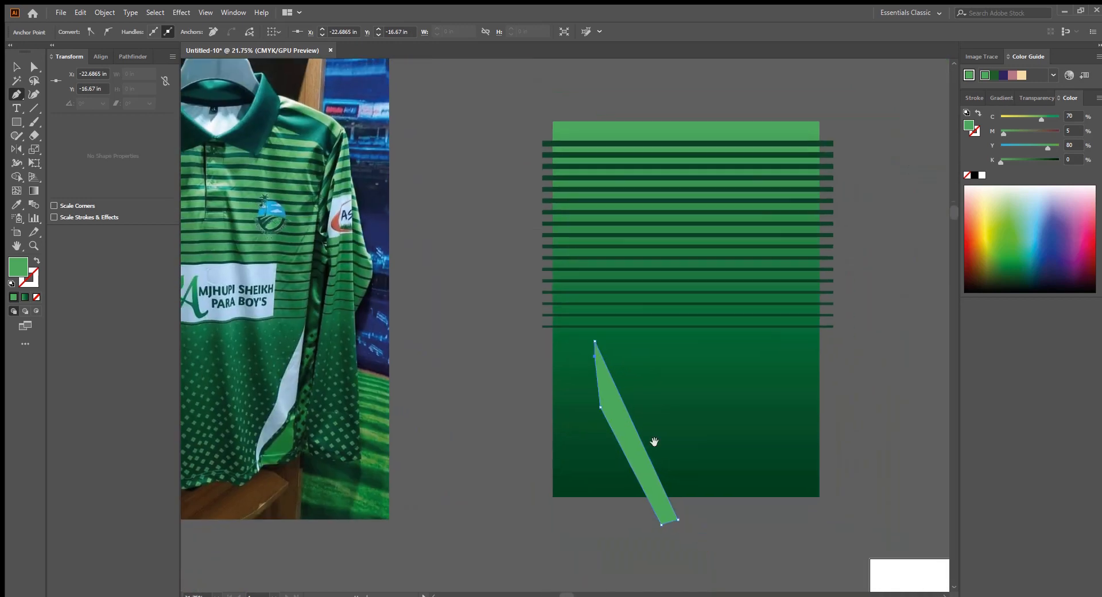
{"action": "scroll", "coordinate": [643, 445], "scroll_direction": "down", "scroll_amount": 2}
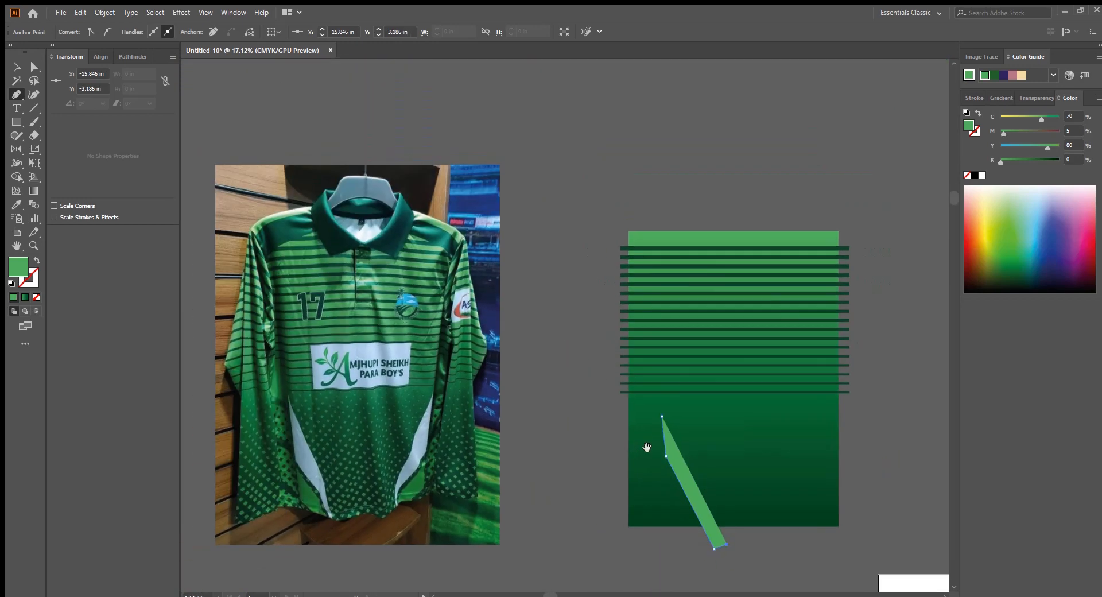
{"action": "left_click_drag", "start_coordinate": [642, 455], "coordinate": [640, 451]}
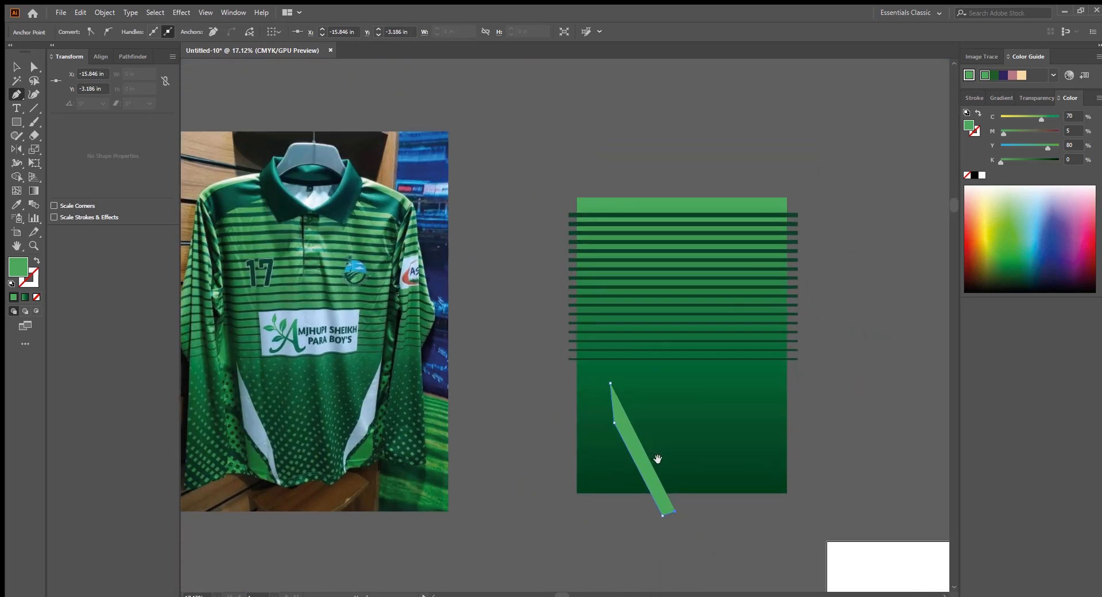
{"action": "scroll", "coordinate": [639, 444], "scroll_direction": "up", "scroll_amount": 2}
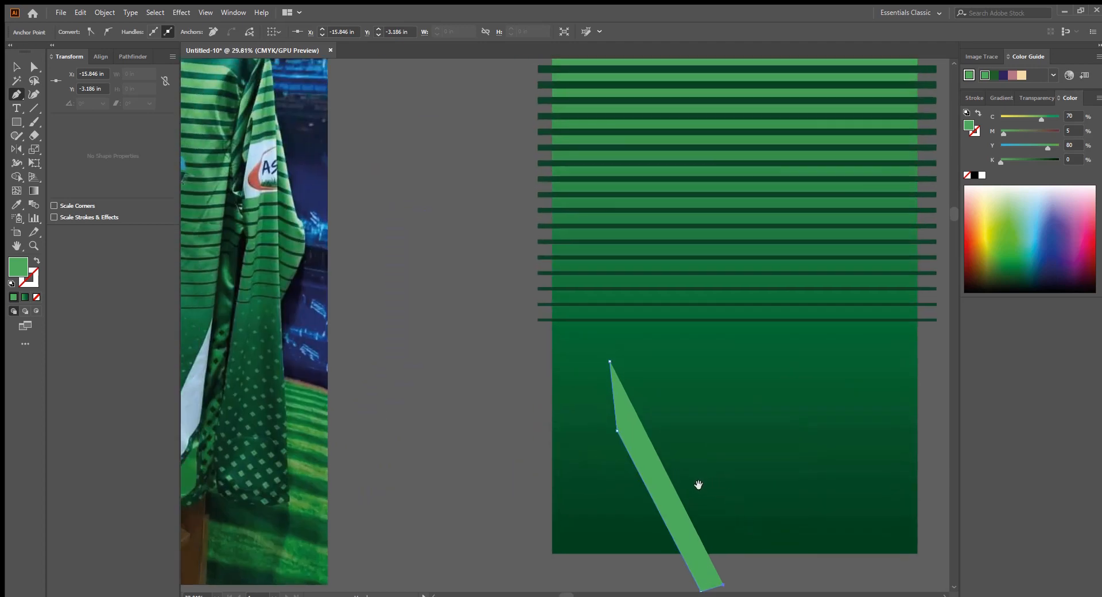
Step: Stretch the green sliver downwards and widen its lower end by moving the lower-right corner outwards to about X -14.79 in, Y -2.05 in
{"action": "left_click", "coordinate": [16, 66]}
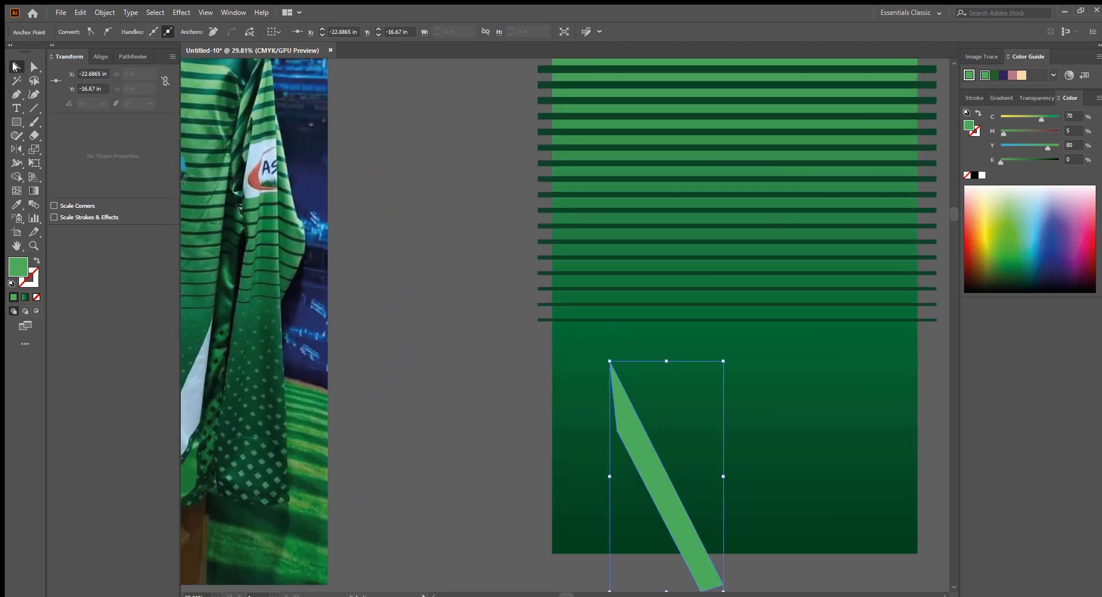
{"action": "scroll", "coordinate": [591, 433], "scroll_direction": "down", "scroll_amount": 2}
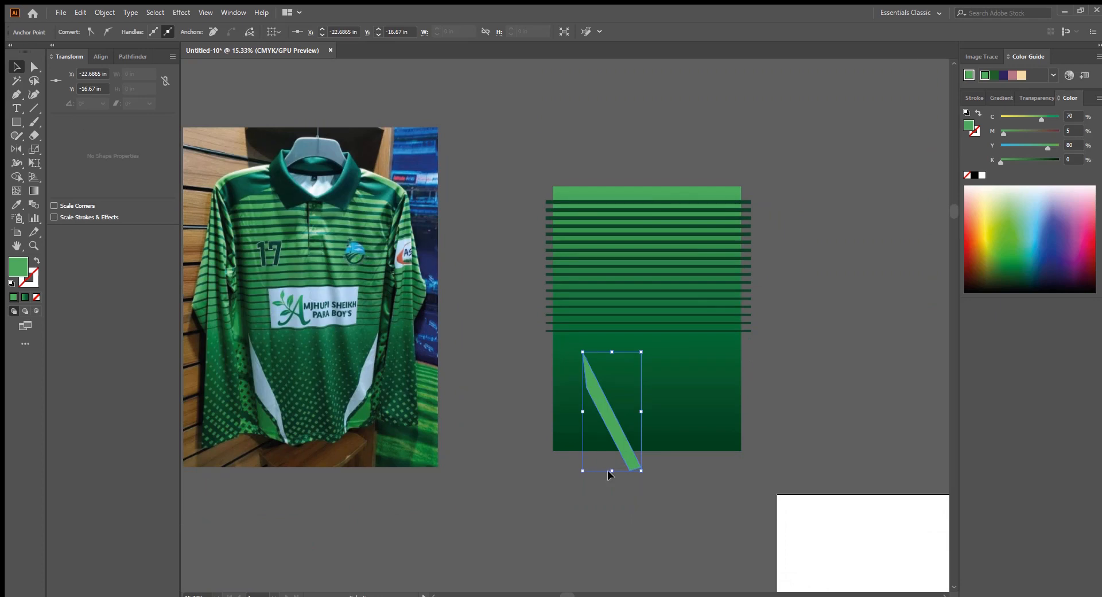
{"action": "left_click_drag", "start_coordinate": [612, 482], "coordinate": [610, 488]}
{"action": "left_click_drag", "start_coordinate": [597, 375], "coordinate": [715, 508]}
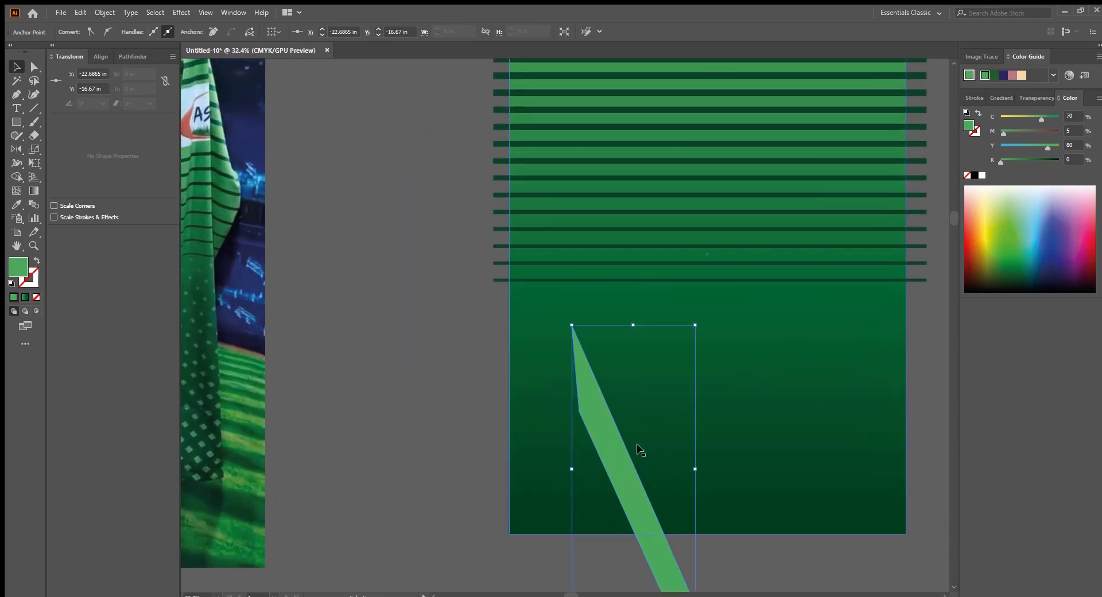
{"action": "left_click_drag", "start_coordinate": [637, 450], "coordinate": [489, 325]}
{"action": "left_click_drag", "start_coordinate": [541, 478], "coordinate": [562, 463]}
{"action": "scroll", "coordinate": [499, 320], "scroll_direction": "up", "scroll_amount": 3}
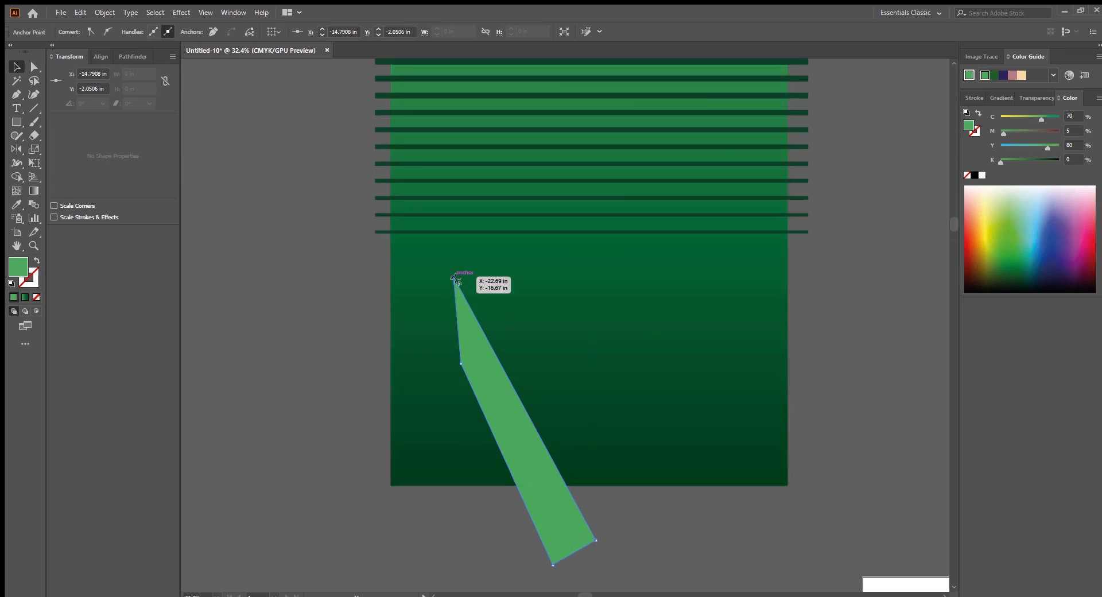
Step: Raise the green sliver's top point to about X -22.52 in, Y -17.64 in and fill the sliver white
{"action": "left_click_drag", "start_coordinate": [455, 279], "coordinate": [455, 260]}
{"action": "scroll", "coordinate": [510, 347], "scroll_direction": "down", "scroll_amount": 3}
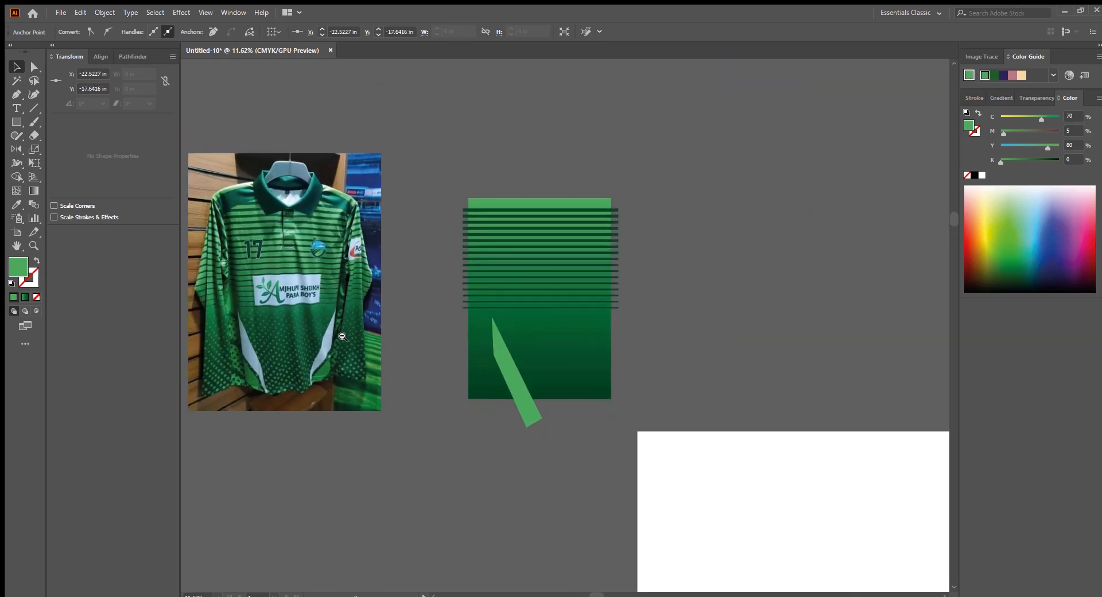
{"action": "left_click_drag", "start_coordinate": [342, 337], "coordinate": [465, 341]}
{"action": "left_click", "coordinate": [981, 175]}
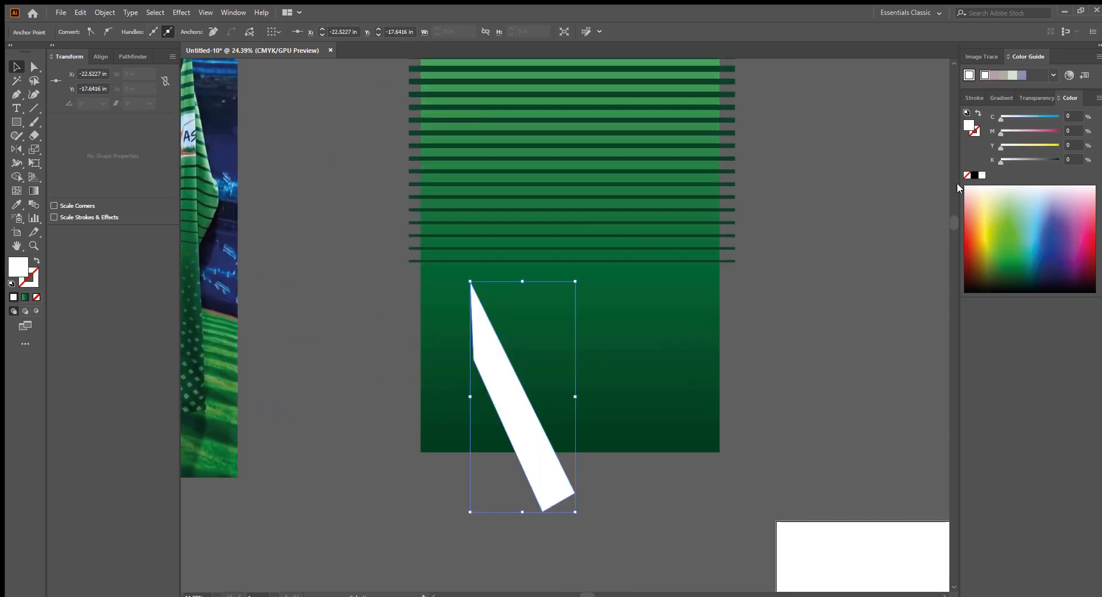
{"action": "left_click", "coordinate": [791, 306]}
Step: Duplicate the white sliver straight below the original, rotate the copy by about 3.5° and nudge it slightly inwards
{"action": "left_click_drag", "start_coordinate": [724, 397], "coordinate": [699, 478]}
{"action": "left_click", "coordinate": [652, 482]}
{"action": "scroll", "coordinate": [723, 508], "scroll_direction": "up", "scroll_amount": 3}
{"action": "left_click_drag", "start_coordinate": [591, 385], "coordinate": [585, 487]}
{"action": "scroll", "coordinate": [636, 535], "scroll_direction": "up", "scroll_amount": 2}
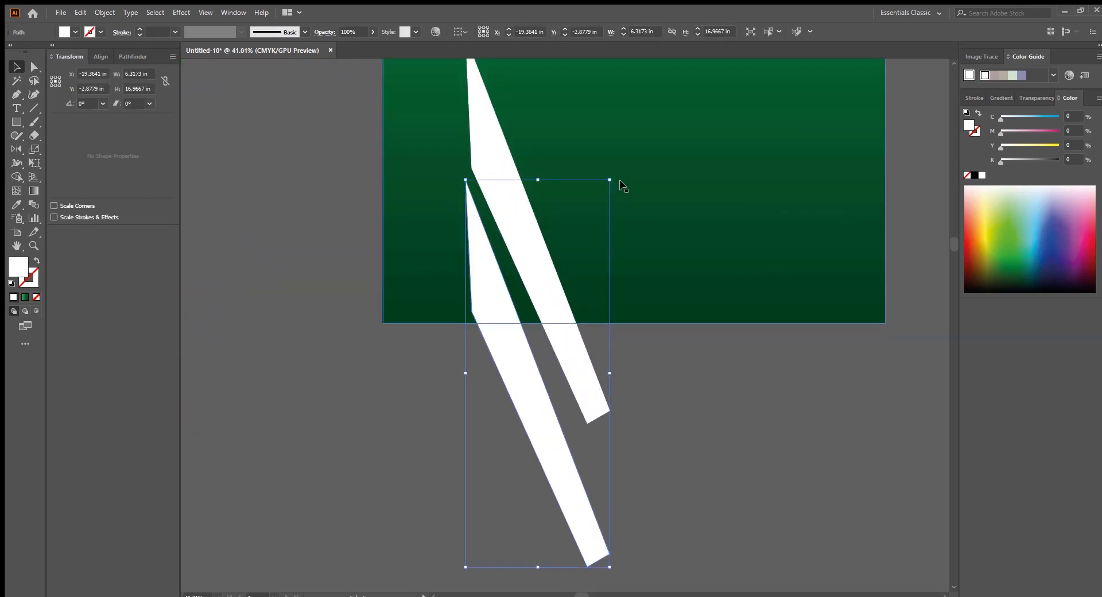
{"action": "mouse_move", "coordinate": [614, 176]}
{"action": "left_mouse_down"}
{"action": "mouse_move", "coordinate": [587, 163]}
{"action": "mouse_move", "coordinate": [598, 172]}
{"action": "left_mouse_up"}
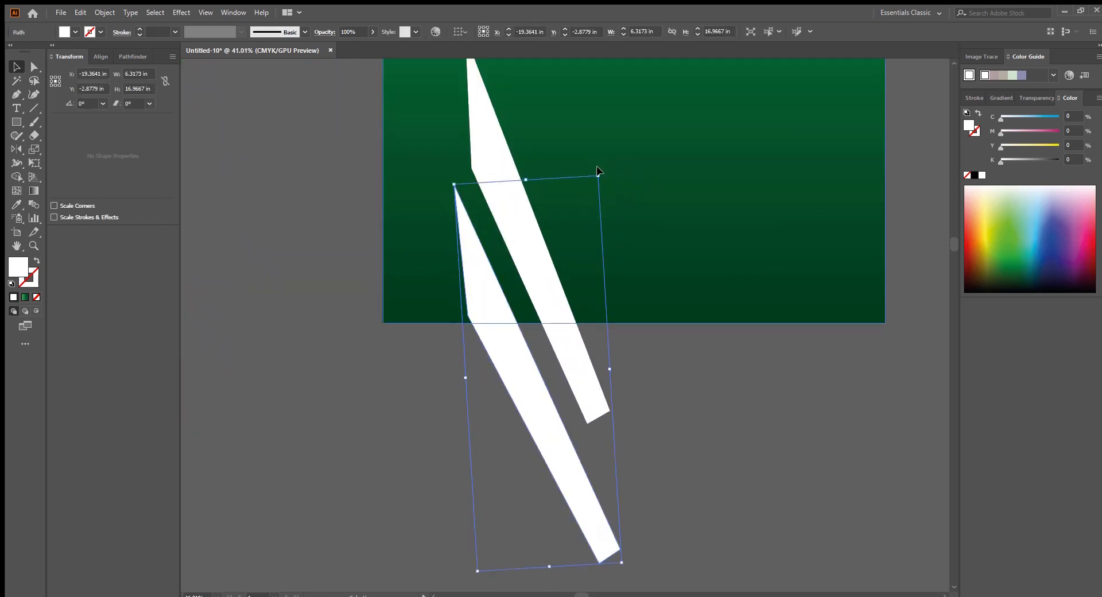
{"action": "left_click_drag", "start_coordinate": [522, 376], "coordinate": [532, 375]}
Step: Fill the lower sliver copy with solid light green (C 70, M 5, Y 80, K 0) sampled from the gradient panel
{"action": "scroll", "coordinate": [531, 375], "scroll_direction": "down", "scroll_amount": 3}
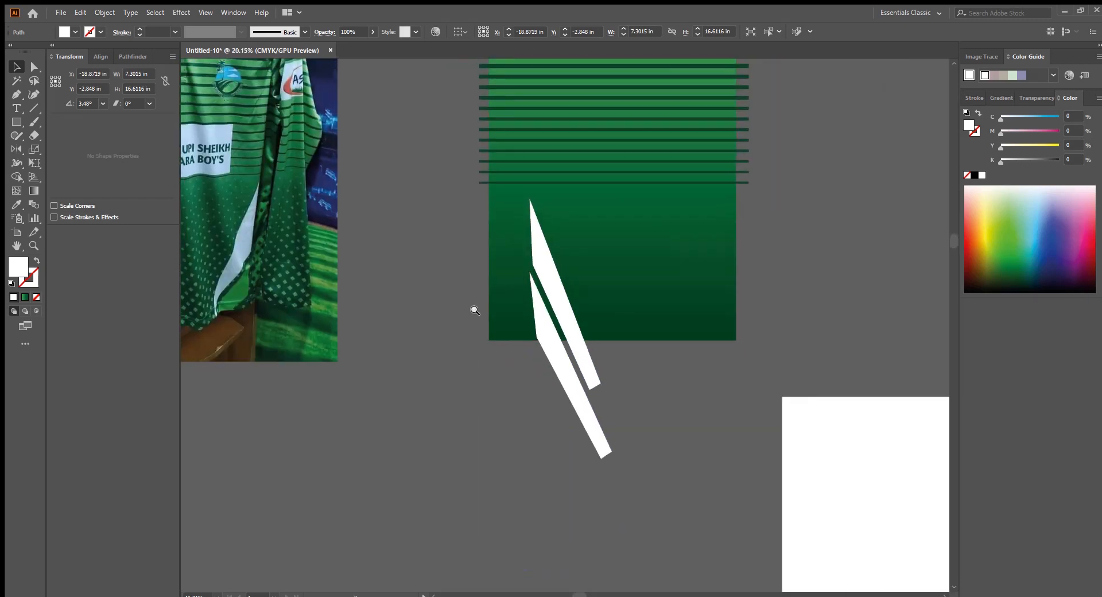
{"action": "left_click_drag", "start_coordinate": [571, 340], "coordinate": [602, 378]}
{"action": "scroll", "coordinate": [618, 376], "scroll_direction": "down", "scroll_amount": 2}
{"action": "left_click_drag", "start_coordinate": [627, 297], "coordinate": [648, 331]}
{"action": "scroll", "coordinate": [635, 304], "scroll_direction": "up", "scroll_amount": 2}
{"action": "scroll", "coordinate": [648, 331], "scroll_direction": "down", "scroll_amount": 3}
{"action": "scroll", "coordinate": [652, 335], "scroll_direction": "up", "scroll_amount": 3}
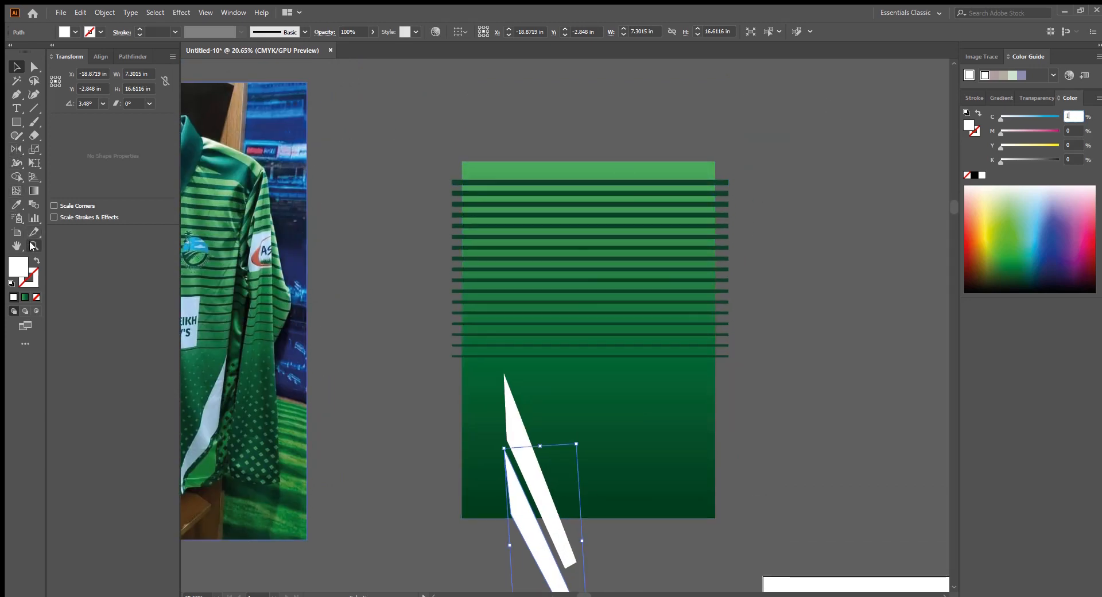
{"action": "left_click", "coordinate": [14, 206]}
{"action": "left_click", "coordinate": [541, 167]}
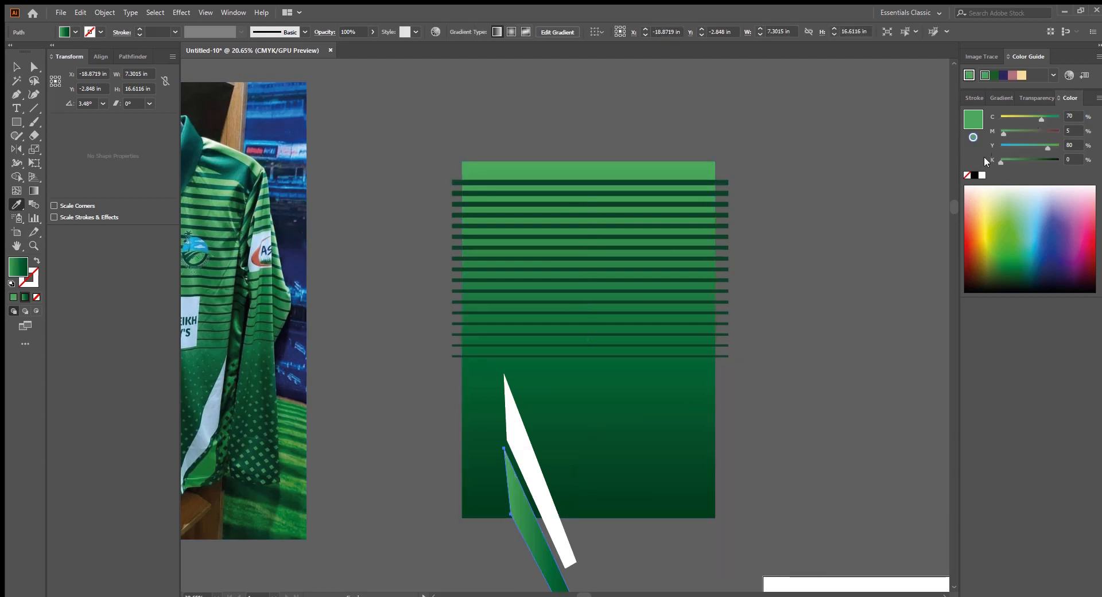
{"action": "left_click", "coordinate": [968, 175]}
{"action": "left_click", "coordinate": [980, 162]}
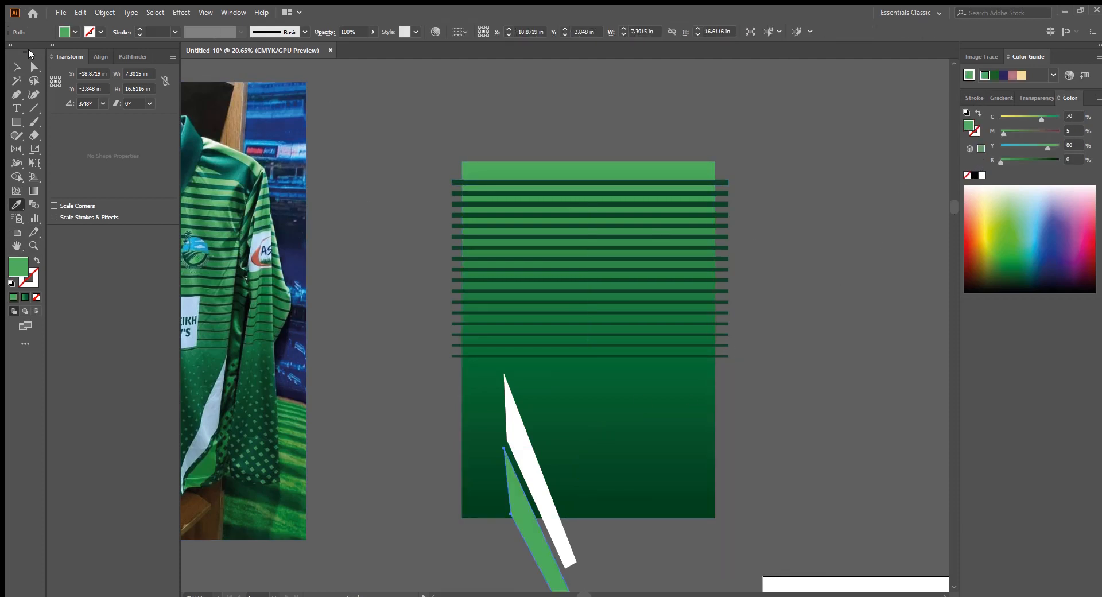
{"action": "left_click", "coordinate": [329, 101]}
Step: Group the white and green slivers, copy the group to the panel's right half and mirror the copy left to right
{"action": "scroll", "coordinate": [490, 251], "scroll_direction": "down", "scroll_amount": 3}
{"action": "scroll", "coordinate": [568, 417], "scroll_direction": "up", "scroll_amount": 3}
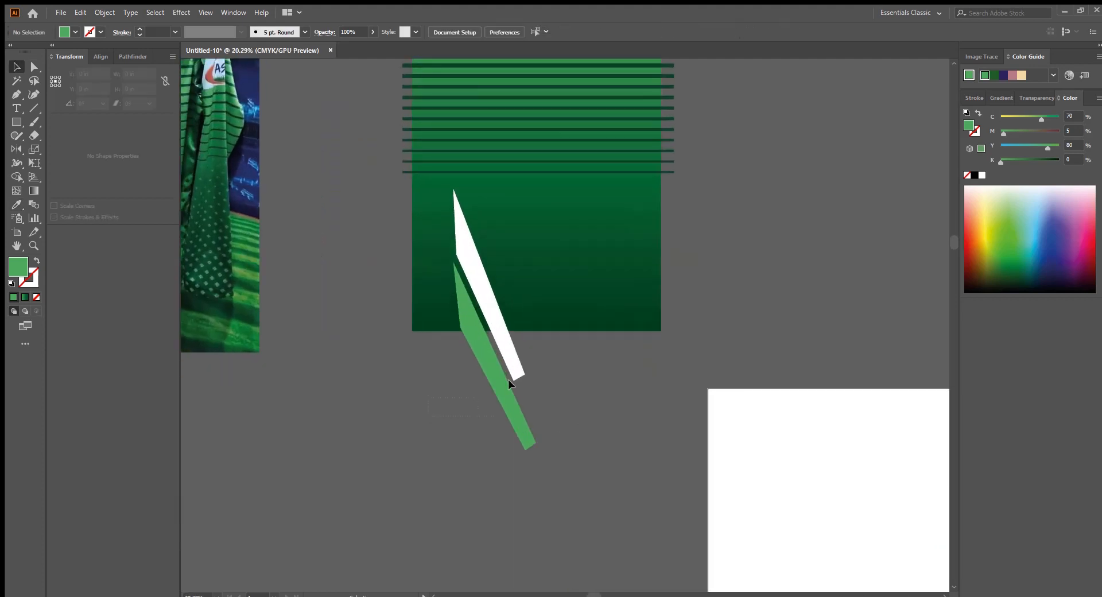
{"action": "left_click_drag", "start_coordinate": [569, 349], "coordinate": [637, 356]}
{"action": "key", "text": "i"}
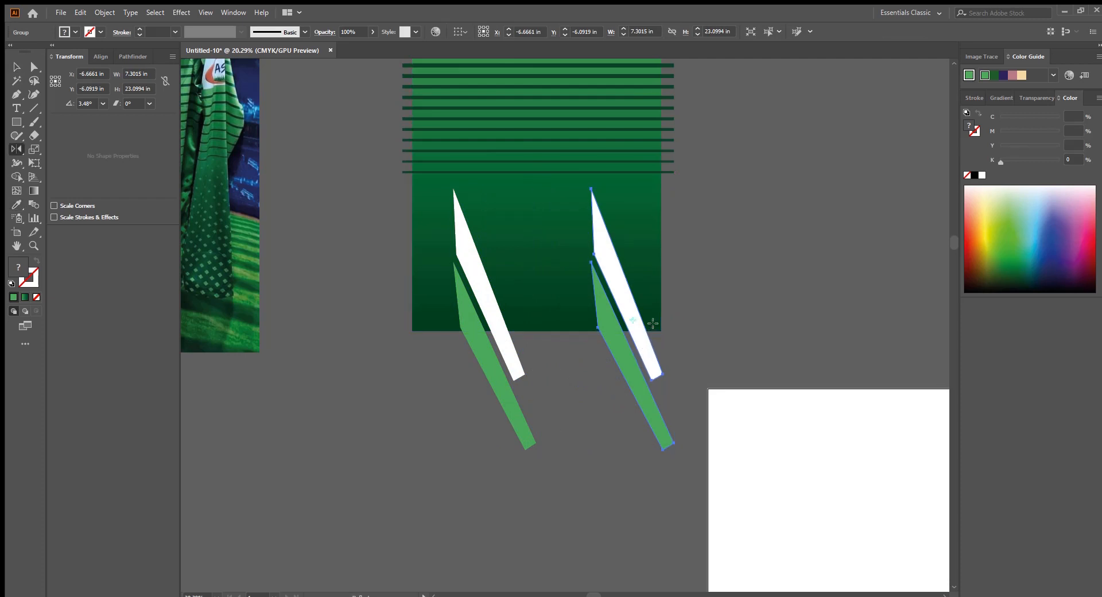
{"action": "left_click_drag", "start_coordinate": [652, 324], "coordinate": [594, 375]}
{"action": "left_click_drag", "start_coordinate": [501, 405], "coordinate": [646, 350]}
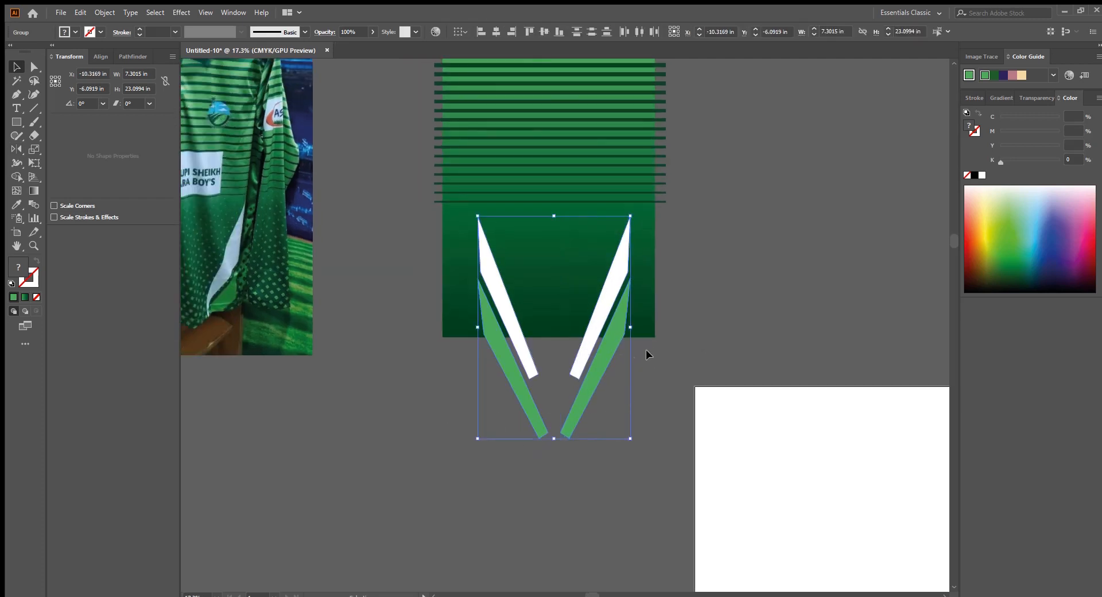
Step: Group both sliver pairs together and widen the group symmetrically to about 17.35 in
{"action": "left_click", "coordinate": [597, 450]}
{"action": "left_click_drag", "start_coordinate": [664, 415], "coordinate": [711, 455]}
{"action": "left_click_drag", "start_coordinate": [705, 434], "coordinate": [708, 370]}
{"action": "left_click", "coordinate": [670, 383]}
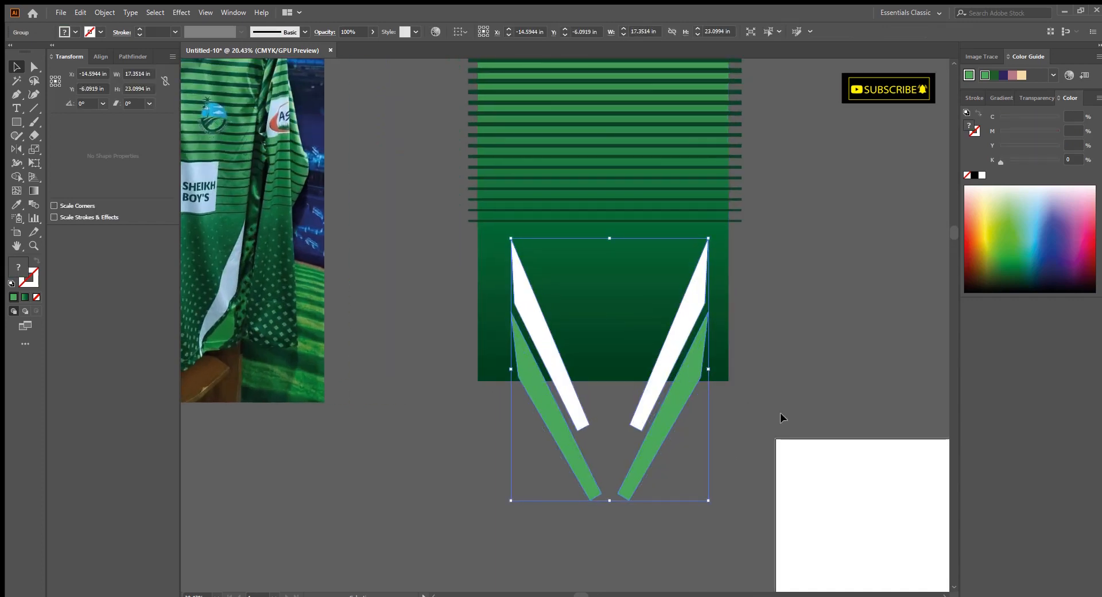
{"action": "left_click", "coordinate": [782, 418]}
Step: Compare the side inserts with the jersey photo and narrow the sliver group symmetrically to about 15.86 in wide
{"action": "left_click_drag", "start_coordinate": [408, 381], "coordinate": [580, 405]}
{"action": "left_click_drag", "start_coordinate": [441, 377], "coordinate": [534, 382]}
{"action": "left_click_drag", "start_coordinate": [339, 285], "coordinate": [455, 325]}
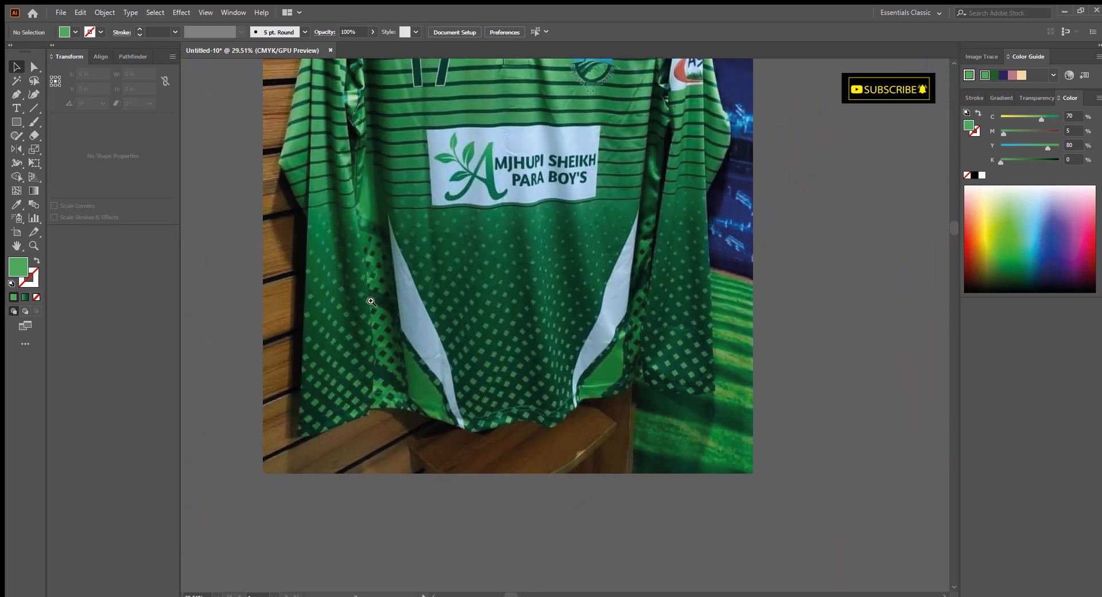
{"action": "left_click_drag", "start_coordinate": [385, 300], "coordinate": [428, 325]}
{"action": "left_click_drag", "start_coordinate": [801, 408], "coordinate": [529, 376]}
{"action": "left_click_drag", "start_coordinate": [677, 404], "coordinate": [498, 398]}
{"action": "left_click", "coordinate": [666, 419]}
{"action": "left_click_drag", "start_coordinate": [661, 420], "coordinate": [693, 428]}
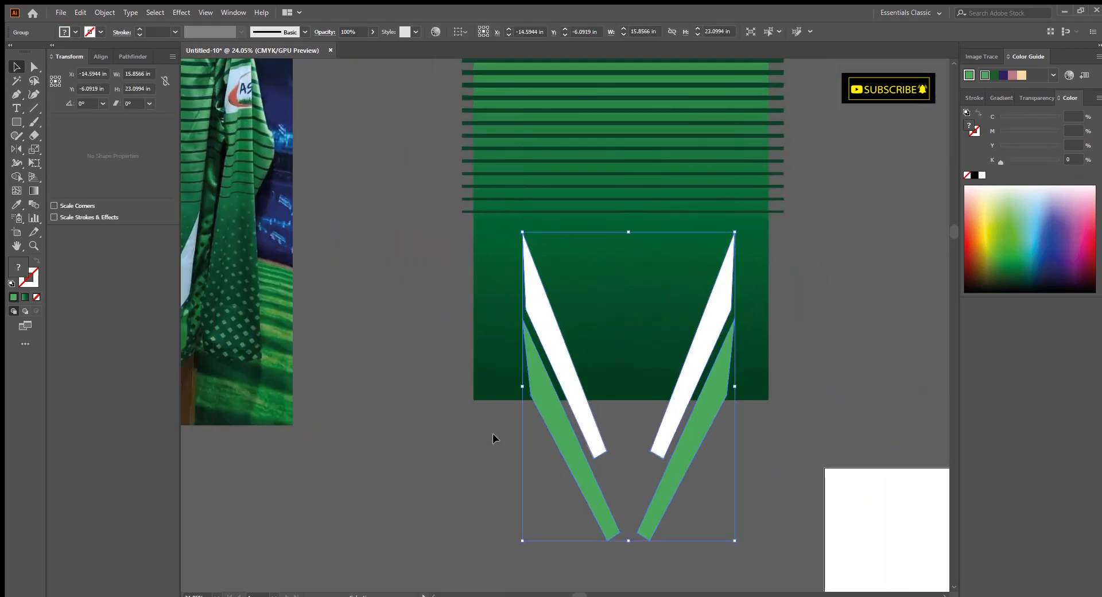
{"action": "left_click", "coordinate": [492, 432]}
{"action": "left_click_drag", "start_coordinate": [497, 417], "coordinate": [702, 454]}
{"action": "scroll", "coordinate": [701, 454], "scroll_direction": "up", "scroll_amount": 5}
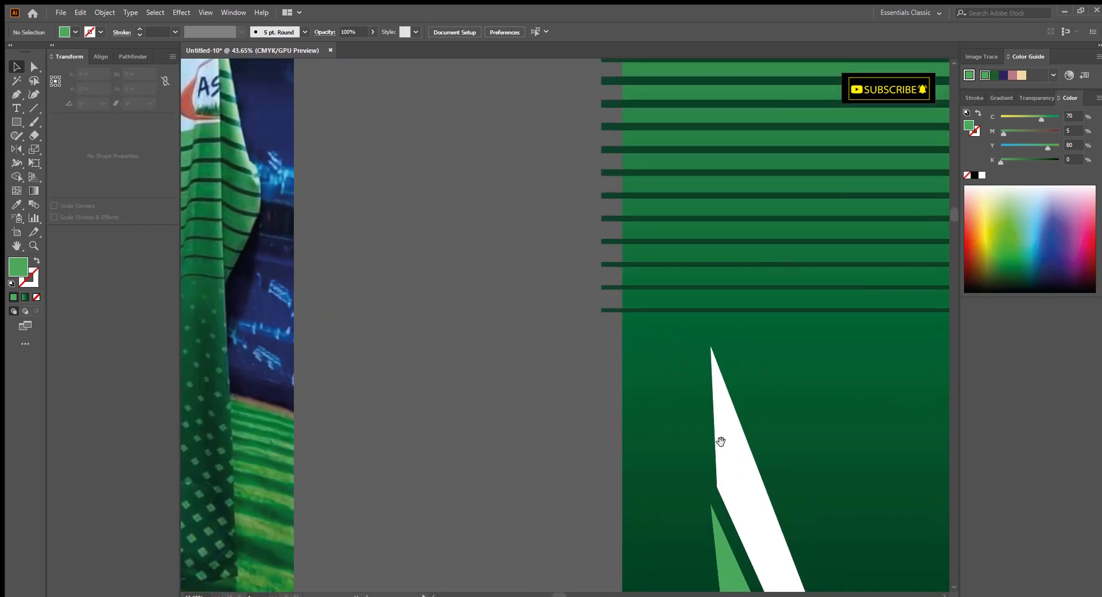
{"action": "scroll", "coordinate": [800, 460], "scroll_direction": "down", "scroll_amount": 2}
{"action": "left_click_drag", "start_coordinate": [721, 441], "coordinate": [688, 468]}
{"action": "scroll", "coordinate": [689, 469], "scroll_direction": "up", "scroll_amount": 2}
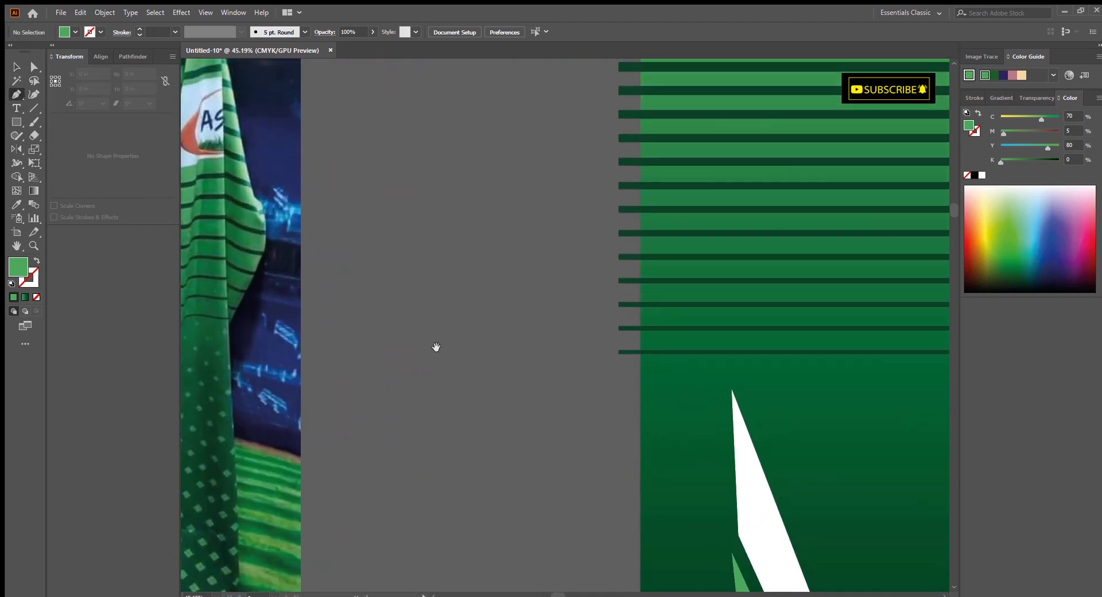
{"action": "left_click_drag", "start_coordinate": [436, 346], "coordinate": [234, 241]}
{"action": "left_click", "coordinate": [409, 268]}
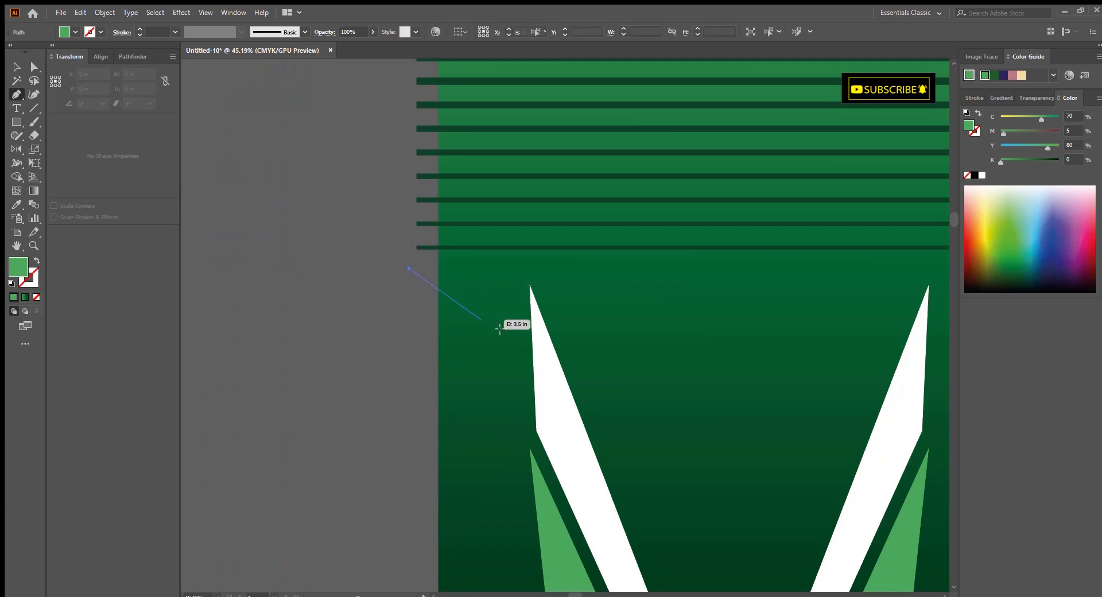
{"action": "left_click", "coordinate": [280, 204]}
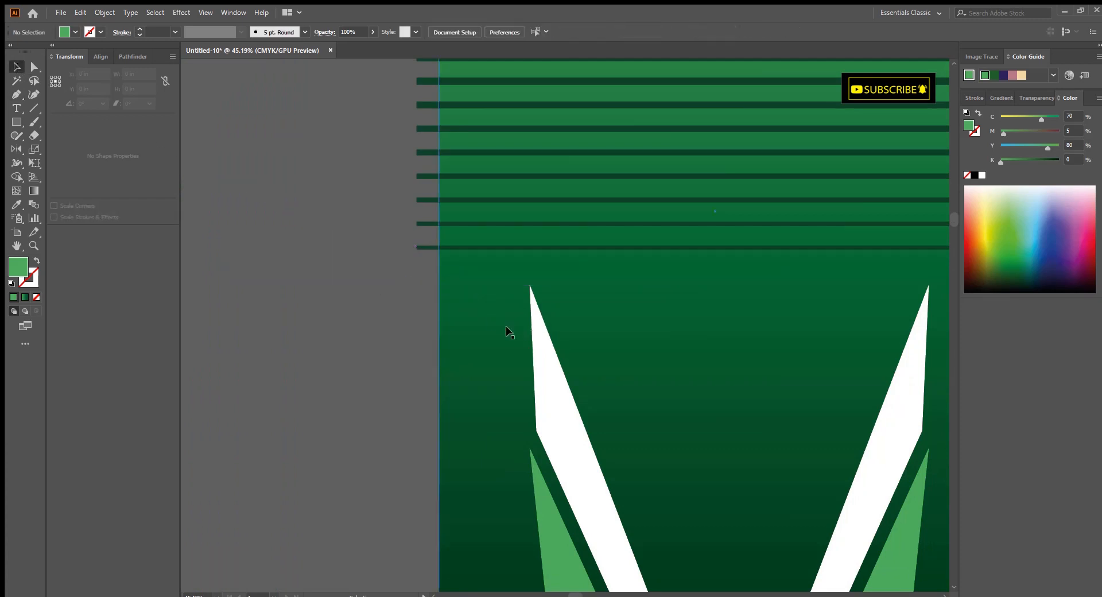
Step: Reduce the sliver group's height to about 21.81 in by lowering its upper edge
{"action": "left_click_drag", "start_coordinate": [645, 427], "coordinate": [352, 241]}
{"action": "scroll", "coordinate": [337, 322], "scroll_direction": "down", "scroll_amount": 3}
{"action": "left_click", "coordinate": [303, 317]}
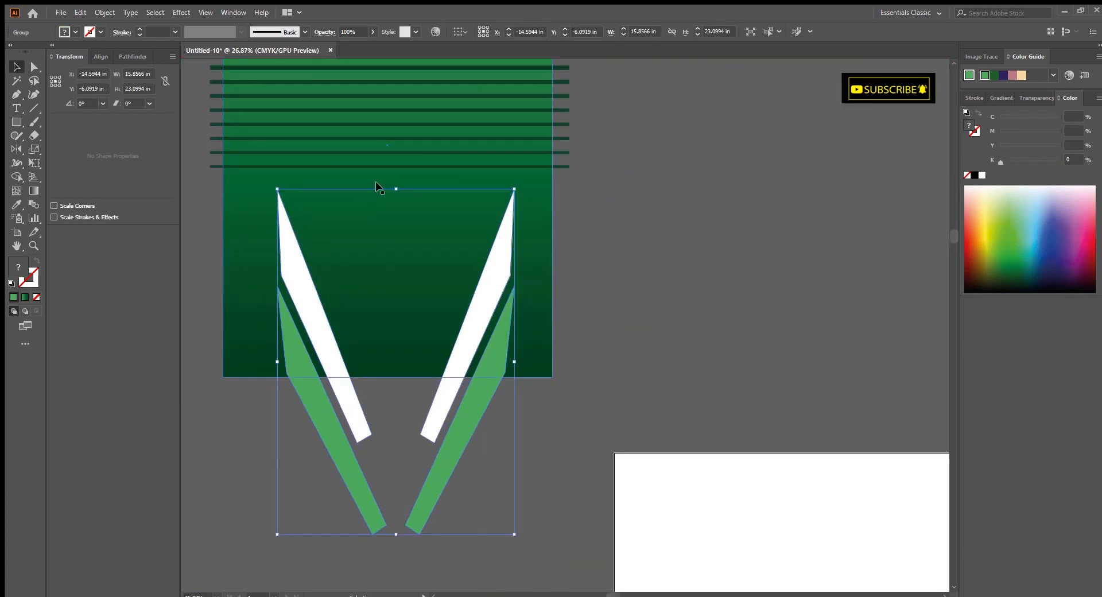
{"action": "left_click_drag", "start_coordinate": [395, 188], "coordinate": [395, 208]}
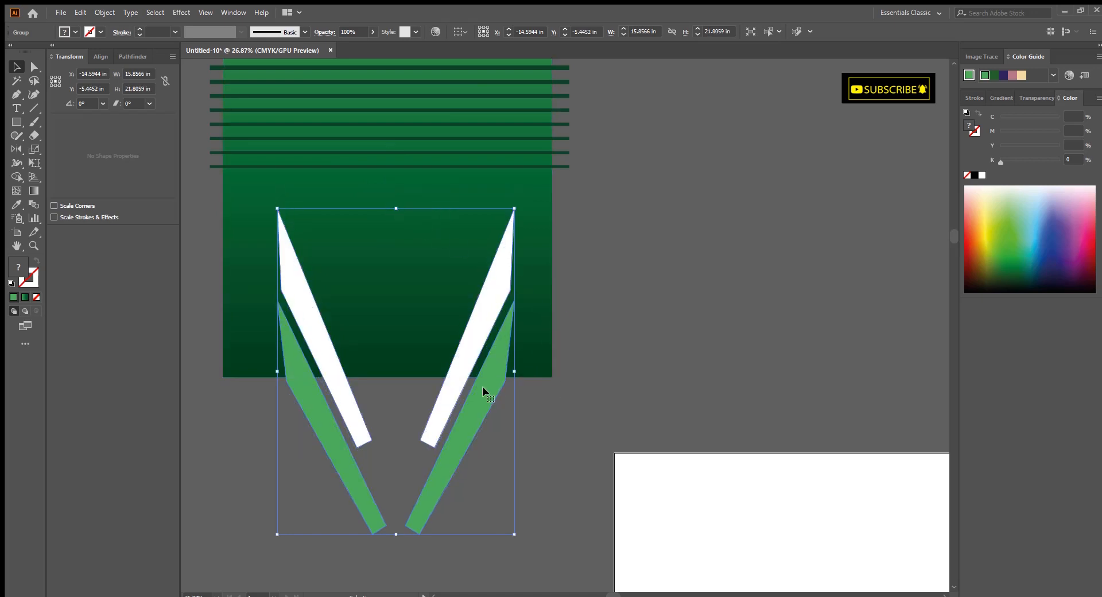
{"action": "left_click", "coordinate": [517, 407]}
Step: Draw a closed four-point green shape with the Pen tool across the panel's left edge, ending alongside the white sliver's upper section
{"action": "left_click_drag", "start_coordinate": [518, 404], "coordinate": [750, 463]}
{"action": "left_click_drag", "start_coordinate": [541, 290], "coordinate": [561, 290]}
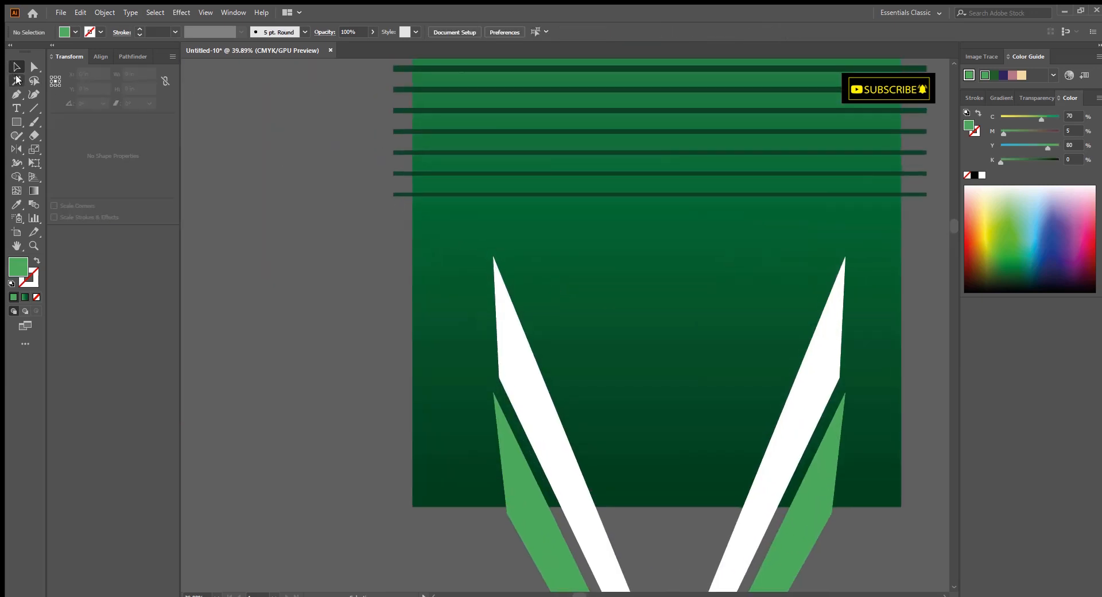
{"action": "left_click", "coordinate": [388, 214]}
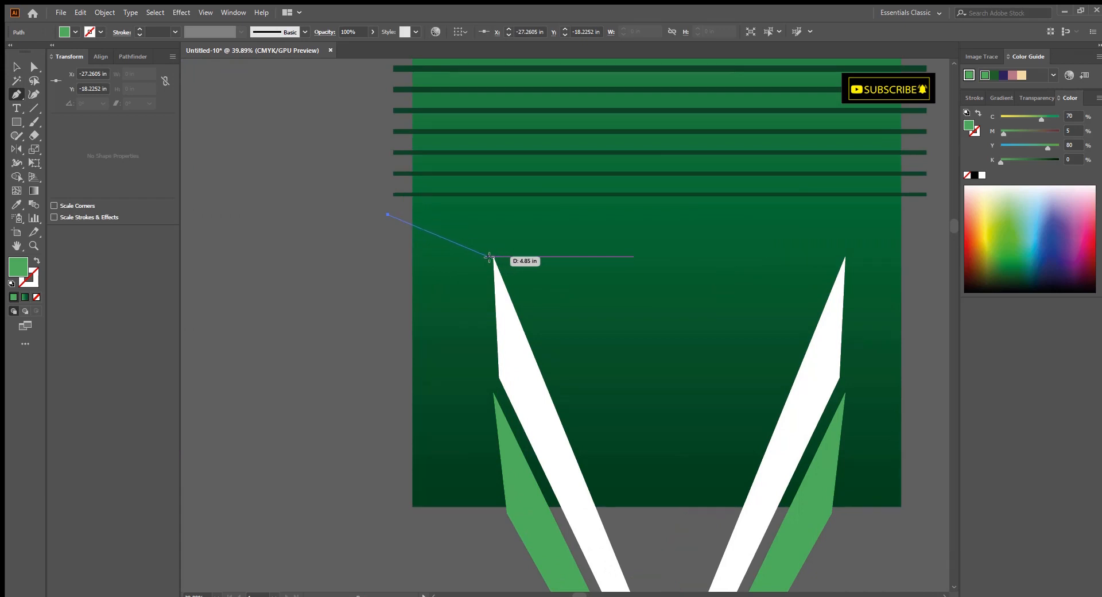
{"action": "left_click", "coordinate": [488, 256]}
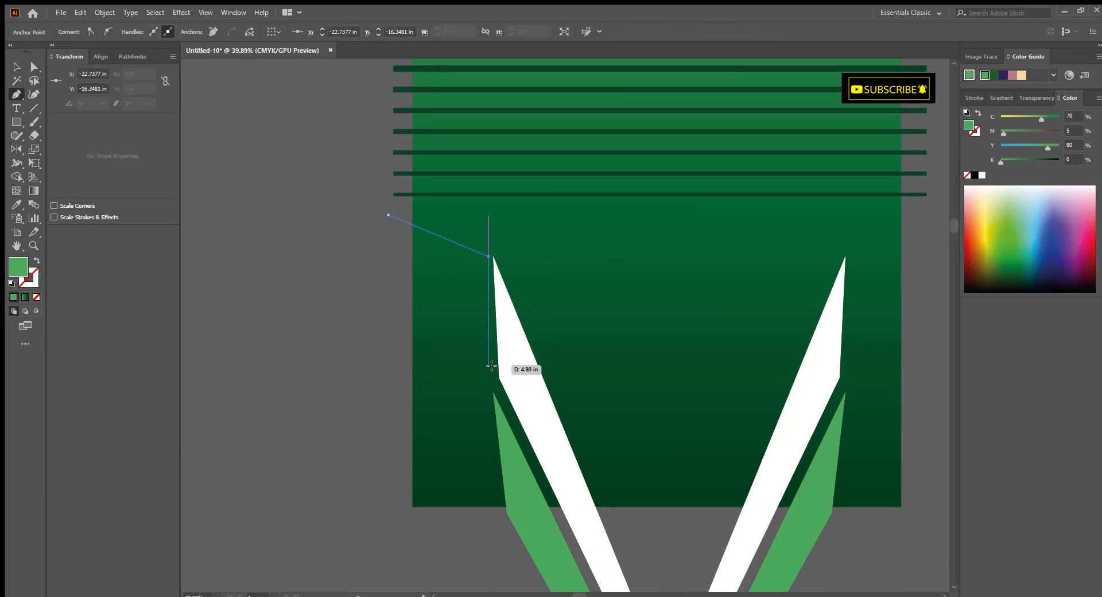
{"action": "left_click", "coordinate": [492, 376]}
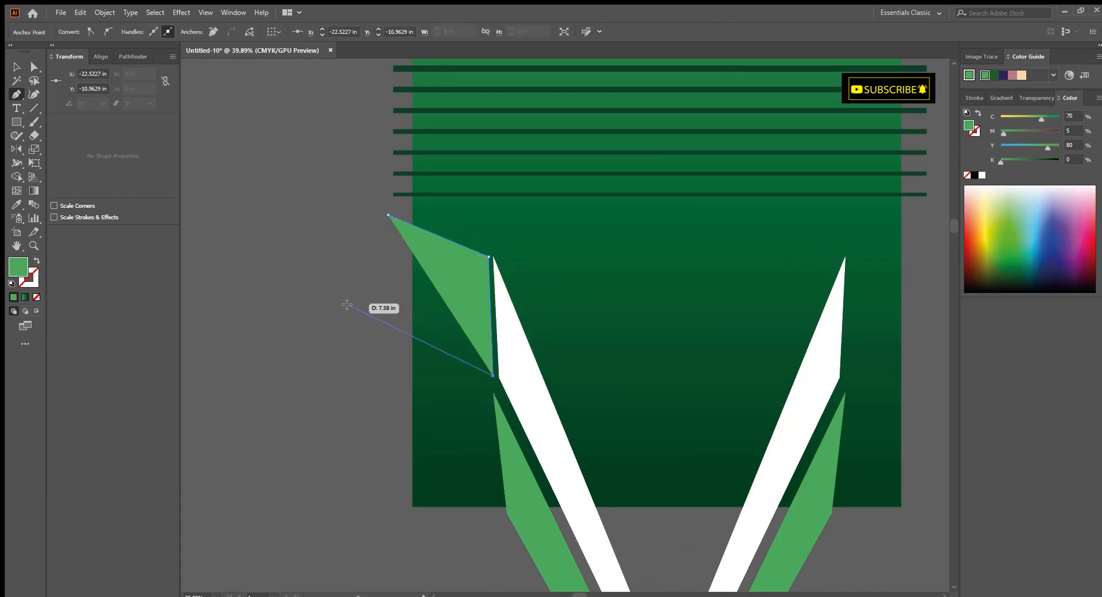
{"action": "left_click", "coordinate": [345, 303]}
{"action": "left_click", "coordinate": [387, 217]}
Step: Draw a second closed four-point green shape below the first, ending alongside the left green sliver's upper section
{"action": "scroll", "coordinate": [363, 321], "scroll_direction": "down", "scroll_amount": 2}
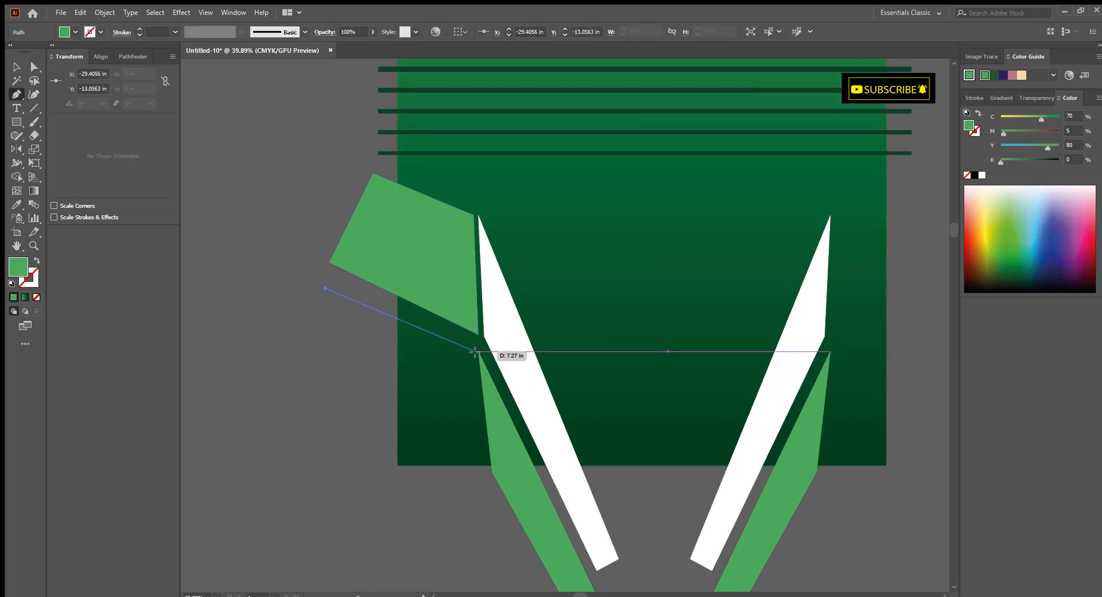
{"action": "left_click", "coordinate": [474, 351]}
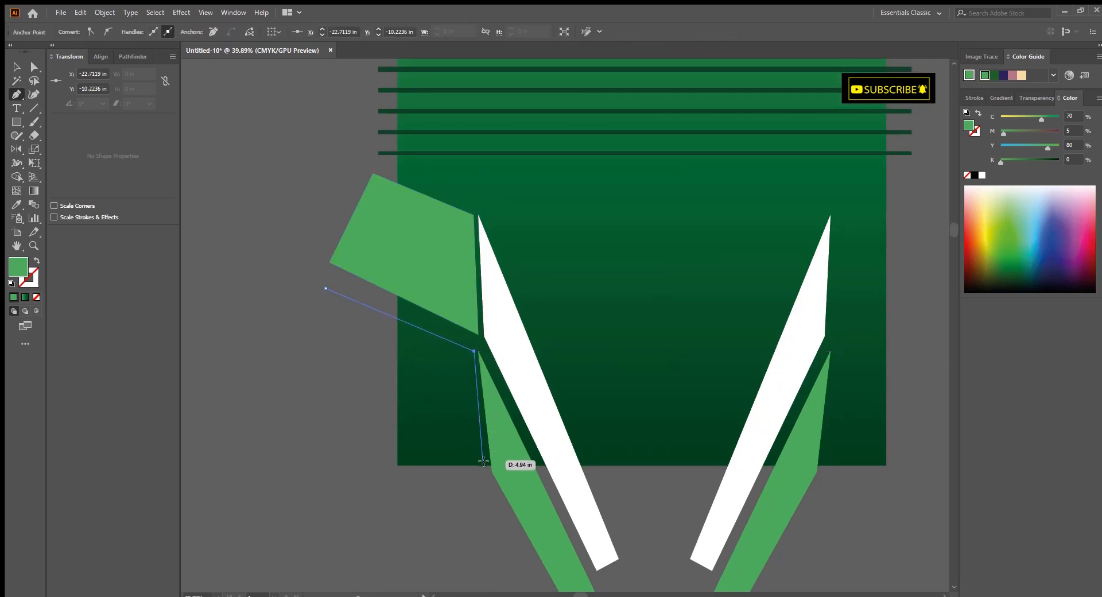
{"action": "left_click", "coordinate": [482, 461]}
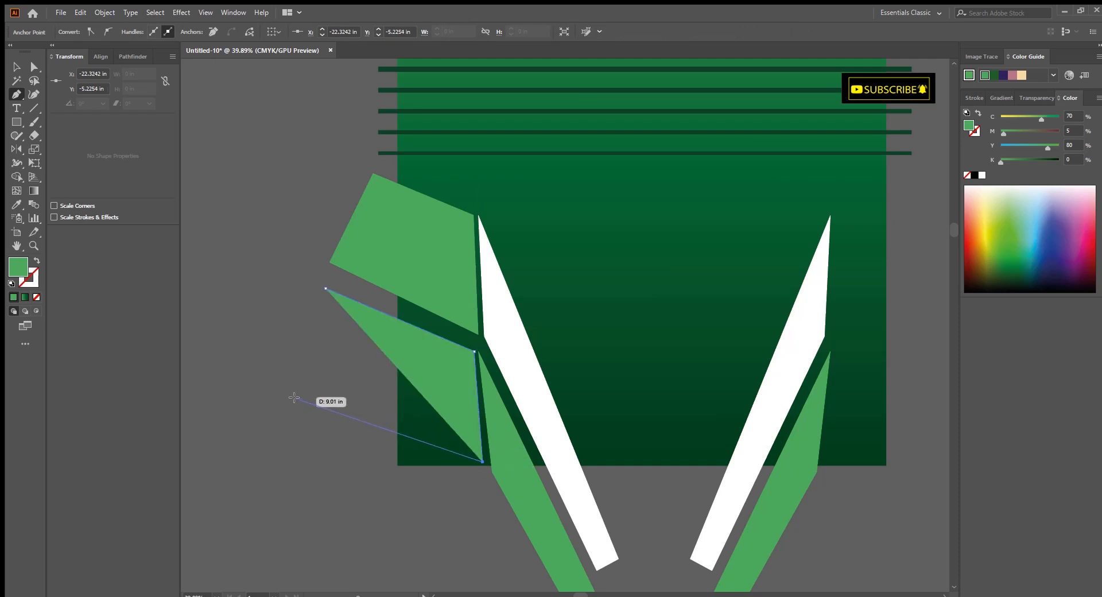
{"action": "left_click", "coordinate": [300, 393]}
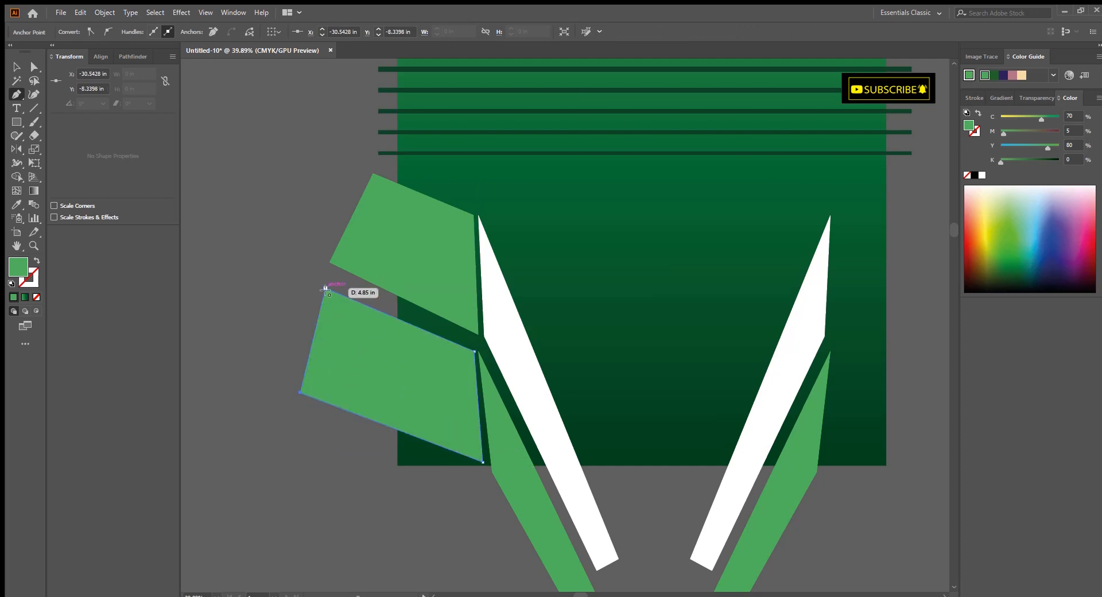
{"action": "left_click_drag", "start_coordinate": [476, 299], "coordinate": [396, 314]}
{"action": "mouse_move", "coordinate": [397, 314]}
{"action": "left_mouse_down"}
{"action": "mouse_move", "coordinate": [434, 334]}
{"action": "mouse_move", "coordinate": [403, 312]}
{"action": "left_mouse_up"}
{"action": "key", "text": "v"}
{"action": "left_click", "coordinate": [430, 340]}
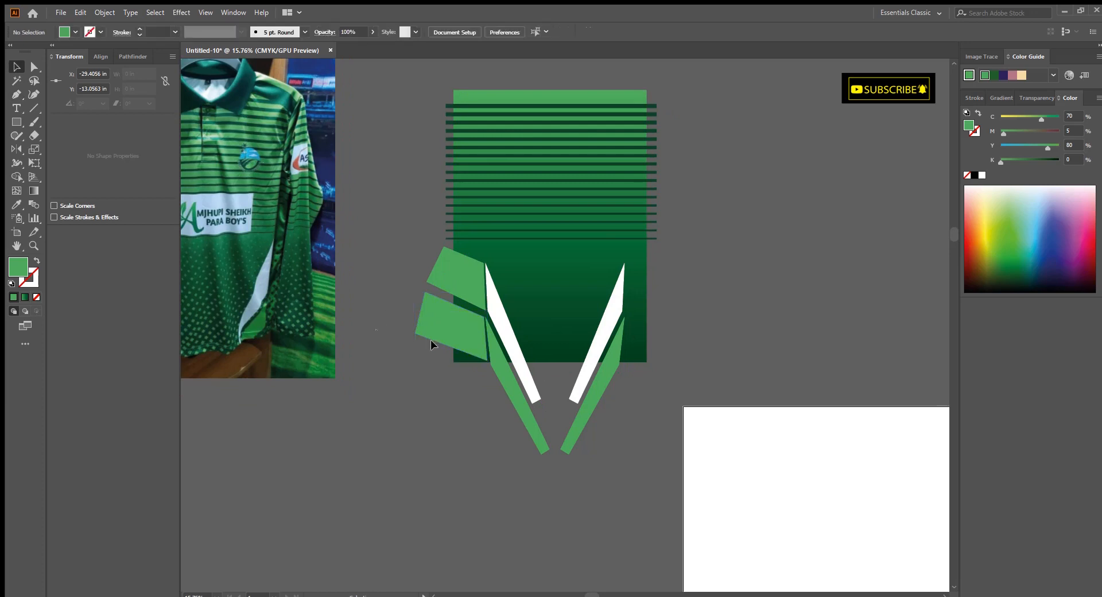
Step: Show all hidden objects to bring back the green diamond pattern across the panel's lower part
{"action": "left_click_drag", "start_coordinate": [481, 338], "coordinate": [465, 338]}
{"action": "left_click_drag", "start_coordinate": [464, 338], "coordinate": [505, 342]}
{"action": "left_click_drag", "start_coordinate": [487, 303], "coordinate": [597, 334]}
{"action": "left_click_drag", "start_coordinate": [597, 334], "coordinate": [566, 334]}
{"action": "left_click_drag", "start_coordinate": [639, 342], "coordinate": [606, 339]}
{"action": "left_click_drag", "start_coordinate": [666, 411], "coordinate": [668, 325]}
{"action": "key", "text": "ctrl+alt+3"}
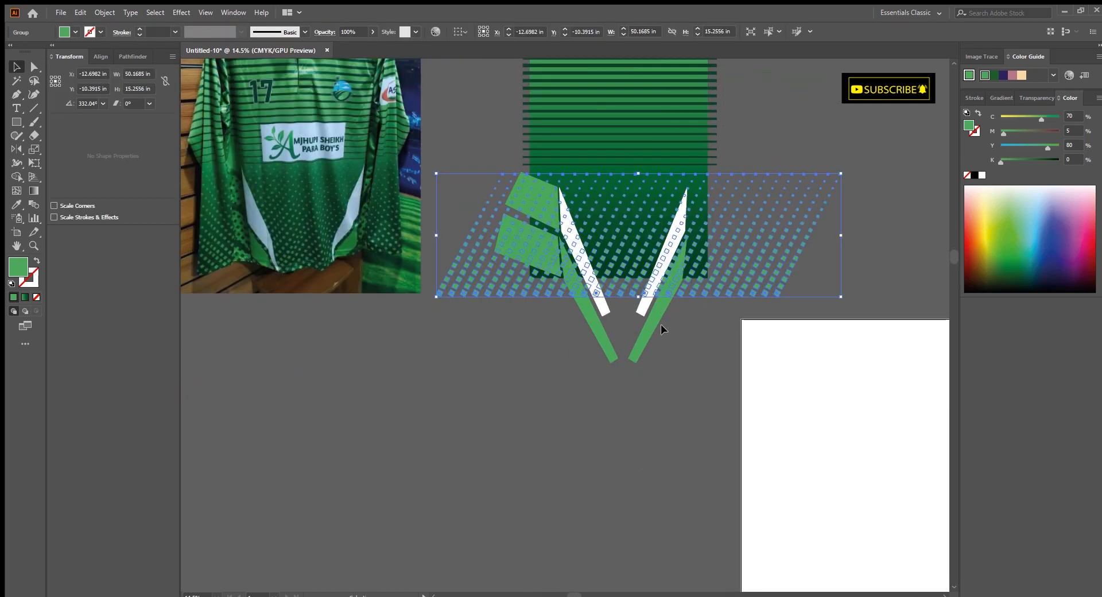
{"action": "left_click", "coordinate": [694, 368]}
Step: Duplicate the diamond pattern onto the empty canvas below the jersey panel
{"action": "left_click_drag", "start_coordinate": [694, 369], "coordinate": [630, 338]}
{"action": "left_click_drag", "start_coordinate": [673, 252], "coordinate": [545, 496]}
{"action": "left_click_drag", "start_coordinate": [523, 343], "coordinate": [622, 303]}
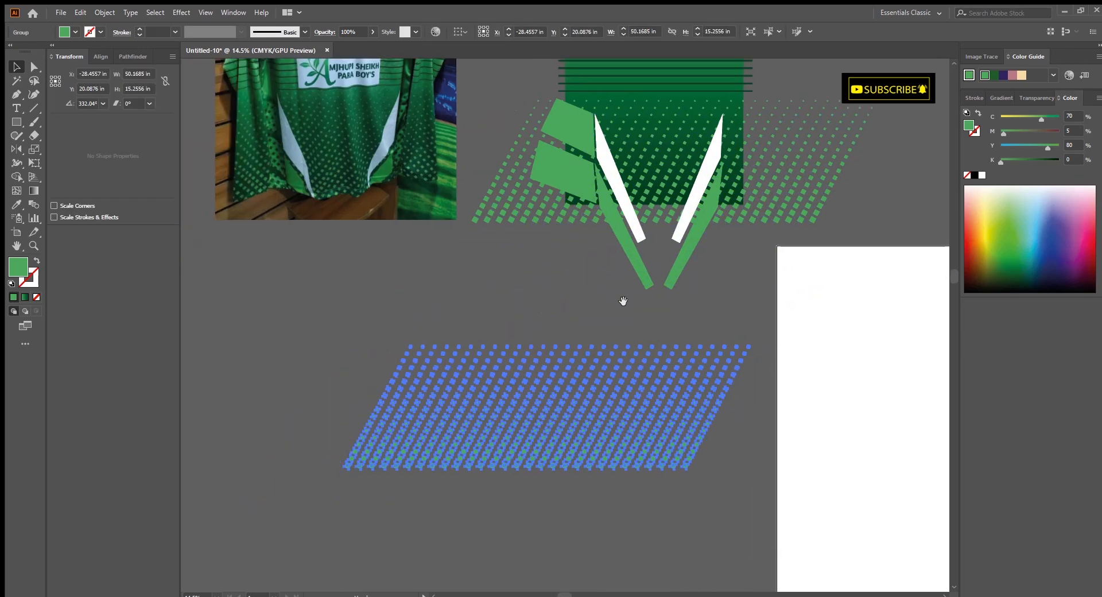
{"action": "left_click_drag", "start_coordinate": [490, 287], "coordinate": [495, 282]}
{"action": "key", "text": "ctrl+z"}
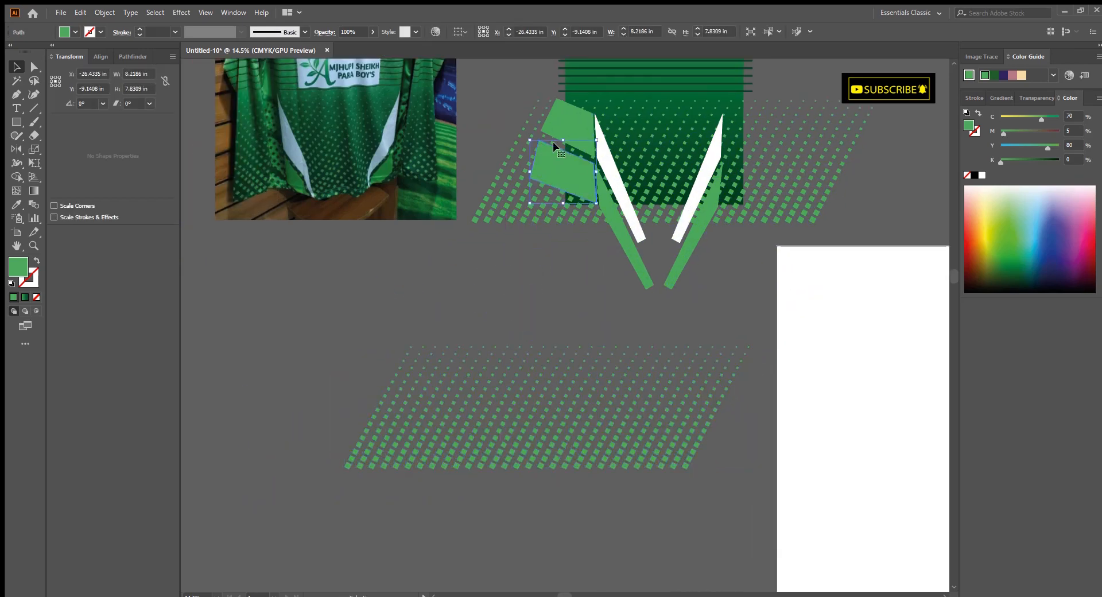
Step: Move the two four-point green shapes off the panel to the empty area left of the copied diamond pattern
{"action": "left_click_drag", "start_coordinate": [564, 119], "coordinate": [509, 345]}
{"action": "scroll", "coordinate": [509, 344], "scroll_direction": "up", "scroll_amount": 2}
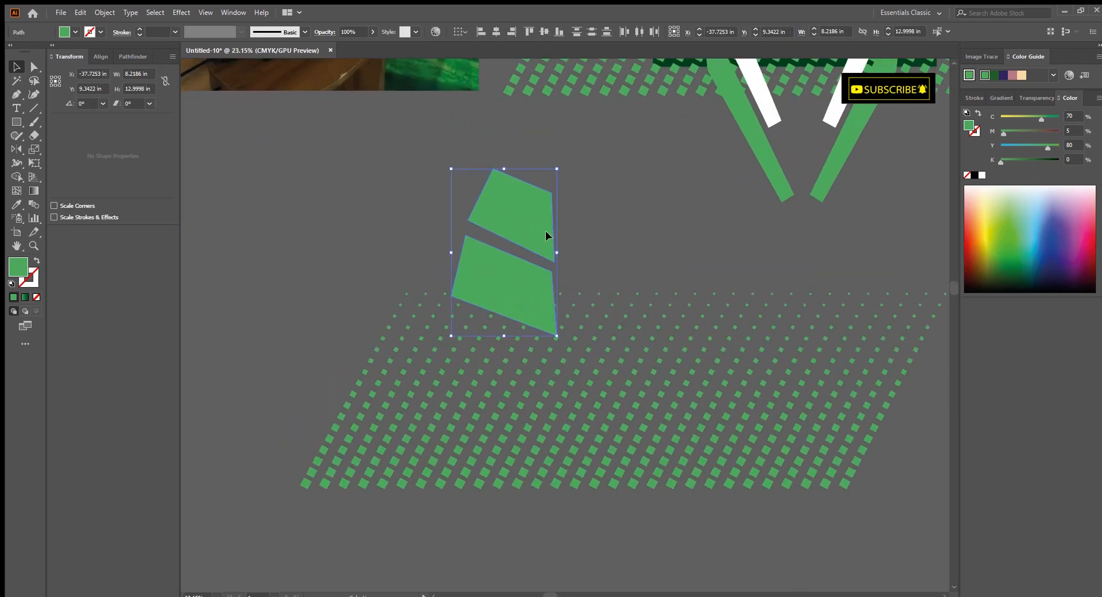
{"action": "left_click_drag", "start_coordinate": [546, 234], "coordinate": [288, 245]}
{"action": "scroll", "coordinate": [408, 265], "scroll_direction": "down", "scroll_amount": 2}
Step: Recolour the copied diamond pattern below the jersey with the dark green sampled from the panel's horizontal stripes
{"action": "left_click", "coordinate": [554, 291]}
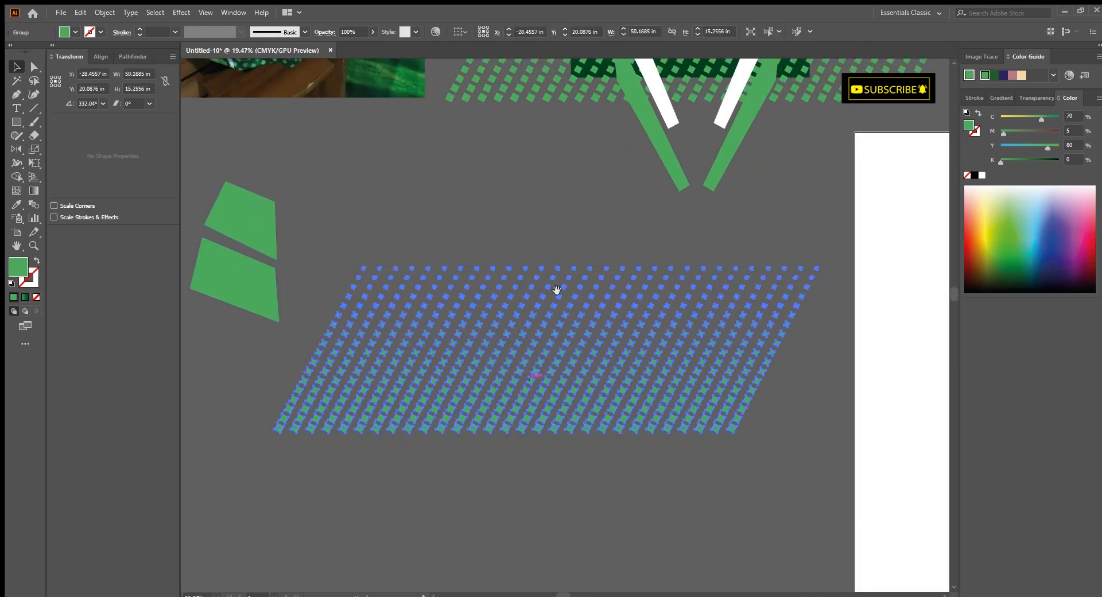
{"action": "scroll", "coordinate": [524, 388], "scroll_direction": "up", "scroll_amount": 3}
{"action": "scroll", "coordinate": [608, 366], "scroll_direction": "down", "scroll_amount": 3}
{"action": "key", "text": "i"}
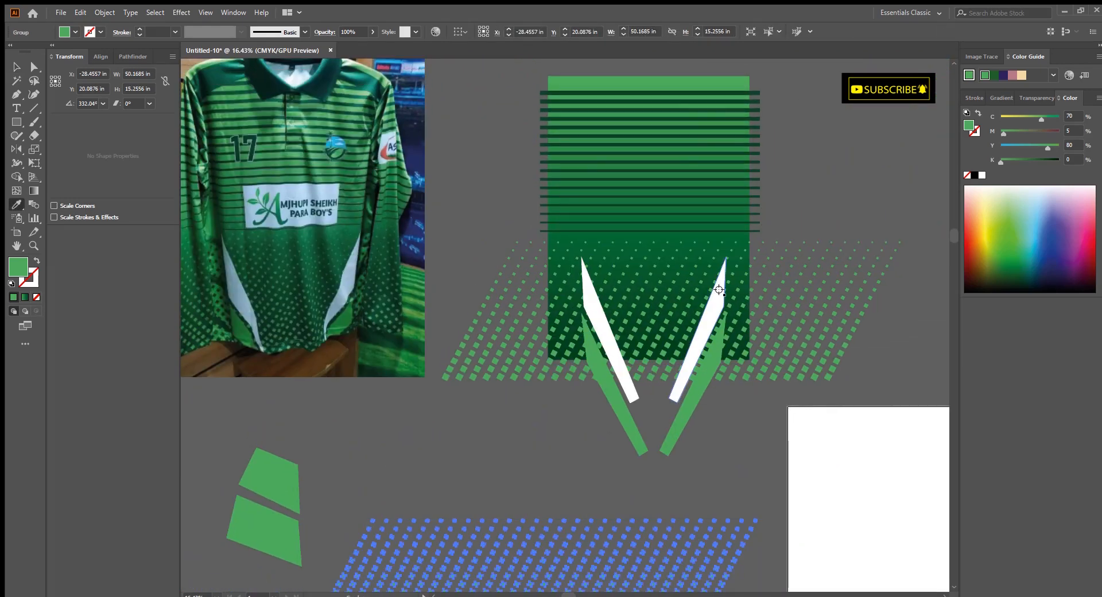
{"action": "left_click", "coordinate": [739, 236]}
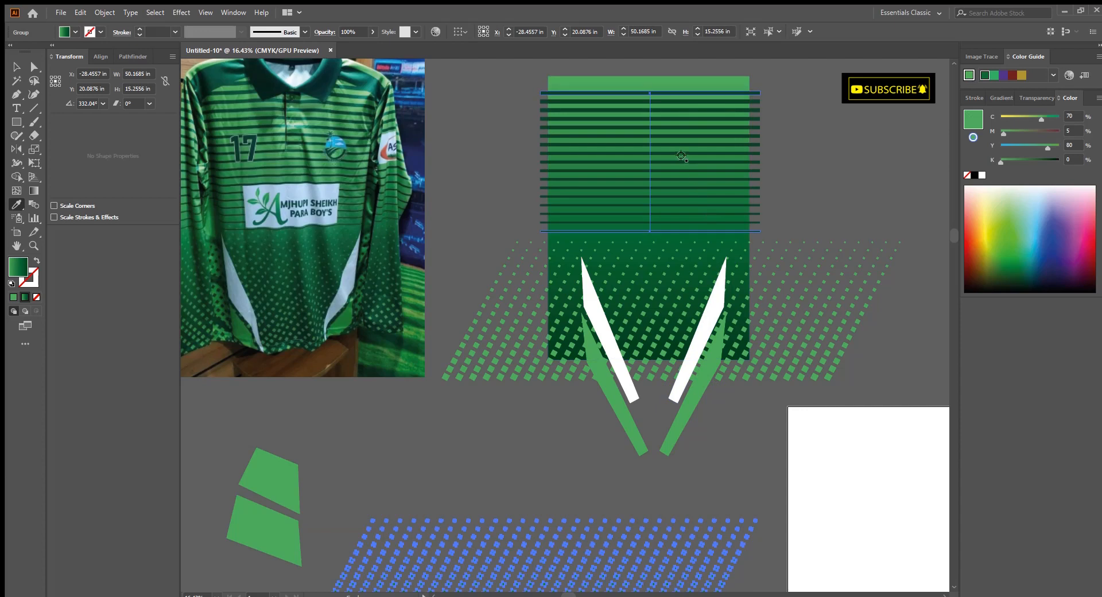
{"action": "left_click", "coordinate": [682, 161]}
{"action": "left_click", "coordinate": [679, 92]}
{"action": "key", "text": "v"}
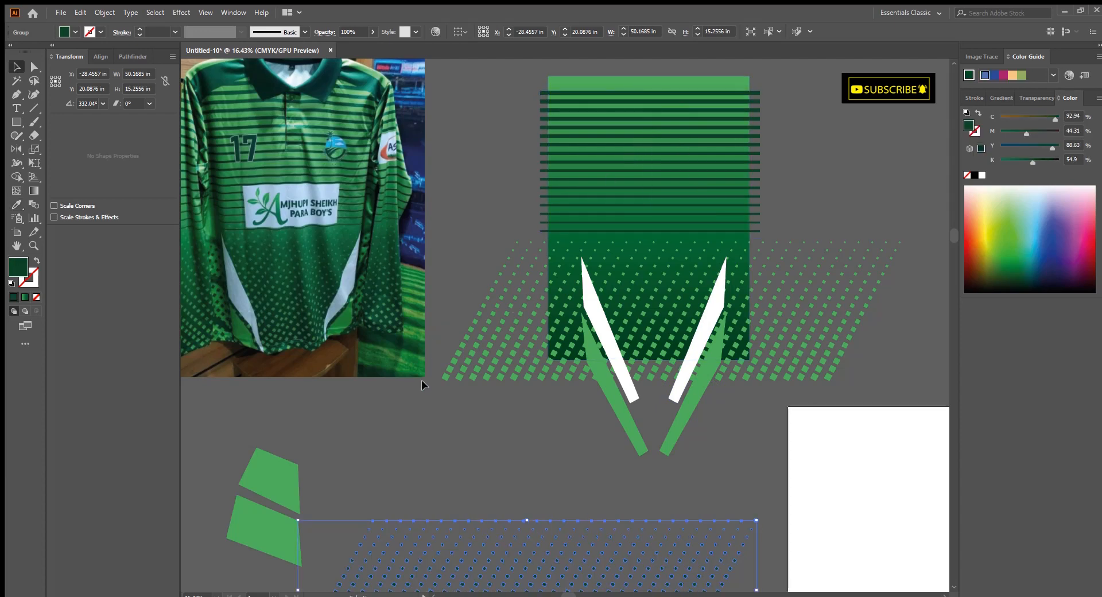
{"action": "left_click", "coordinate": [425, 386]}
Step: Combine the two four-point green shapes into a compound path and place it over the dark diamond pattern's left part
{"action": "left_click_drag", "start_coordinate": [450, 419], "coordinate": [528, 174]}
{"action": "scroll", "coordinate": [548, 256], "scroll_direction": "up", "scroll_amount": 2}
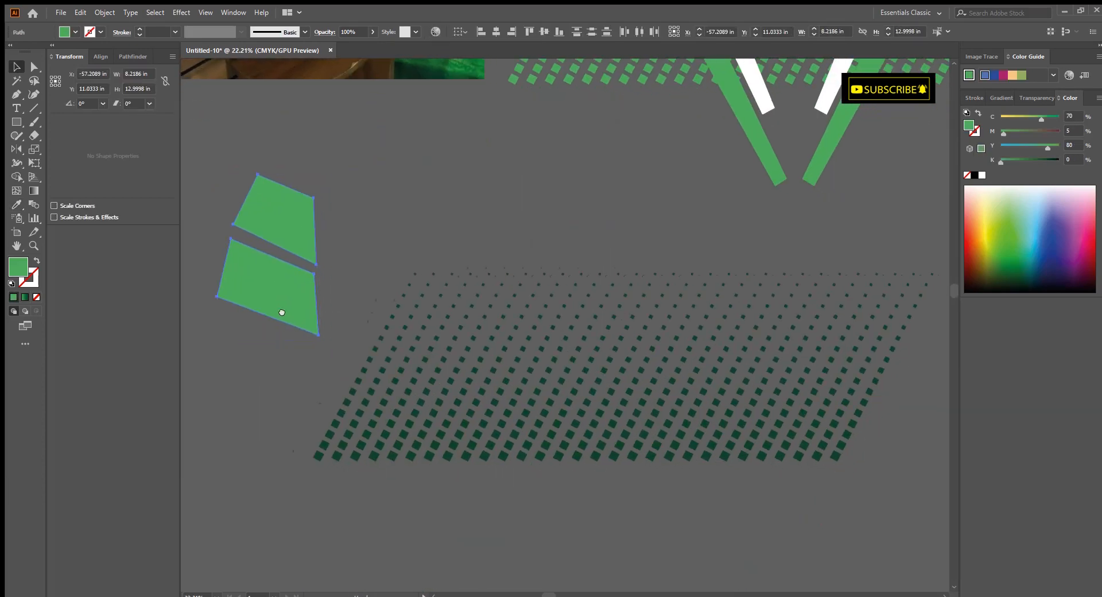
{"action": "left_click", "coordinate": [325, 309]}
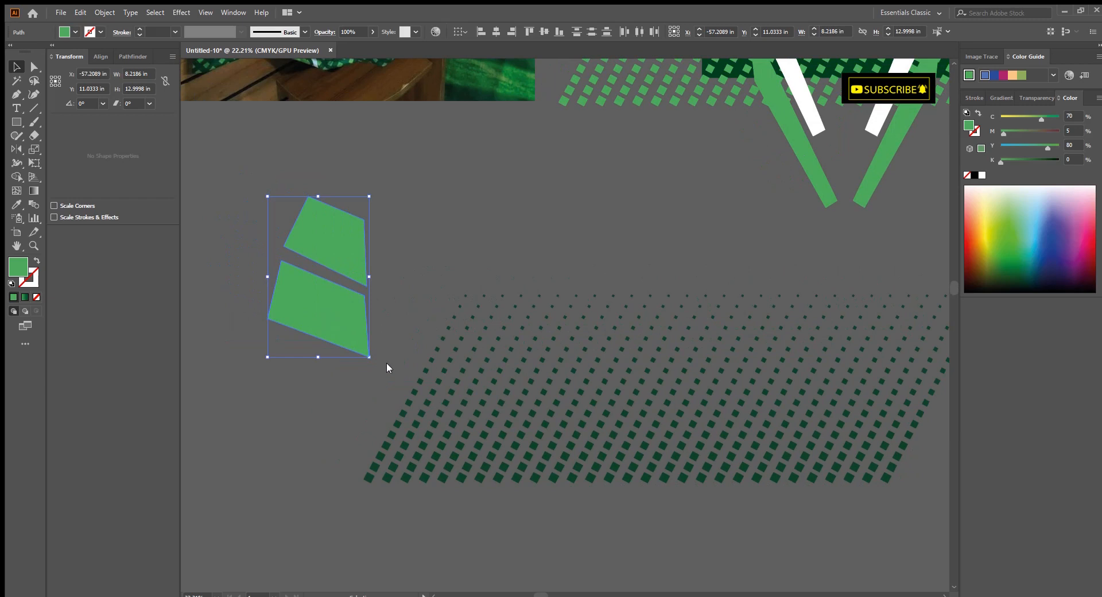
{"action": "key", "text": "ctrl+8"}
{"action": "left_click_drag", "start_coordinate": [320, 283], "coordinate": [557, 405]}
{"action": "scroll", "coordinate": [583, 455], "scroll_direction": "up", "scroll_amount": 2}
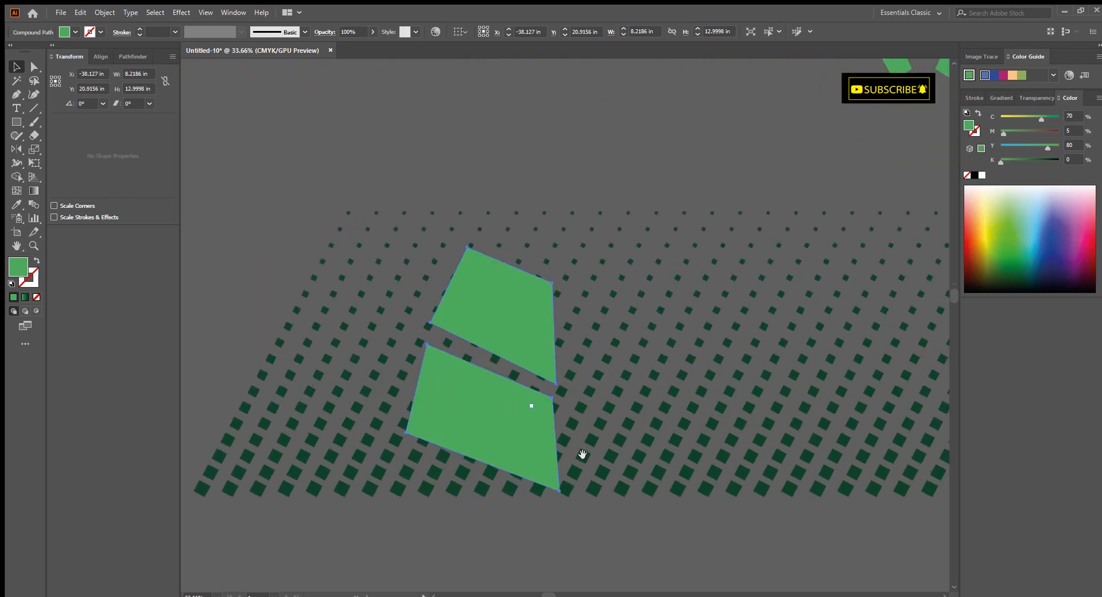
{"action": "left_click_drag", "start_coordinate": [582, 454], "coordinate": [558, 430]}
Step: Clip the dark diamond pattern to the two-part green compound shape with a clipping mask
{"action": "key", "text": "ctrl+shift+bracketleft"}
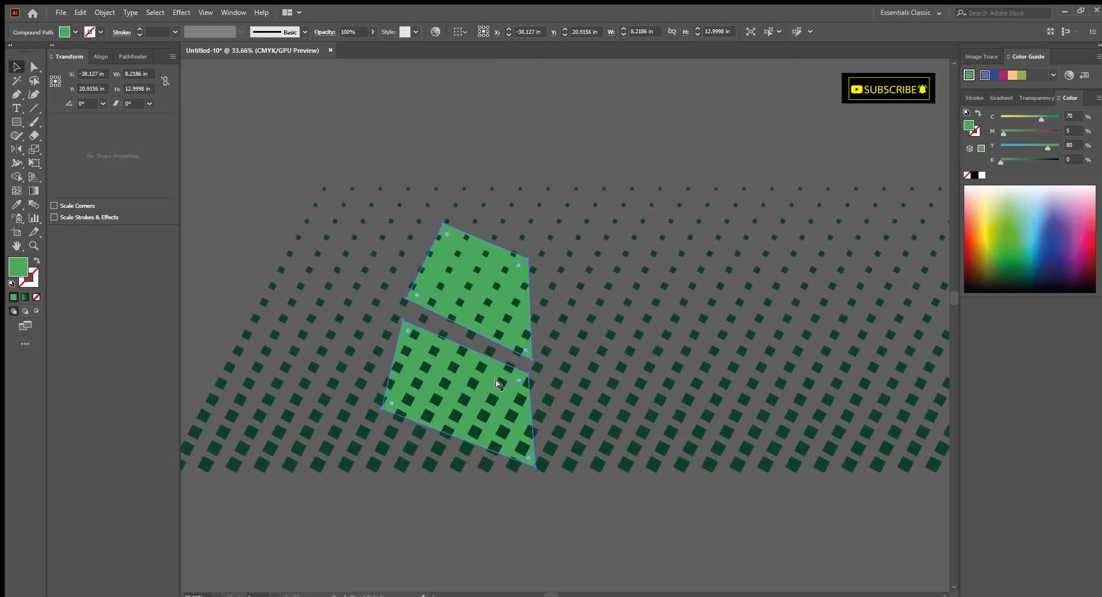
{"action": "key", "text": "ctrl+z"}
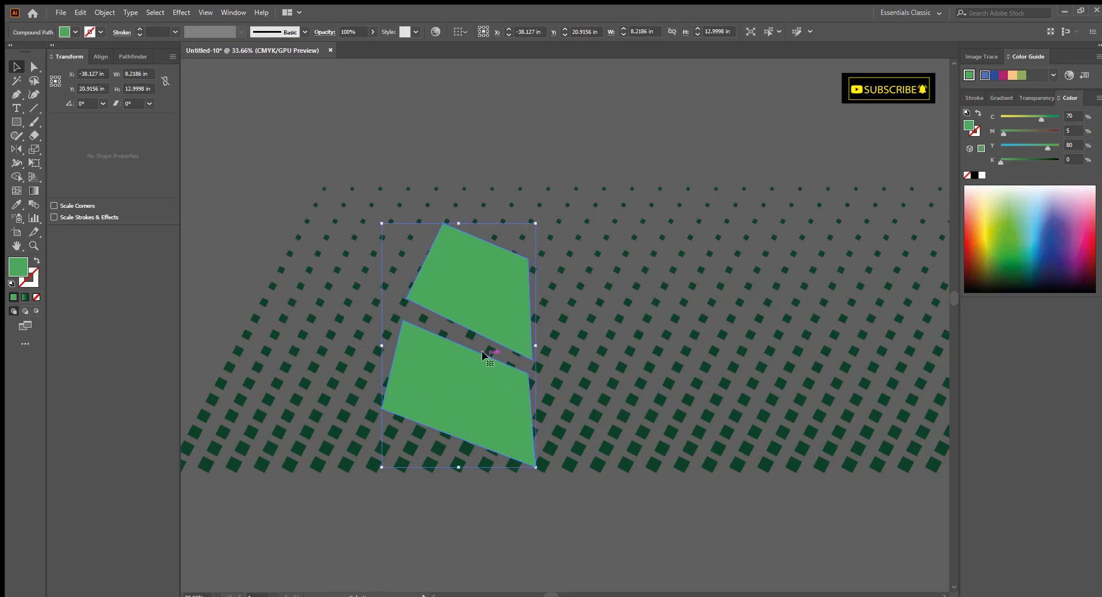
{"action": "scroll", "coordinate": [485, 352], "scroll_direction": "down", "scroll_amount": 2}
{"action": "left_click", "coordinate": [513, 422], "text": "shift"}
{"action": "key", "text": "ctrl+7"}
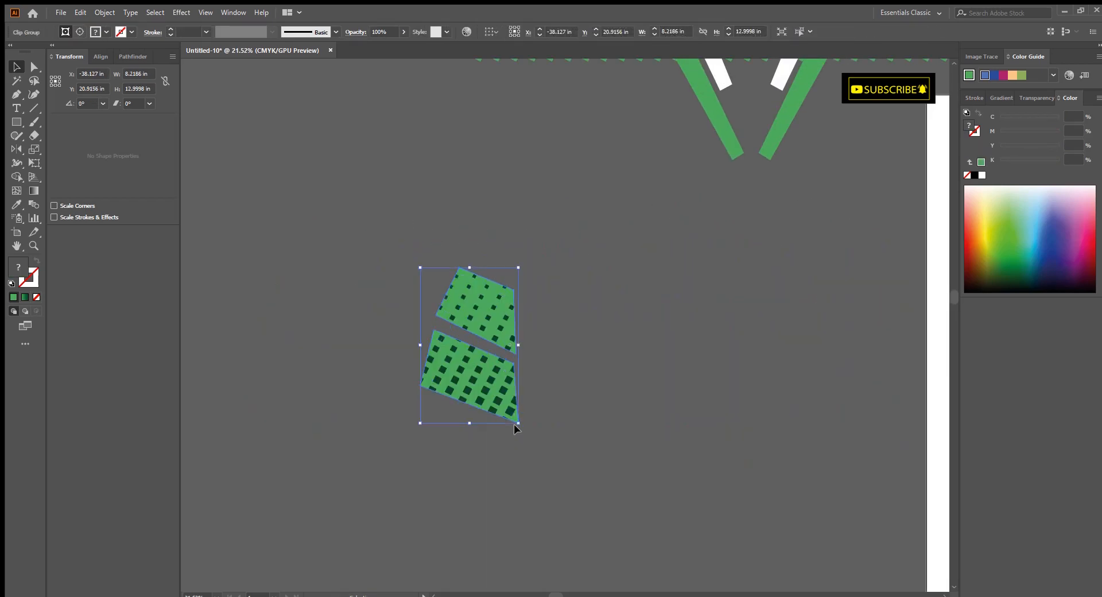
{"action": "left_click", "coordinate": [579, 397]}
Step: Move the clipped diamond side piece onto the jersey panel, against the outer edge of the left white insert
{"action": "scroll", "coordinate": [579, 397], "scroll_direction": "down", "scroll_amount": 3}
{"action": "left_click_drag", "start_coordinate": [570, 357], "coordinate": [547, 474]}
{"action": "scroll", "coordinate": [566, 446], "scroll_direction": "down", "scroll_amount": 2}
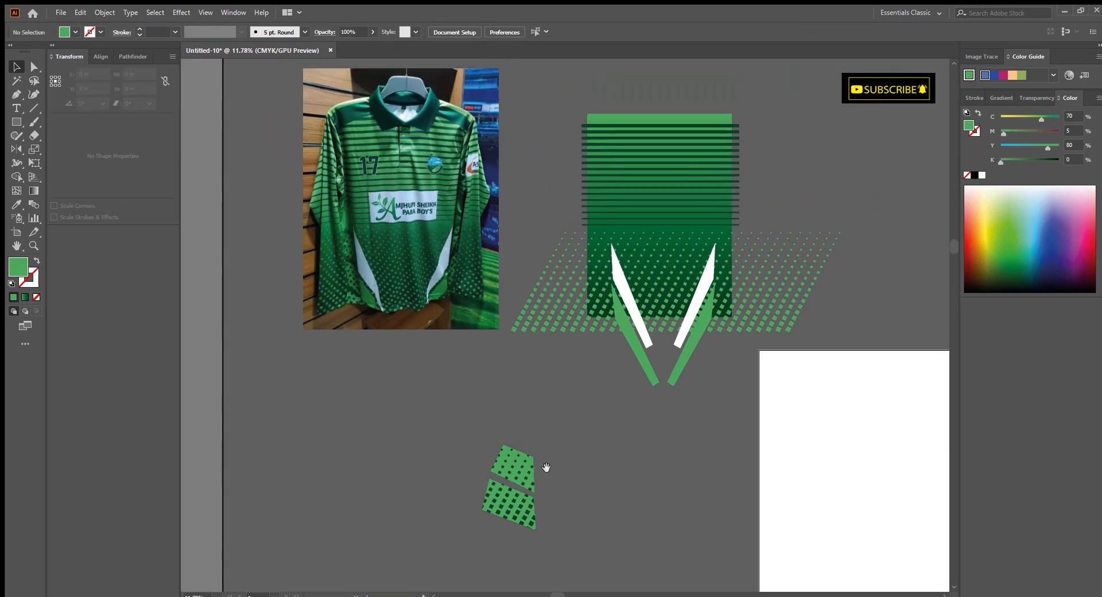
{"action": "scroll", "coordinate": [531, 451], "scroll_direction": "up", "scroll_amount": 4}
{"action": "left_click_drag", "start_coordinate": [510, 545], "coordinate": [641, 197]}
{"action": "scroll", "coordinate": [558, 447], "scroll_direction": "up", "scroll_amount": 4}
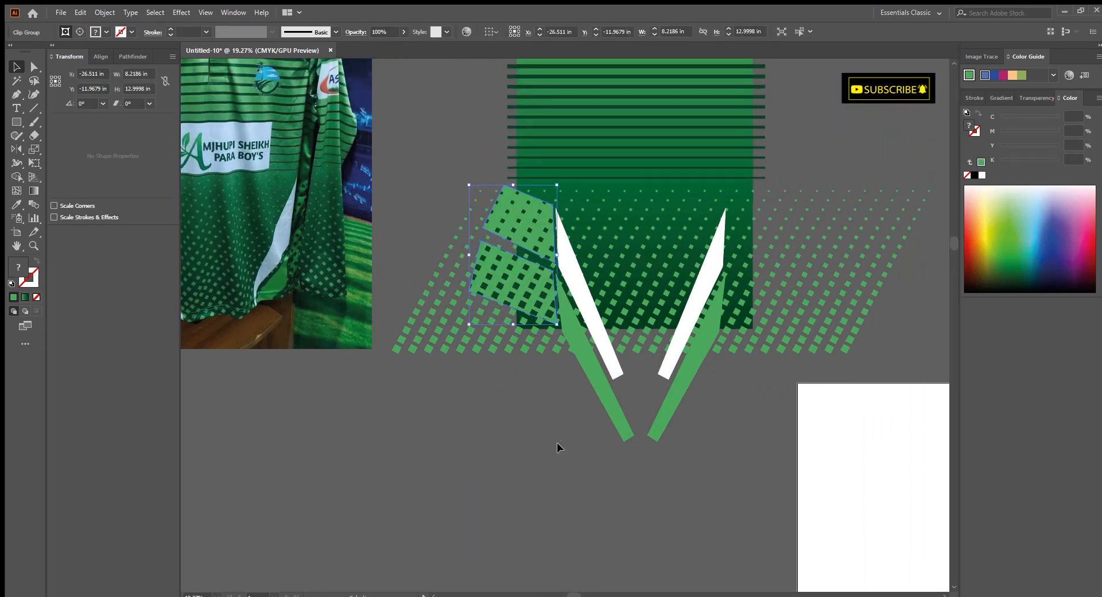
{"action": "left_click_drag", "start_coordinate": [532, 221], "coordinate": [568, 280]}
{"action": "left_click_drag", "start_coordinate": [590, 369], "coordinate": [386, 298]}
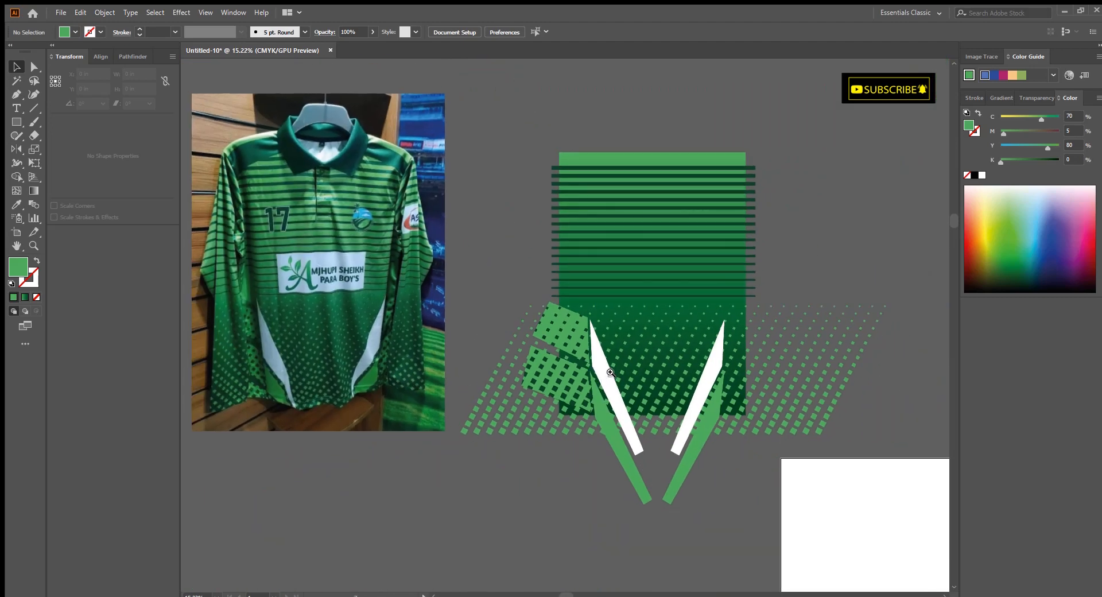
Step: Make a mirrored copy of the left side piece and place it against the outer edge of the right white insert
{"action": "left_click_drag", "start_coordinate": [607, 392], "coordinate": [476, 390]}
{"action": "left_click_drag", "start_coordinate": [430, 337], "coordinate": [652, 349]}
{"action": "key", "text": "o"}
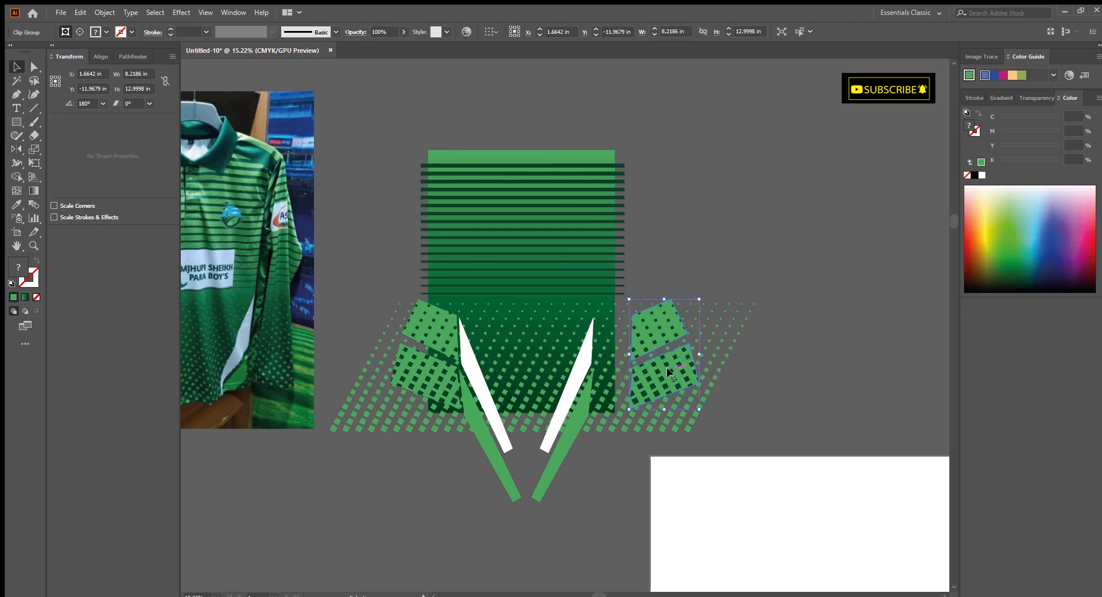
{"action": "scroll", "coordinate": [627, 329], "scroll_direction": "up", "scroll_amount": 3}
{"action": "left_click_drag", "start_coordinate": [736, 395], "coordinate": [665, 409]}
{"action": "scroll", "coordinate": [646, 395], "scroll_direction": "down", "scroll_amount": 3}
{"action": "scroll", "coordinate": [660, 402], "scroll_direction": "up", "scroll_amount": 4}
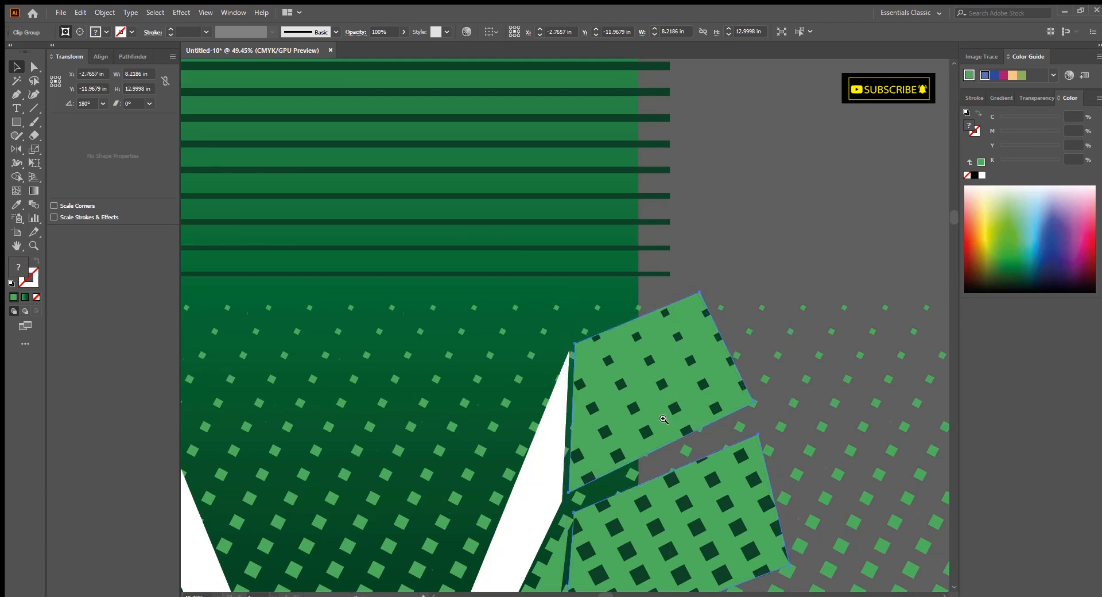
{"action": "scroll", "coordinate": [663, 419], "scroll_direction": "down", "scroll_amount": 2}
{"action": "scroll", "coordinate": [619, 473], "scroll_direction": "down", "scroll_amount": 2}
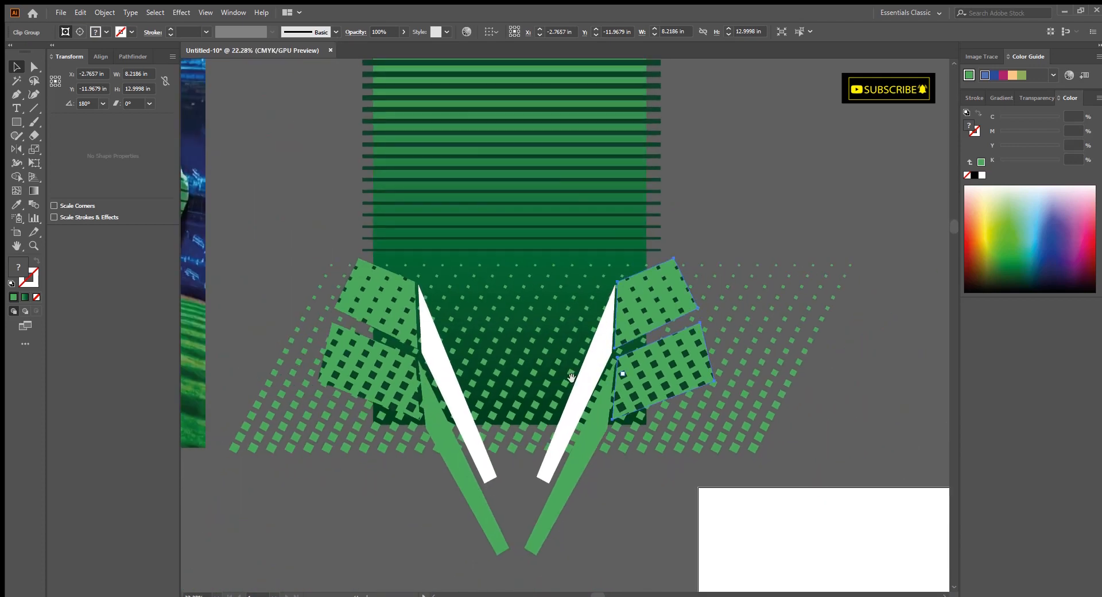
{"action": "scroll", "coordinate": [642, 391], "scroll_direction": "down", "scroll_amount": 2}
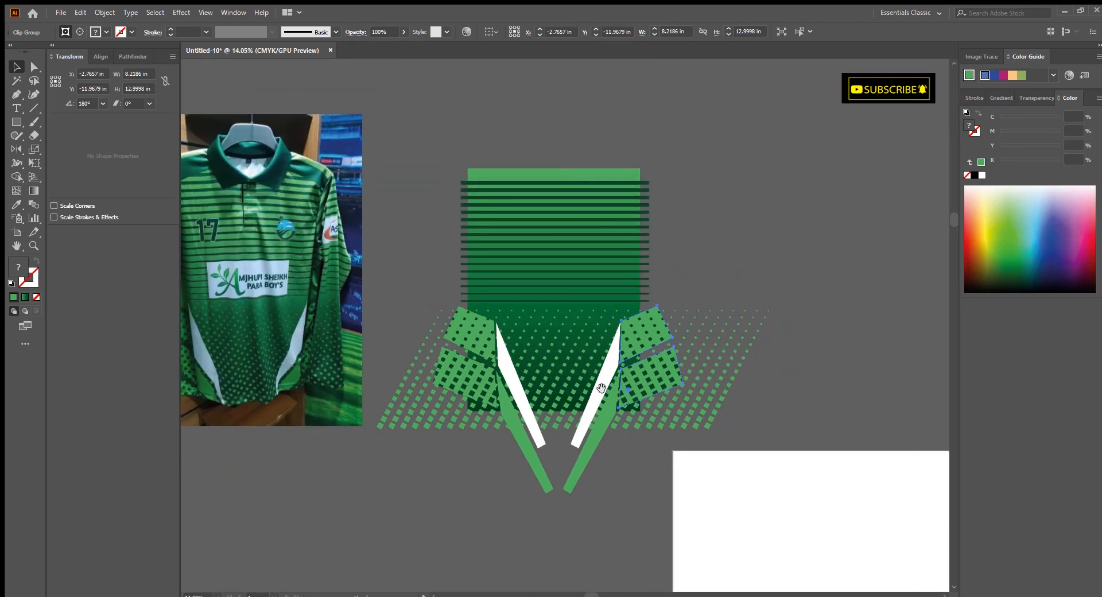
Step: Move the mirrored side piece to the empty canvas below the jersey and release its clipping mask
{"action": "scroll", "coordinate": [481, 347], "scroll_direction": "left", "scroll_amount": 1}
{"action": "left_click_drag", "start_coordinate": [398, 327], "coordinate": [456, 387]}
{"action": "left_click_drag", "start_coordinate": [945, 408], "coordinate": [528, 413]}
{"action": "scroll", "coordinate": [637, 395], "scroll_direction": "down", "scroll_amount": 2}
{"action": "scroll", "coordinate": [523, 442], "scroll_direction": "down", "scroll_amount": 1}
{"action": "key", "text": "ctrl+alt+7"}
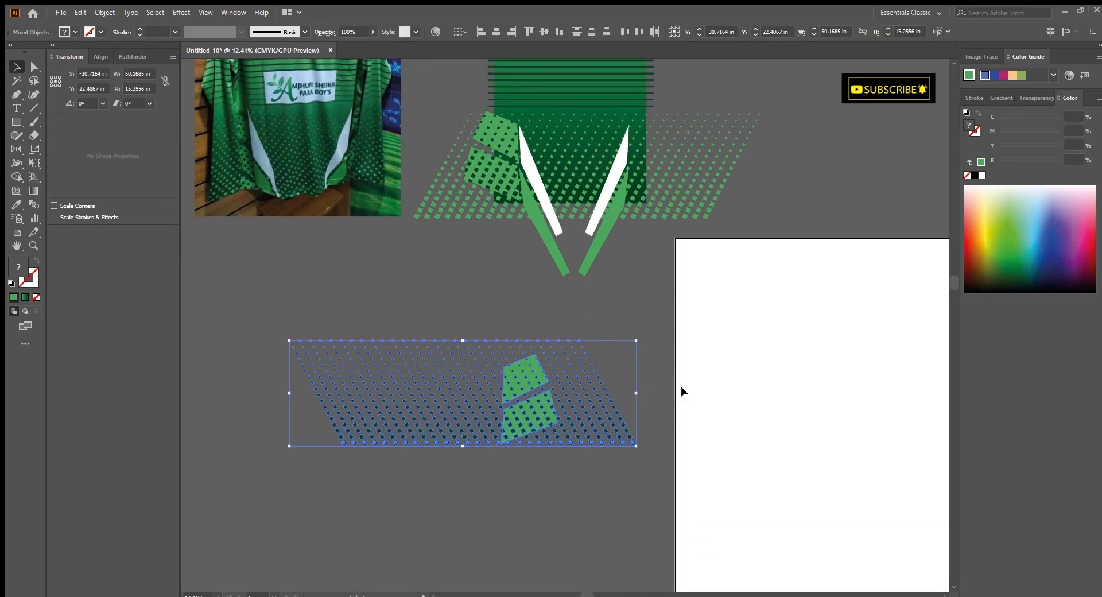
Step: Reflect the released green compound shape across a vertical axis, leaving the diamond pattern as it is
{"action": "left_click", "coordinate": [681, 389]}
{"action": "scroll", "coordinate": [556, 363], "scroll_direction": "up", "scroll_amount": 3}
{"action": "left_click", "coordinate": [491, 366]}
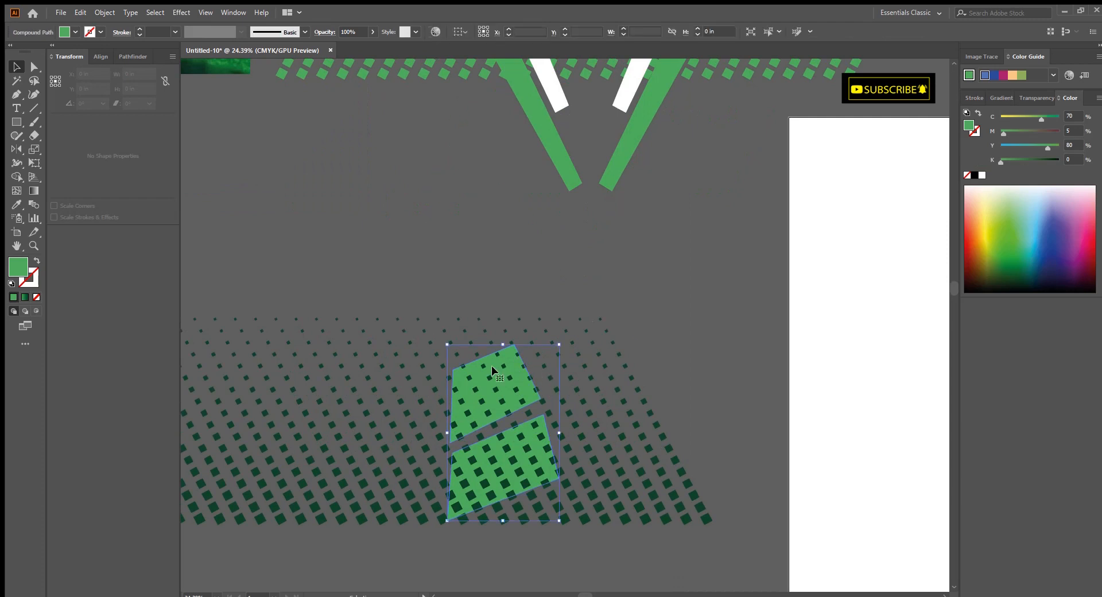
{"action": "key", "text": "o"}
{"action": "left_click_drag", "start_coordinate": [491, 367], "coordinate": [497, 371]}
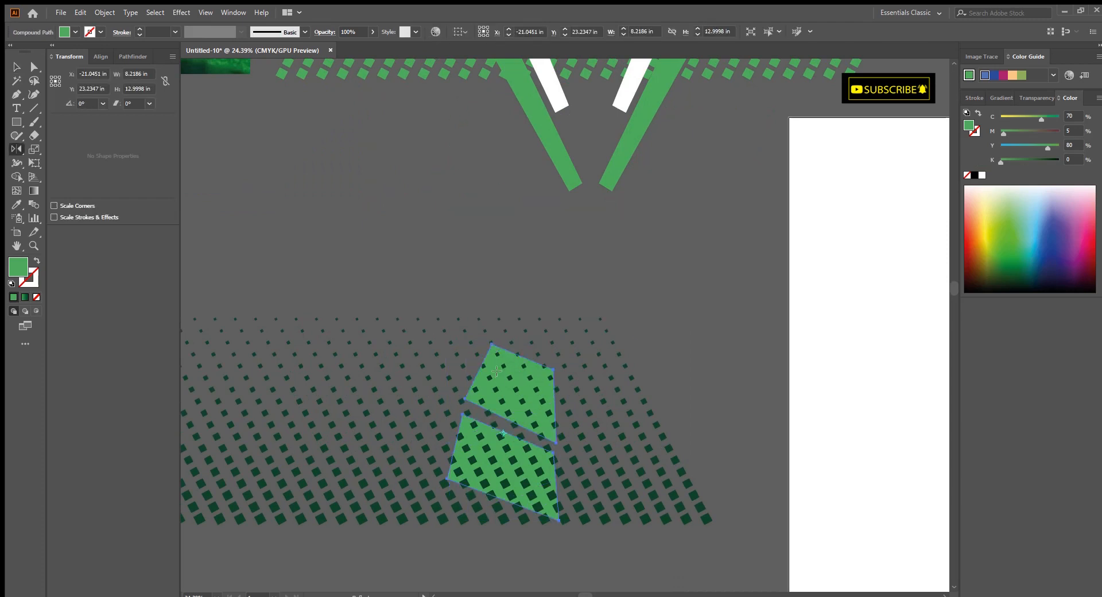
{"action": "scroll", "coordinate": [598, 382], "scroll_direction": "down", "scroll_amount": 1}
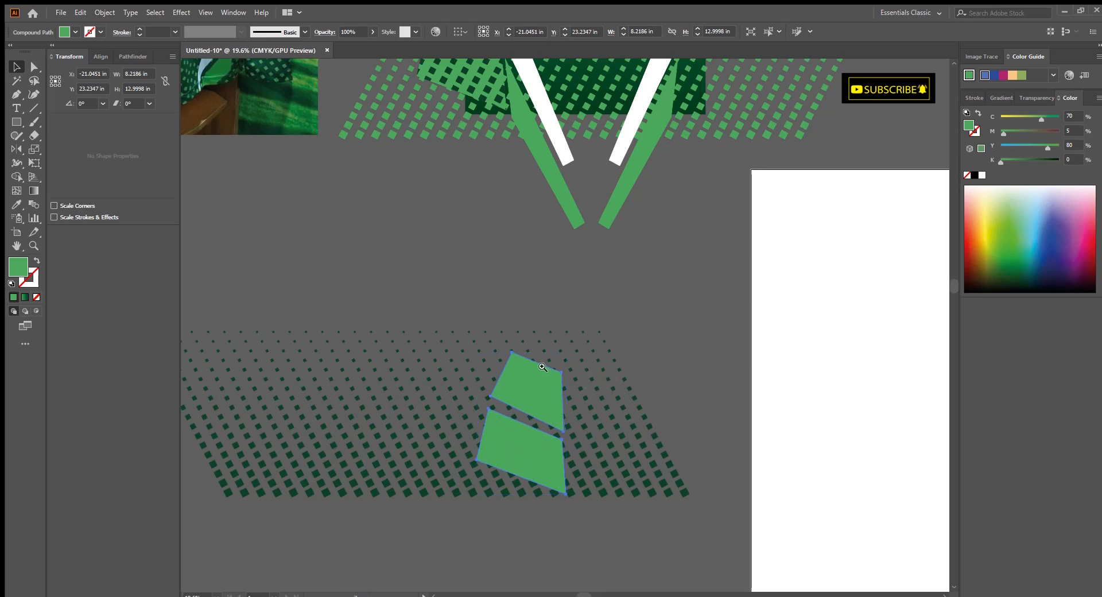
Step: Clip the mirrored dark diamond pattern to the reflected green compound shape
{"action": "scroll", "coordinate": [543, 367], "scroll_direction": "down", "scroll_amount": 1}
{"action": "key", "text": "ctrl+a"}
{"action": "key", "text": "ctrl+7"}
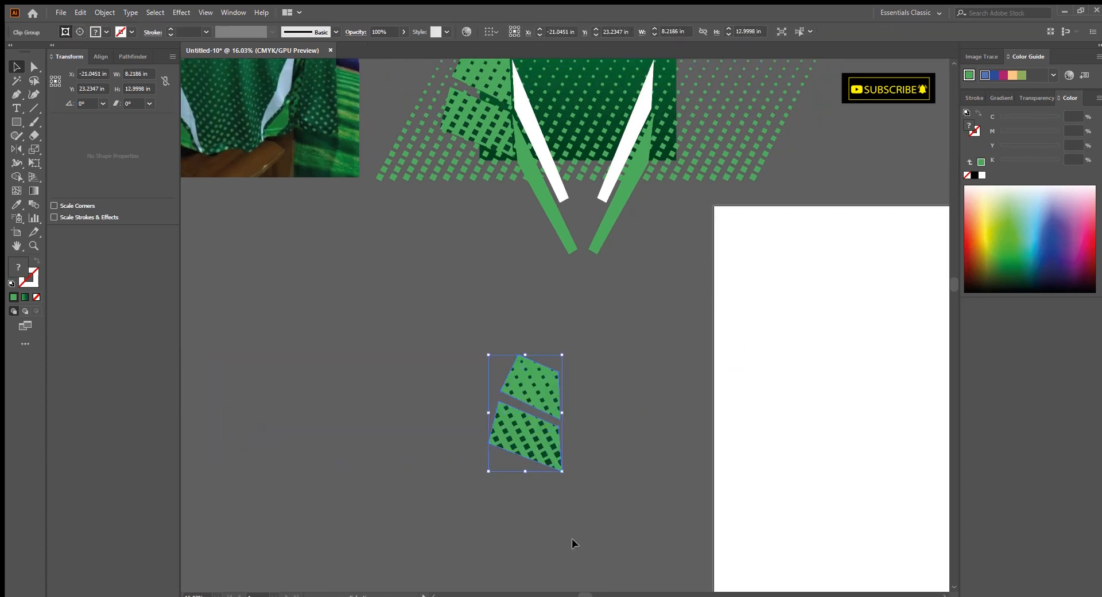
Step: Reflect the newly clipped side piece across a vertical axis so it faces the right side of the jersey
{"action": "left_click", "coordinate": [691, 432]}
{"action": "left_click", "coordinate": [545, 413]}
{"action": "key", "text": "o"}
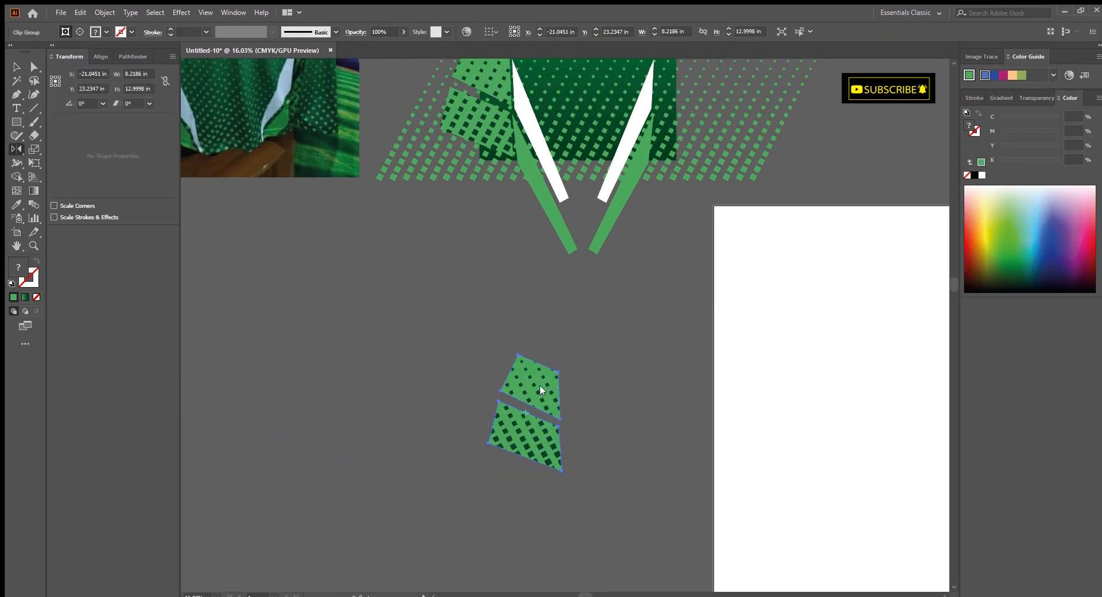
{"action": "left_click_drag", "start_coordinate": [541, 393], "coordinate": [555, 391]}
{"action": "scroll", "coordinate": [612, 404], "scroll_direction": "down", "scroll_amount": 1}
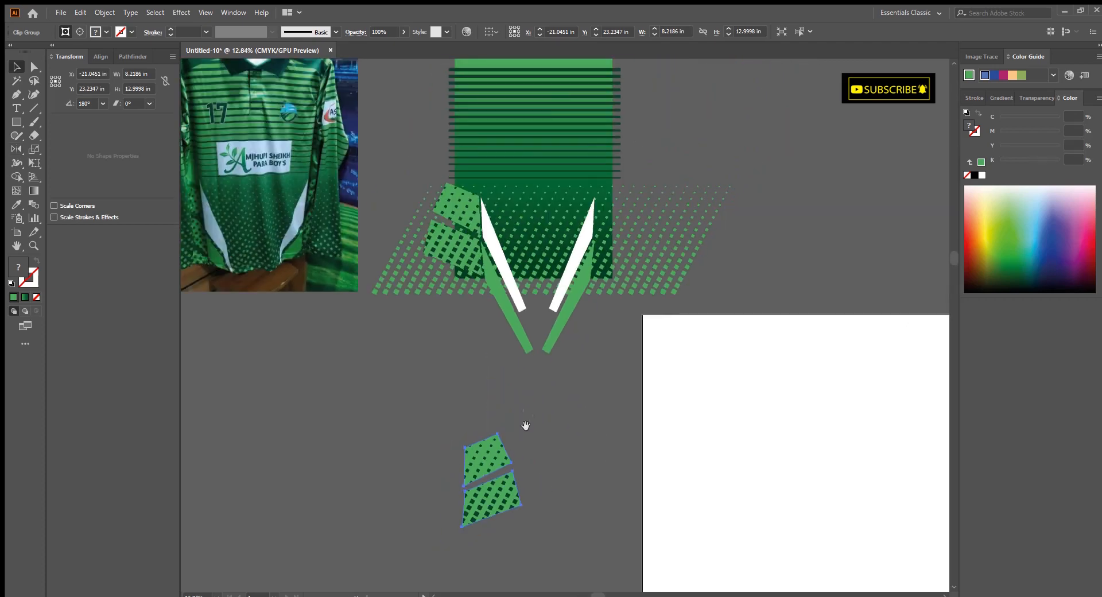
Step: Place the reflected side piece beside the right white insert, level with the left piece, and nudge it slightly outward
{"action": "left_click_drag", "start_coordinate": [523, 428], "coordinate": [624, 244]}
{"action": "scroll", "coordinate": [632, 253], "scroll_direction": "up", "scroll_amount": 6}
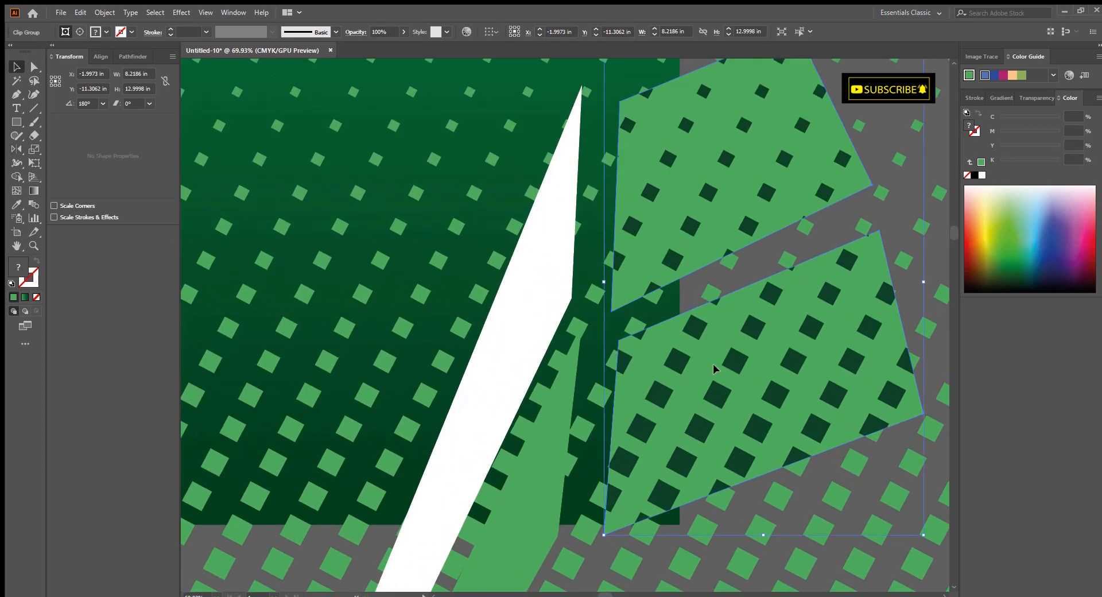
{"action": "left_click_drag", "start_coordinate": [713, 368], "coordinate": [684, 350]}
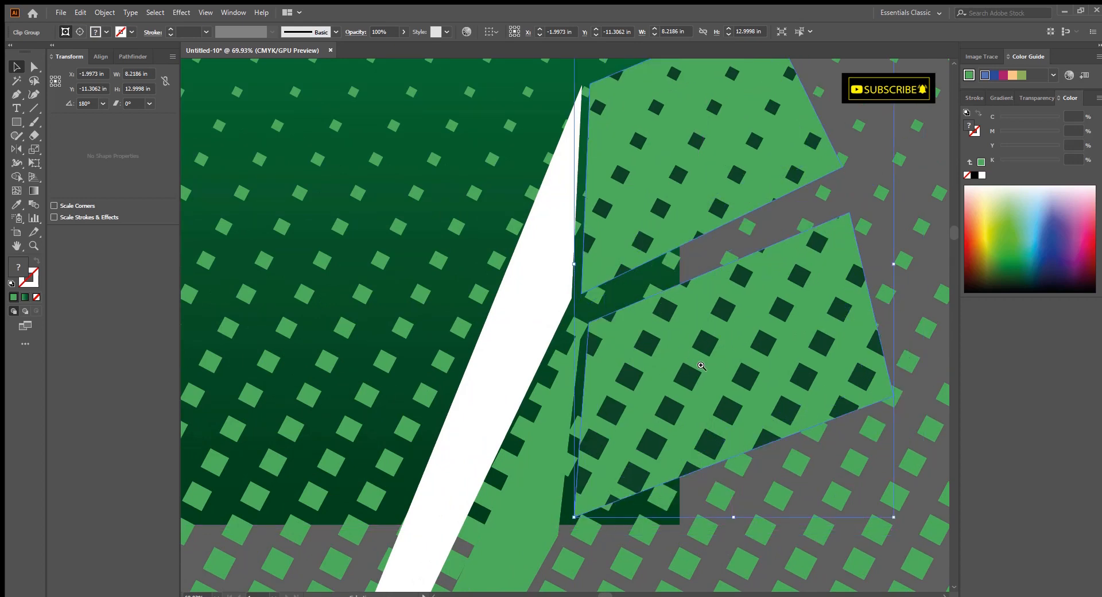
{"action": "scroll", "coordinate": [689, 322], "scroll_direction": "down", "scroll_amount": 3}
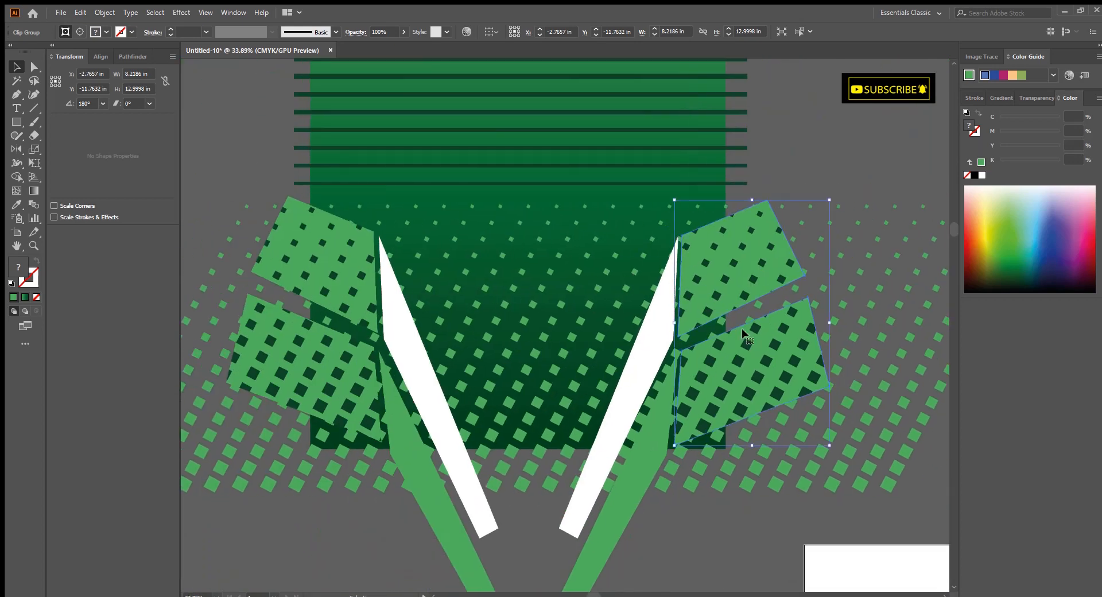
{"action": "key", "text": "Right"}
{"action": "key", "text": "Right"}
{"action": "key", "text": "Right"}
{"action": "key", "text": "Right"}
{"action": "key", "text": "Right"}
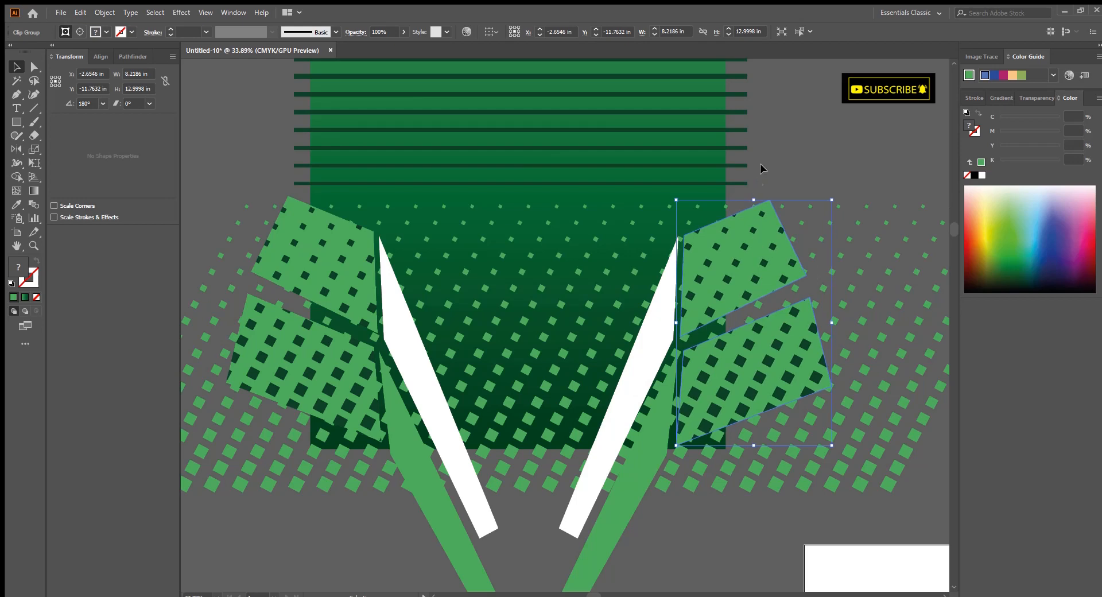
{"action": "left_click", "coordinate": [761, 168]}
Step: Draw a light green shoulder shape about 26 in wide across the top of the body, with a straight top and arched lower edge
{"action": "scroll", "coordinate": [713, 326], "scroll_direction": "down", "scroll_amount": 3}
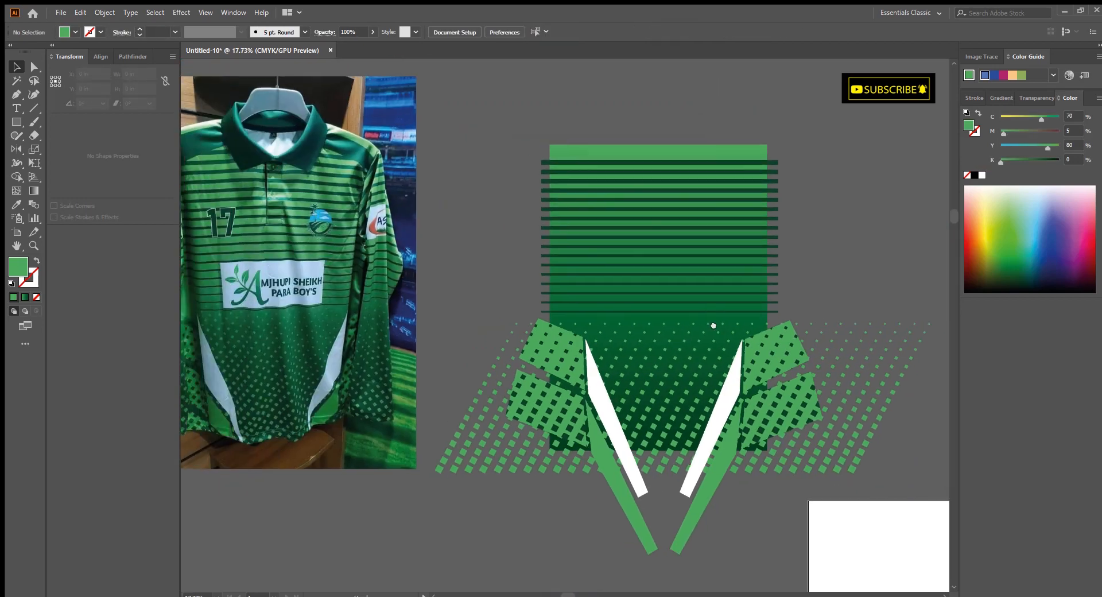
{"action": "scroll", "coordinate": [713, 325], "scroll_direction": "up", "scroll_amount": 3}
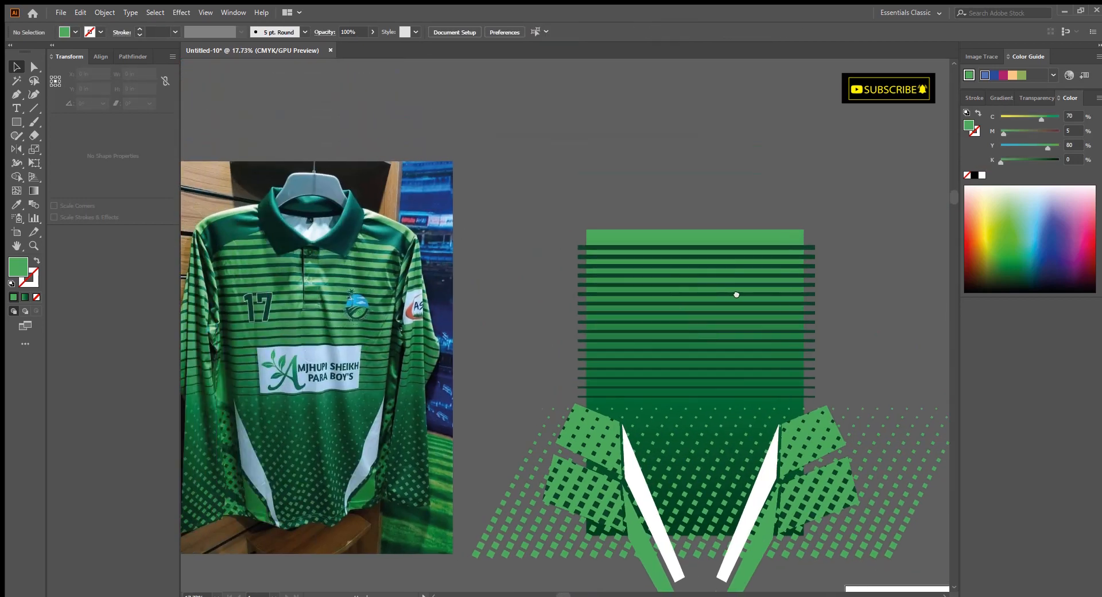
{"action": "scroll", "coordinate": [736, 294], "scroll_direction": "up", "scroll_amount": 3}
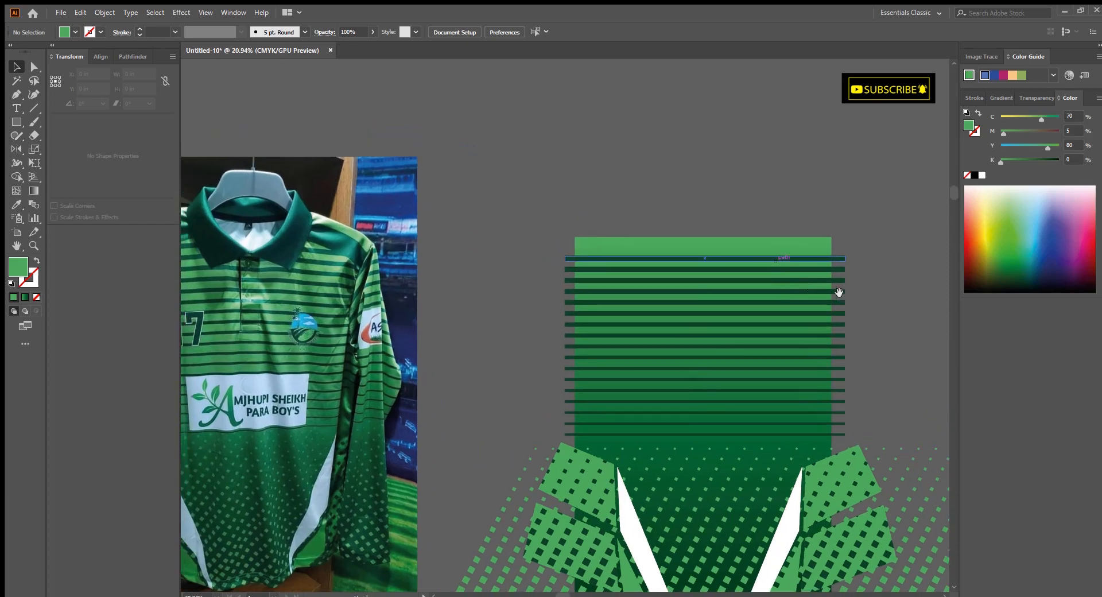
{"action": "scroll", "coordinate": [838, 293], "scroll_direction": "up", "scroll_amount": 4}
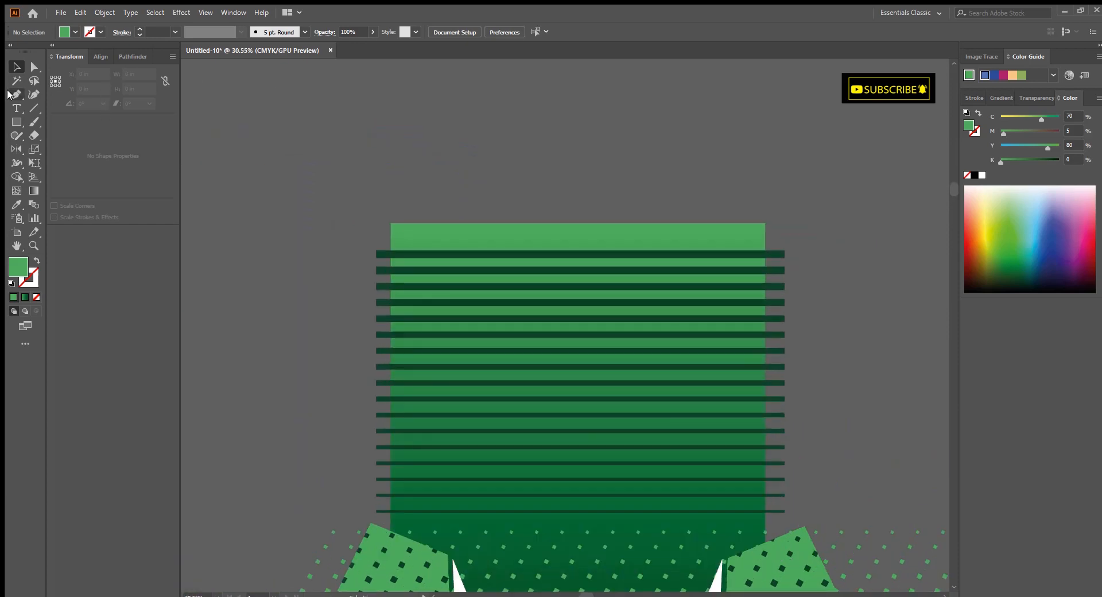
{"action": "left_click", "coordinate": [345, 295]}
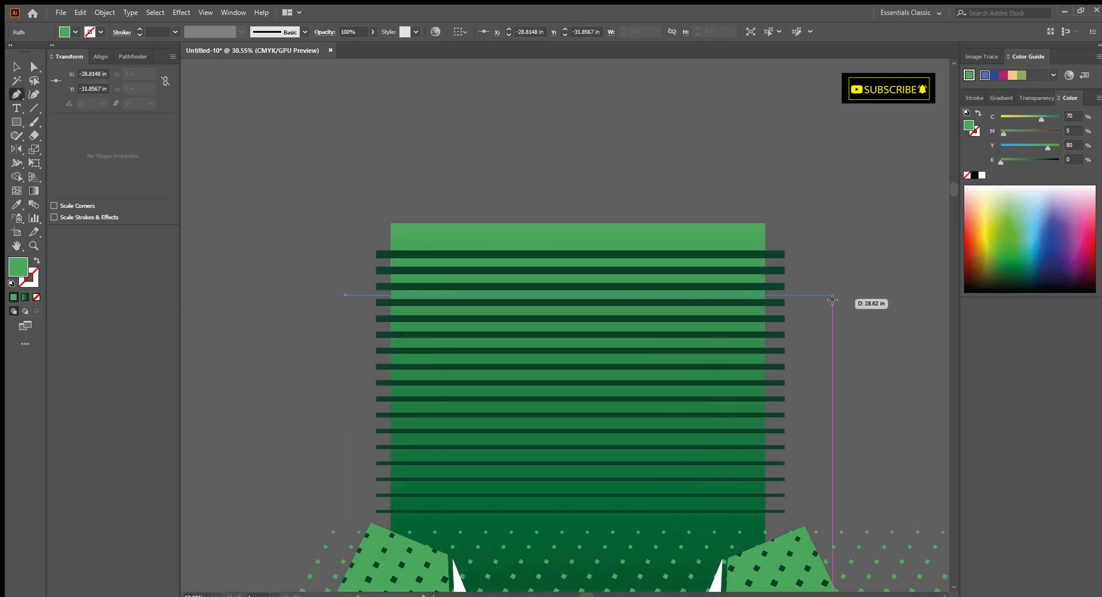
{"action": "left_click_drag", "start_coordinate": [870, 337], "coordinate": [845, 373]}
{"action": "left_click", "coordinate": [636, 295]}
{"action": "left_click_drag", "start_coordinate": [646, 292], "coordinate": [769, 352]}
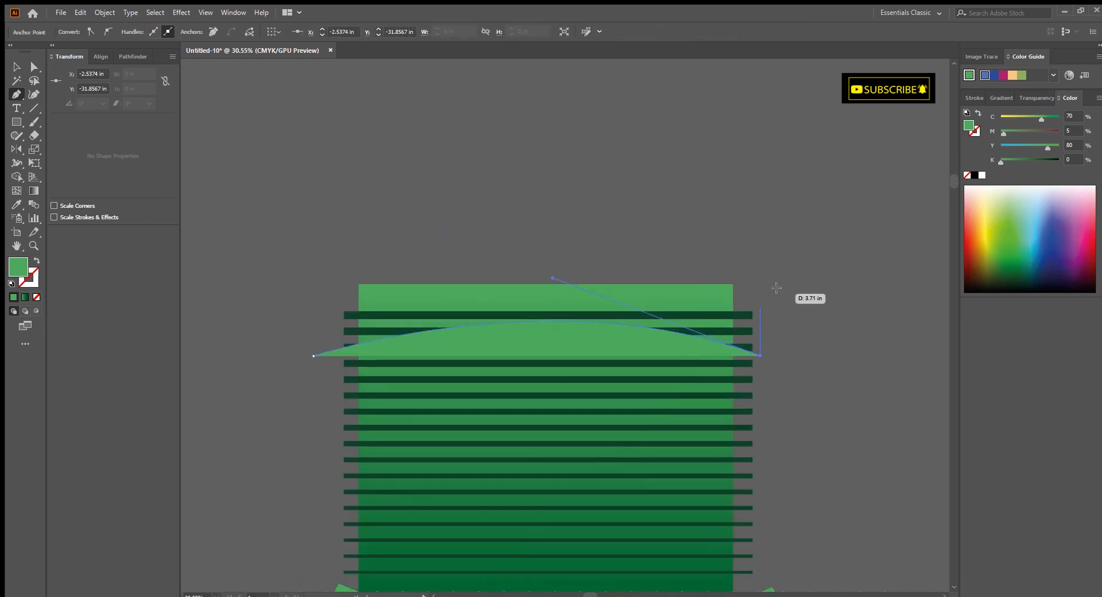
{"action": "left_click", "coordinate": [760, 258]}
{"action": "left_click", "coordinate": [318, 259]}
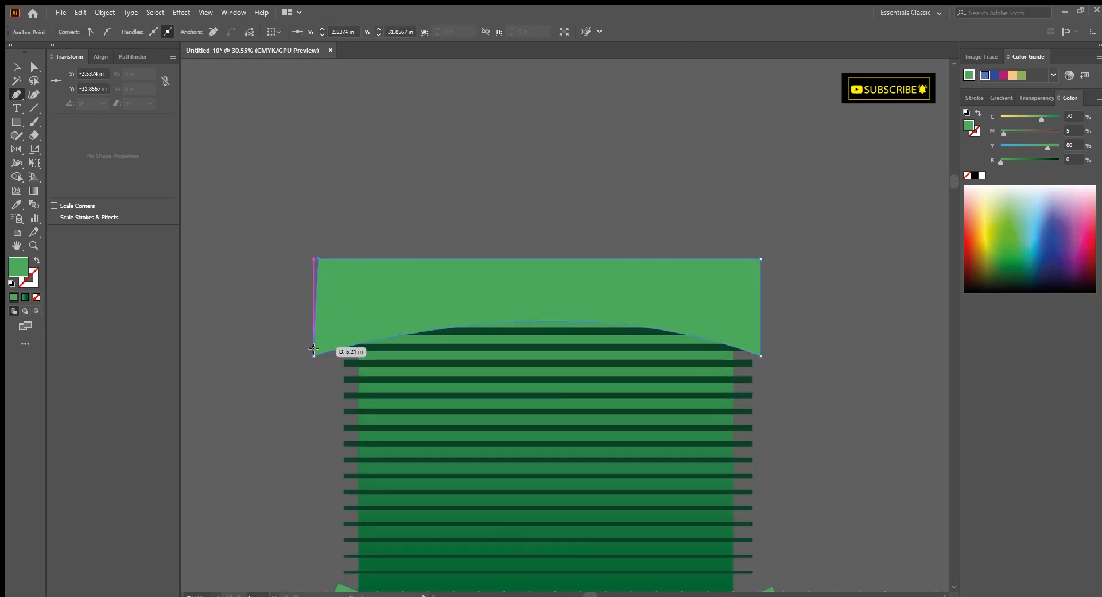
{"action": "key", "text": "v"}
Step: Pull the shoulder shape's two lower corners down about 1 in so its arch covers the first stripes
{"action": "left_click_drag", "start_coordinate": [524, 307], "coordinate": [617, 349]}
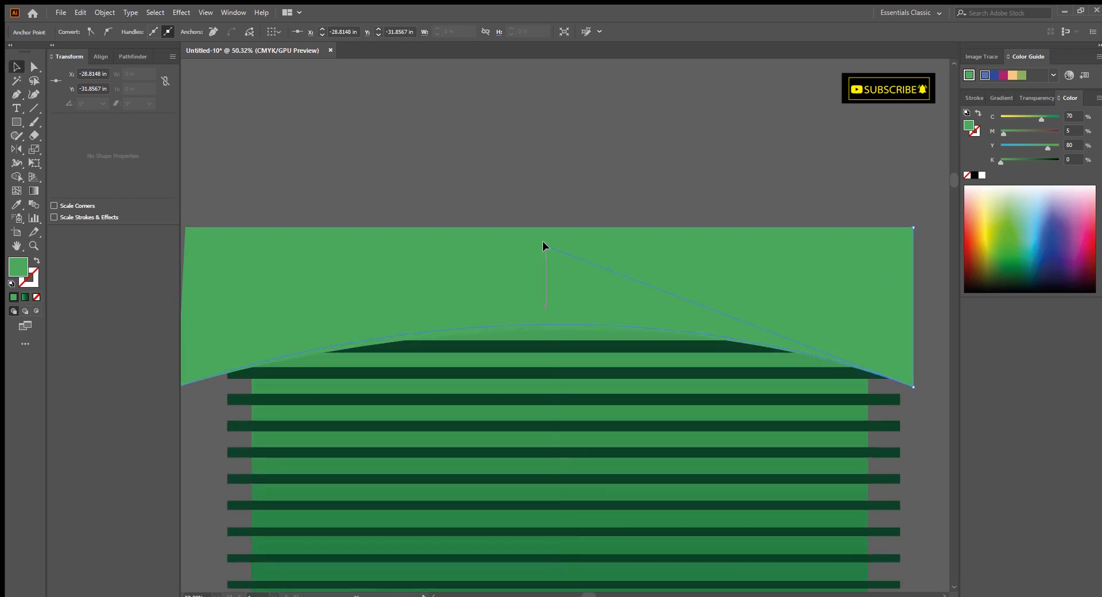
{"action": "left_click_drag", "start_coordinate": [543, 241], "coordinate": [544, 237]}
{"action": "left_click_drag", "start_coordinate": [634, 317], "coordinate": [662, 316]}
{"action": "left_click_drag", "start_coordinate": [562, 381], "coordinate": [564, 402]}
{"action": "scroll", "coordinate": [623, 405], "scroll_direction": "down", "scroll_amount": 2}
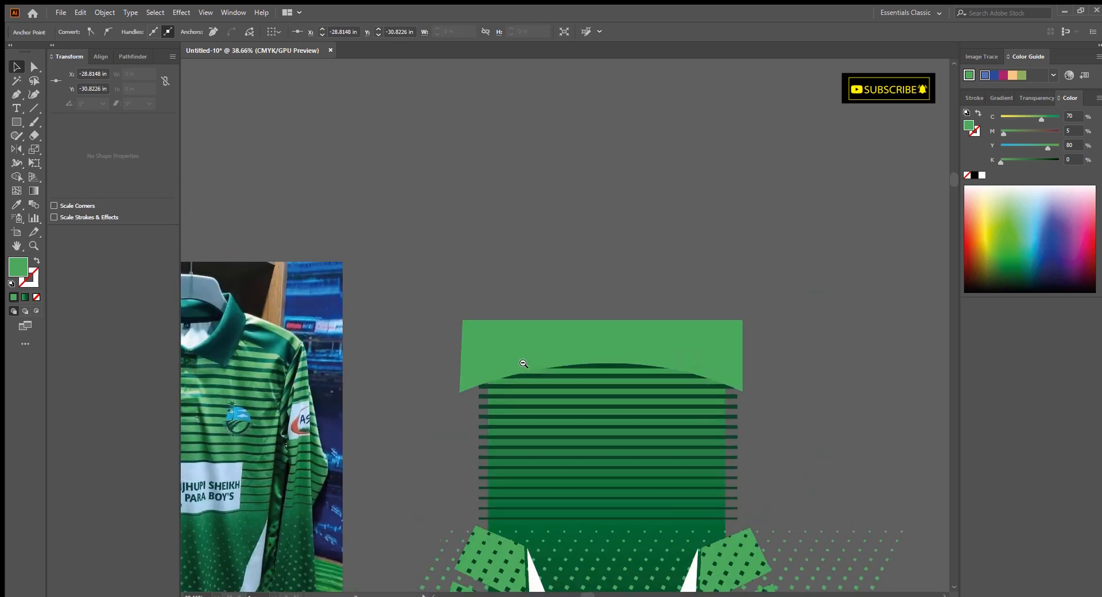
Step: Duplicate the shoulder shape about 2 in higher and move both copies down about 1 in
{"action": "scroll", "coordinate": [646, 394], "scroll_direction": "up", "scroll_amount": 2}
{"action": "left_click_drag", "start_coordinate": [734, 363], "coordinate": [728, 326]}
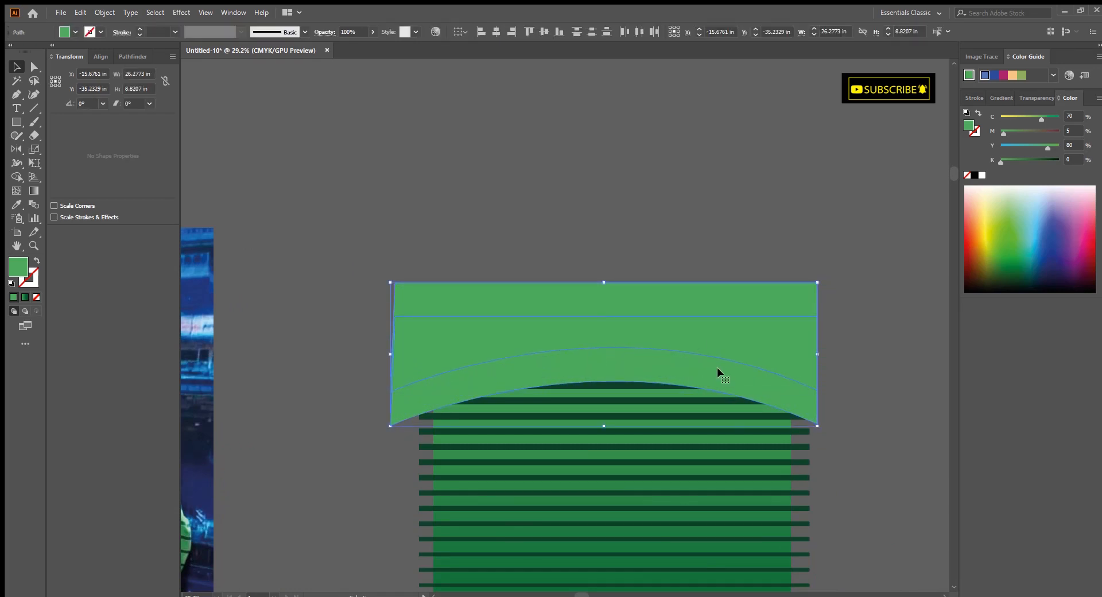
{"action": "left_click_drag", "start_coordinate": [717, 367], "coordinate": [715, 384]}
{"action": "scroll", "coordinate": [682, 333], "scroll_direction": "down", "scroll_amount": 1}
{"action": "left_click_drag", "start_coordinate": [732, 426], "coordinate": [814, 397]}
{"action": "left_click", "coordinate": [820, 378]}
Step: Recolour the lower shoulder shape with the dark green sampled from the stripes
{"action": "left_click", "coordinate": [779, 341]}
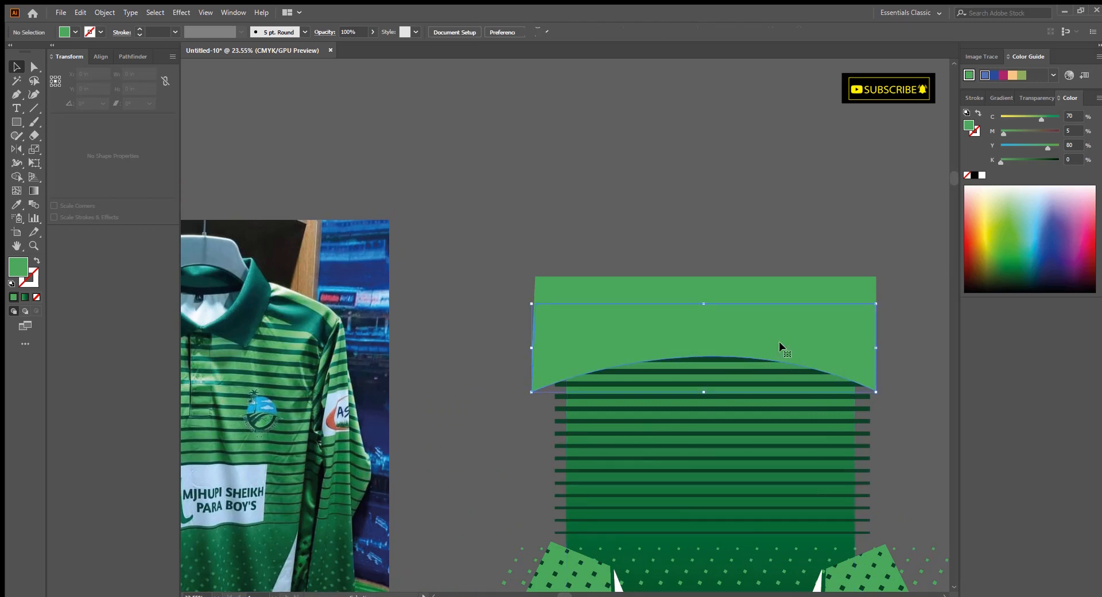
{"action": "left_click_drag", "start_coordinate": [719, 375], "coordinate": [833, 344]}
{"action": "left_click_drag", "start_coordinate": [553, 389], "coordinate": [582, 393]}
{"action": "scroll", "coordinate": [717, 302], "scroll_direction": "down", "scroll_amount": 1}
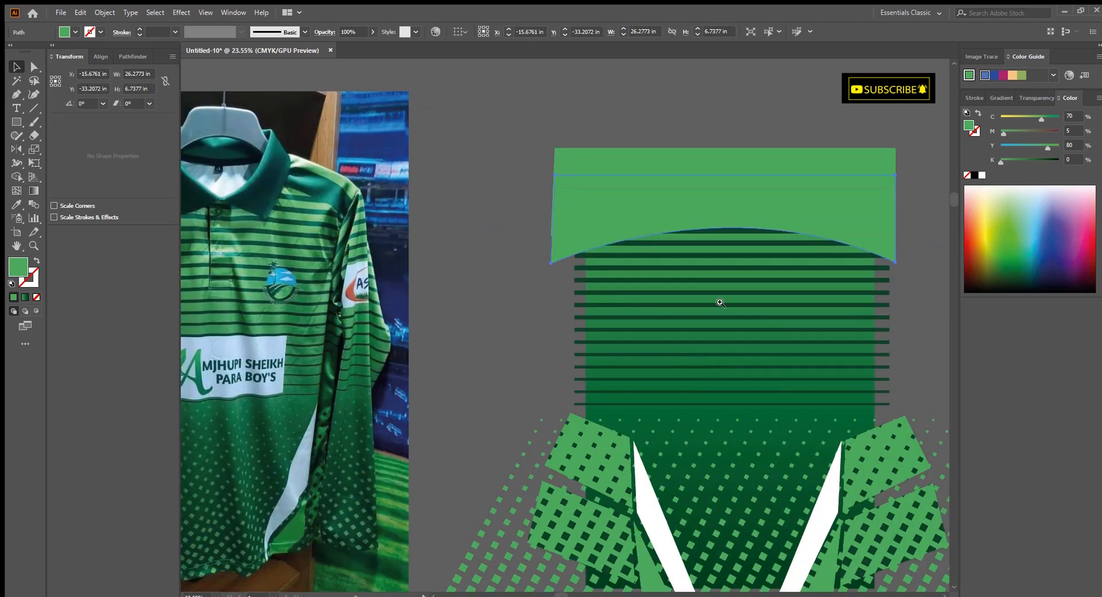
{"action": "scroll", "coordinate": [720, 386], "scroll_direction": "up", "scroll_amount": 4}
{"action": "left_click", "coordinate": [699, 294]}
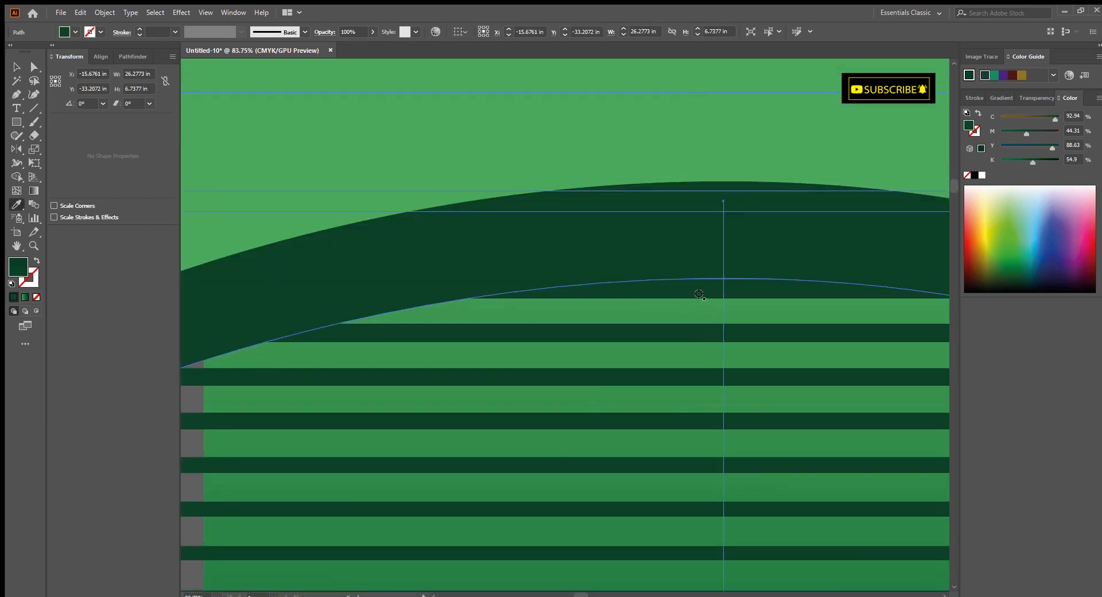
{"action": "key", "text": "v"}
{"action": "scroll", "coordinate": [504, 327], "scroll_direction": "down", "scroll_amount": 4}
{"action": "left_click_drag", "start_coordinate": [815, 333], "coordinate": [764, 350]}
{"action": "left_click", "coordinate": [787, 336]}
Step: Move the light and dark green shoulder shapes together down about 0.5 in over the stripes
{"action": "scroll", "coordinate": [740, 353], "scroll_direction": "up", "scroll_amount": 2}
{"action": "left_click", "coordinate": [682, 294]}
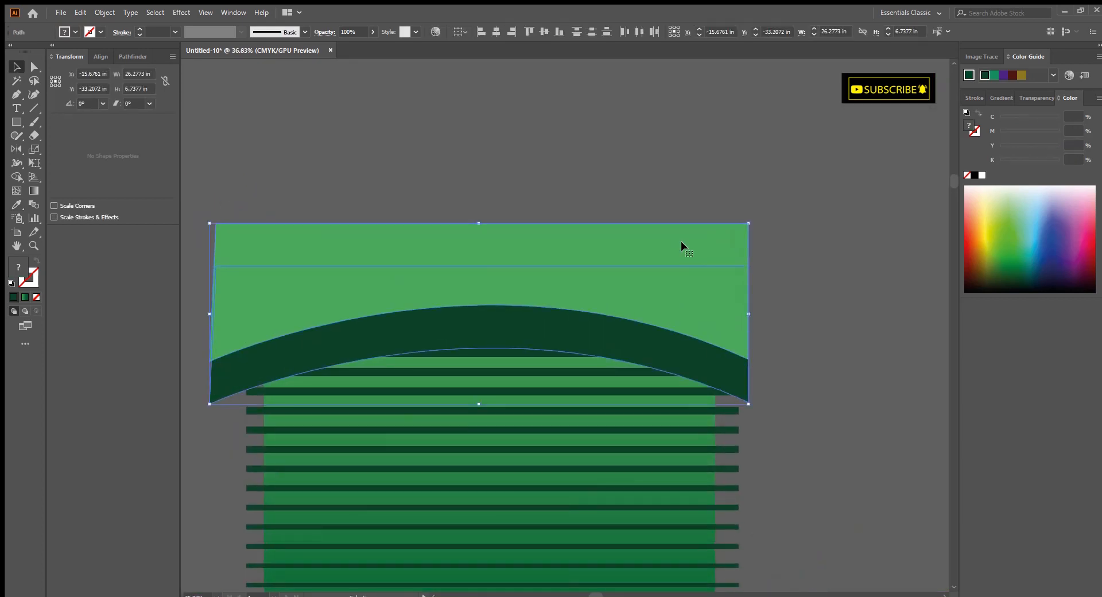
{"action": "left_click_drag", "start_coordinate": [651, 350], "coordinate": [650, 360]}
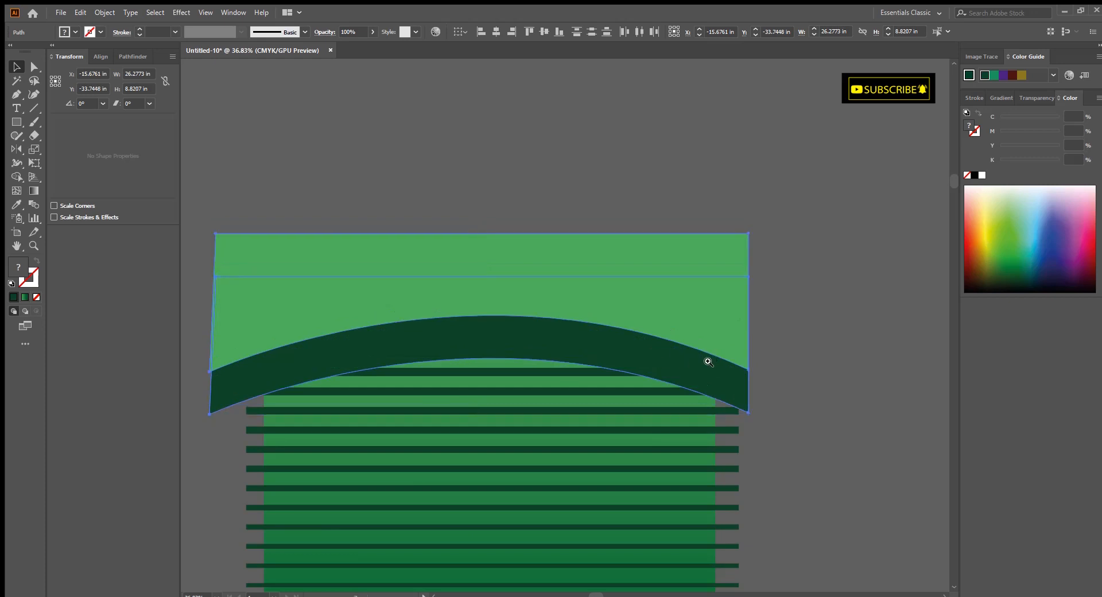
{"action": "scroll", "coordinate": [702, 359], "scroll_direction": "down", "scroll_amount": 2}
{"action": "left_click_drag", "start_coordinate": [684, 419], "coordinate": [772, 294]}
{"action": "left_click", "coordinate": [803, 319]}
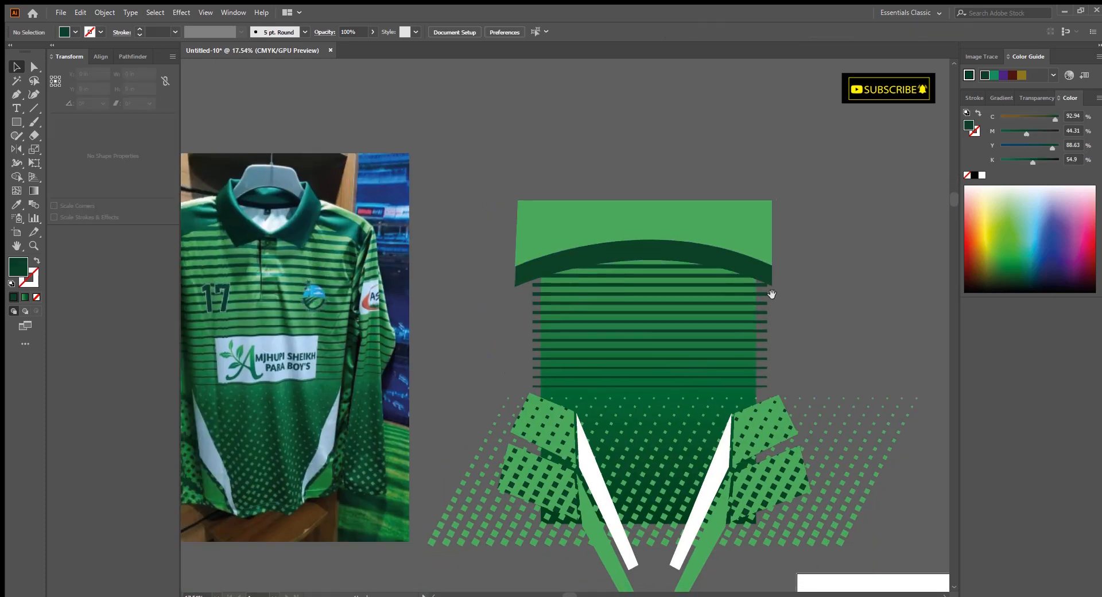
Step: Try to clip the whole jersey artwork to a copy of the gradient body rectangle brought to the front
{"action": "left_click", "coordinate": [713, 391]}
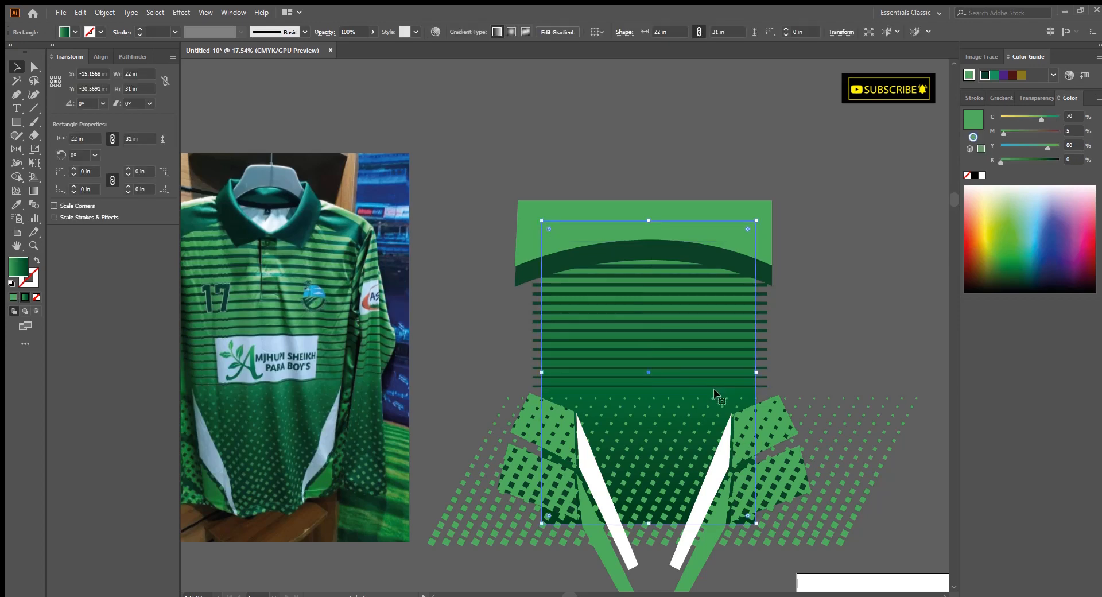
{"action": "key", "text": "ctrl"}
{"action": "key", "text": "ctrl+shift+bracketright"}
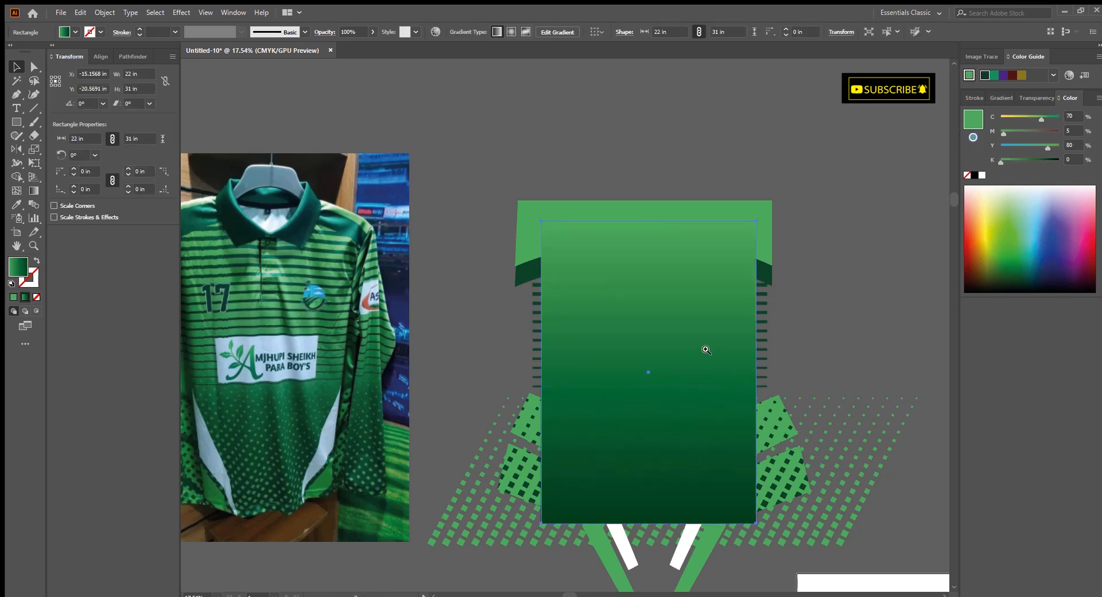
{"action": "left_click_drag", "start_coordinate": [705, 349], "coordinate": [666, 349]}
{"action": "left_click_drag", "start_coordinate": [738, 464], "coordinate": [793, 515]}
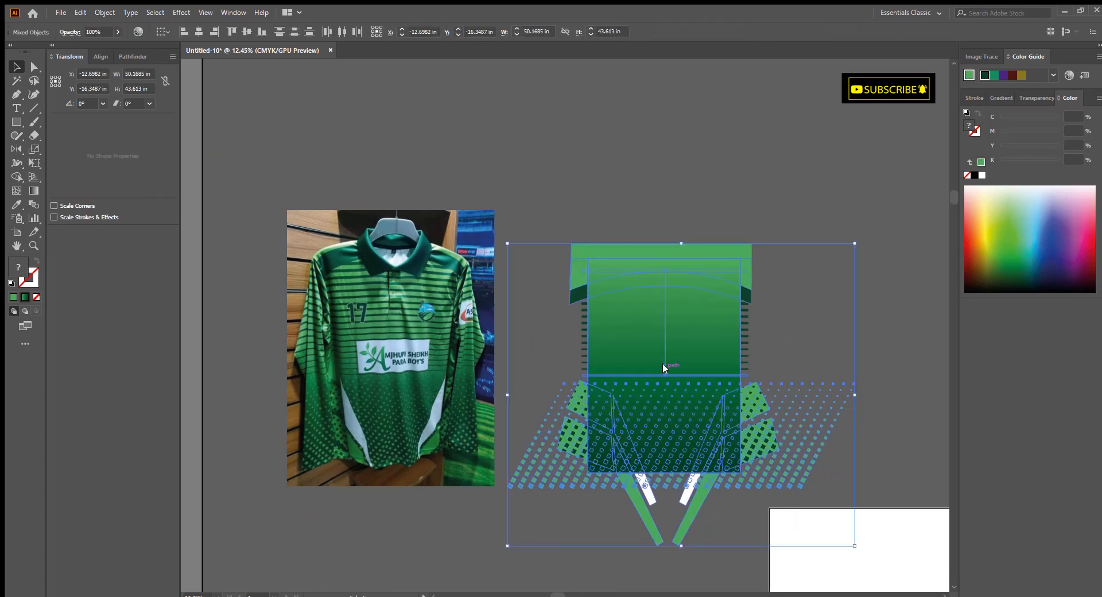
{"action": "key", "text": "ctrl+7"}
{"action": "left_click", "coordinate": [765, 335]}
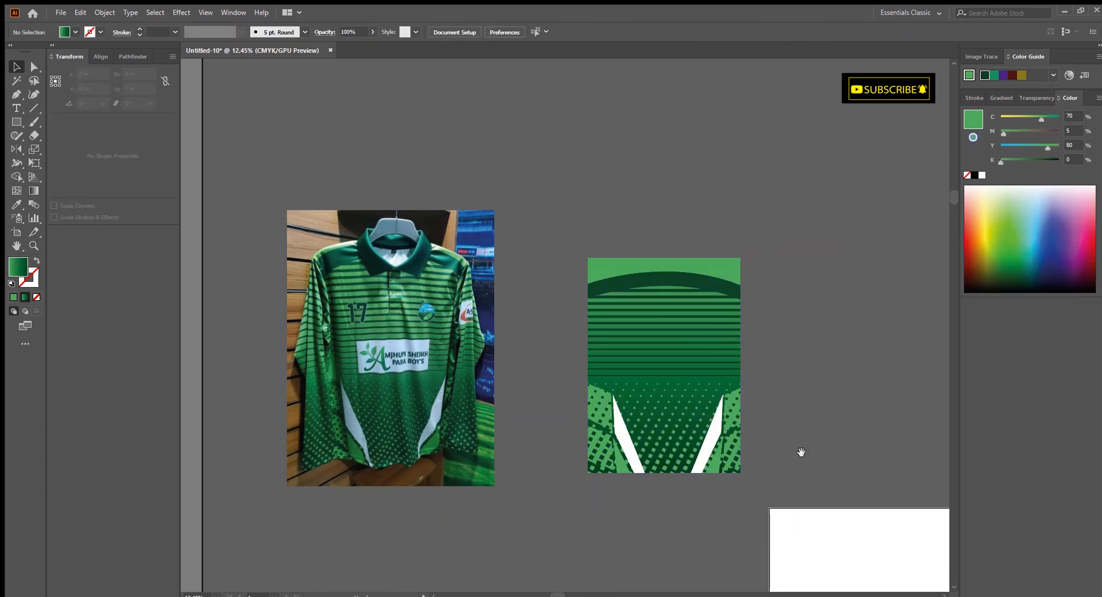
Step: Undo the clipping and delete the gradient rectangle copy lying in front of the artwork
{"action": "left_click_drag", "start_coordinate": [801, 480], "coordinate": [764, 438]}
{"action": "left_click_drag", "start_coordinate": [658, 451], "coordinate": [715, 450]}
{"action": "key", "text": "ctrl+z"}
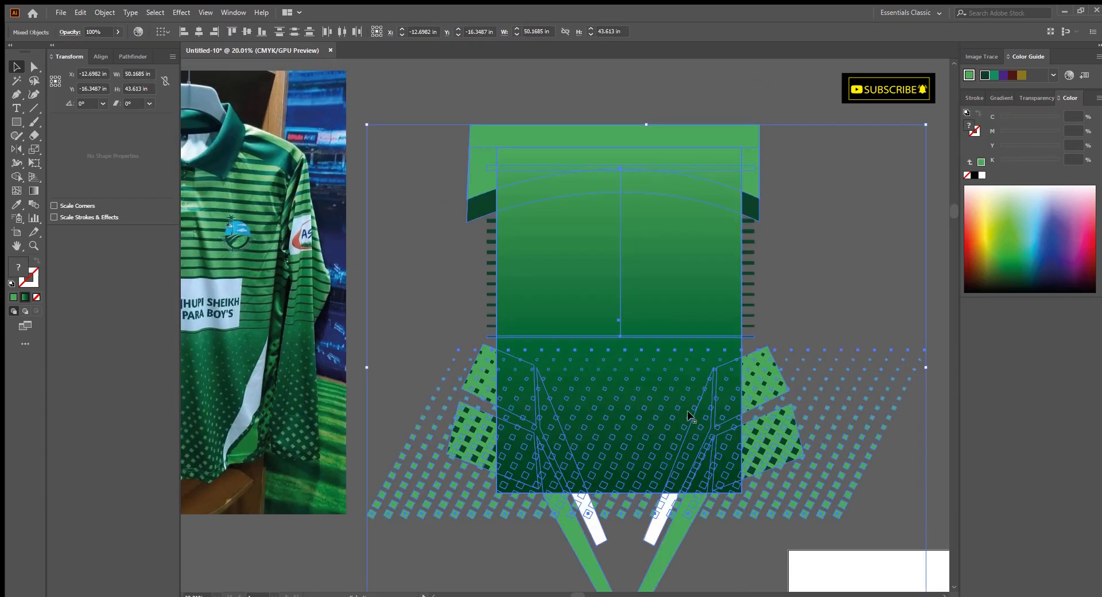
{"action": "left_click", "coordinate": [806, 326]}
{"action": "left_click_drag", "start_coordinate": [806, 327], "coordinate": [810, 337]}
{"action": "left_click", "coordinate": [649, 243]}
{"action": "key", "text": "Delete"}
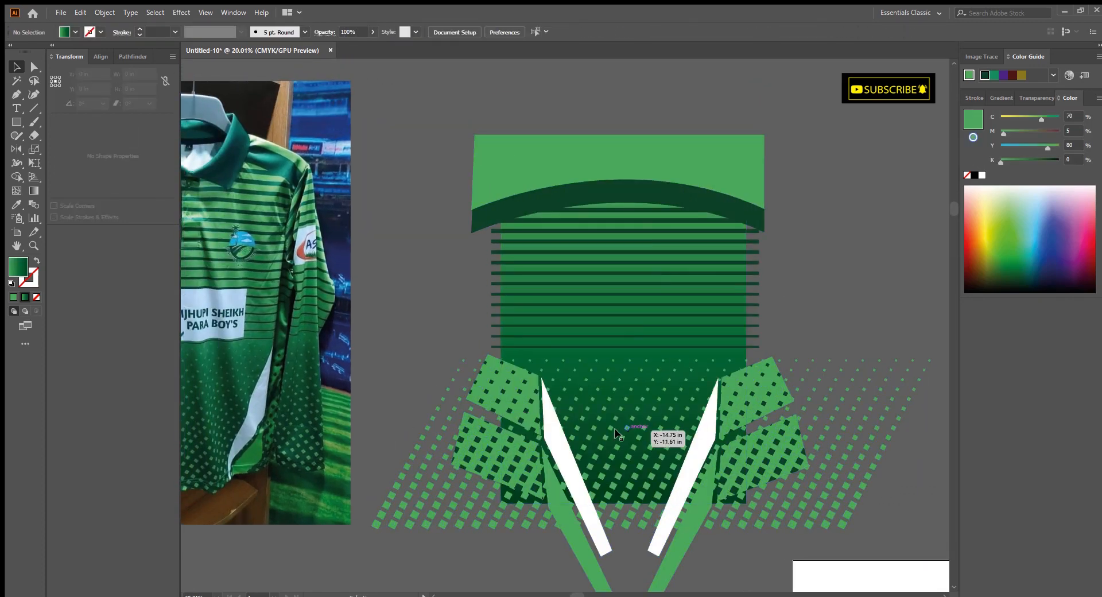
Step: Group both diamond-patterned side pieces with the green and white inserts
{"action": "left_click_drag", "start_coordinate": [621, 431], "coordinate": [589, 377]}
{"action": "left_click", "coordinate": [482, 331]}
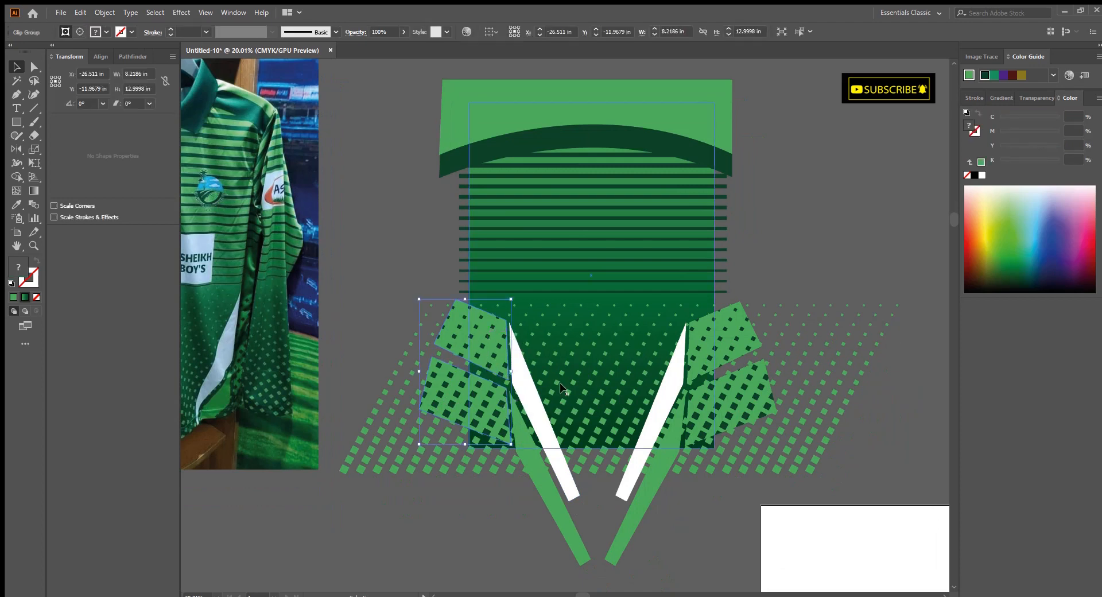
{"action": "left_click", "coordinate": [719, 335], "text": "shift"}
{"action": "left_click", "coordinate": [672, 372], "text": "shift"}
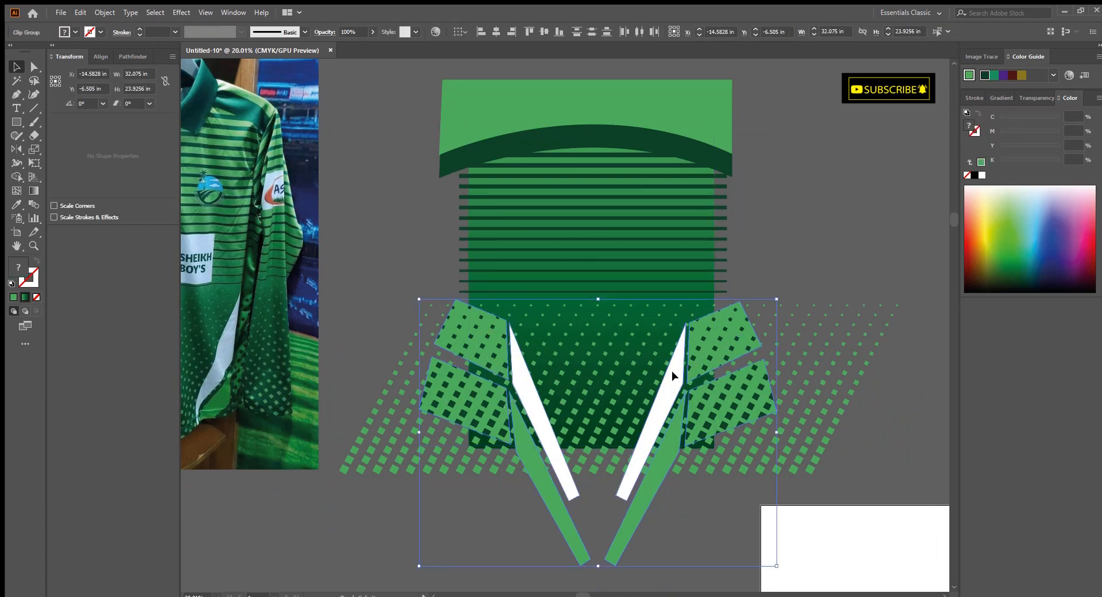
{"action": "left_click", "coordinate": [841, 487]}
{"action": "left_click_drag", "start_coordinate": [763, 492], "coordinate": [775, 499]}
Step: Select all the jersey artwork and align its parts to a common horizontal centre
{"action": "scroll", "coordinate": [774, 499], "scroll_direction": "down", "scroll_amount": 1}
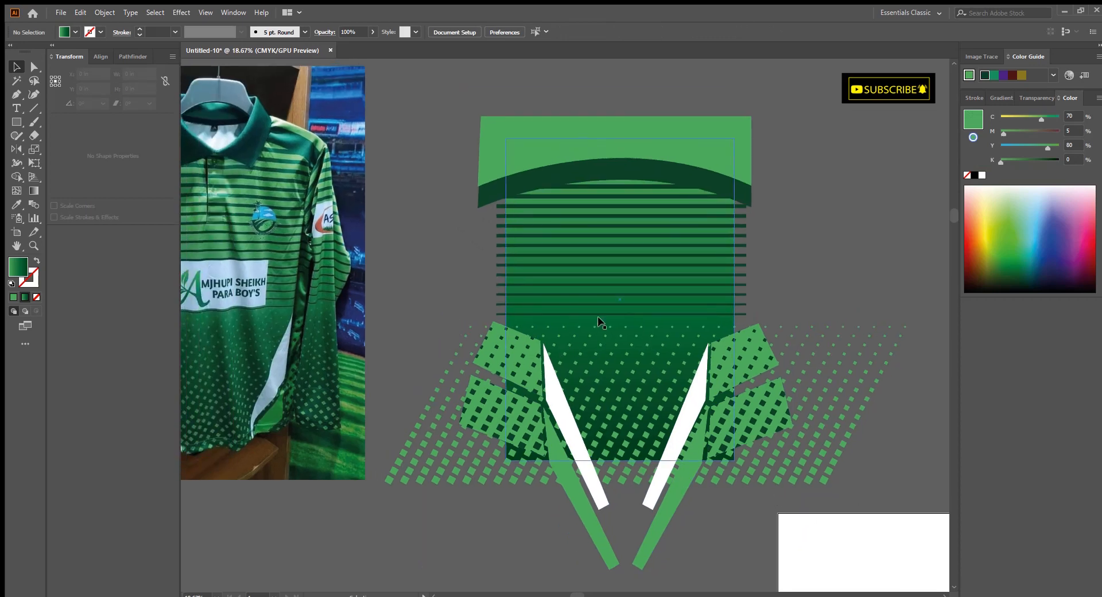
{"action": "scroll", "coordinate": [597, 316], "scroll_direction": "down", "scroll_amount": 1}
{"action": "key", "text": "ctrl+a"}
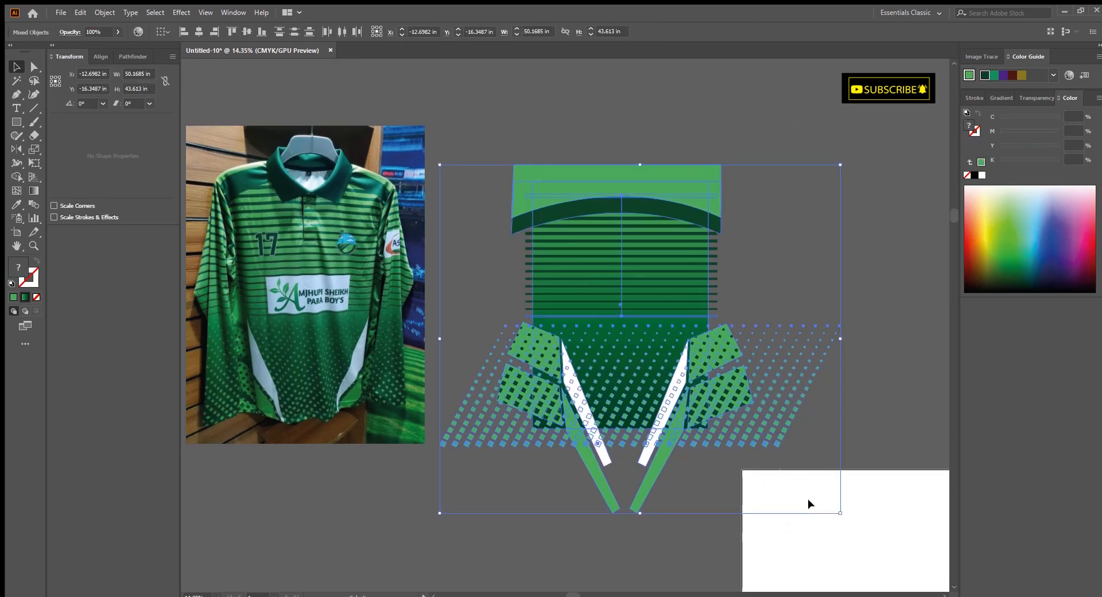
{"action": "left_click", "coordinate": [609, 108]}
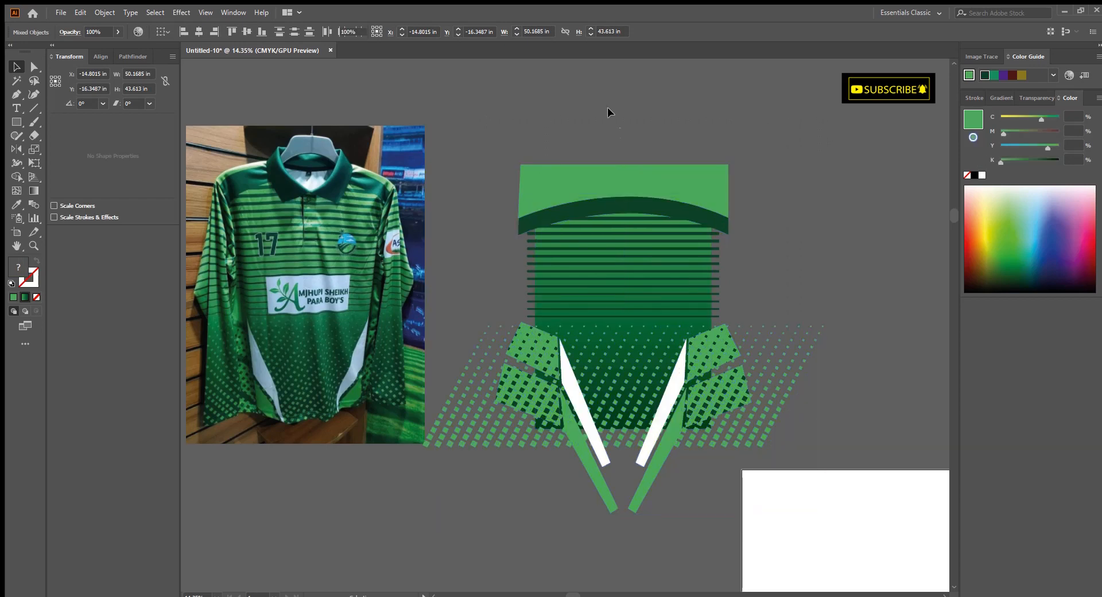
Step: Try placing the previously copied body rectangle in front of the centred artwork, then undo it
{"action": "scroll", "coordinate": [646, 282], "scroll_direction": "up", "scroll_amount": 3}
{"action": "left_click", "coordinate": [677, 339]}
{"action": "key", "text": "ctrl+shift+bracketright"}
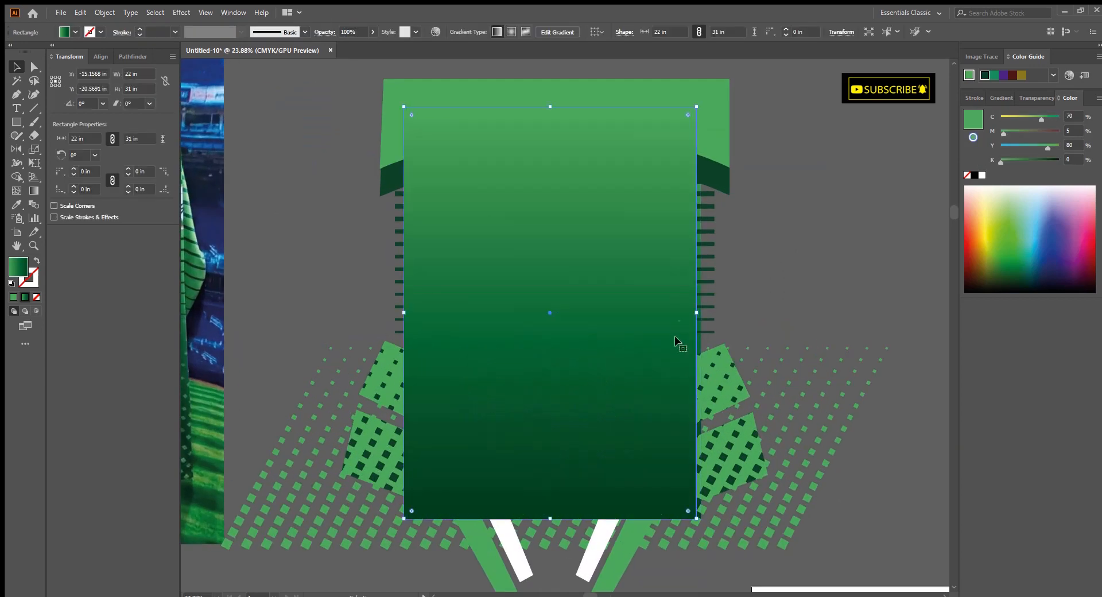
{"action": "key", "text": "ctrl+z"}
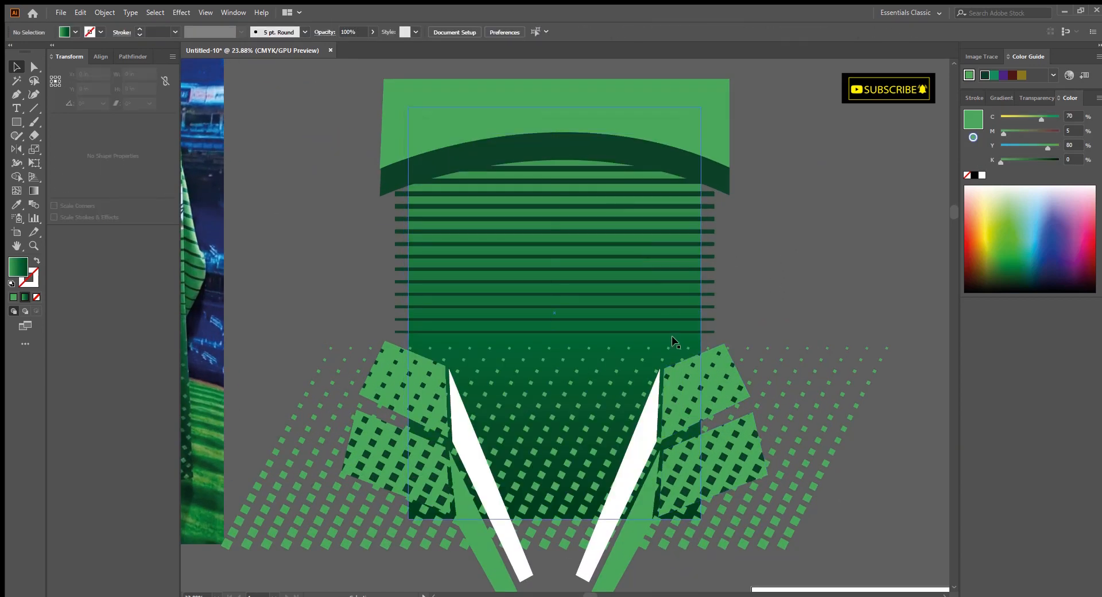
Step: Duplicate the centred 22 by 31 in gradient body rectangle in place and bring the copy to the front
{"action": "left_click", "coordinate": [671, 336]}
{"action": "left_click_drag", "start_coordinate": [758, 351], "coordinate": [623, 367]}
{"action": "left_click_drag", "start_coordinate": [376, 348], "coordinate": [404, 370]}
{"action": "left_click_drag", "start_coordinate": [782, 314], "coordinate": [454, 388]}
{"action": "left_click_drag", "start_coordinate": [558, 407], "coordinate": [633, 436]}
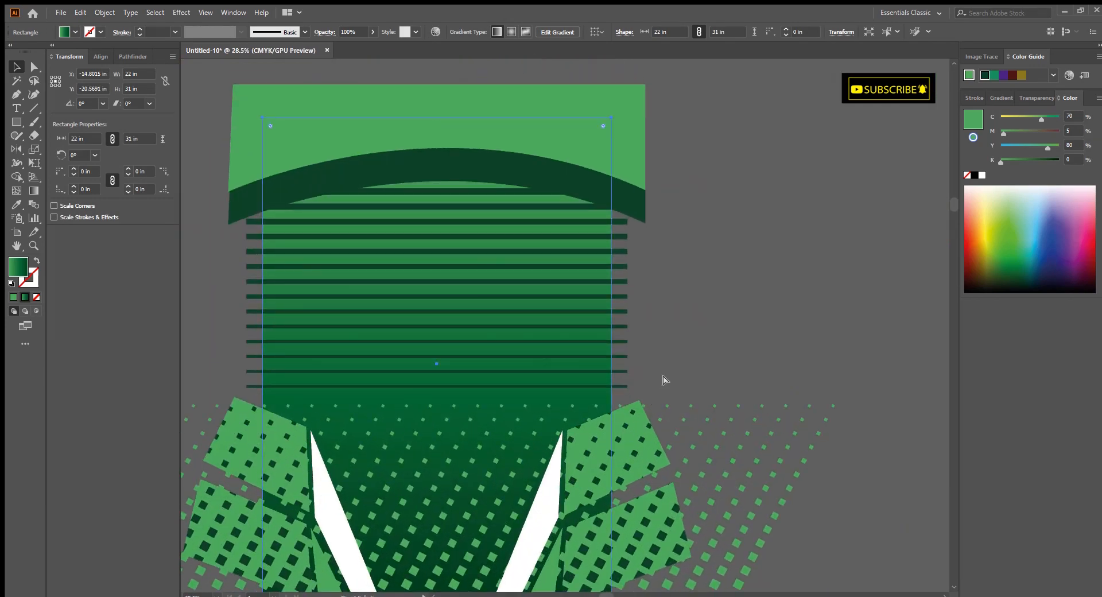
{"action": "key", "text": "ctrl+shift+]"}
Step: Clip the whole jersey artwork to the front body rectangle
{"action": "left_click_drag", "start_coordinate": [580, 354], "coordinate": [480, 302]}
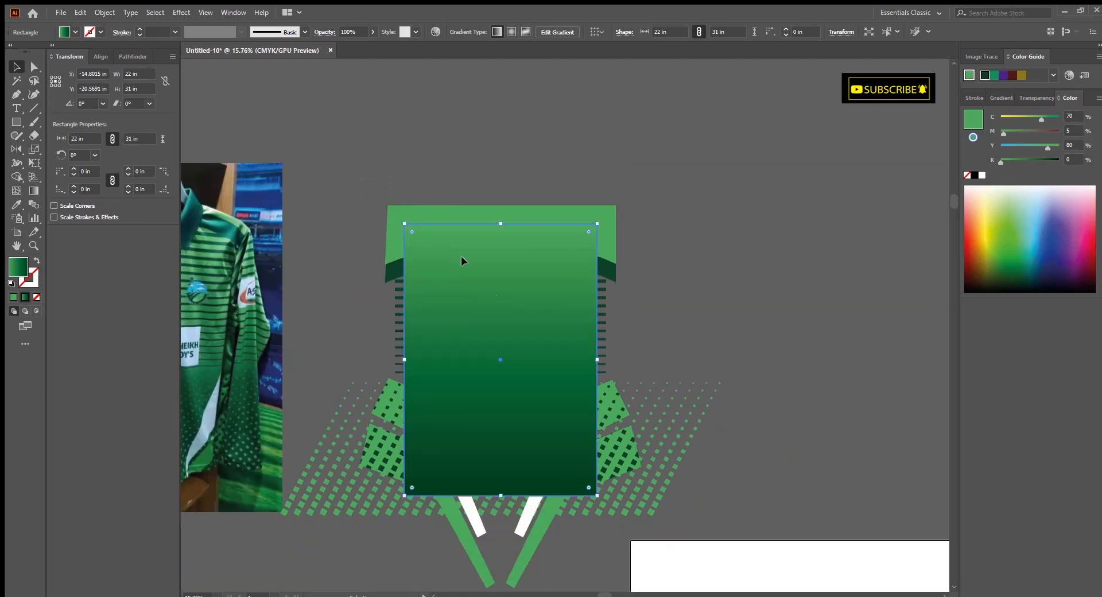
{"action": "left_click_drag", "start_coordinate": [673, 505], "coordinate": [542, 421]}
{"action": "key", "text": "ctrl+7"}
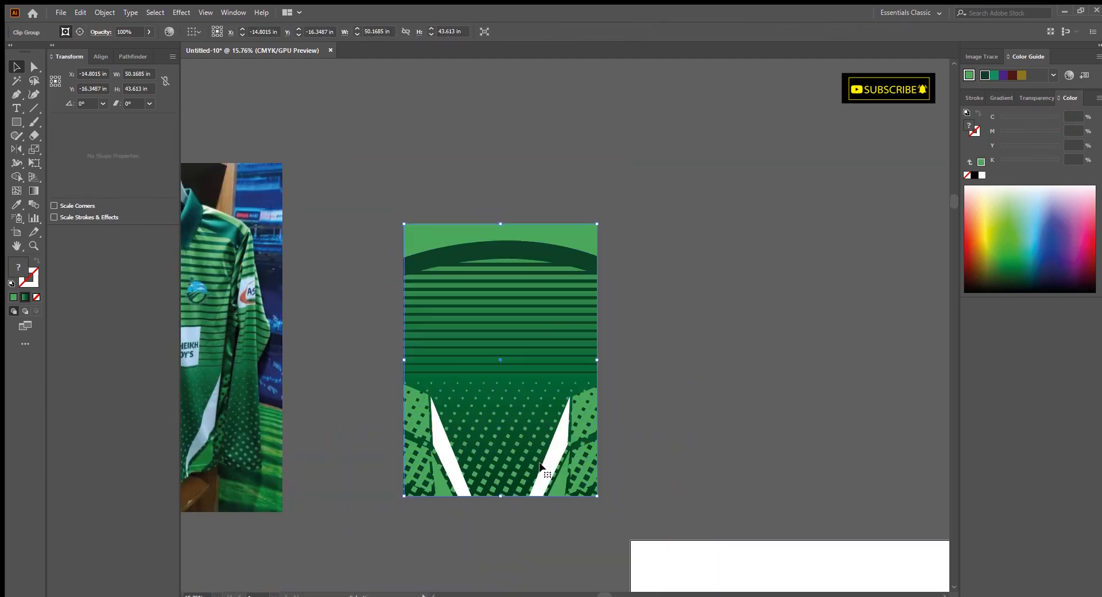
Step: Move the clipped jersey front up about 10 in, beside the reference photo
{"action": "left_click", "coordinate": [704, 329]}
{"action": "left_click_drag", "start_coordinate": [704, 330], "coordinate": [655, 395]}
{"action": "left_click_drag", "start_coordinate": [596, 396], "coordinate": [594, 330]}
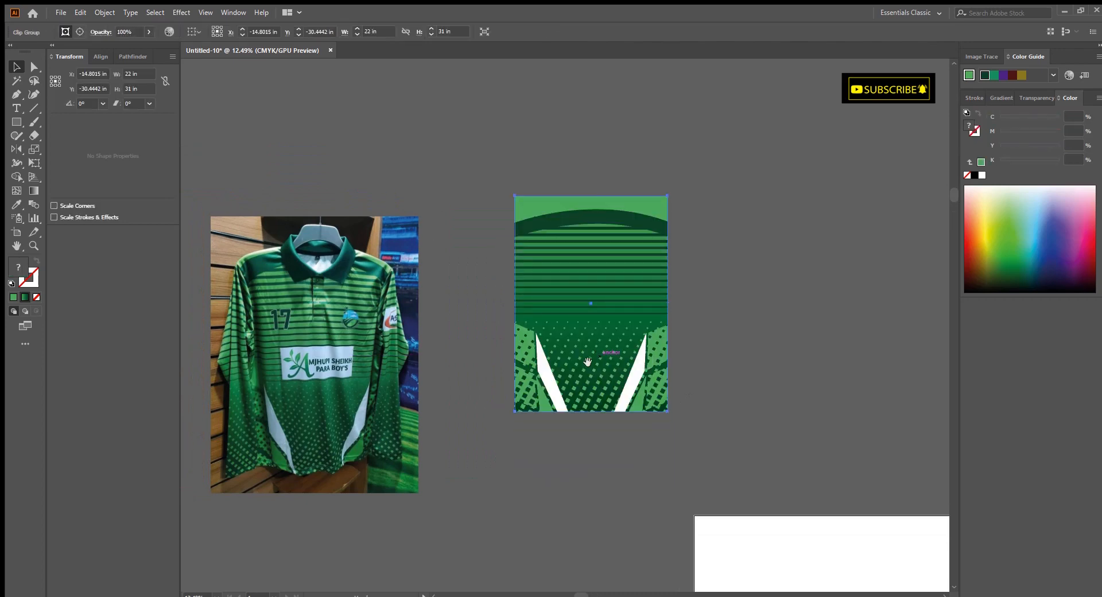
Step: Extend the light green in the front body's gradient with one stop at 0% and a second light stop at about 27%
{"action": "scroll", "coordinate": [595, 330], "scroll_direction": "up", "scroll_amount": 1}
{"action": "scroll", "coordinate": [687, 362], "scroll_direction": "up", "scroll_amount": 3}
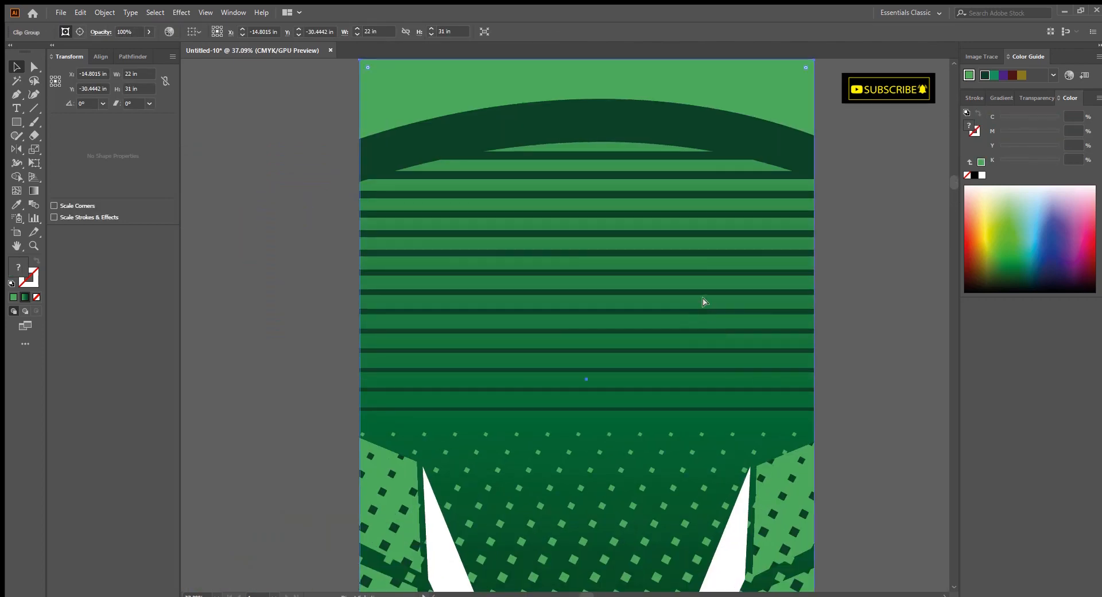
{"action": "left_click", "coordinate": [755, 297]}
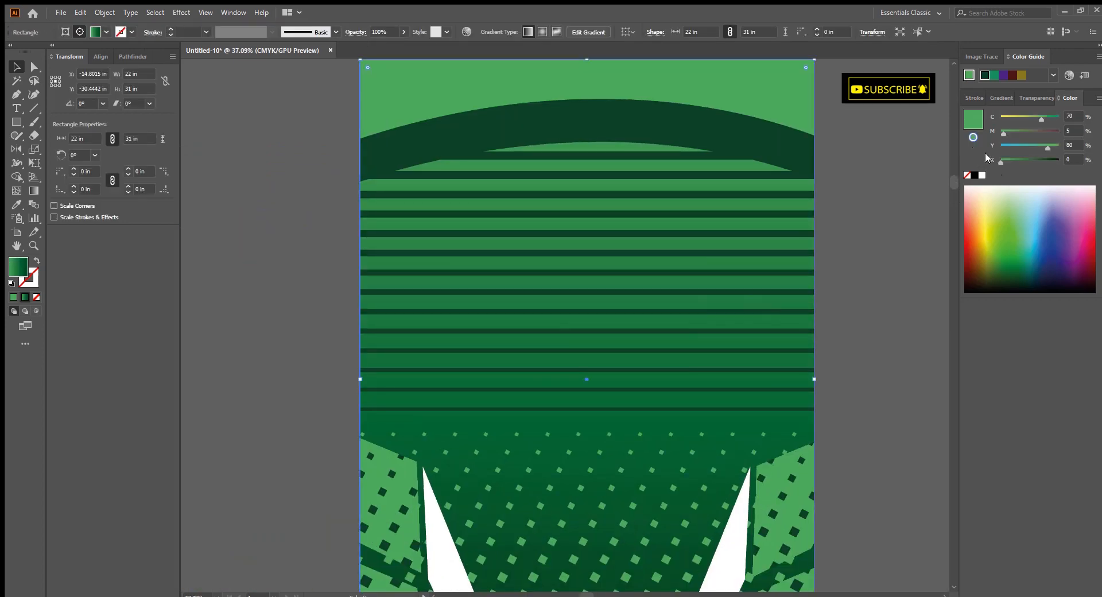
{"action": "left_click", "coordinate": [998, 98]}
{"action": "left_click_drag", "start_coordinate": [969, 205], "coordinate": [983, 204]}
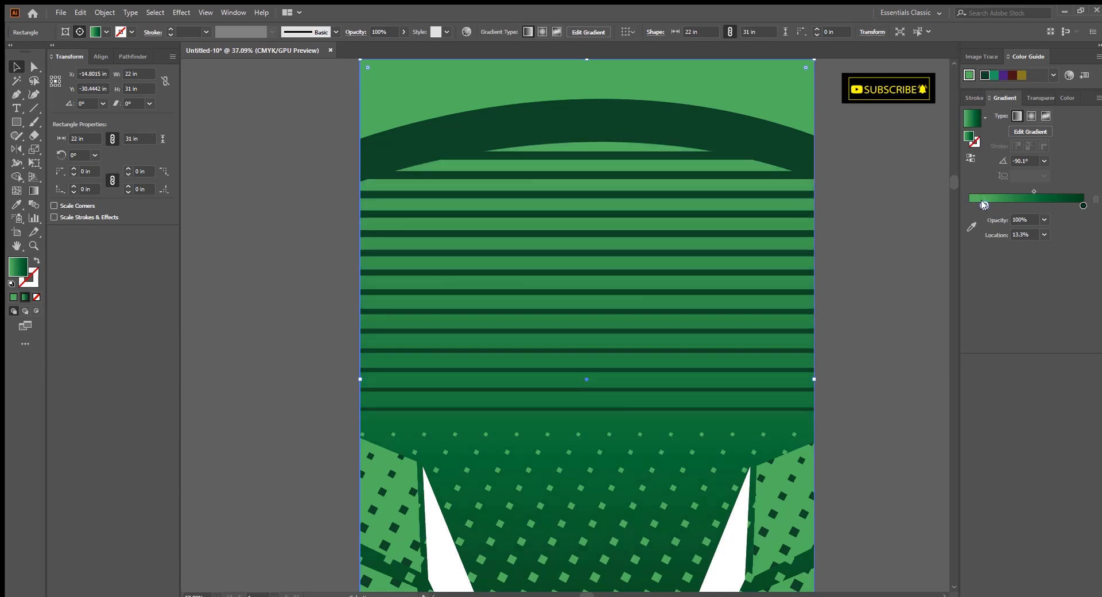
{"action": "left_click_drag", "start_coordinate": [867, 295], "coordinate": [835, 315]}
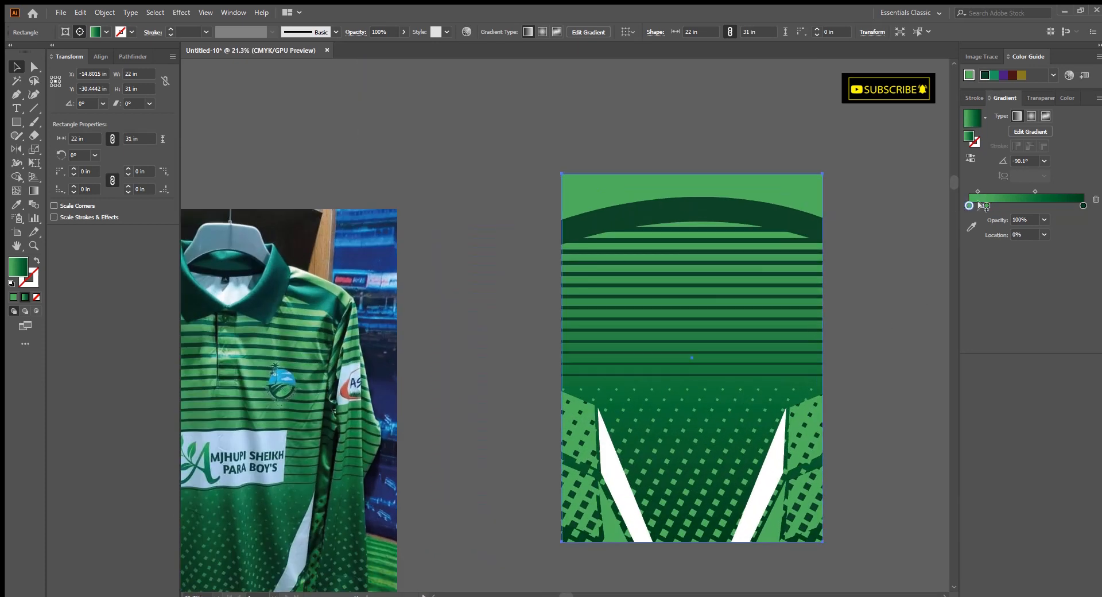
{"action": "left_click_drag", "start_coordinate": [995, 205], "coordinate": [1000, 207]}
{"action": "left_click_drag", "start_coordinate": [856, 293], "coordinate": [835, 315]}
Step: Move the clipped jersey front about 4.5 in up and 1.6 in left, nearer the reference photo
{"action": "left_click_drag", "start_coordinate": [891, 347], "coordinate": [800, 334]}
{"action": "left_click", "coordinate": [800, 335]}
{"action": "scroll", "coordinate": [654, 412], "scroll_direction": "down", "scroll_amount": 2}
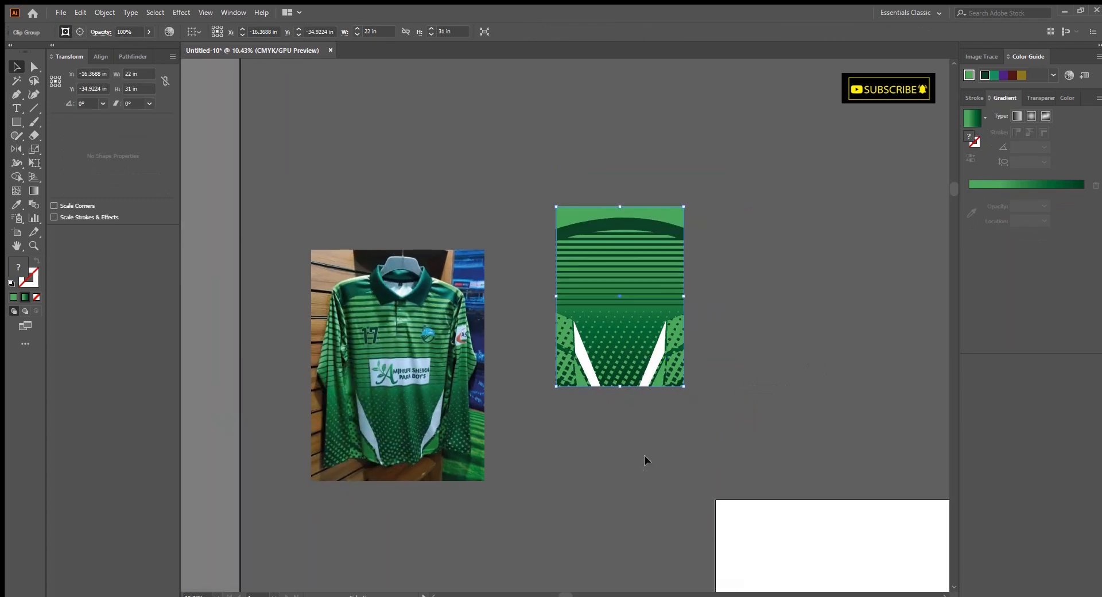
{"action": "scroll", "coordinate": [645, 460], "scroll_direction": "up", "scroll_amount": 4}
{"action": "left_click_drag", "start_coordinate": [784, 375], "coordinate": [774, 394]}
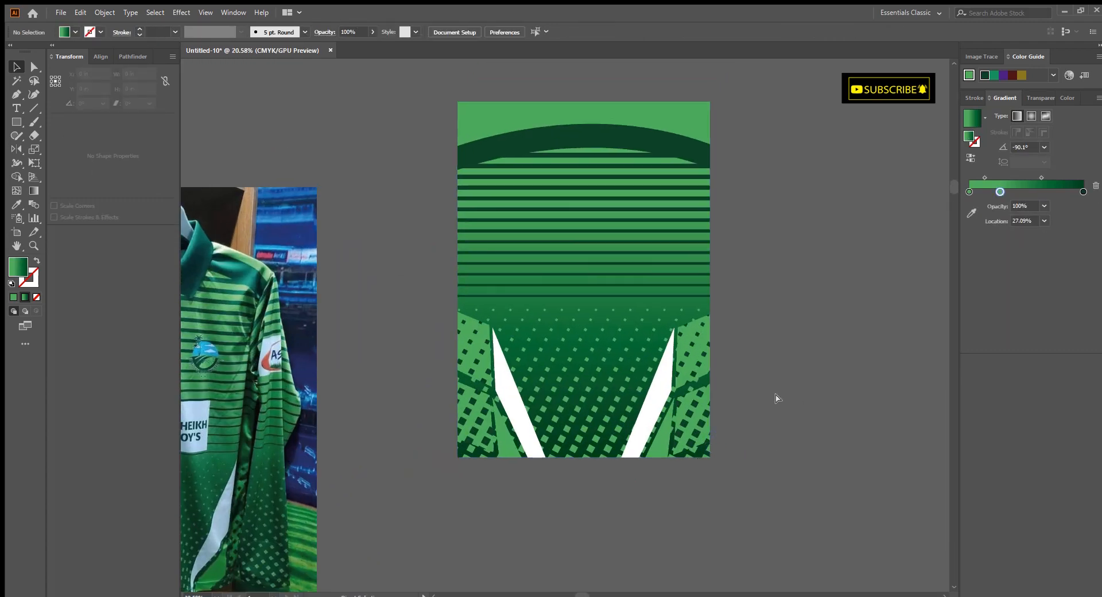
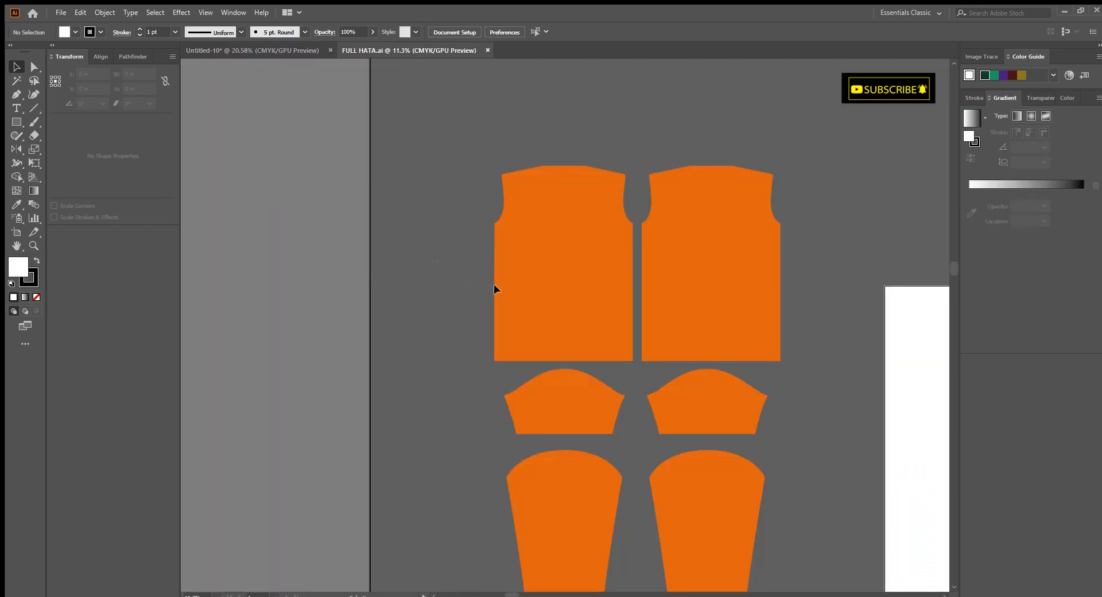
Step: Copy a body pattern and a long sleeve pattern from FULL HATA.ai and paste them into the jersey document
{"action": "left_click", "coordinate": [495, 284]}
{"action": "left_click", "coordinate": [547, 488], "text": "shift"}
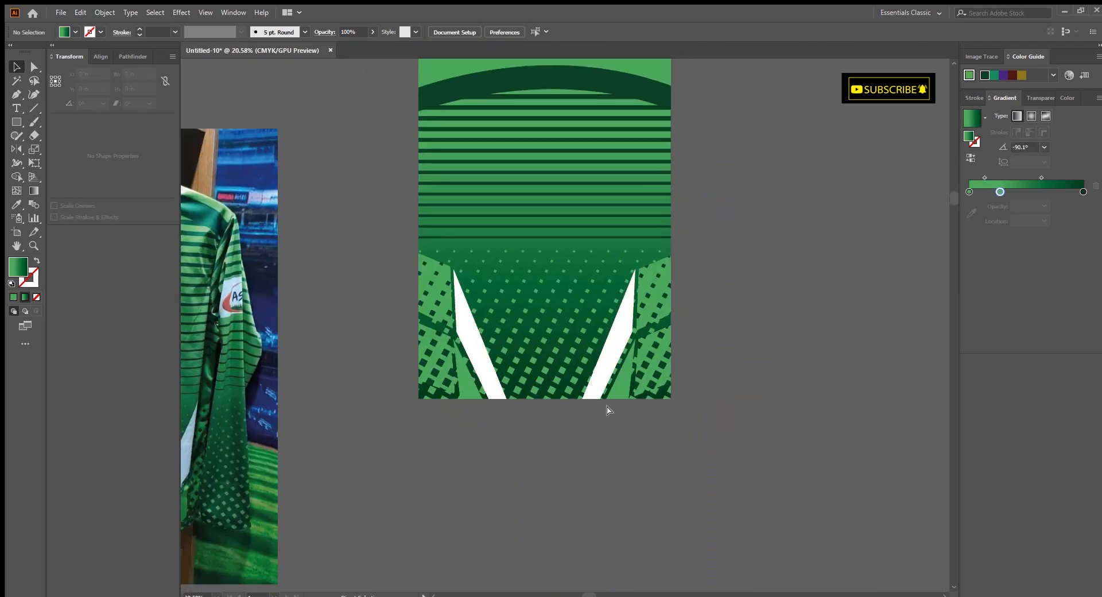
{"action": "key", "text": "ctrl+v"}
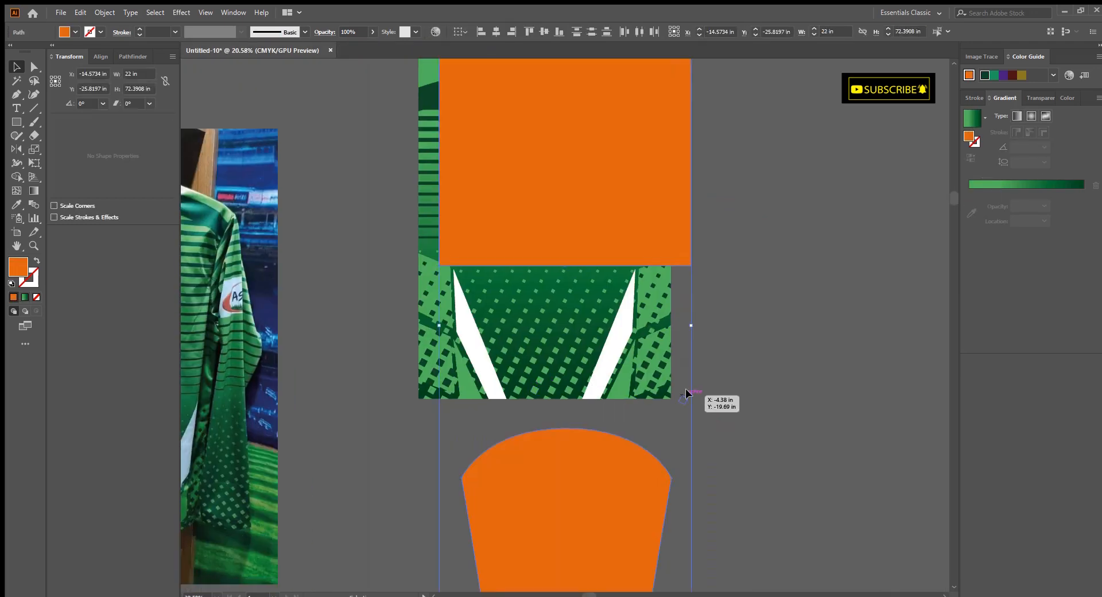
Step: Move the pasted orange patterns so the body pattern covers the jersey front and the sleeve pattern sits below
{"action": "scroll", "coordinate": [625, 395], "scroll_direction": "down", "scroll_amount": 2}
{"action": "left_click_drag", "start_coordinate": [625, 396], "coordinate": [591, 310]}
{"action": "scroll", "coordinate": [602, 338], "scroll_direction": "down", "scroll_amount": 2}
{"action": "left_click_drag", "start_coordinate": [555, 391], "coordinate": [545, 456]}
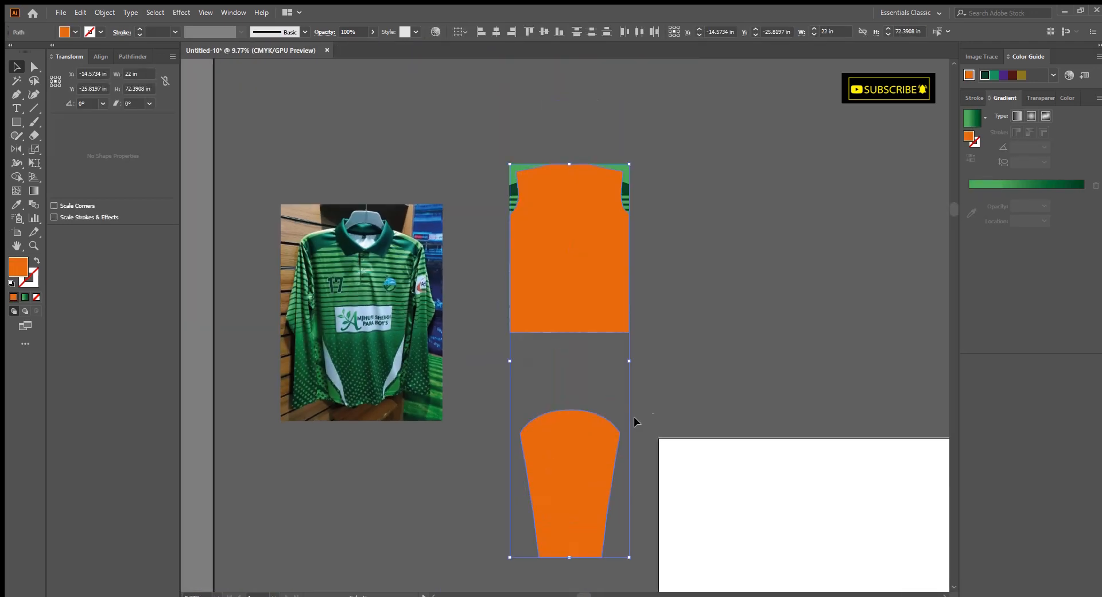
{"action": "left_click", "coordinate": [635, 420]}
Step: Centre the orange body pattern on the jersey front and clip the jersey artwork to it
{"action": "left_click_drag", "start_coordinate": [636, 219], "coordinate": [655, 290]}
{"action": "left_click_drag", "start_coordinate": [678, 292], "coordinate": [558, 357]}
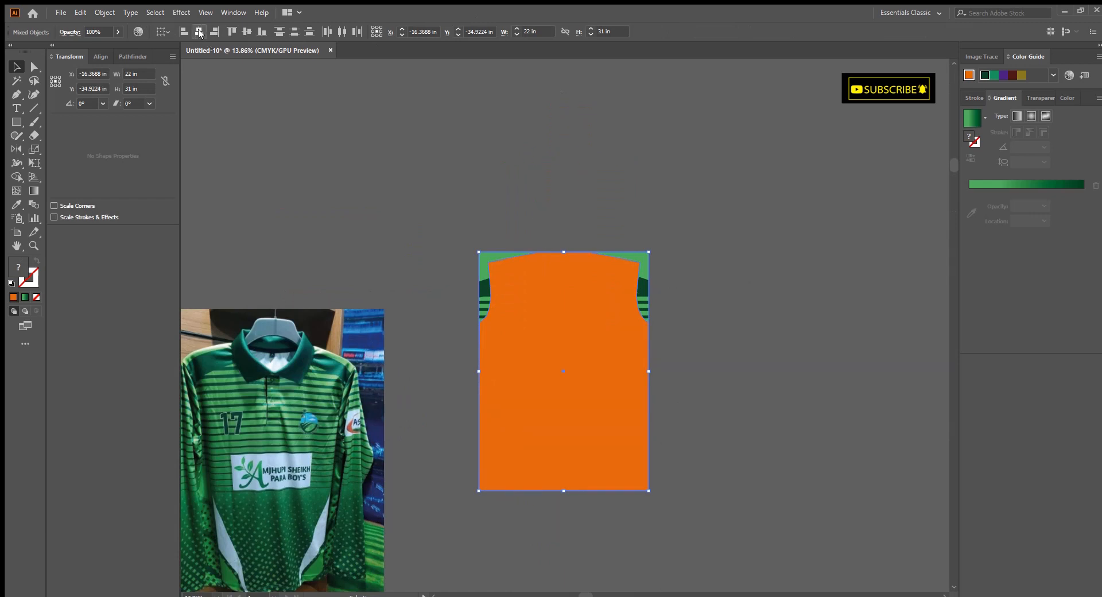
{"action": "key", "text": "ctrl+7"}
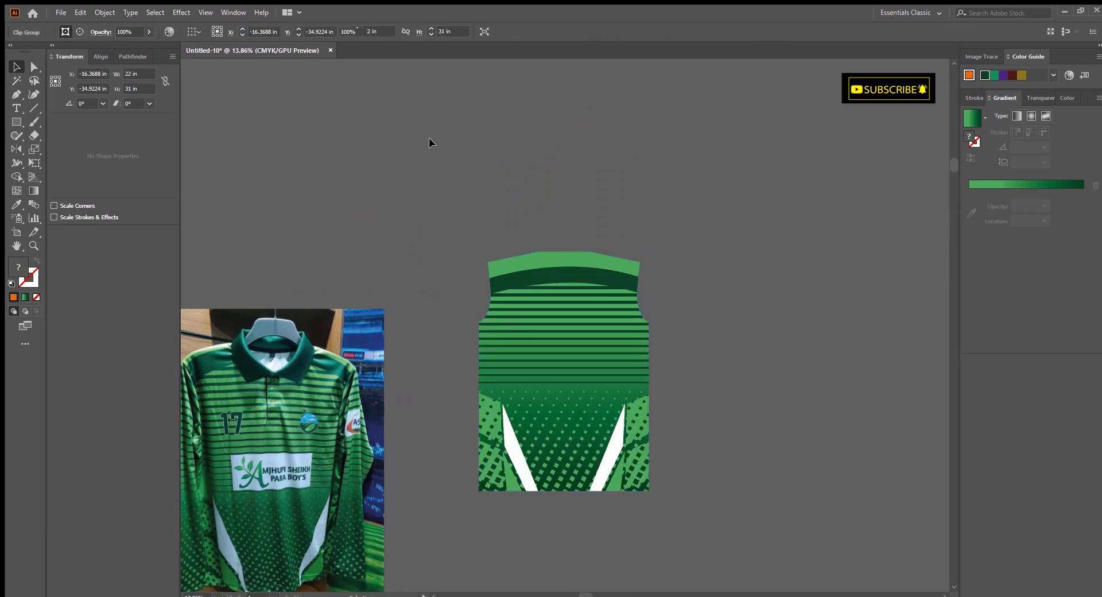
{"action": "left_click", "coordinate": [429, 138]}
Step: Try nudging the dark green pieces just beneath the shoulder band, then undo the move
{"action": "scroll", "coordinate": [601, 298], "scroll_direction": "up", "scroll_amount": 5}
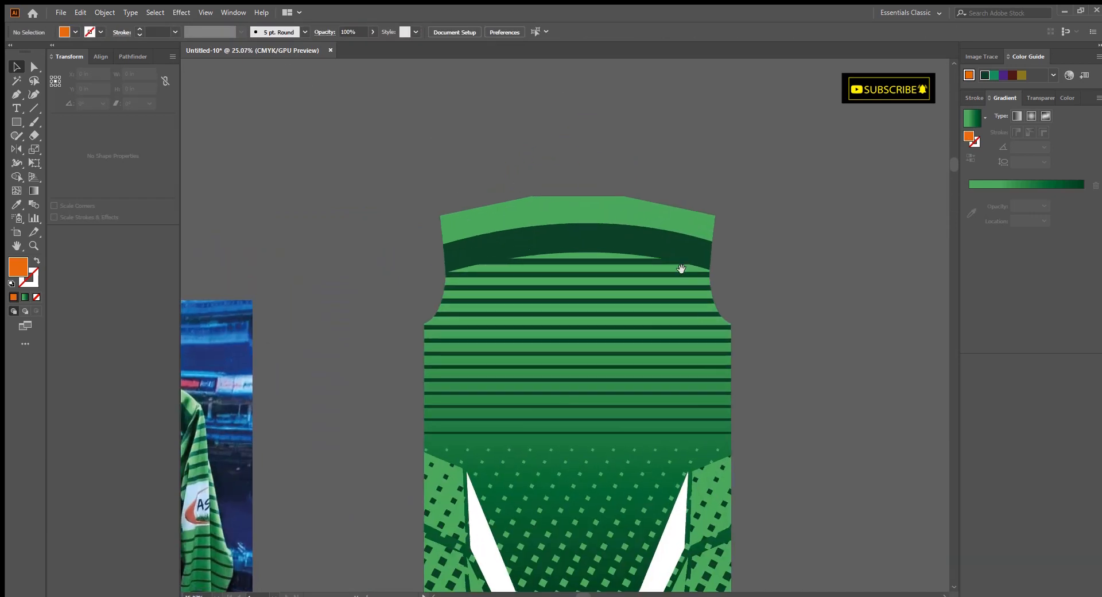
{"action": "left_click_drag", "start_coordinate": [681, 268], "coordinate": [683, 350]}
{"action": "scroll", "coordinate": [677, 348], "scroll_direction": "up", "scroll_amount": 5}
{"action": "left_click", "coordinate": [650, 322]}
{"action": "left_click", "coordinate": [635, 281], "text": "shift"}
{"action": "left_click_drag", "start_coordinate": [634, 307], "coordinate": [632, 287]}
{"action": "key", "text": "ctrl+z"}
{"action": "left_click", "coordinate": [676, 242]}
{"action": "left_click_drag", "start_coordinate": [676, 242], "coordinate": [388, 289]}
Step: Place a duplicate of the clipped jersey front about 36 in to the right and 15 in lower
{"action": "left_click_drag", "start_coordinate": [645, 408], "coordinate": [604, 352]}
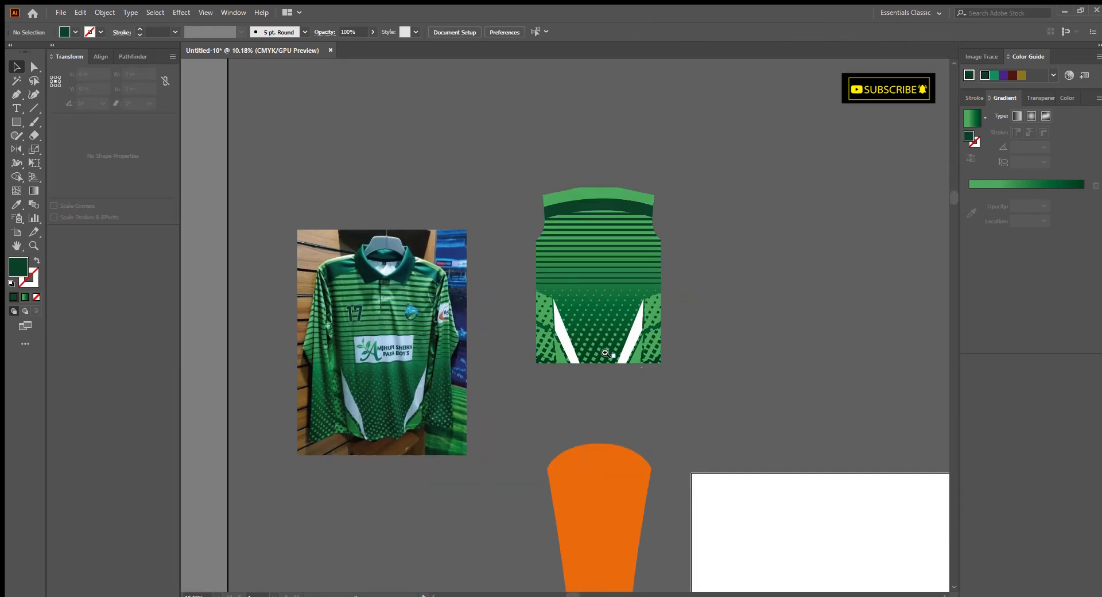
{"action": "scroll", "coordinate": [605, 352], "scroll_direction": "up", "scroll_amount": 3}
{"action": "scroll", "coordinate": [655, 407], "scroll_direction": "down", "scroll_amount": 1}
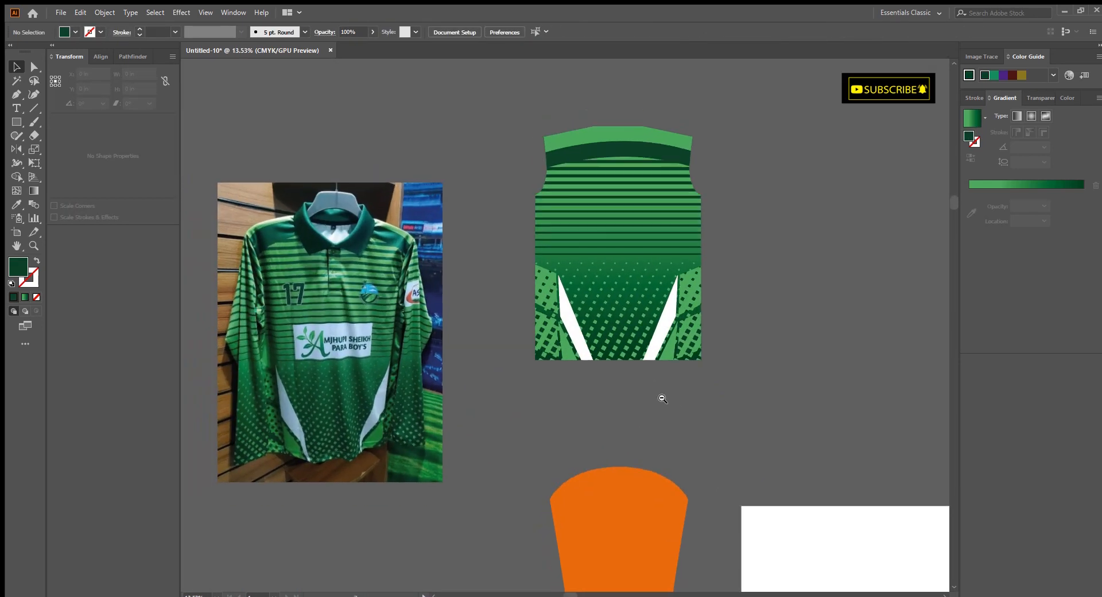
{"action": "left_click_drag", "start_coordinate": [671, 405], "coordinate": [522, 362]}
{"action": "left_click_drag", "start_coordinate": [497, 242], "coordinate": [585, 302]}
{"action": "scroll", "coordinate": [581, 267], "scroll_direction": "up", "scroll_amount": 2}
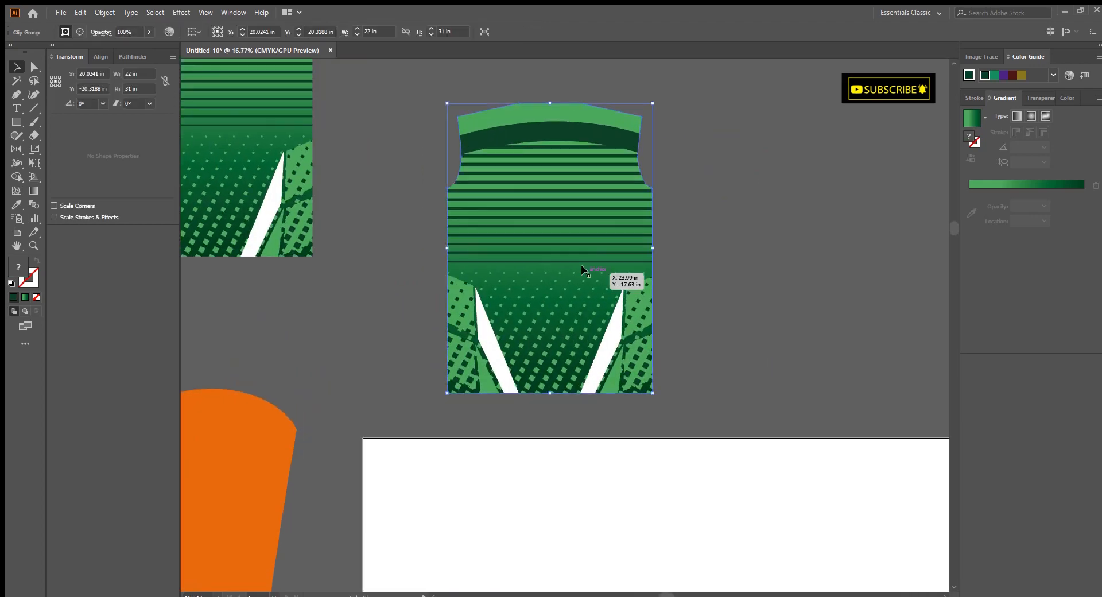
Step: Release both nested clipping masks on the duplicated jersey front
{"action": "right_click", "coordinate": [581, 264]}
{"action": "left_click", "coordinate": [631, 363]}
{"action": "left_click", "coordinate": [746, 334]}
{"action": "right_click", "coordinate": [605, 249]}
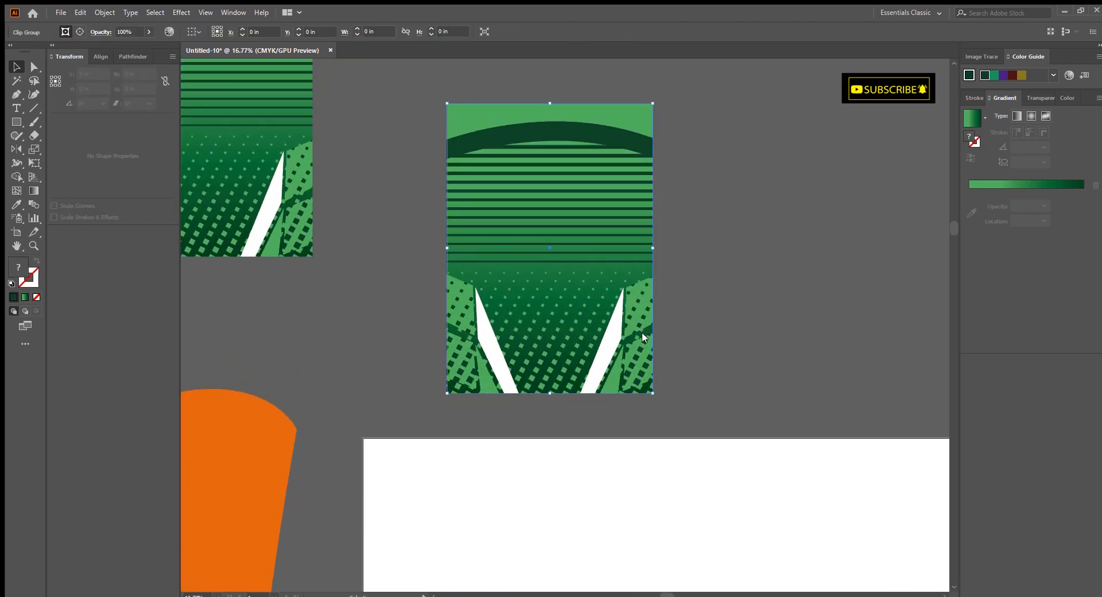
{"action": "key", "text": "ctrl+alt+7"}
{"action": "left_click", "coordinate": [727, 253]}
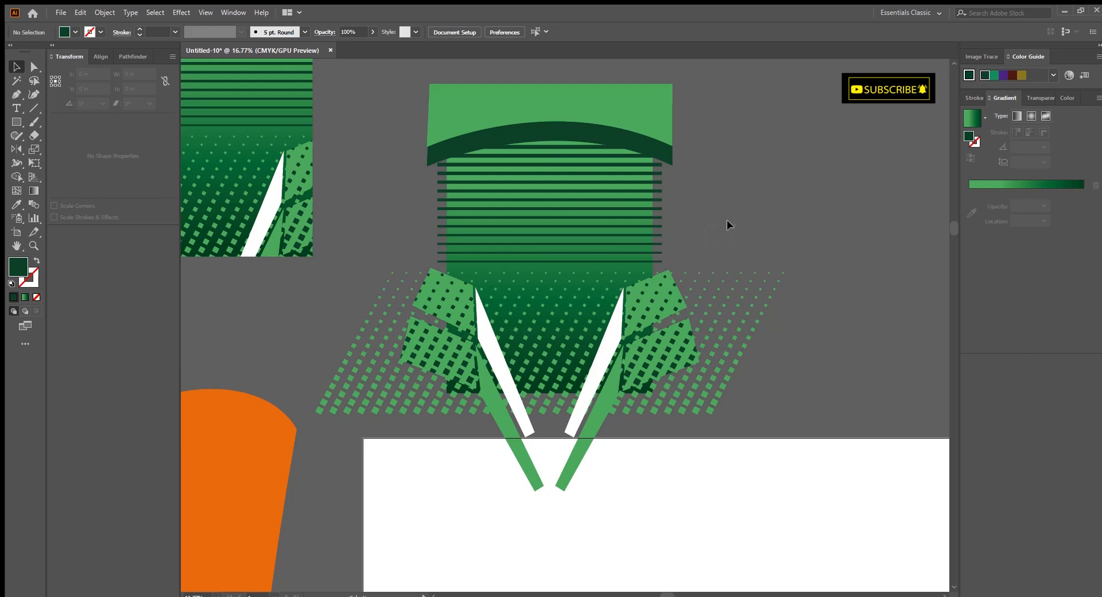
Step: Delete the side pieces and the shoulder section from the unclipped duplicate, leaving the striped and dotted gradient panel
{"action": "left_click", "coordinate": [632, 324]}
{"action": "key", "text": "Delete"}
{"action": "left_click_drag", "start_coordinate": [586, 341], "coordinate": [629, 360]}
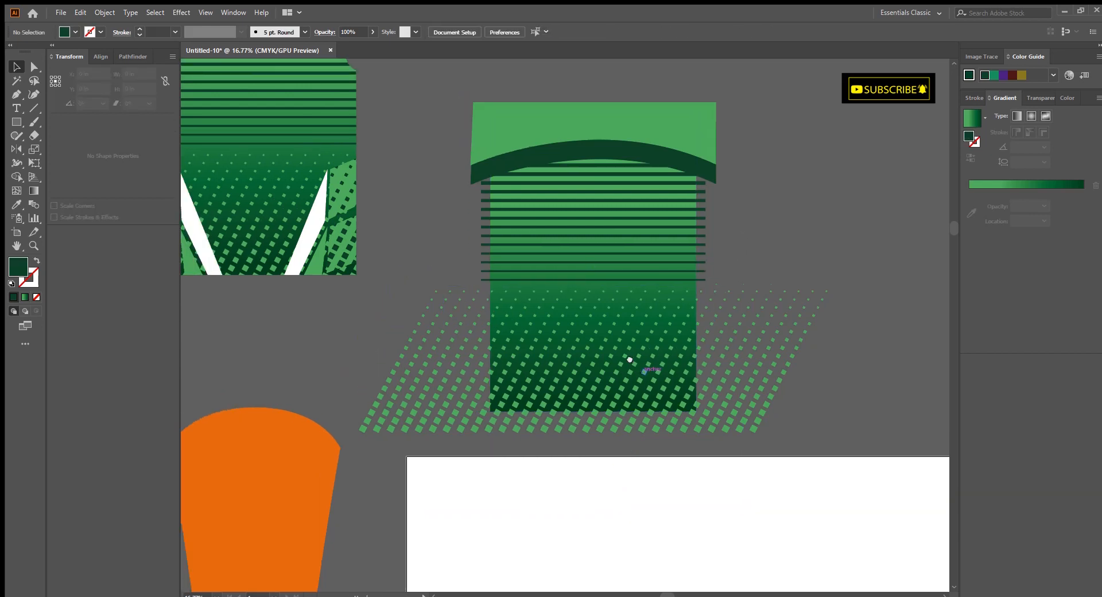
{"action": "left_click", "coordinate": [632, 106]}
{"action": "key", "text": "Delete"}
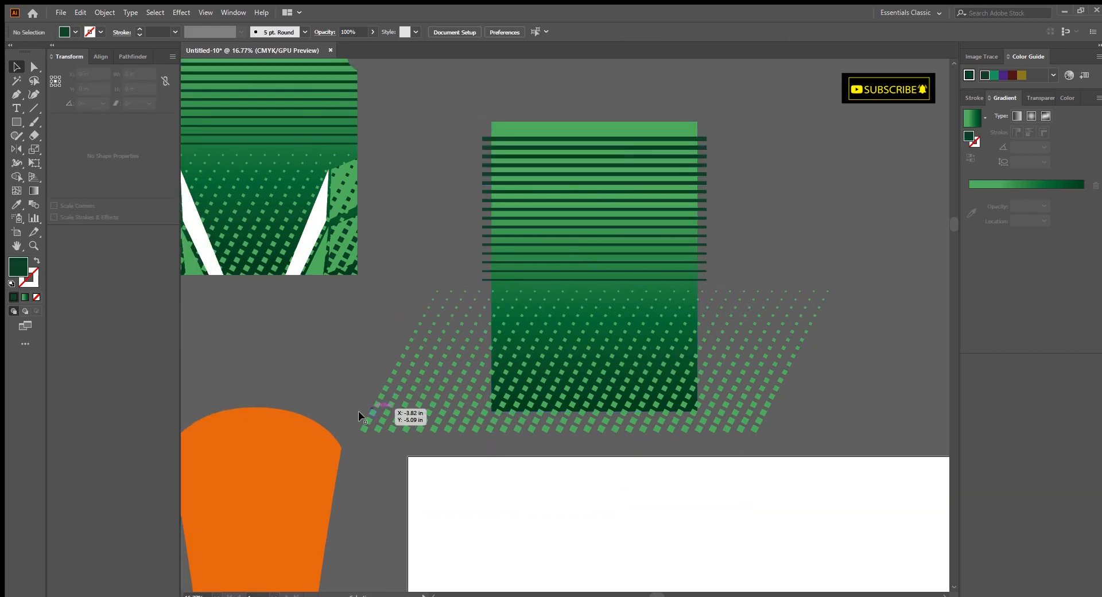
Step: Move the orange sleeve pattern onto the striped gradient panel, bring it to the front and centre it horizontally
{"action": "left_click_drag", "start_coordinate": [567, 198], "coordinate": [627, 211]}
{"action": "scroll", "coordinate": [621, 198], "scroll_direction": "down", "scroll_amount": 3}
{"action": "scroll", "coordinate": [623, 209], "scroll_direction": "up", "scroll_amount": 5}
{"action": "left_click_drag", "start_coordinate": [784, 298], "coordinate": [718, 325]}
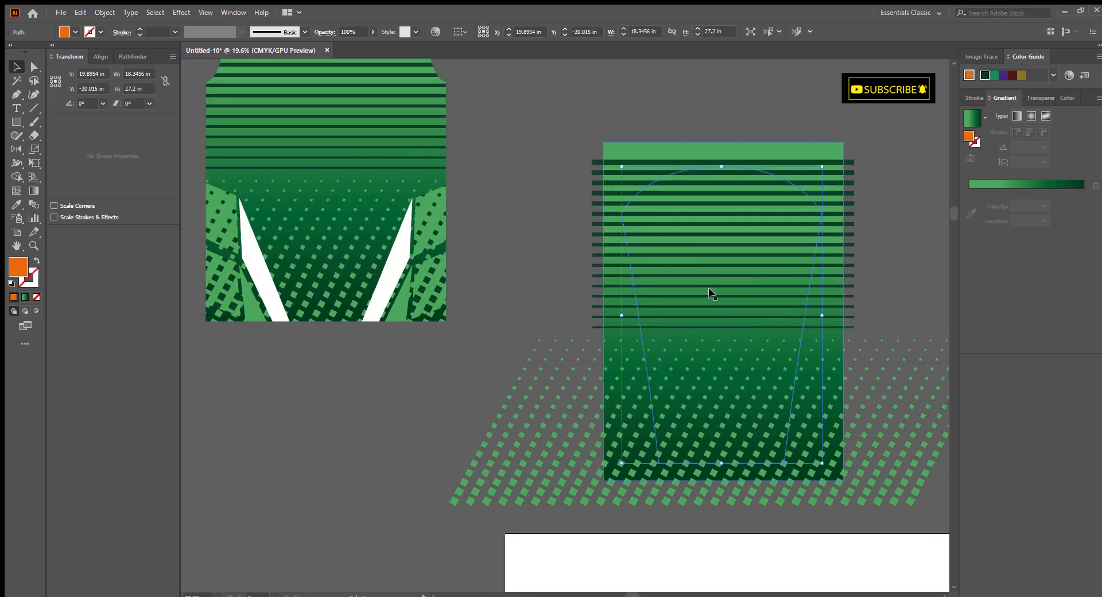
{"action": "key", "text": "ctrl+shift+]"}
{"action": "left_click_drag", "start_coordinate": [722, 234], "coordinate": [642, 246]}
{"action": "left_click_drag", "start_coordinate": [652, 258], "coordinate": [700, 287]}
{"action": "left_click_drag", "start_coordinate": [721, 264], "coordinate": [661, 272]}
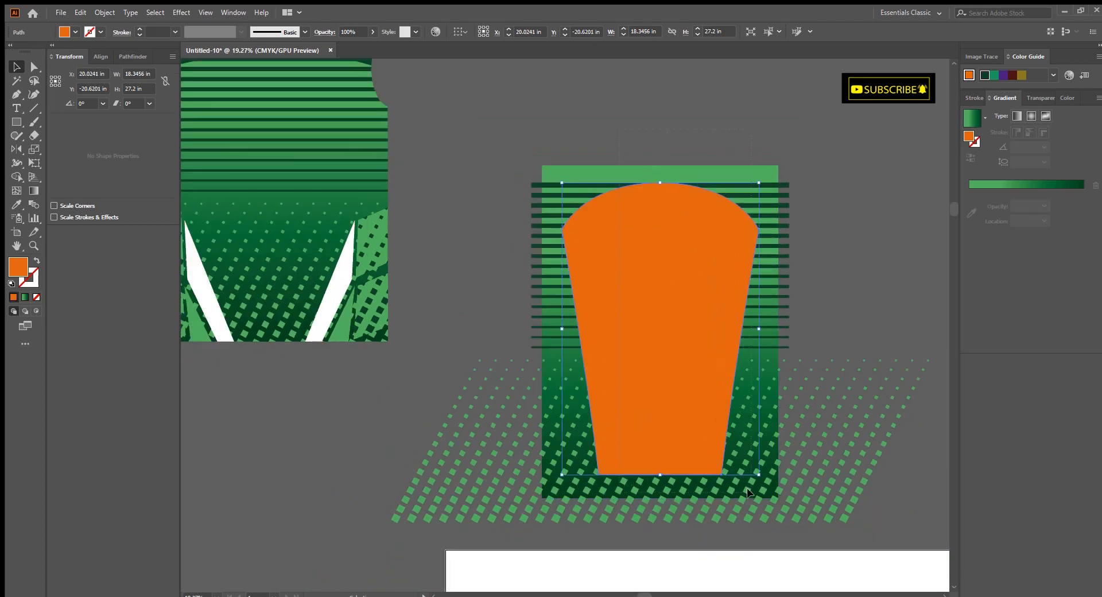
Step: Clip the striped and dotted gradient artwork to the sleeve pattern
{"action": "left_click_drag", "start_coordinate": [747, 488], "coordinate": [751, 493]}
{"action": "key", "text": "ctrl+7"}
{"action": "left_click", "coordinate": [784, 309]}
{"action": "scroll", "coordinate": [784, 314], "scroll_direction": "down", "scroll_amount": 2}
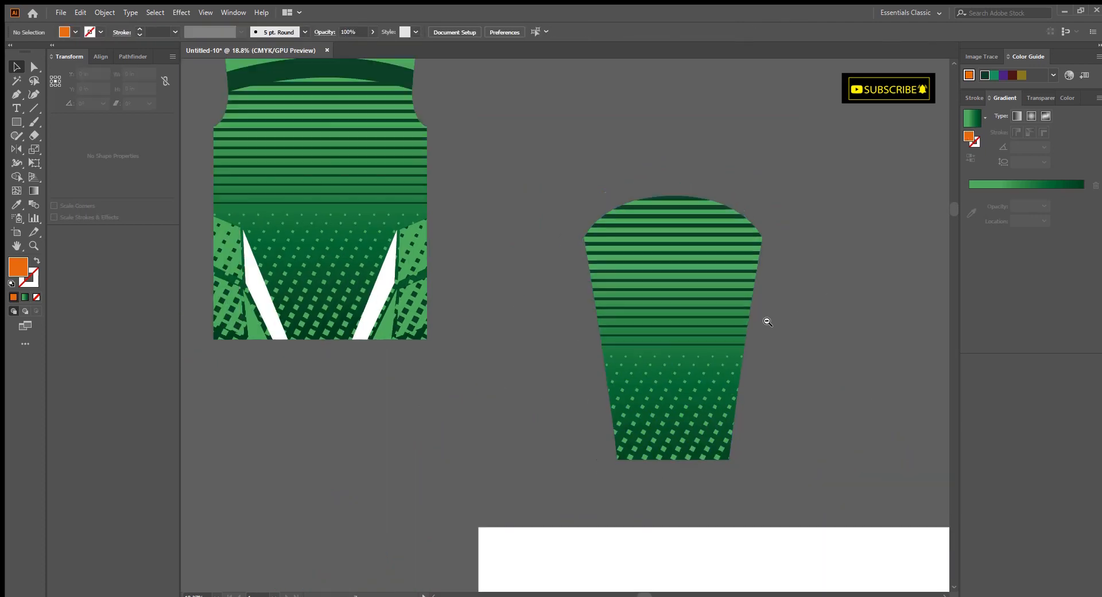
Step: Place the finished sleeve centred below the jersey front and move both pieces up about 14 in
{"action": "left_click_drag", "start_coordinate": [728, 326], "coordinate": [519, 333]}
{"action": "key", "text": "ctrl+a"}
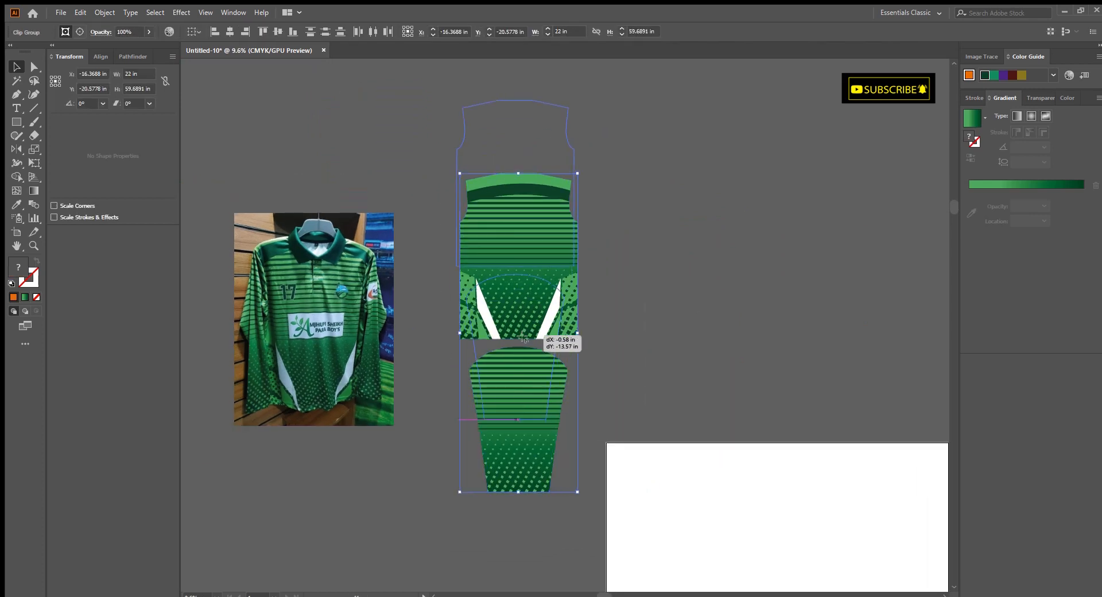
{"action": "left_click_drag", "start_coordinate": [543, 373], "coordinate": [500, 397]}
Step: Duplicate the body and sleeve pieces to the right of the originals and mirror the copies
{"action": "left_click_drag", "start_coordinate": [480, 367], "coordinate": [601, 373]}
{"action": "key", "text": "o"}
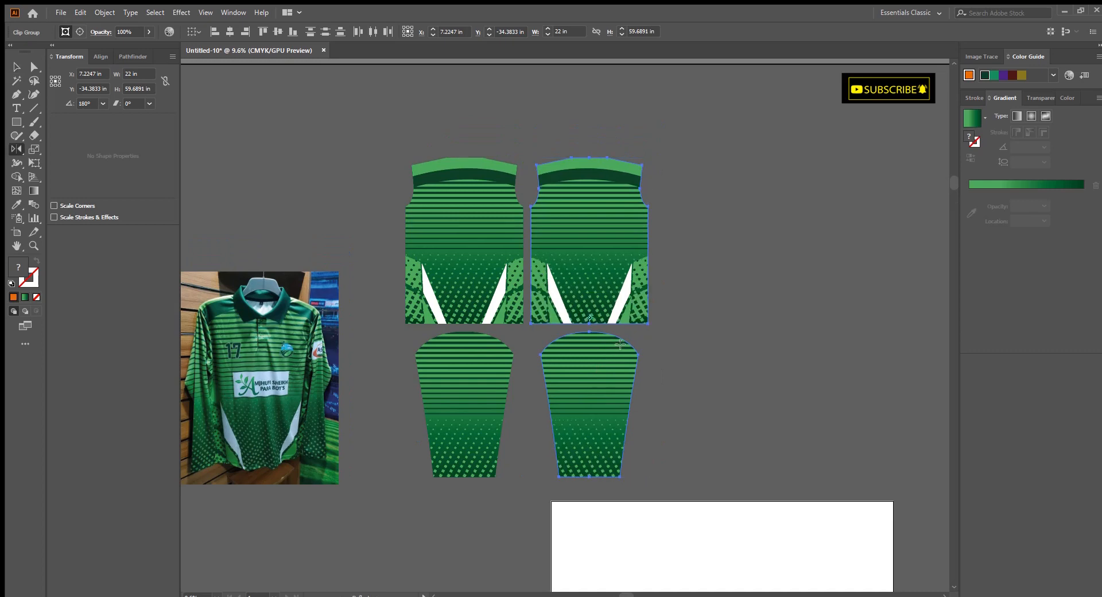
{"action": "left_click", "coordinate": [732, 341]}
Step: Draw a collar rectangle about 20.1 by 3.5 in above the two body pieces
{"action": "left_click_drag", "start_coordinate": [732, 340], "coordinate": [749, 444]}
{"action": "scroll", "coordinate": [608, 337], "scroll_direction": "up", "scroll_amount": 5}
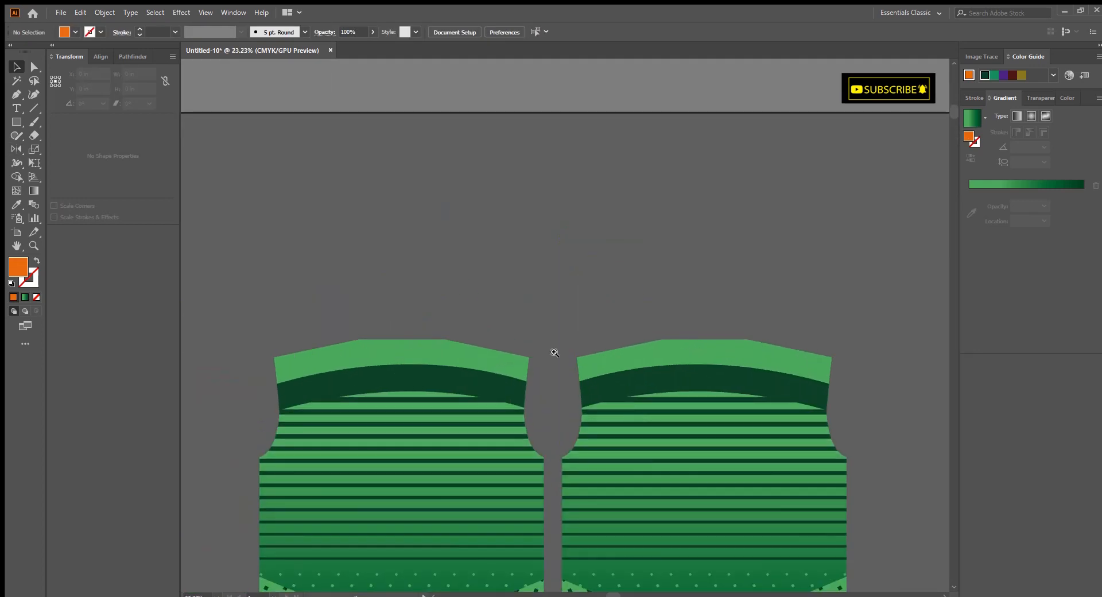
{"action": "key", "text": "m"}
{"action": "left_click_drag", "start_coordinate": [476, 338], "coordinate": [736, 372]}
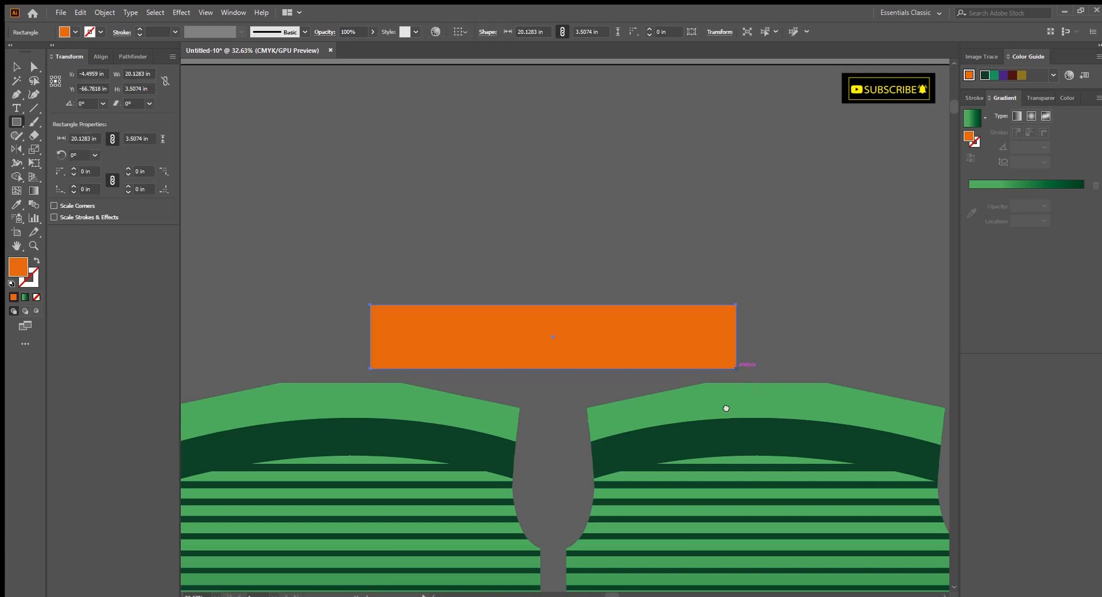
Step: Fill the collar rectangle with the dark green sampled from the jersey artwork
{"action": "key", "text": "i"}
{"action": "left_click_drag", "start_coordinate": [727, 409], "coordinate": [537, 313]}
{"action": "left_click", "coordinate": [707, 406]}
{"action": "key", "text": "v"}
{"action": "left_click", "coordinate": [635, 239]}
Step: Add a text line beside the second body piece and enlarge it to about 158 pt
{"action": "scroll", "coordinate": [682, 280], "scroll_direction": "down", "scroll_amount": 4}
{"action": "scroll", "coordinate": [634, 391], "scroll_direction": "up", "scroll_amount": 3}
{"action": "key", "text": "t"}
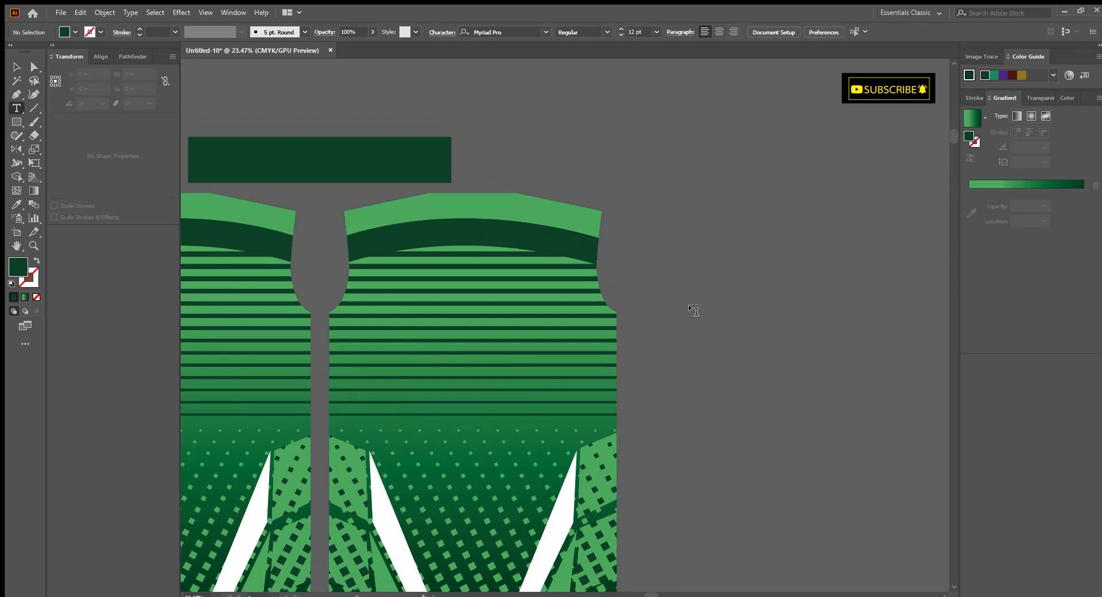
{"action": "left_click", "coordinate": [693, 304]}
{"action": "left_click", "coordinate": [14, 67]}
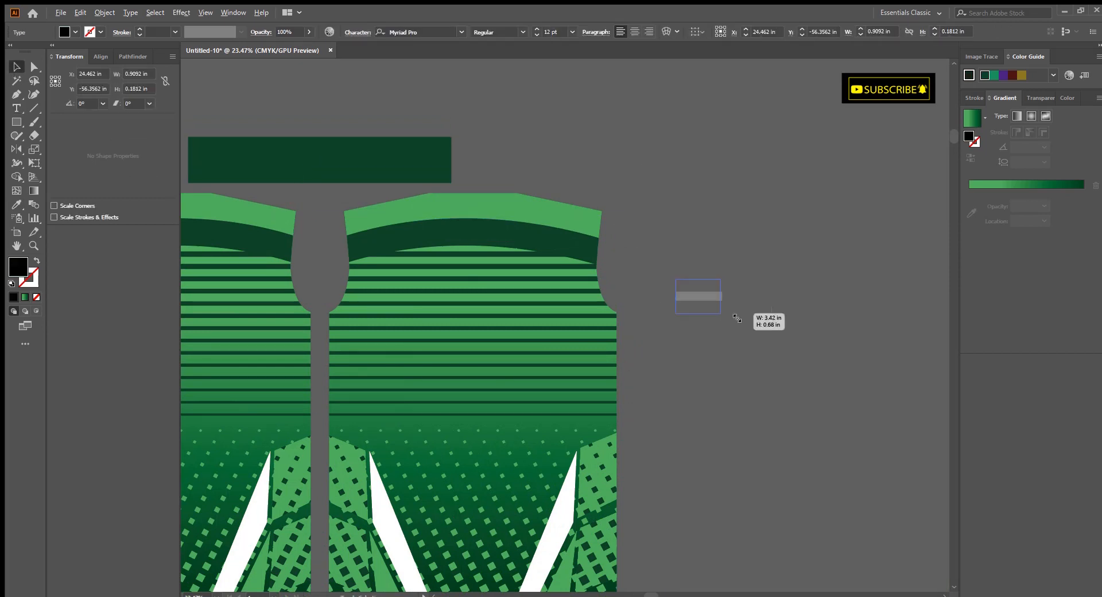
{"action": "left_click_drag", "start_coordinate": [737, 318], "coordinate": [738, 312]}
Step: Replace the placeholder text with the player's name in capitals
{"action": "double_click", "coordinate": [738, 298]}
{"action": "key", "text": "ctrl+a"}
{"action": "type", "text": "SA"}
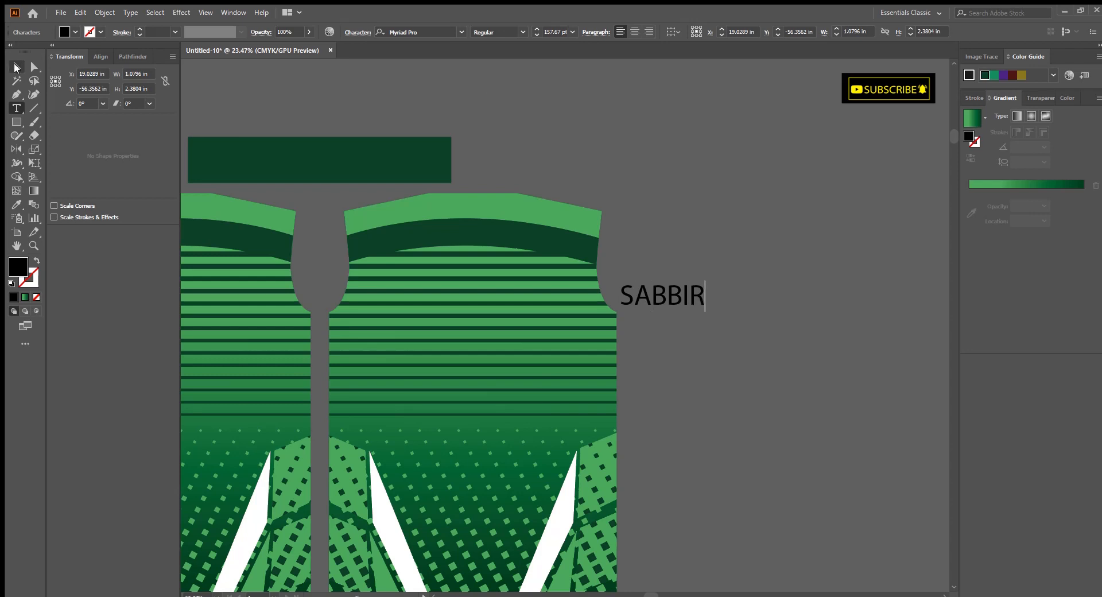
{"action": "left_click", "coordinate": [16, 68]}
Step: Set the font of the player's name to Avega
{"action": "left_click", "coordinate": [418, 33]}
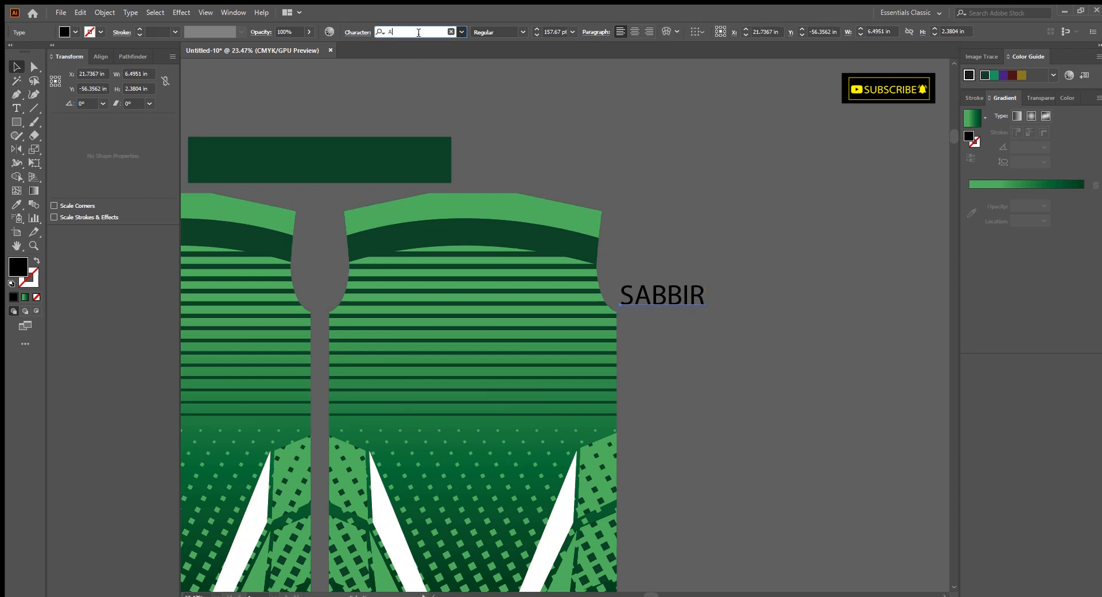
{"action": "type", "text": "AVEGA"}
{"action": "key", "text": "Return"}
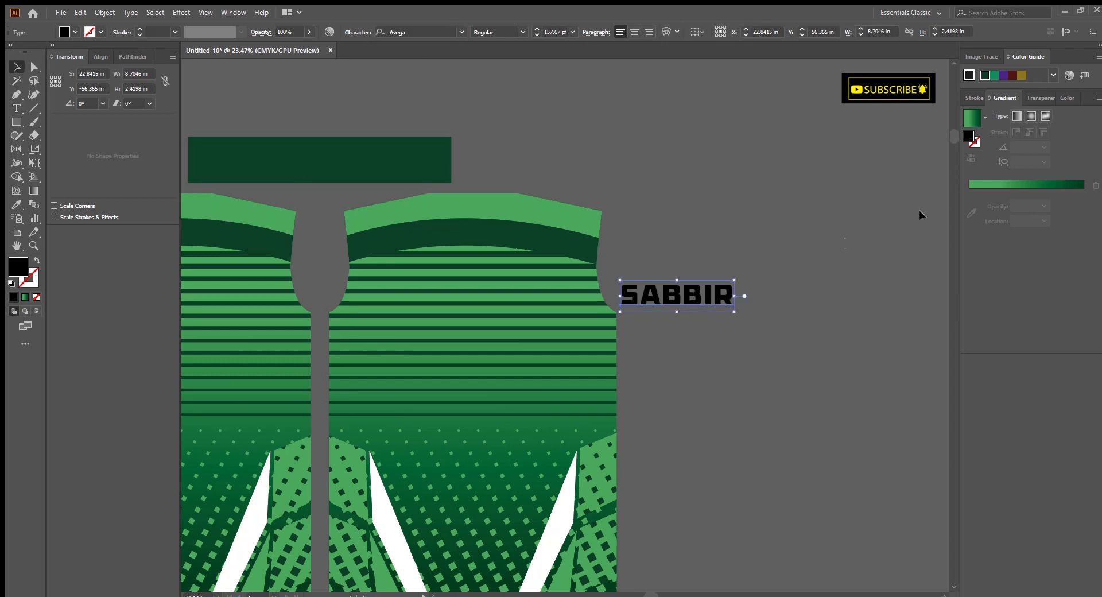
Step: Fill the player's name with white and resize it to 10 in wide by 3.5 in high
{"action": "left_click", "coordinate": [1069, 98]}
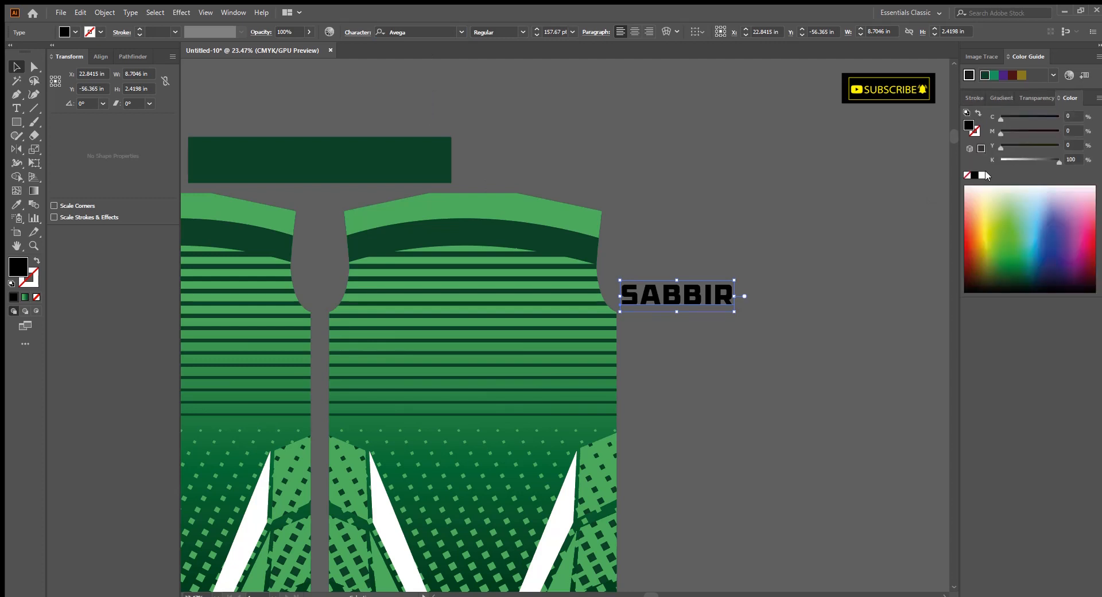
{"action": "left_click", "coordinate": [982, 175]}
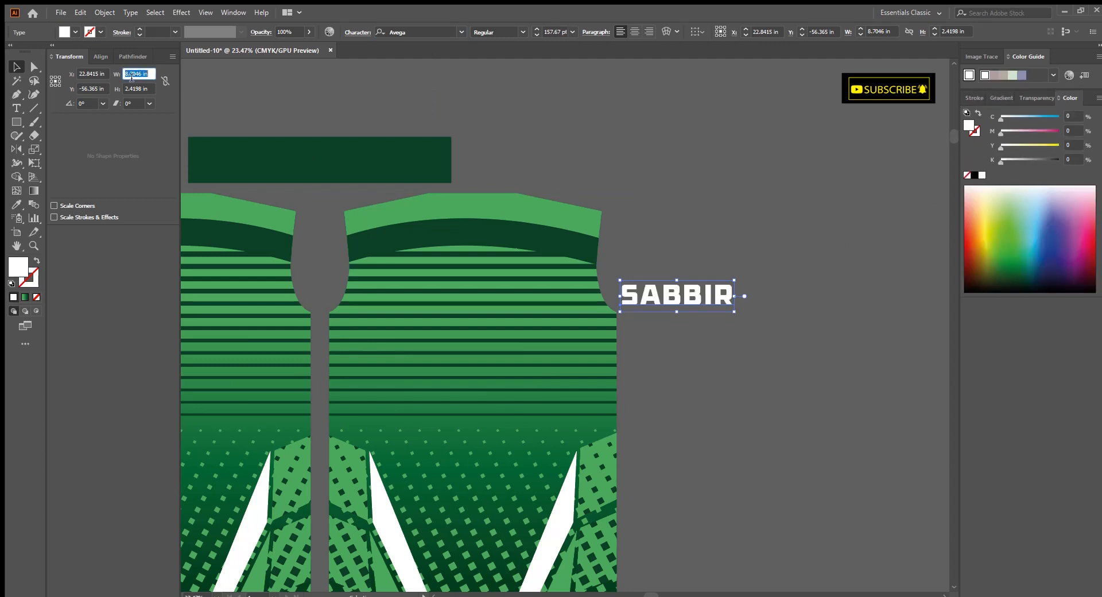
{"action": "type", "text": "3.5"}
{"action": "key", "text": "Return"}
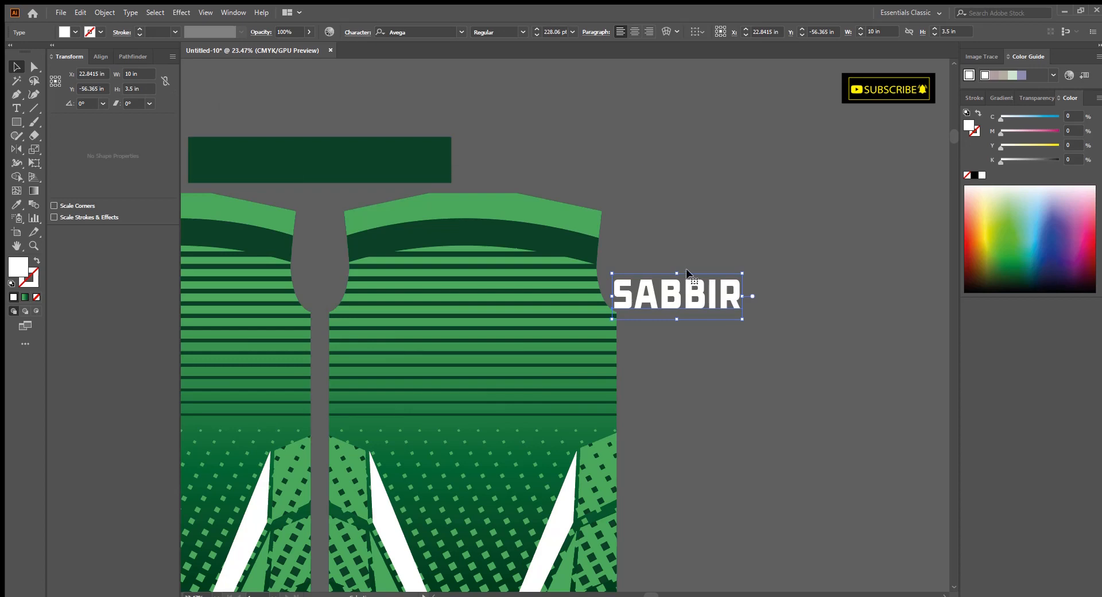
Step: Move the player's name onto the second body piece and delete the curved yoke band from that piece
{"action": "left_click_drag", "start_coordinate": [670, 281], "coordinate": [497, 262]}
{"action": "scroll", "coordinate": [464, 260], "scroll_direction": "up", "scroll_amount": 3}
{"action": "left_click", "coordinate": [625, 248]}
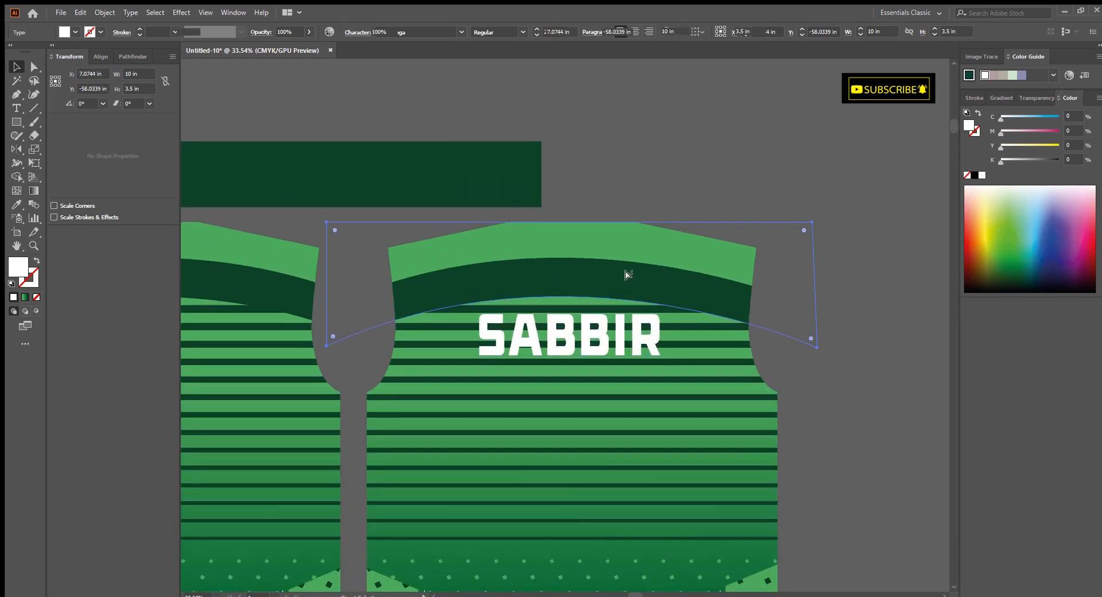
{"action": "key", "text": "Delete"}
{"action": "scroll", "coordinate": [683, 184], "scroll_direction": "down", "scroll_amount": 3}
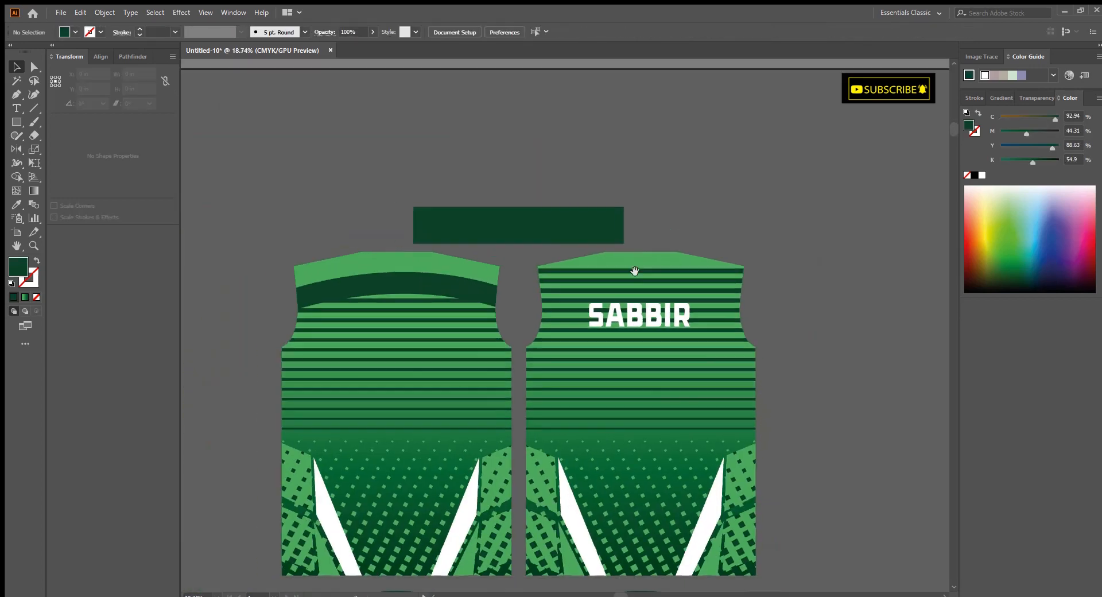
Step: Create a 5 in by 5 in square as a spacing gauge and place it against the back piece's upper edge
{"action": "scroll", "coordinate": [631, 247], "scroll_direction": "up", "scroll_amount": 6}
{"action": "key", "text": "m"}
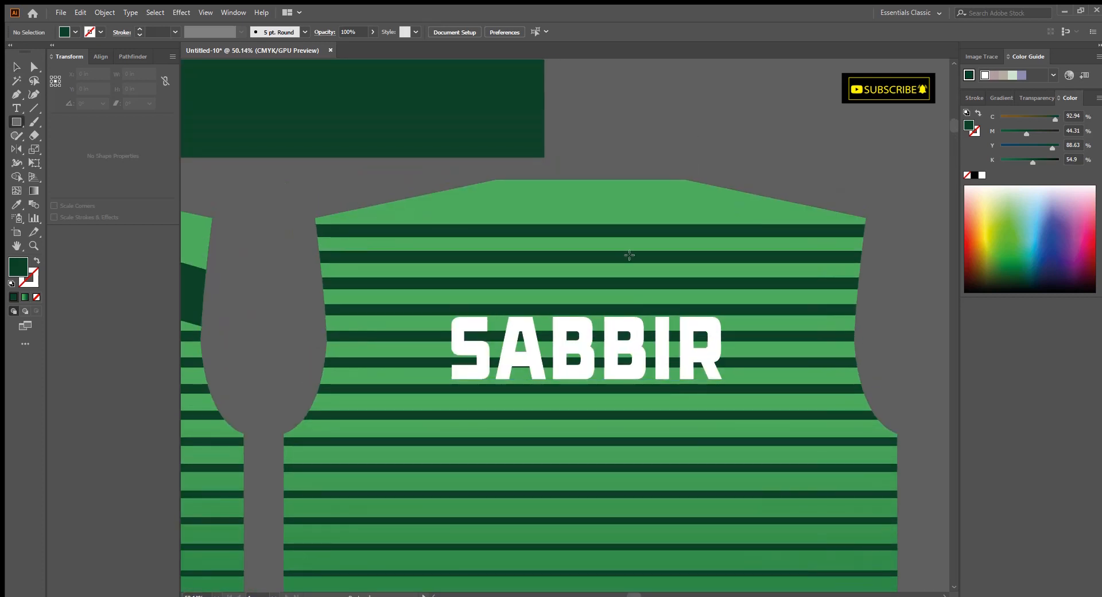
{"action": "key", "text": "Return"}
{"action": "key", "text": "v"}
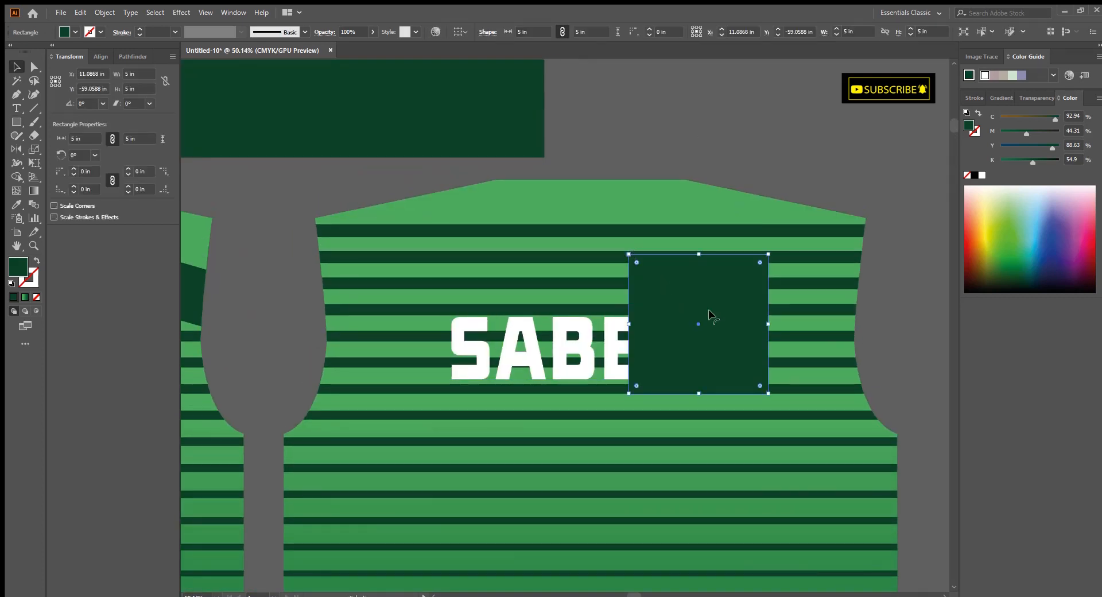
{"action": "left_click_drag", "start_coordinate": [712, 312], "coordinate": [620, 236]}
{"action": "scroll", "coordinate": [625, 241], "scroll_direction": "up", "scroll_amount": 2}
Step: Move the player's name directly below the 5 in square and delete the square
{"action": "left_click", "coordinate": [590, 295]}
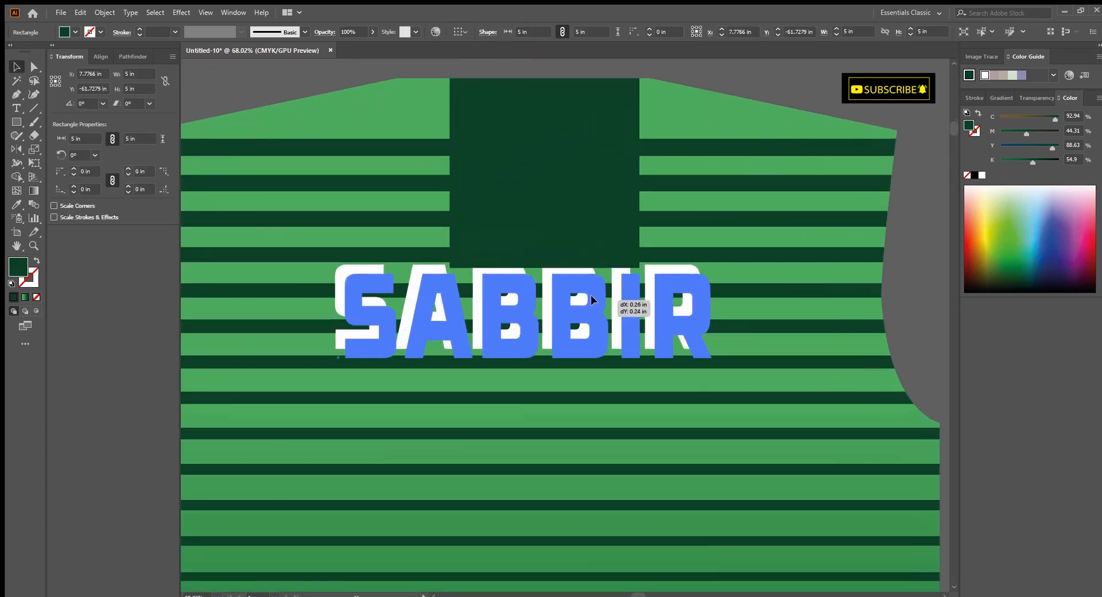
{"action": "left_click", "coordinate": [577, 214]}
{"action": "key", "text": "Delete"}
{"action": "scroll", "coordinate": [590, 319], "scroll_direction": "down", "scroll_amount": 3}
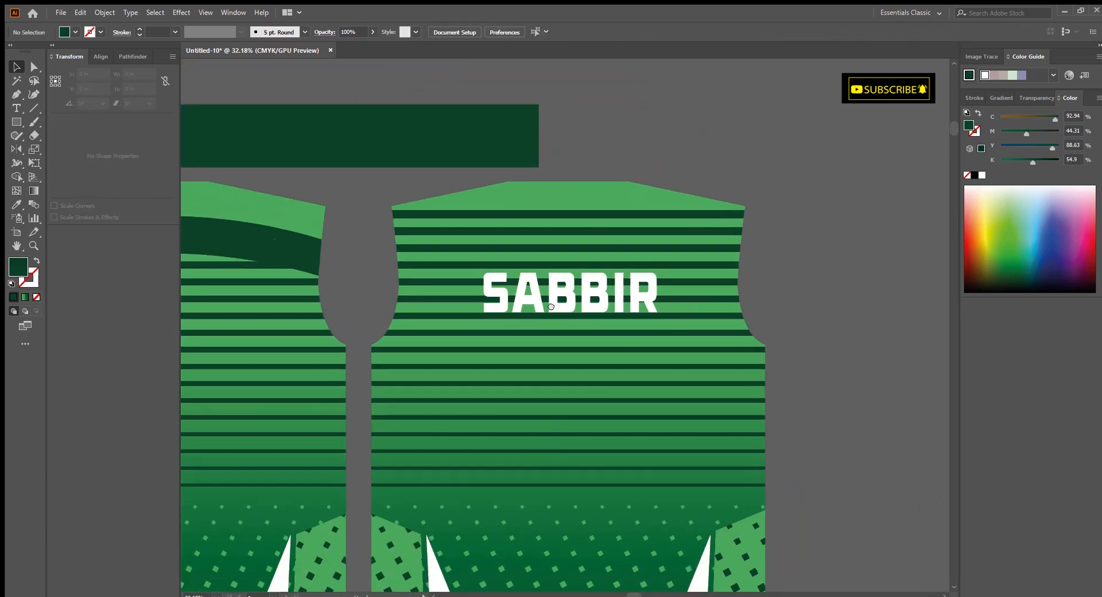
Step: Duplicate the player's name below the original on the back piece and replace the copy's text with 07
{"action": "left_click_drag", "start_coordinate": [569, 280], "coordinate": [569, 365]}
{"action": "double_click", "coordinate": [569, 366]}
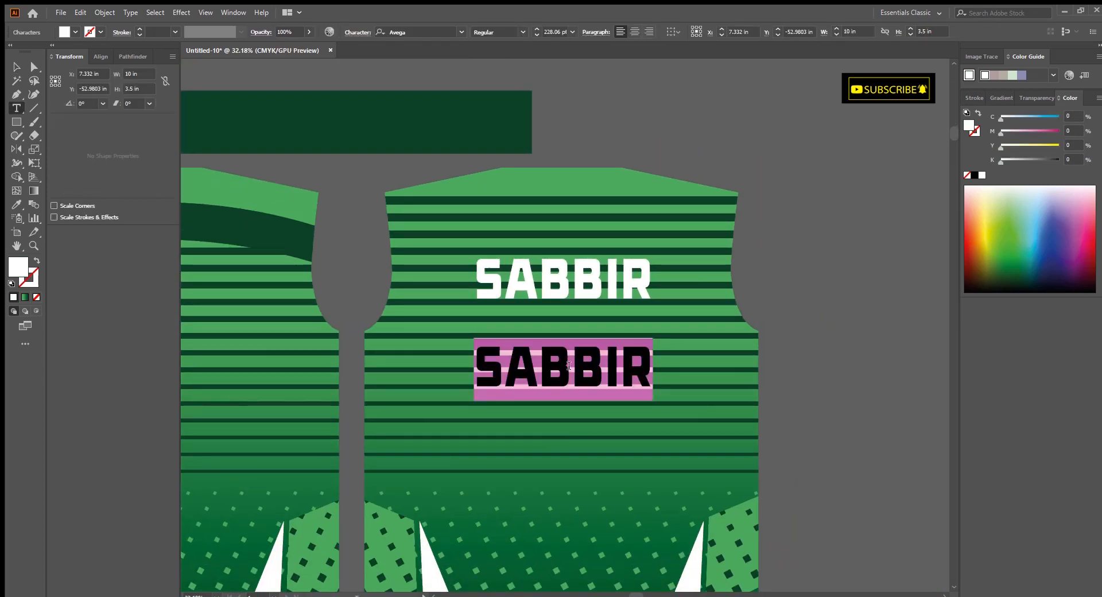
{"action": "type", "text": "07"}
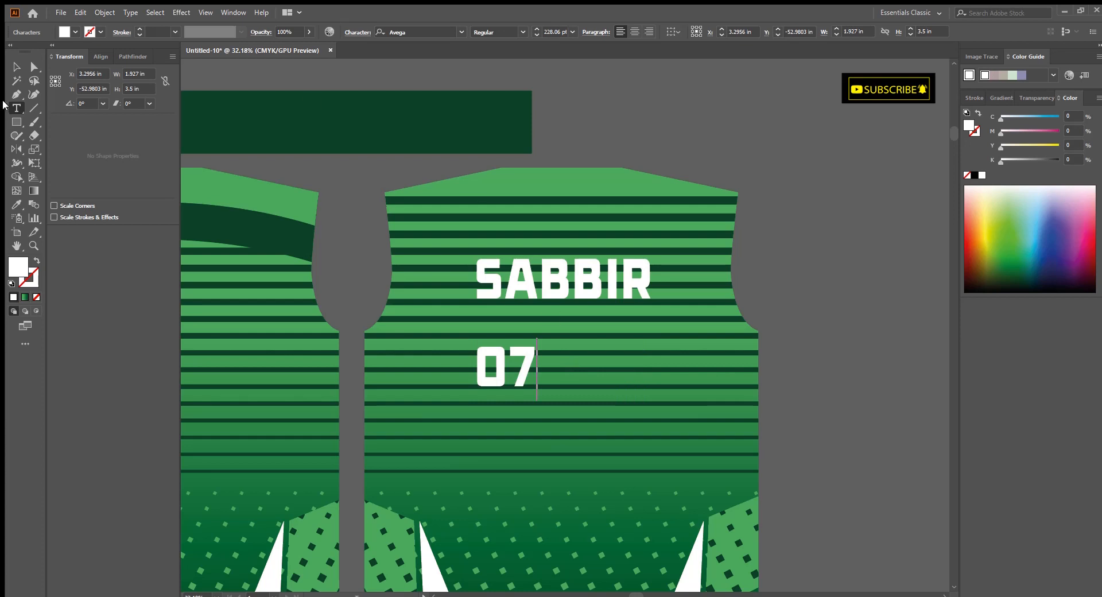
Step: Resize the number 07 to 10 in wide by 14 in high and place it beneath the player's name
{"action": "left_click", "coordinate": [14, 65]}
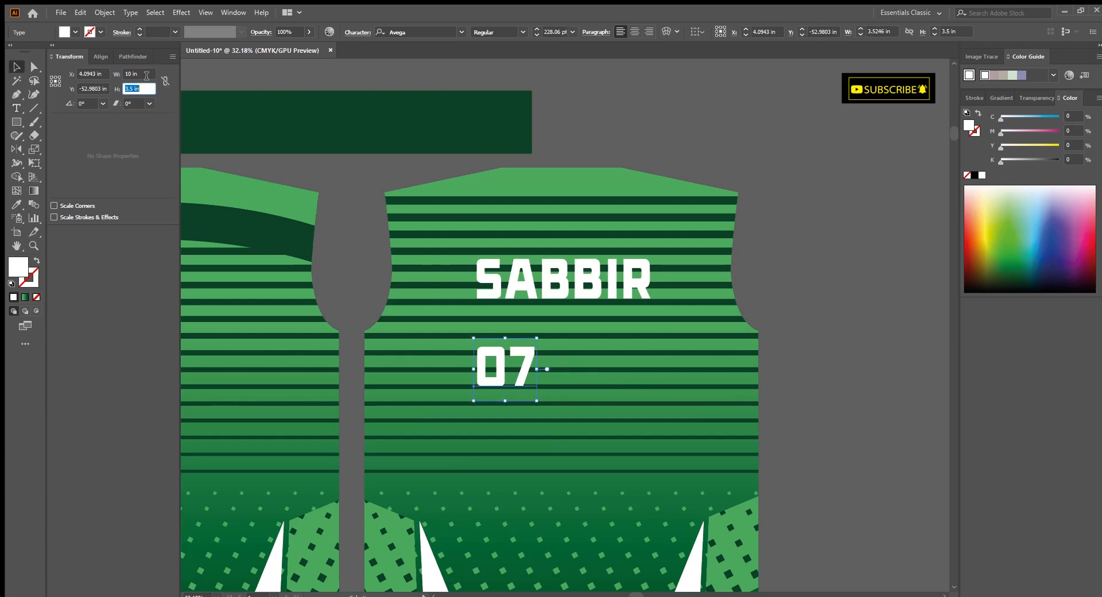
{"action": "type", "text": "14"}
{"action": "key", "text": "Return"}
{"action": "left_click_drag", "start_coordinate": [562, 290], "coordinate": [626, 352]}
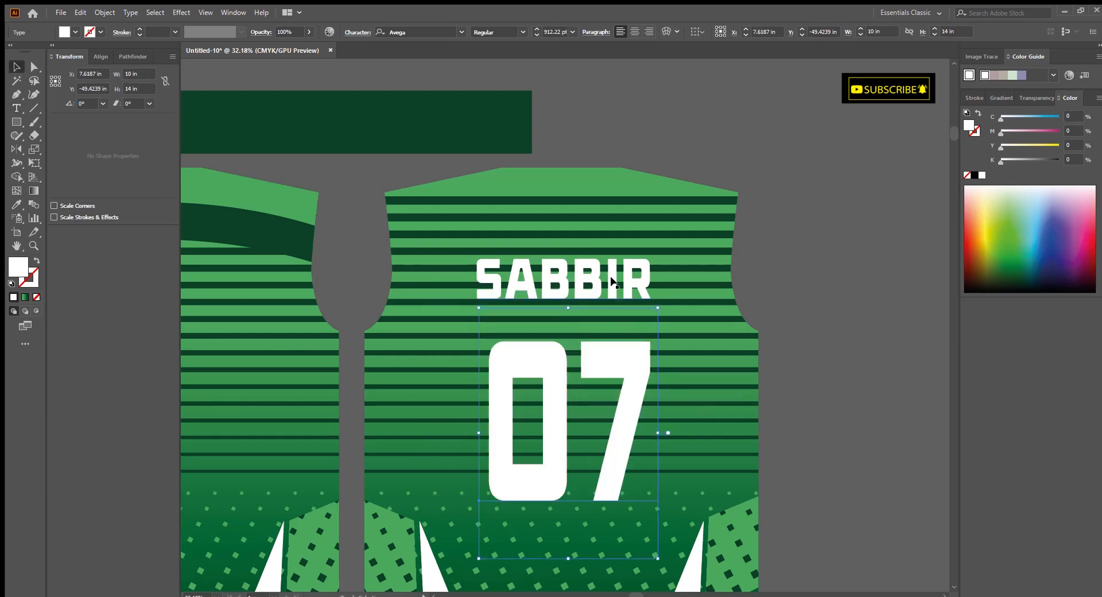
Step: Centre-align the text of the name and number and move both back to the middle of the back piece
{"action": "left_click", "coordinate": [608, 281], "text": "shift"}
{"action": "left_click", "coordinate": [647, 32]}
{"action": "left_click", "coordinate": [634, 32]}
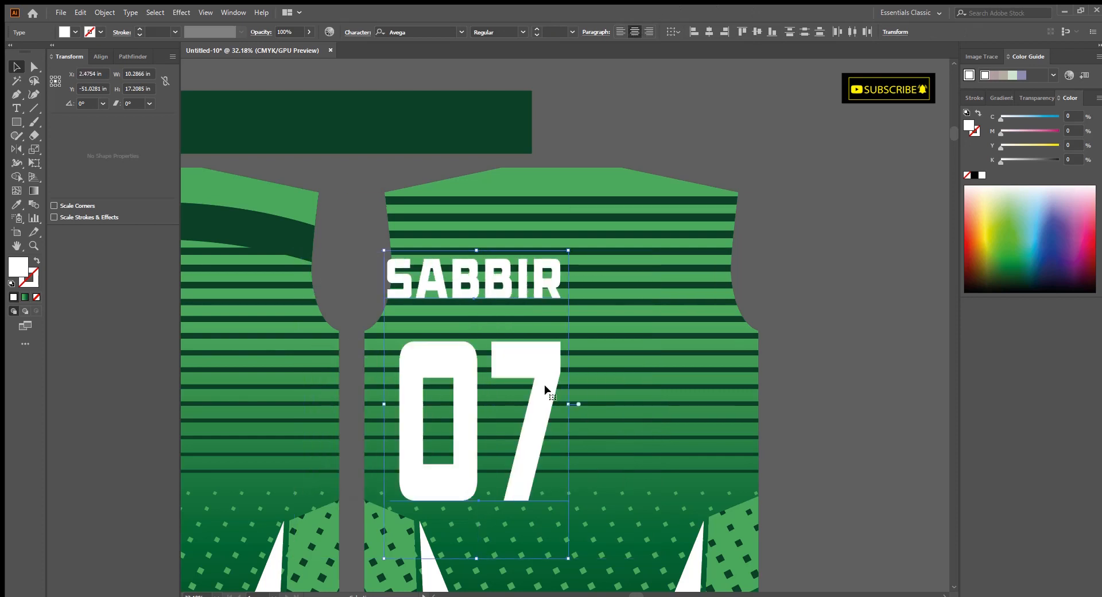
{"action": "left_click_drag", "start_coordinate": [550, 396], "coordinate": [619, 381]}
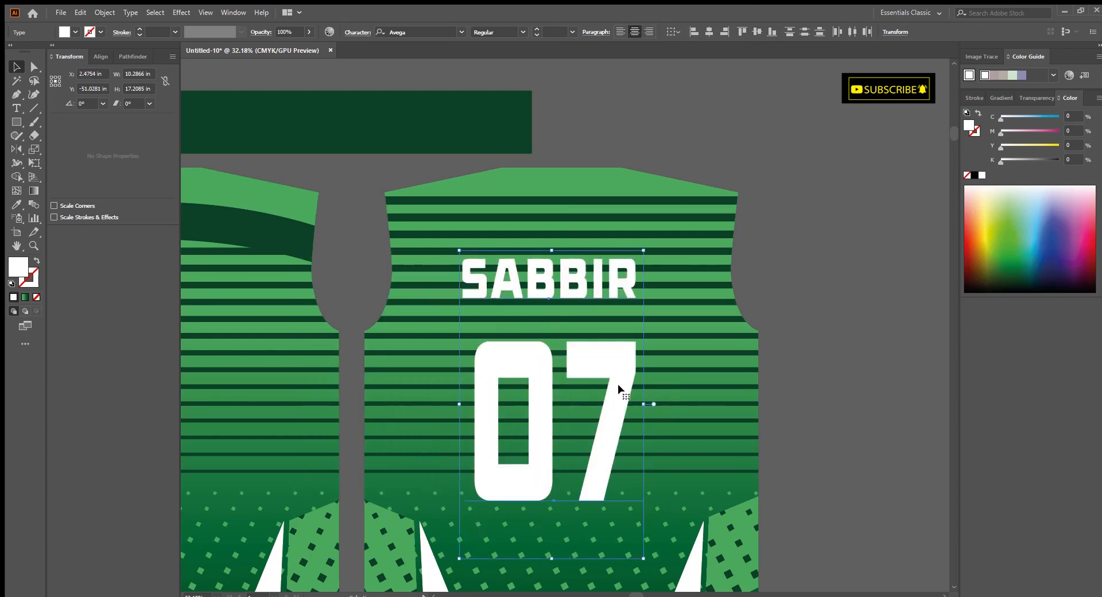
Step: Align the name, number and back piece on their horizontal centres and group them
{"action": "scroll", "coordinate": [514, 320], "scroll_direction": "down", "scroll_amount": 2}
{"action": "left_click", "coordinate": [508, 461]}
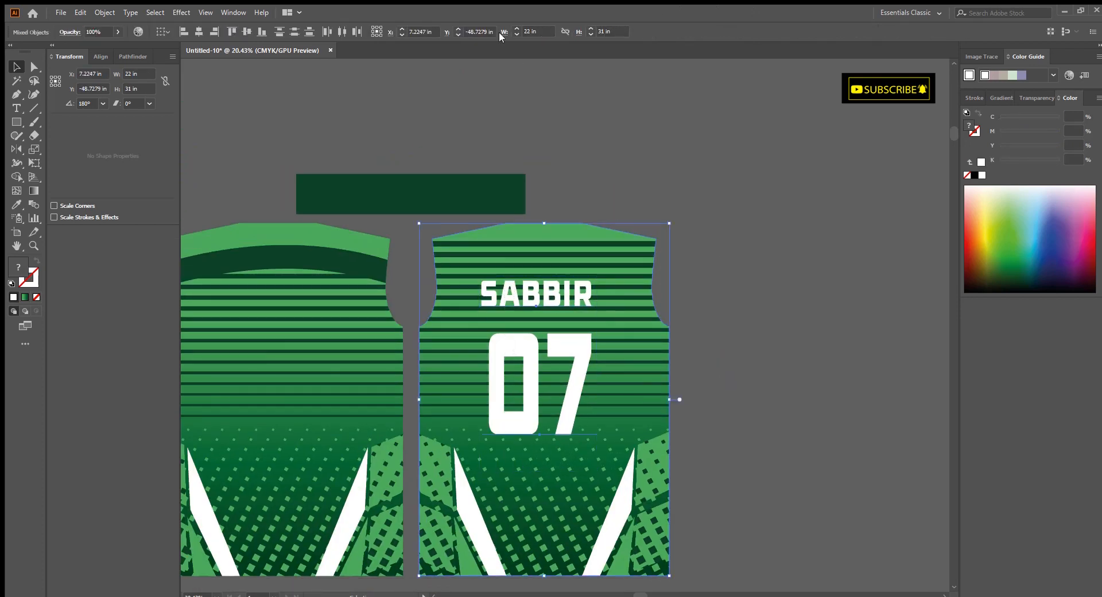
{"action": "left_click", "coordinate": [199, 32]}
{"action": "key", "text": "ctrl+g"}
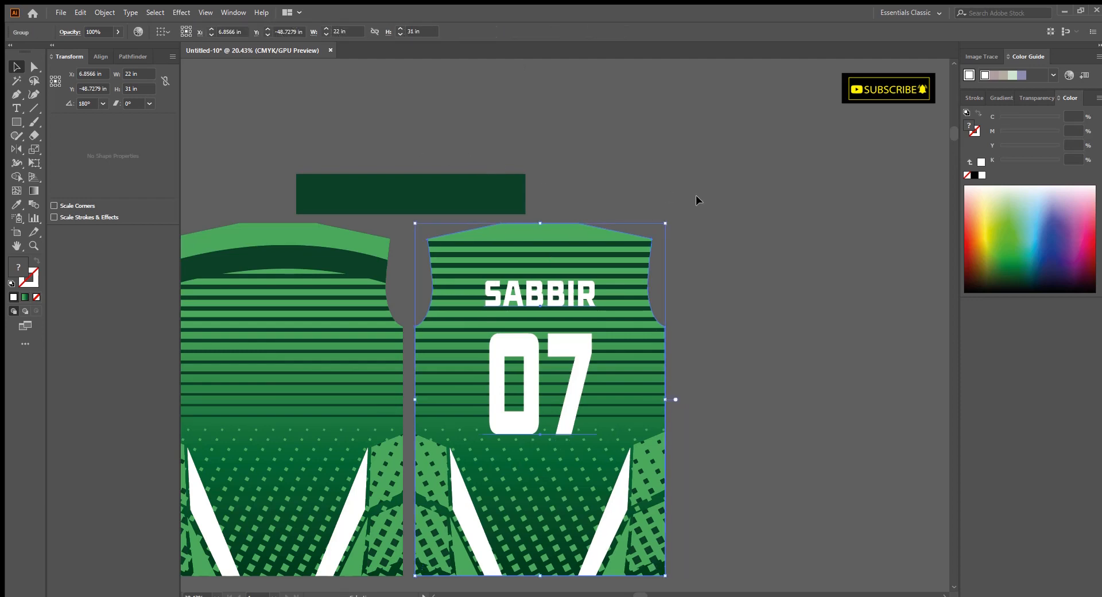
Step: Align the back piece group and the sleeve below it on their horizontal centres
{"action": "left_click", "coordinate": [695, 195]}
{"action": "scroll", "coordinate": [688, 258], "scroll_direction": "down", "scroll_amount": 3}
{"action": "scroll", "coordinate": [692, 310], "scroll_direction": "down", "scroll_amount": 2}
{"action": "left_click_drag", "start_coordinate": [621, 496], "coordinate": [620, 496]}
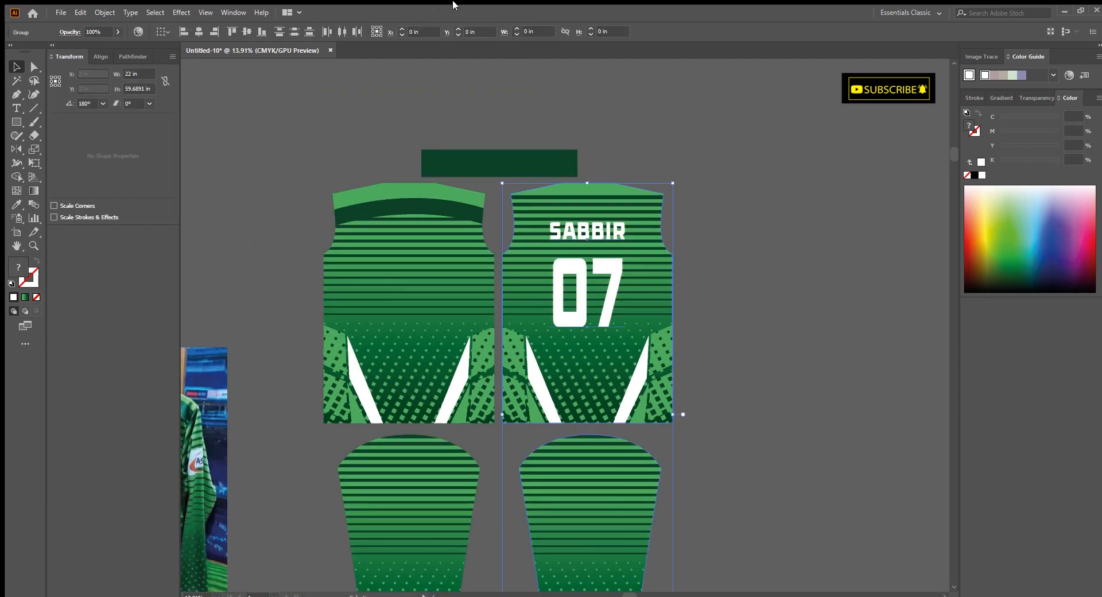
{"action": "left_click", "coordinate": [199, 33]}
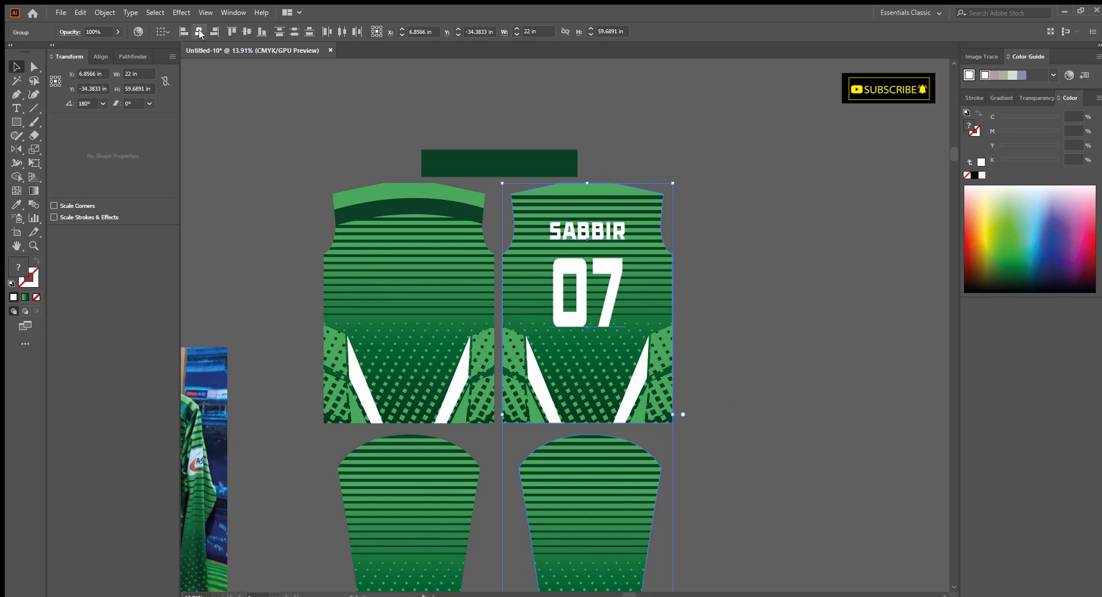
{"action": "left_click", "coordinate": [686, 116]}
Step: Duplicate the player's name from the back piece onto the dark green collar piece
{"action": "scroll", "coordinate": [760, 304], "scroll_direction": "down", "scroll_amount": 2}
{"action": "left_click_drag", "start_coordinate": [788, 333], "coordinate": [807, 323]}
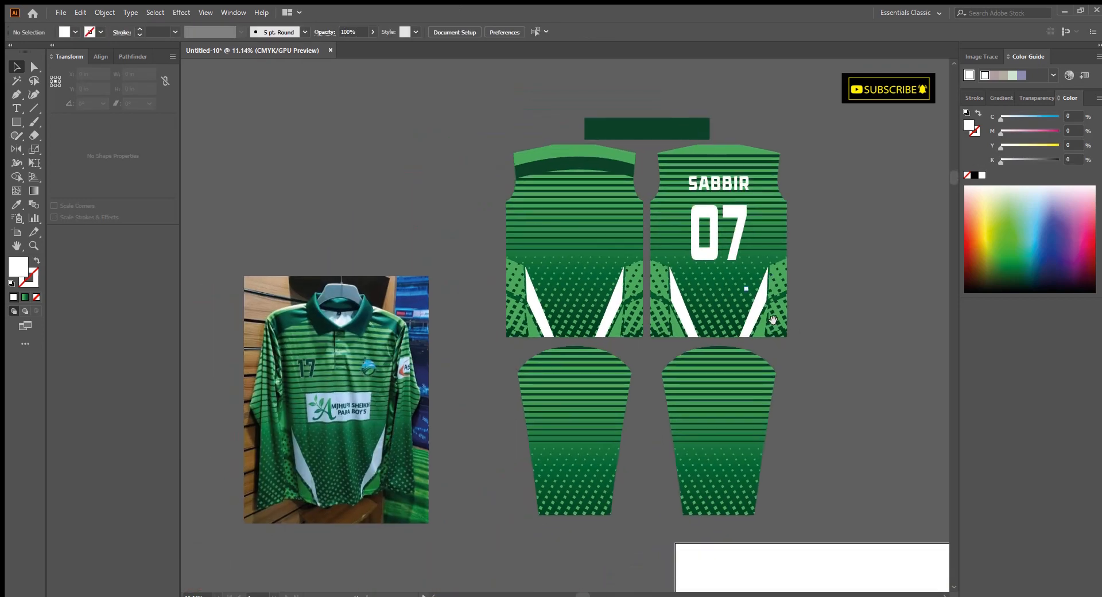
{"action": "scroll", "coordinate": [746, 345], "scroll_direction": "up", "scroll_amount": 10}
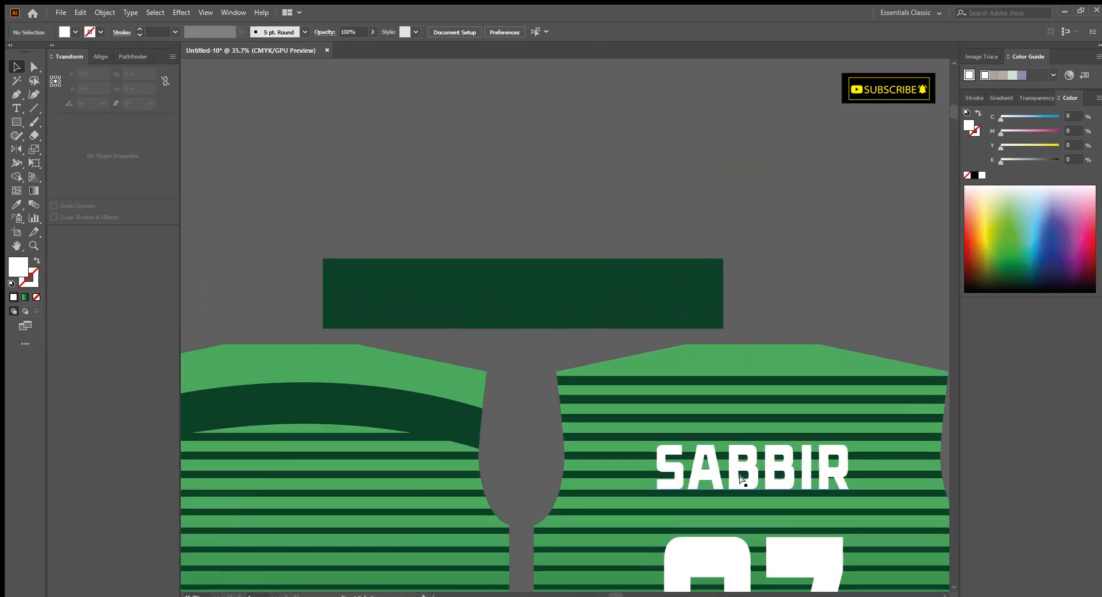
{"action": "left_click", "coordinate": [745, 449]}
{"action": "left_click_drag", "start_coordinate": [744, 449], "coordinate": [628, 392]}
Step: Replace the copied name on the collar piece with the text COLLAR
{"action": "double_click", "coordinate": [627, 402]}
{"action": "double_click", "coordinate": [627, 402]}
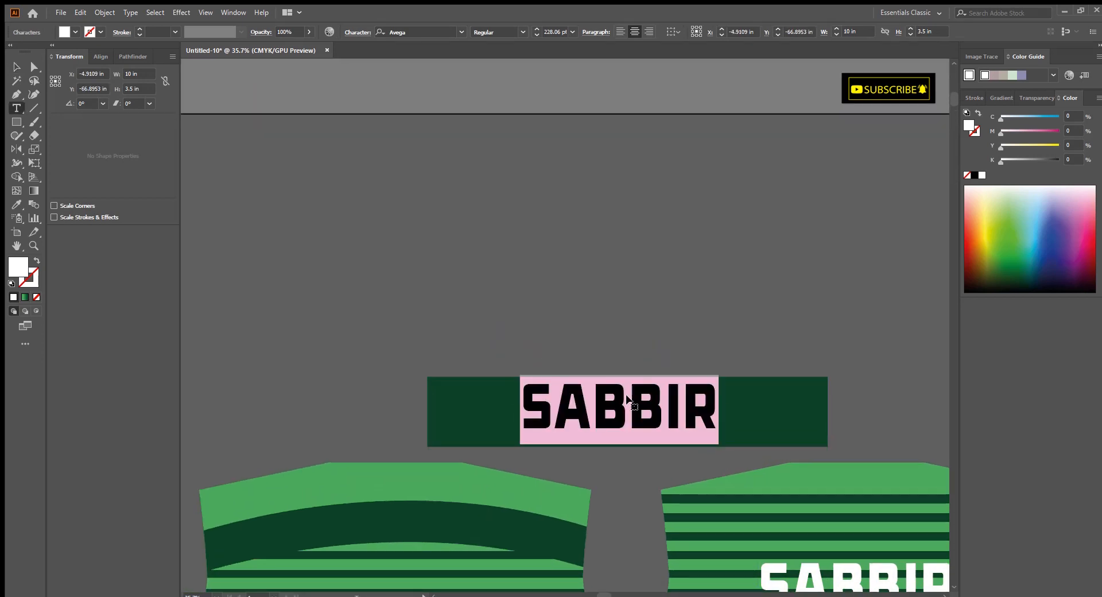
{"action": "type", "text": "COLLAER"}
{"action": "key", "text": "BackSpace"}
{"action": "key", "text": "BackSpace"}
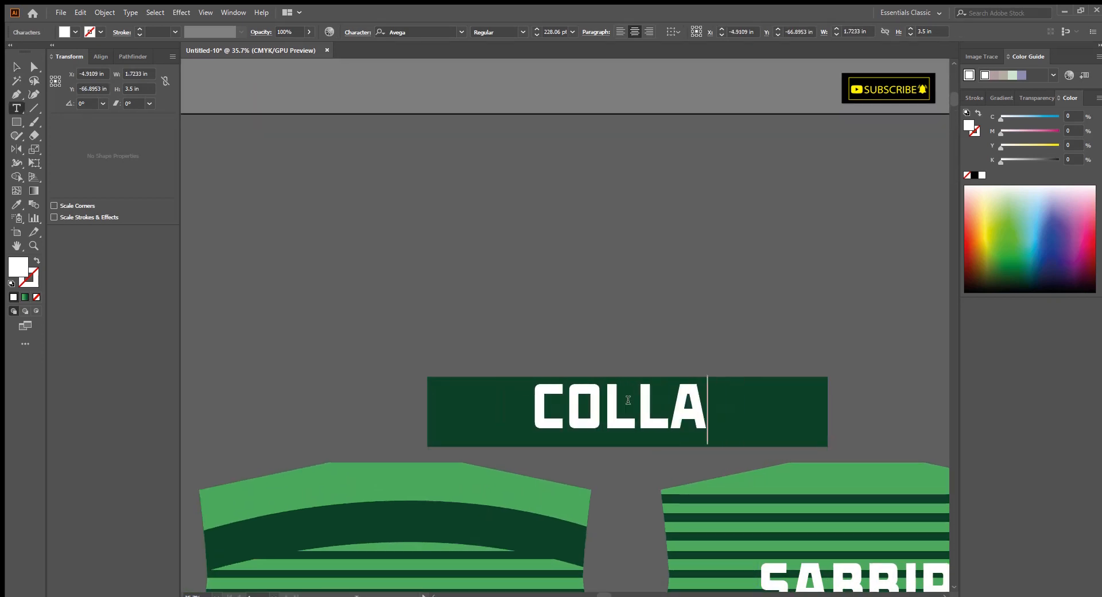
{"action": "type", "text": "R"}
{"action": "left_click", "coordinate": [16, 66]}
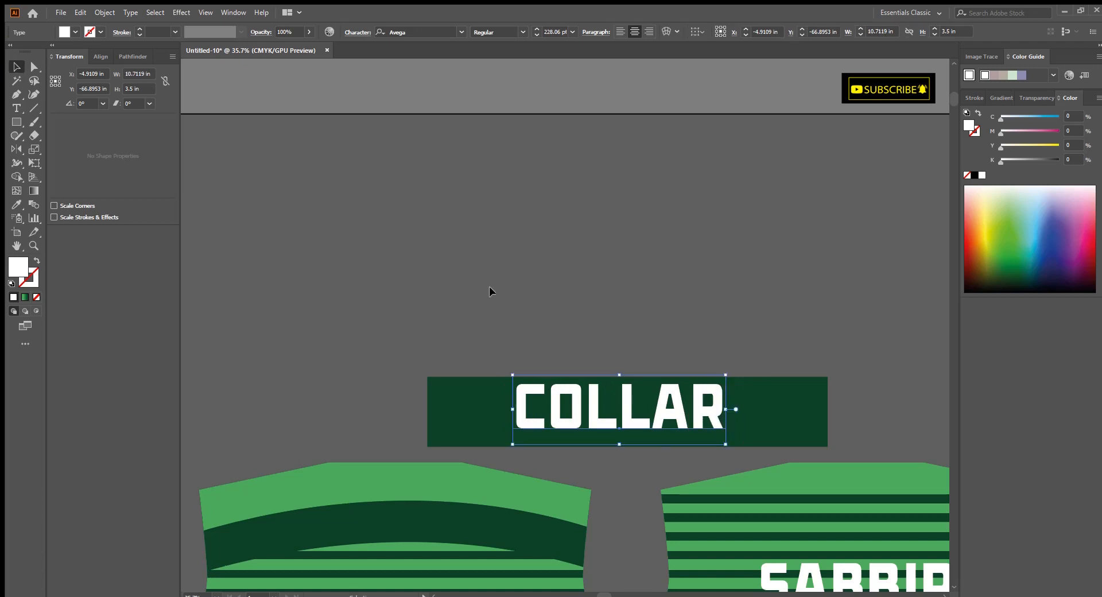
Step: Scale down the COLLAR text and position it in the middle of the collar piece
{"action": "left_click_drag", "start_coordinate": [726, 409], "coordinate": [704, 409]}
{"action": "scroll", "coordinate": [632, 333], "scroll_direction": "up", "scroll_amount": 1}
{"action": "left_click_drag", "start_coordinate": [631, 333], "coordinate": [527, 233]}
{"action": "left_click_drag", "start_coordinate": [511, 253], "coordinate": [527, 319]}
{"action": "left_click", "coordinate": [688, 363]}
{"action": "left_click_drag", "start_coordinate": [689, 350], "coordinate": [746, 445]}
{"action": "left_click_drag", "start_coordinate": [689, 370], "coordinate": [603, 332]}
{"action": "left_click_drag", "start_coordinate": [602, 332], "coordinate": [631, 297]}
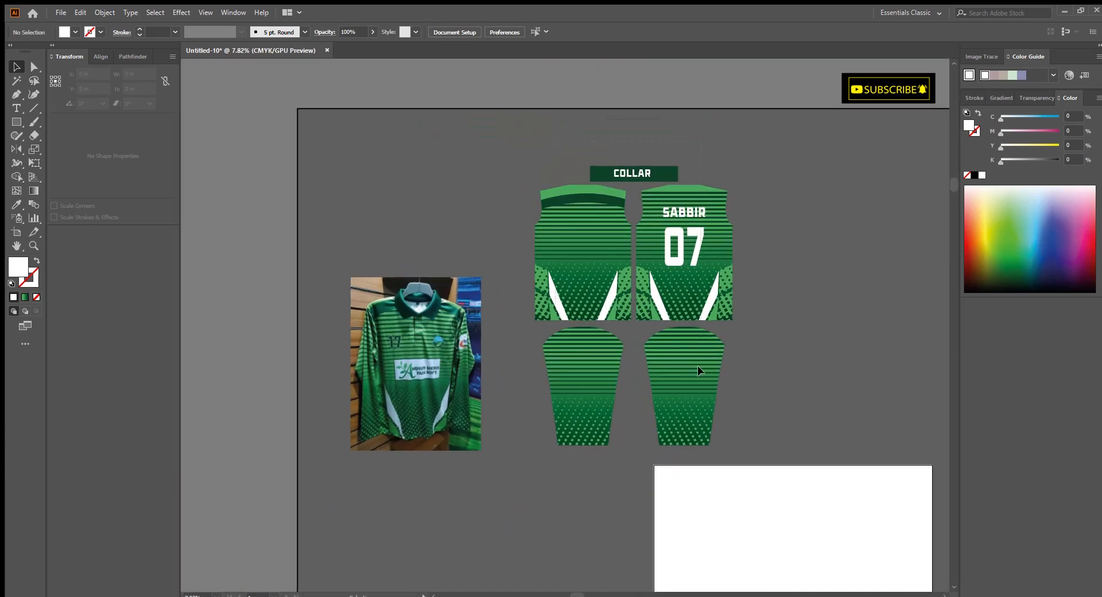
Step: Select all the pattern pieces with the collar and move them together onto the white artboard
{"action": "left_click", "coordinate": [697, 366]}
{"action": "left_click_drag", "start_coordinate": [710, 393], "coordinate": [553, 246]}
{"action": "left_click_drag", "start_coordinate": [544, 254], "coordinate": [681, 539]}
{"action": "left_click_drag", "start_coordinate": [698, 511], "coordinate": [779, 440]}
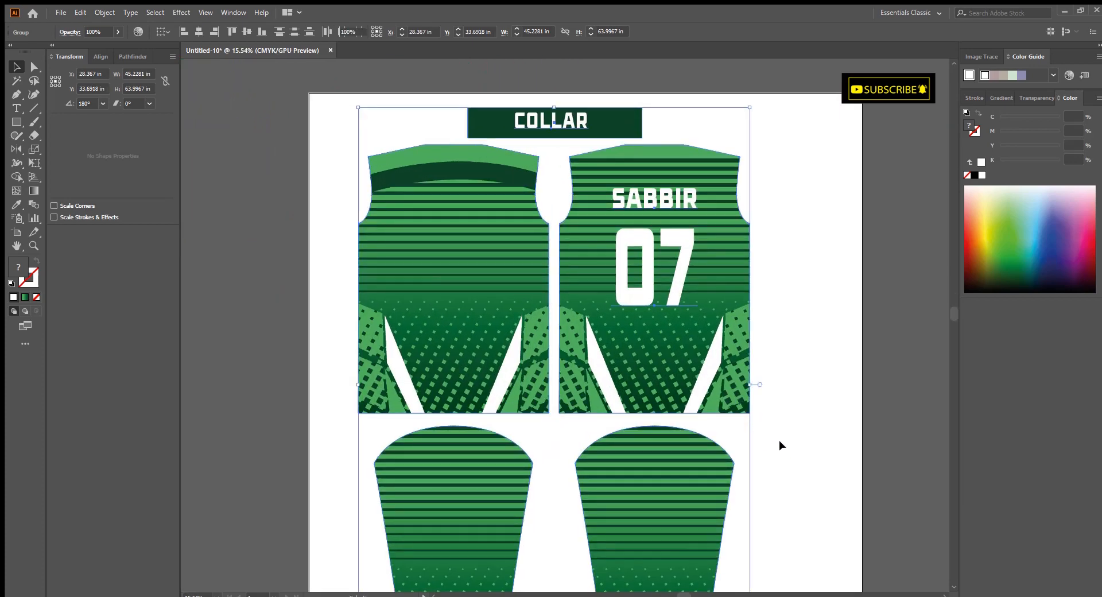
{"action": "scroll", "coordinate": [781, 419], "scroll_direction": "down", "scroll_amount": 3}
{"action": "left_click_drag", "start_coordinate": [701, 424], "coordinate": [710, 415]}
{"action": "left_click", "coordinate": [828, 334]}
Step: Move the jersey reference photo beside the artboard and deselect it
{"action": "left_click_drag", "start_coordinate": [829, 335], "coordinate": [805, 364]}
{"action": "left_click_drag", "start_coordinate": [805, 364], "coordinate": [662, 388]}
{"action": "left_click_drag", "start_coordinate": [458, 221], "coordinate": [533, 351]}
{"action": "left_click_drag", "start_coordinate": [536, 355], "coordinate": [557, 445]}
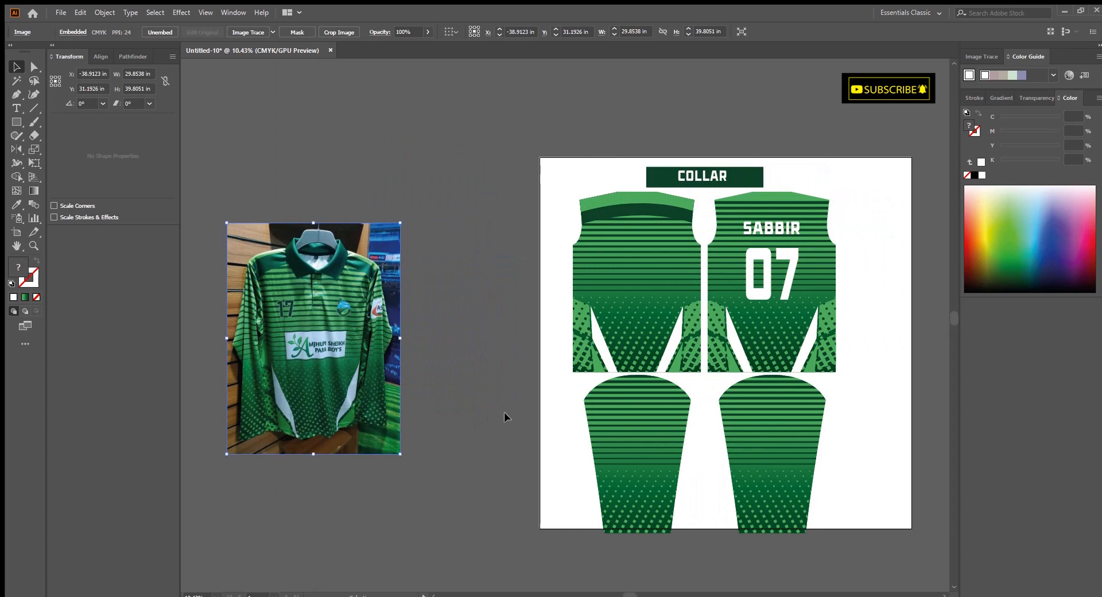
{"action": "left_click", "coordinate": [503, 412]}
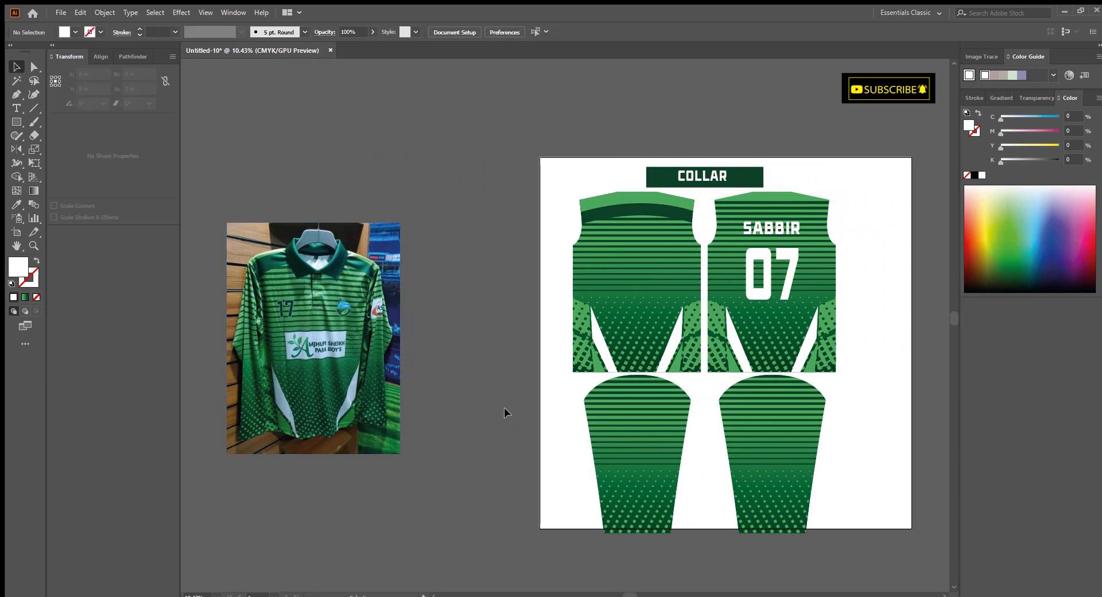